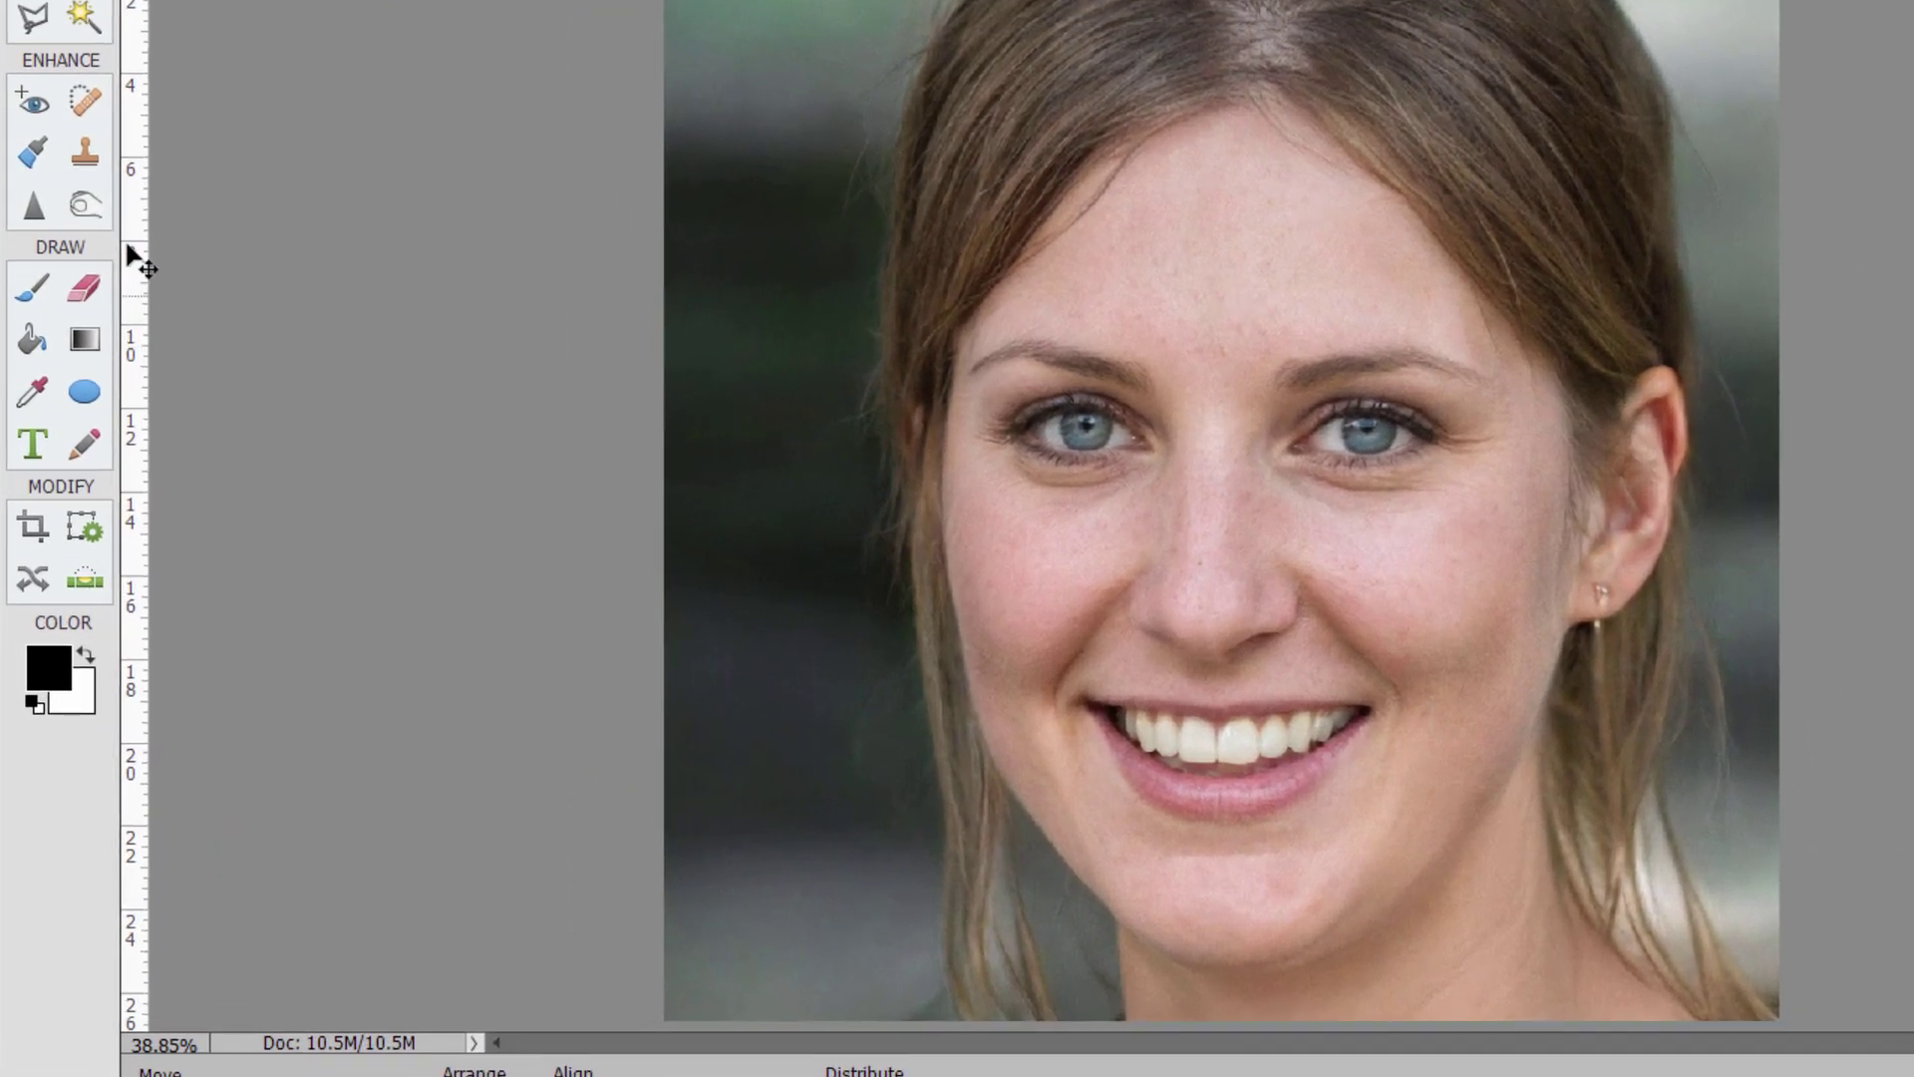
- Preview the Dodge and Sponge tool options, then settle back on the Burn tool
click(87, 204)
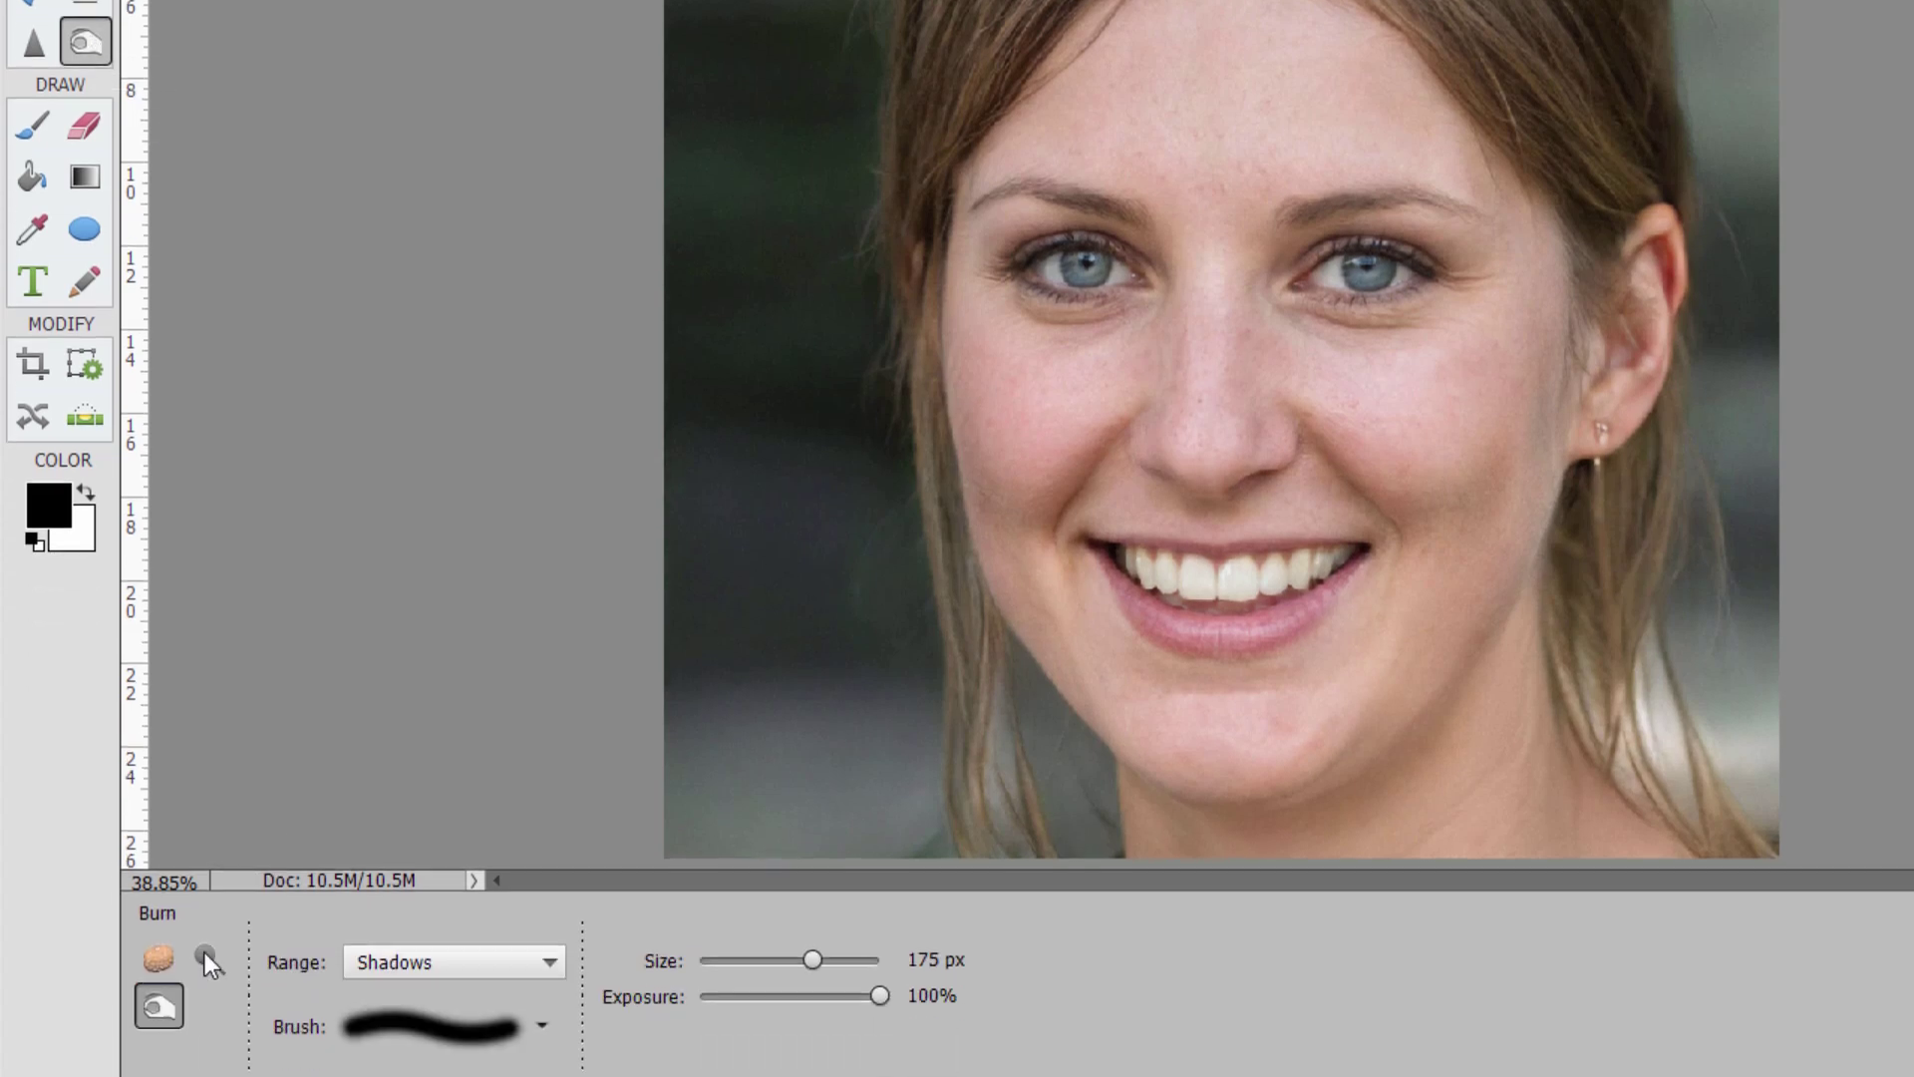
click(205, 953)
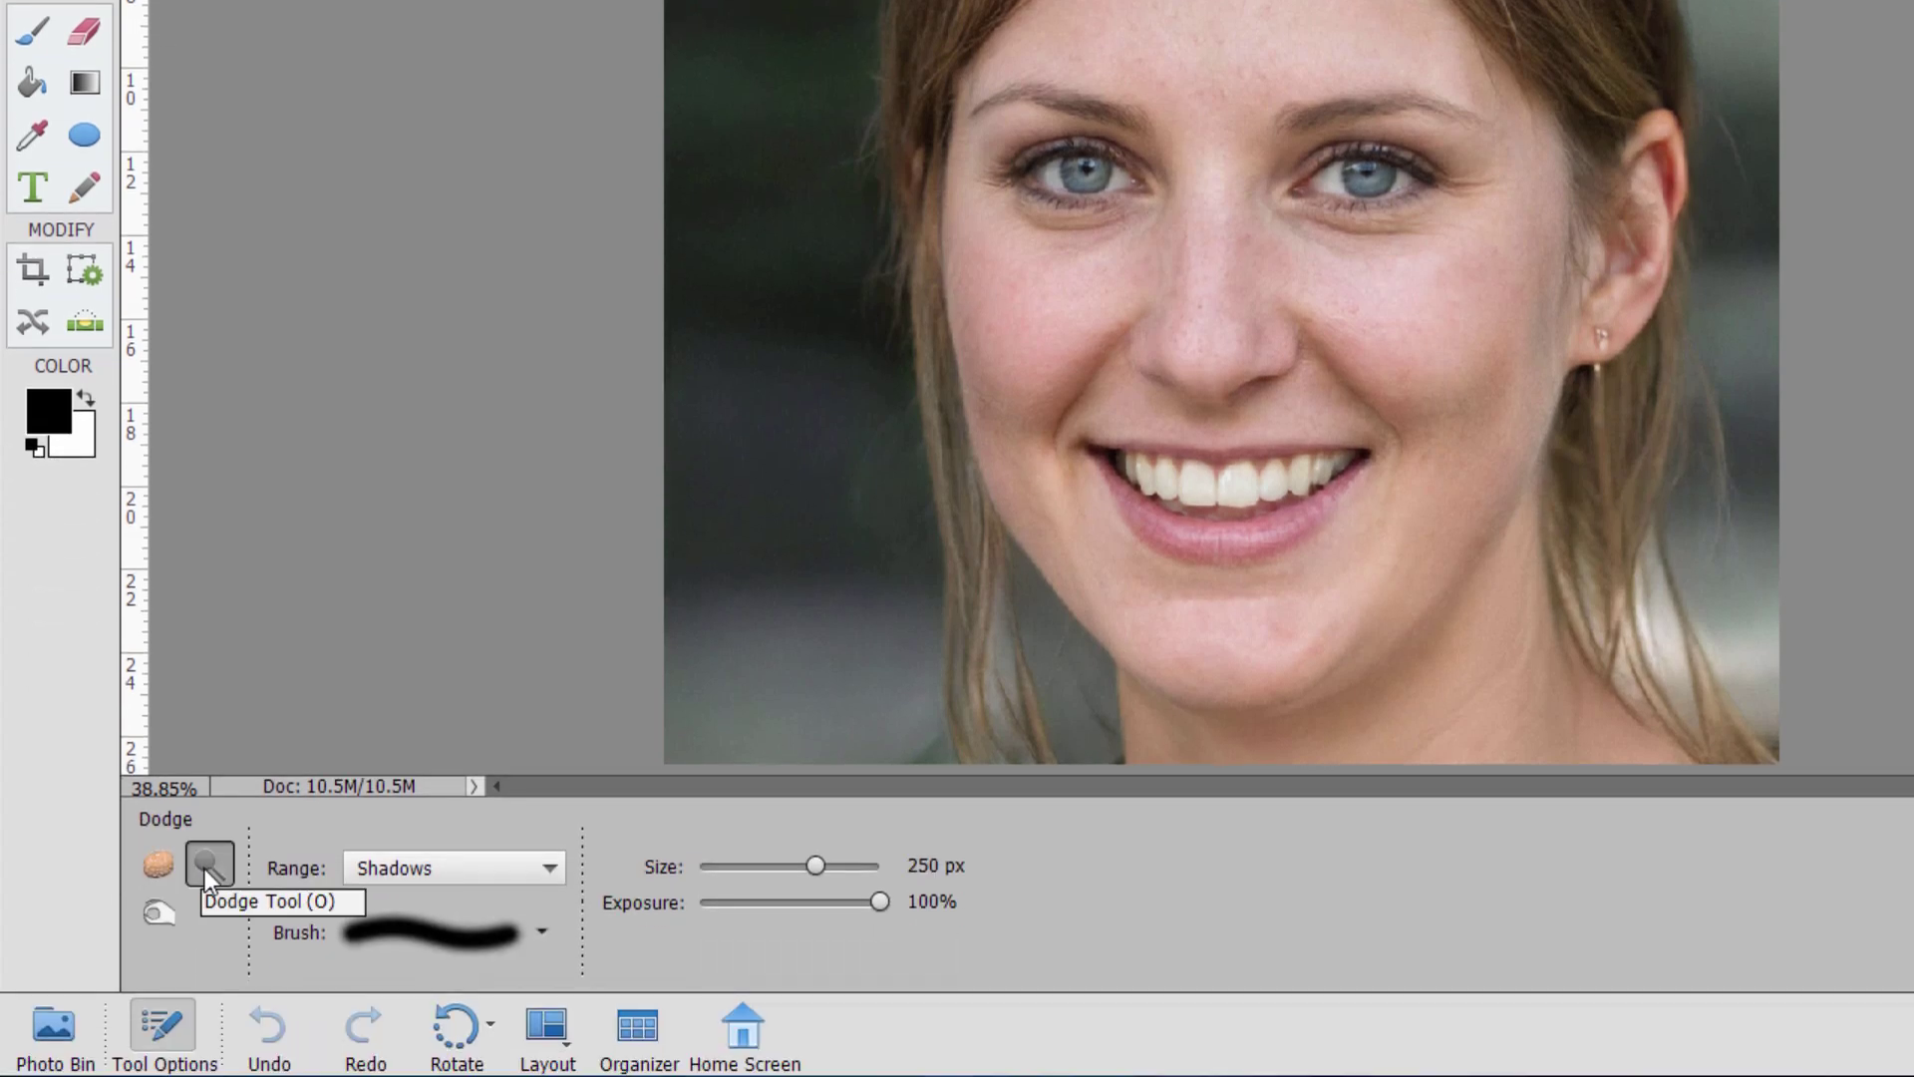
click(151, 865)
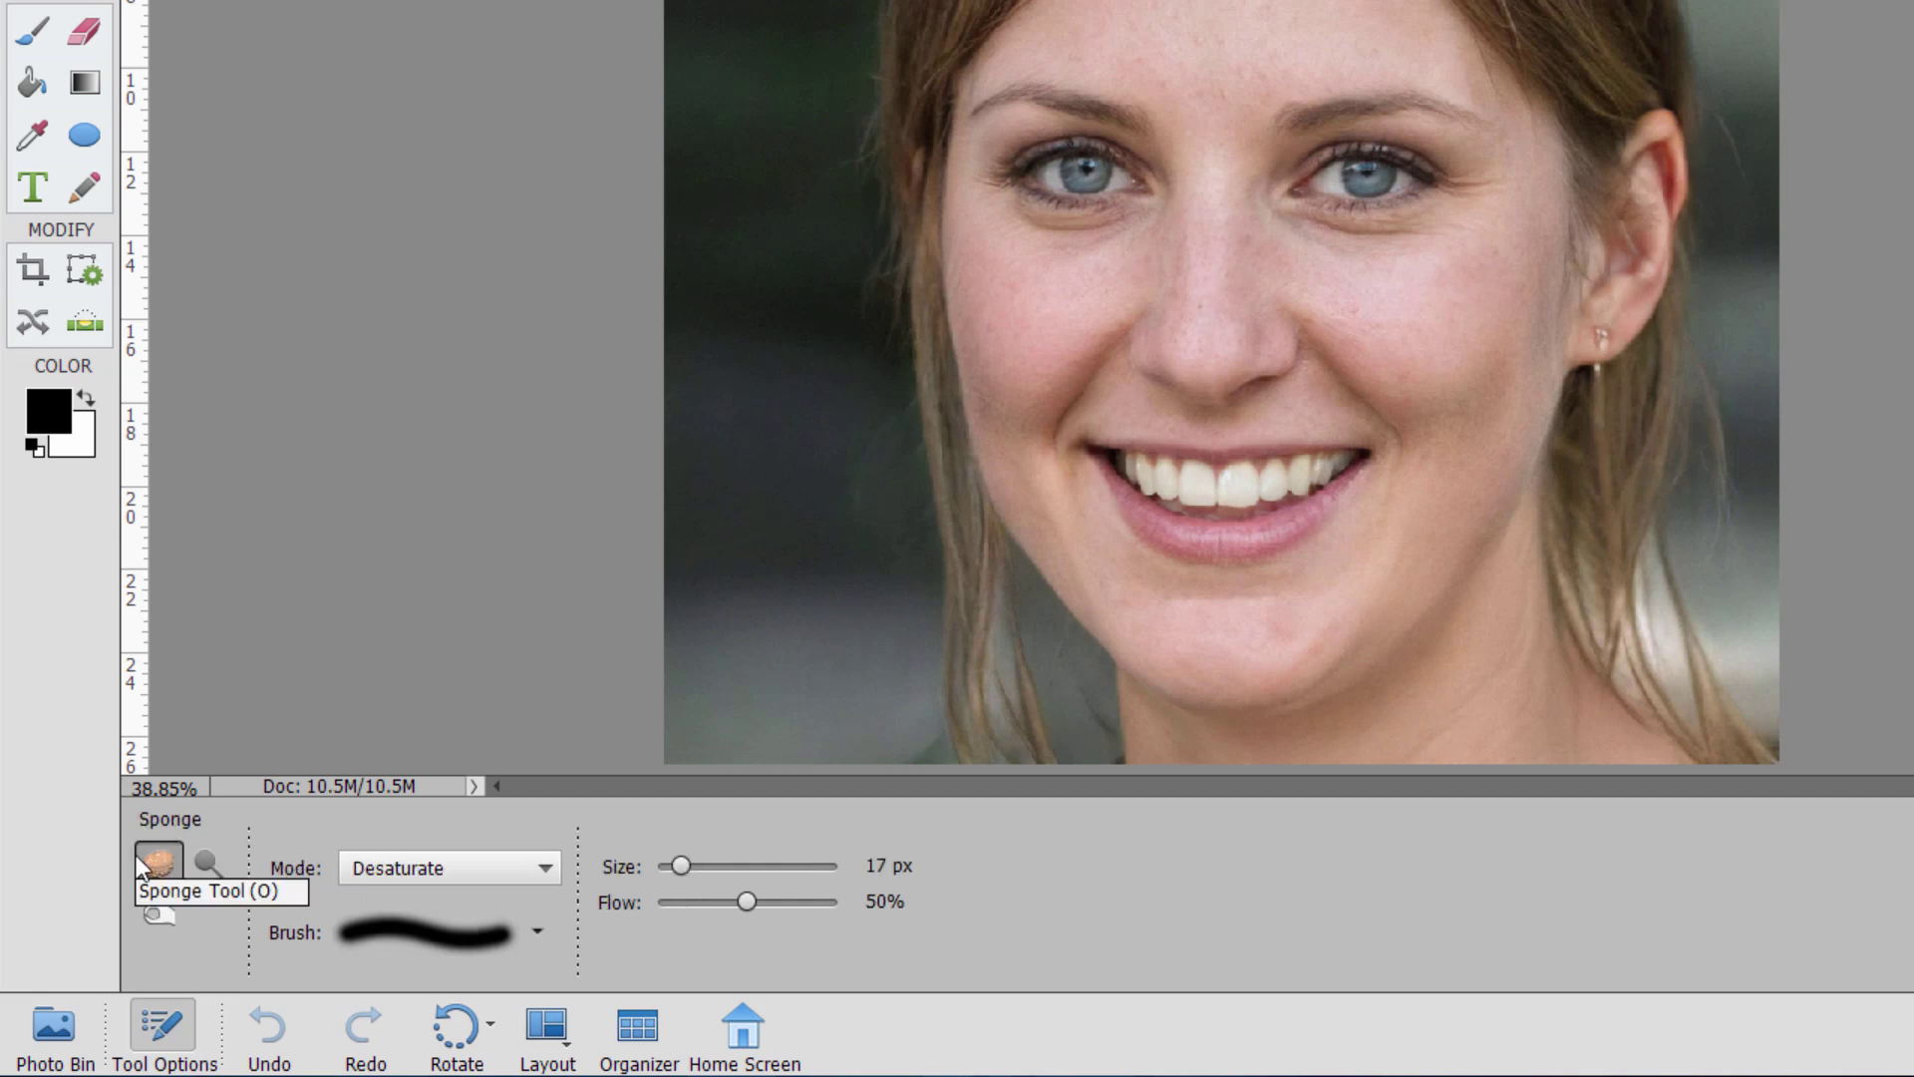
click(162, 912)
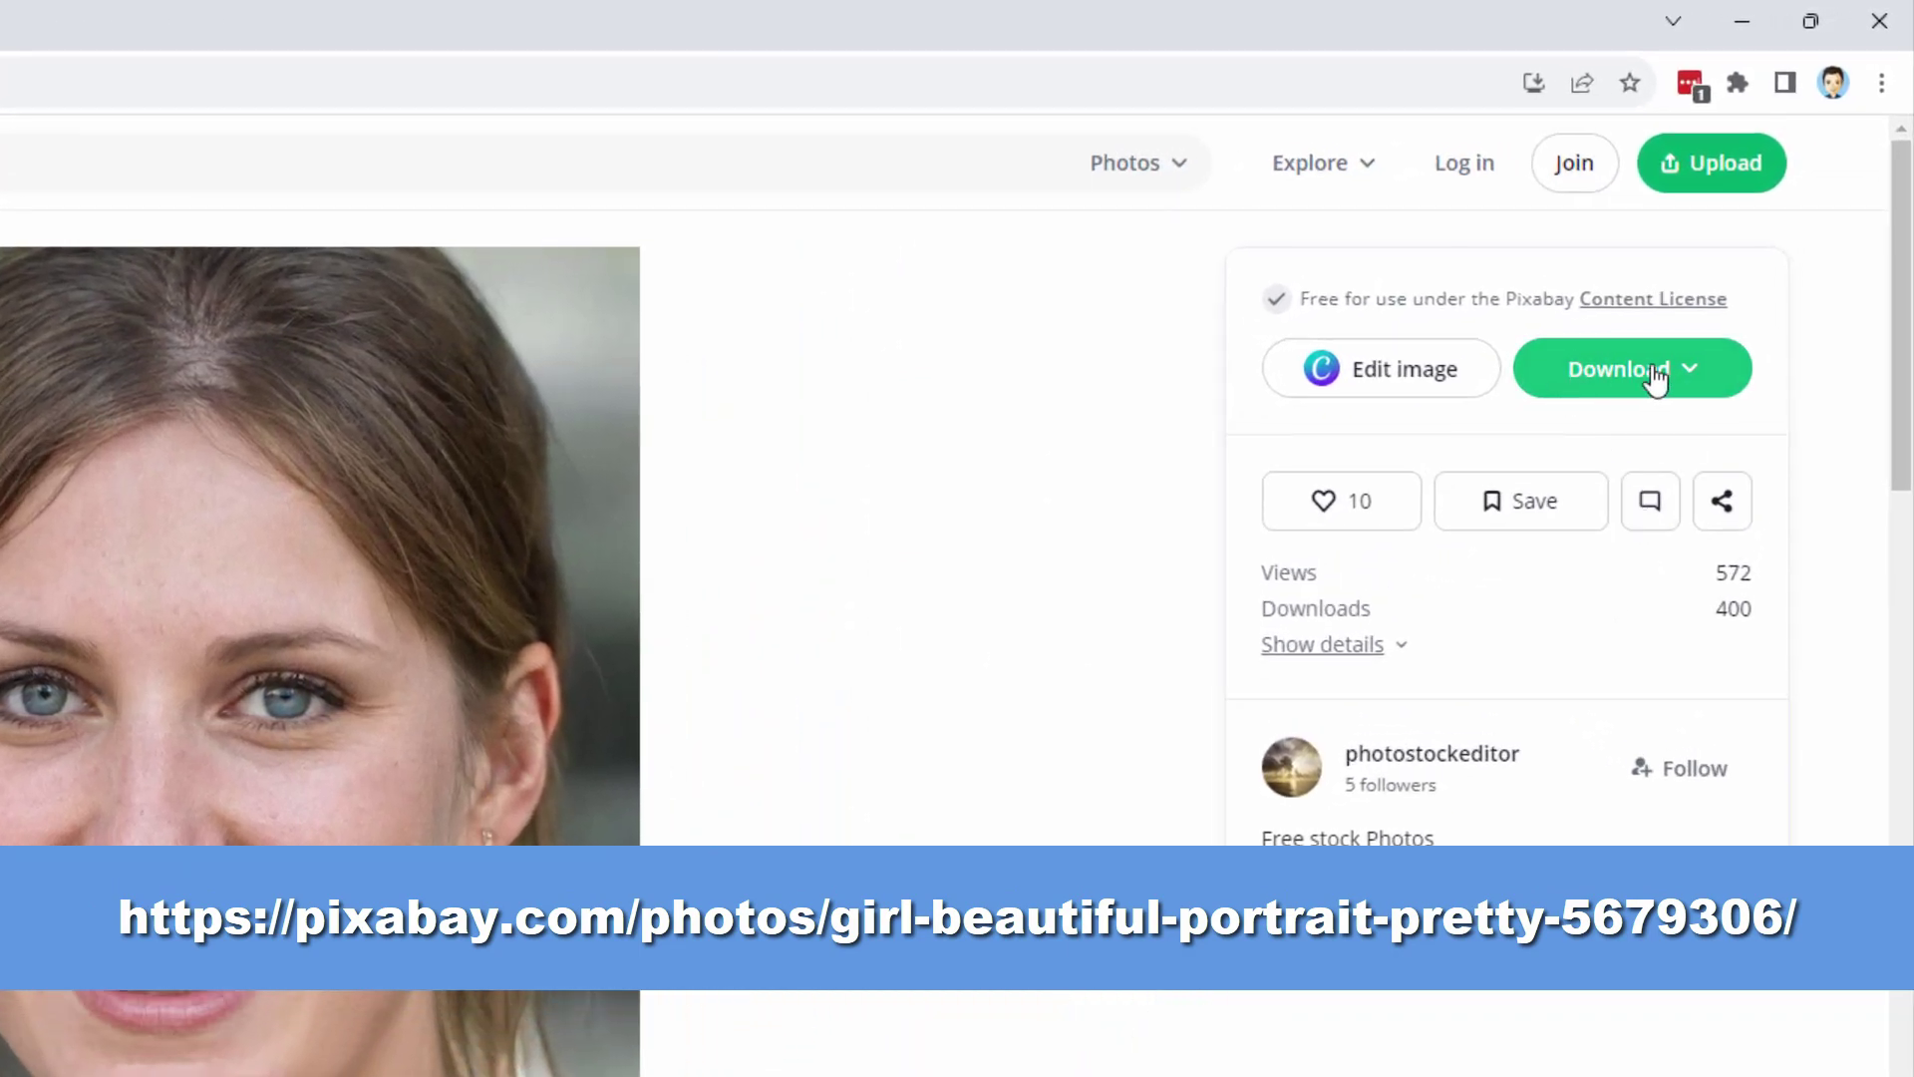
- Download the smiling portrait from Pixabay as a 1920×1920 JPG
click(1654, 377)
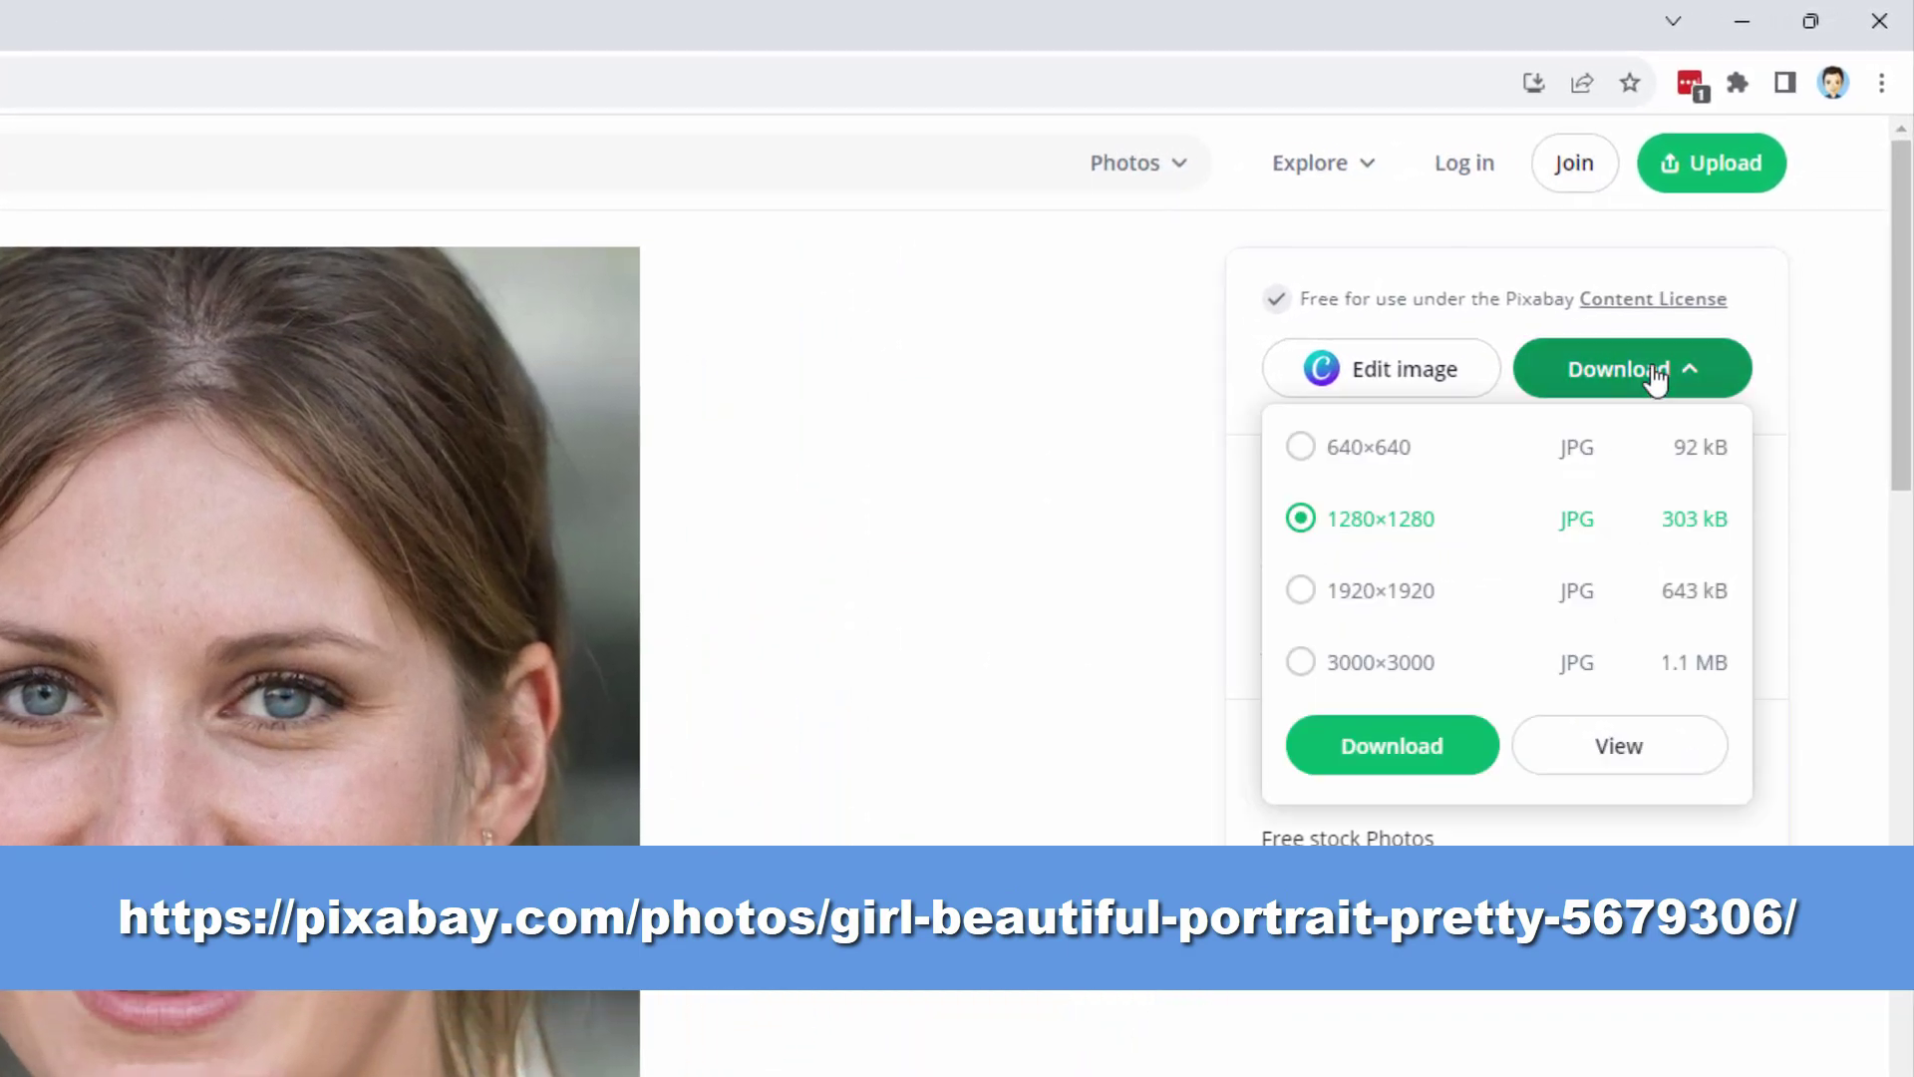
click(1299, 598)
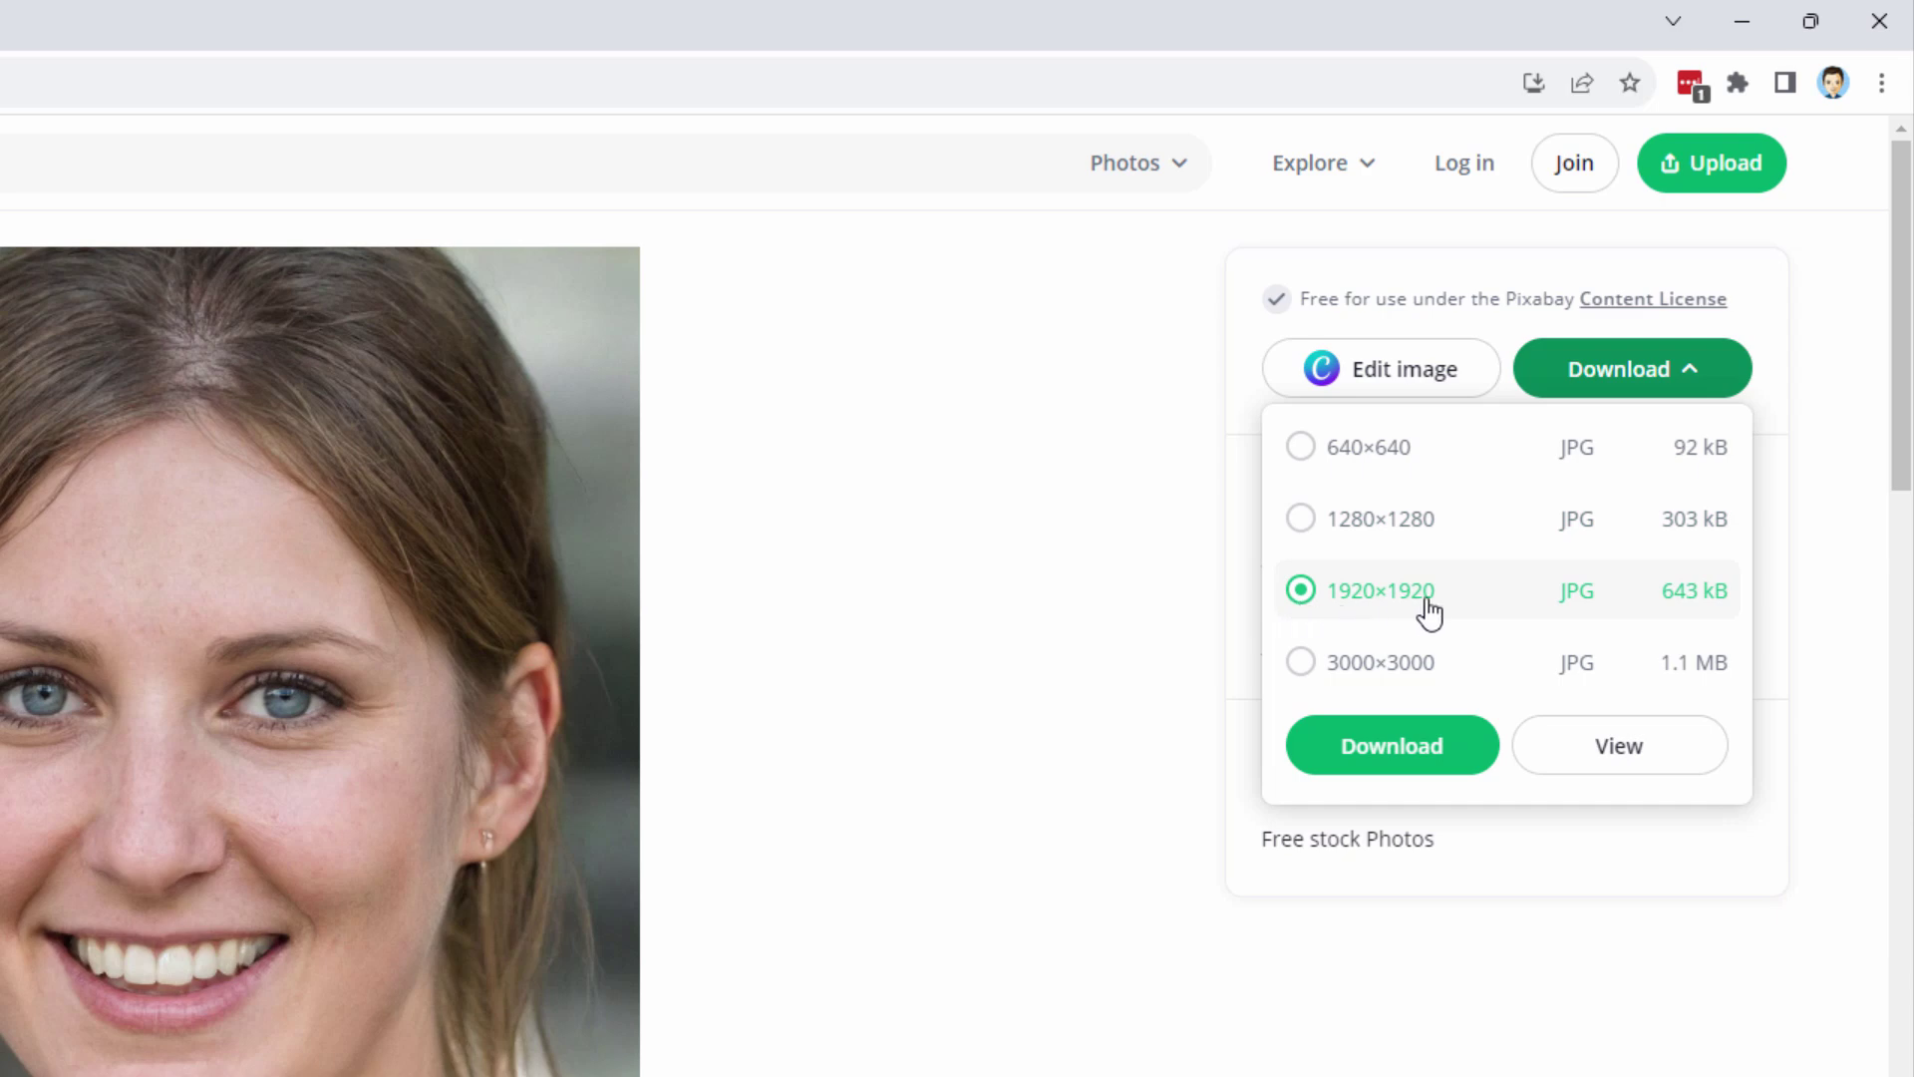
click(1296, 539)
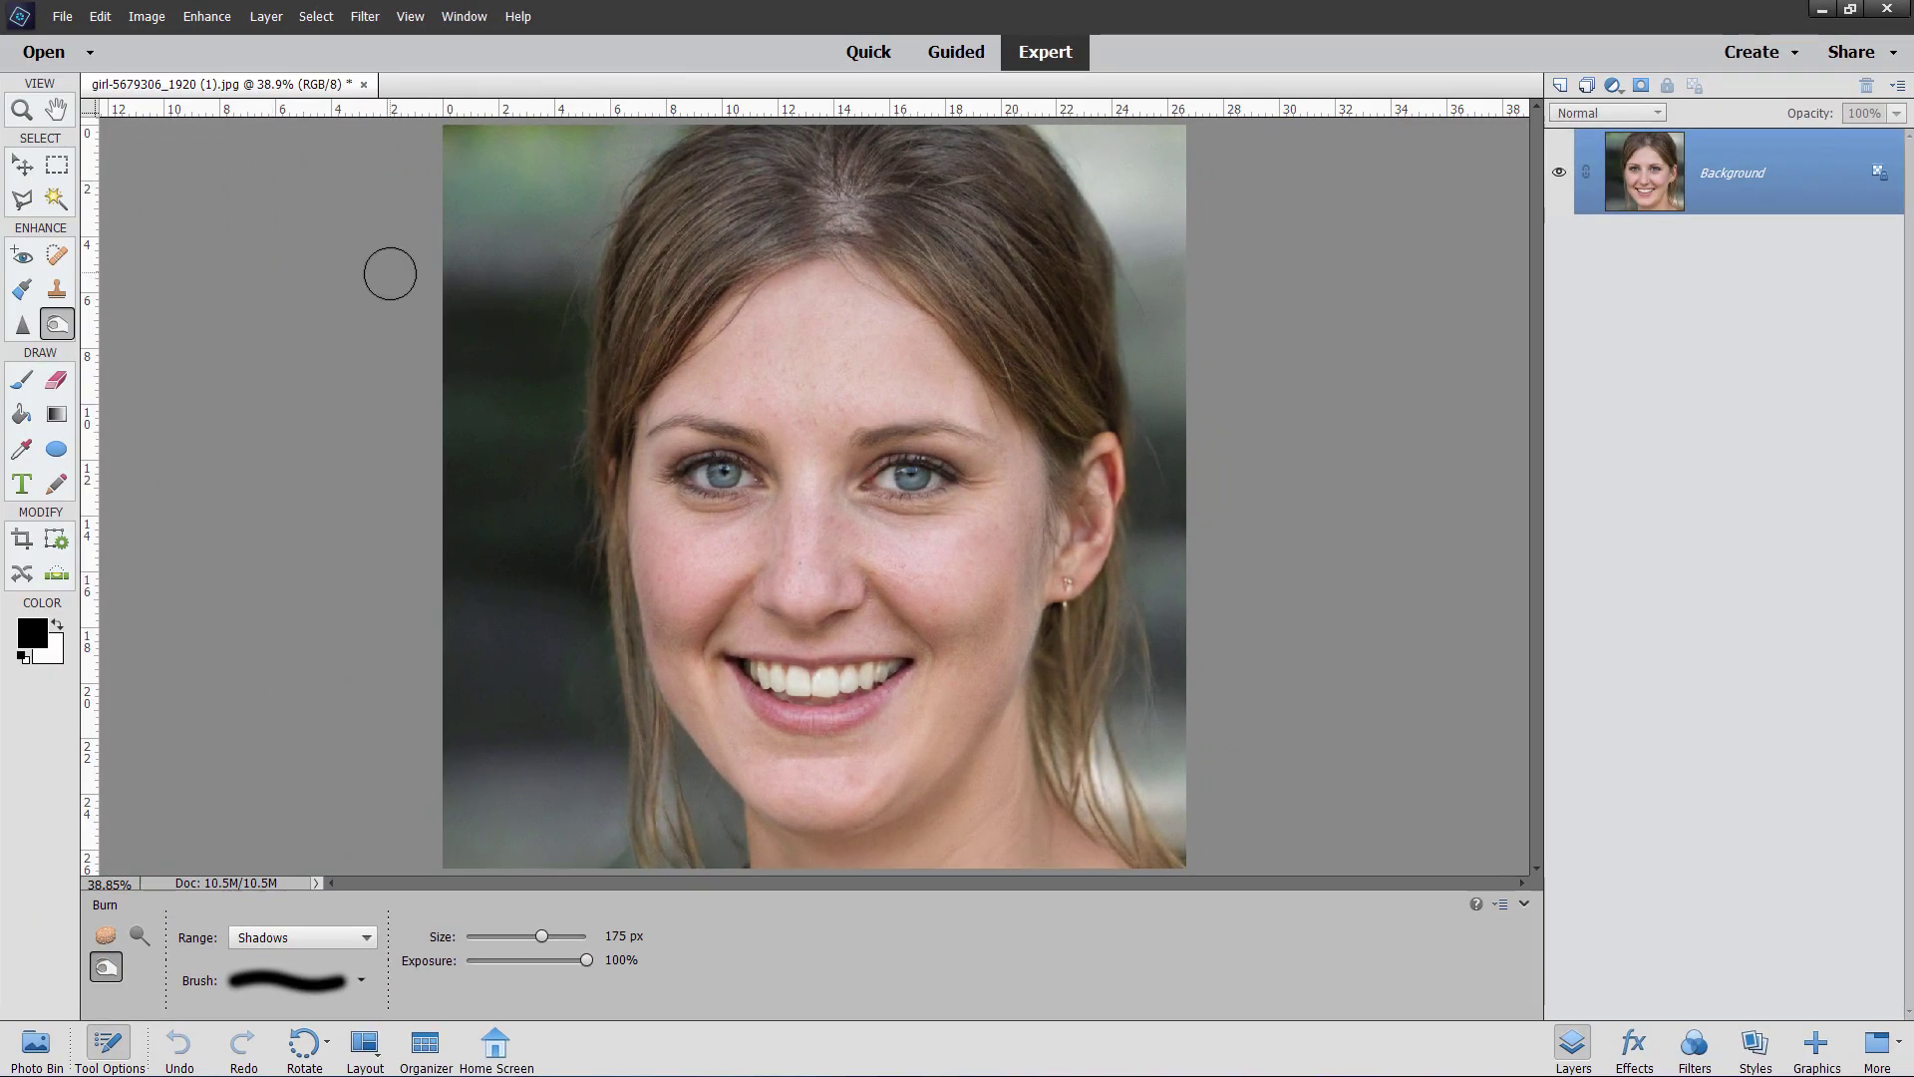
- Close the portrait and create a blank white 6 × 4 inch document at 300 ppi
click(364, 85)
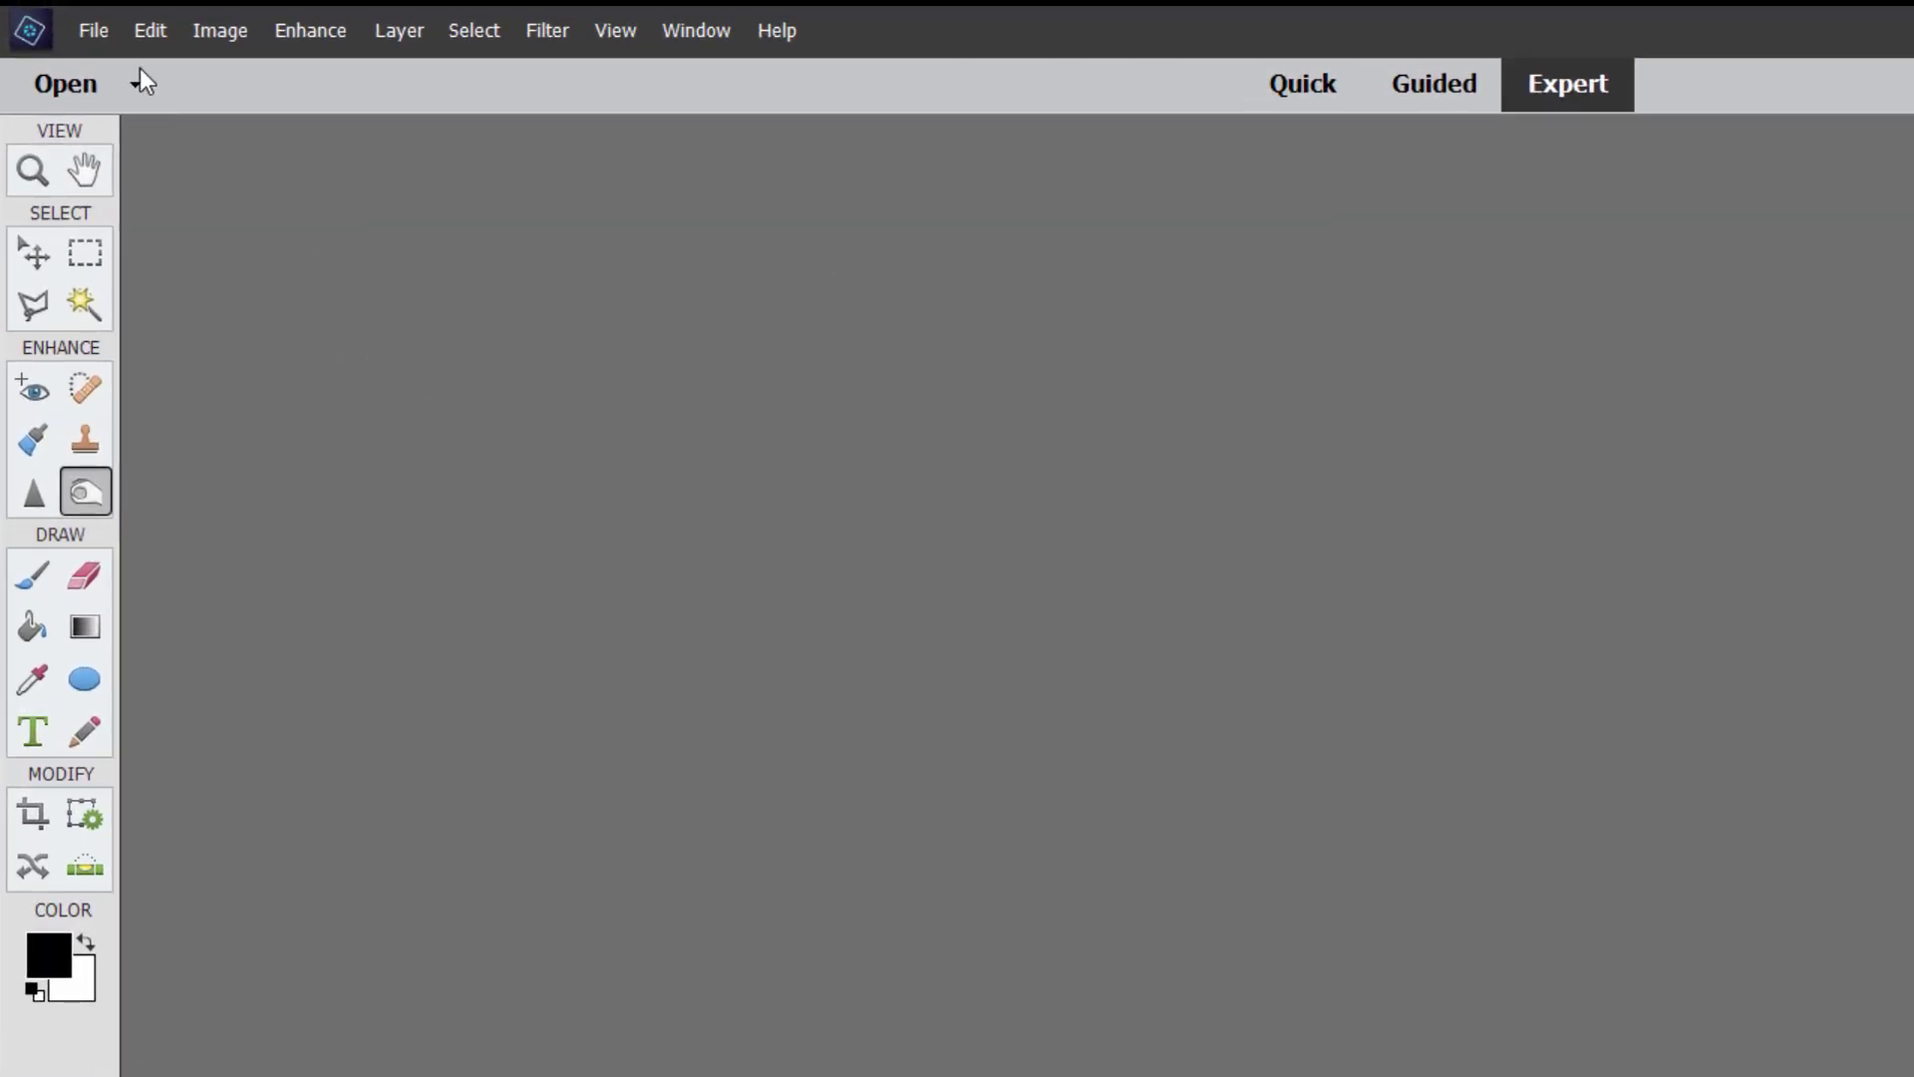
click(86, 31)
mouse_move(140, 67)
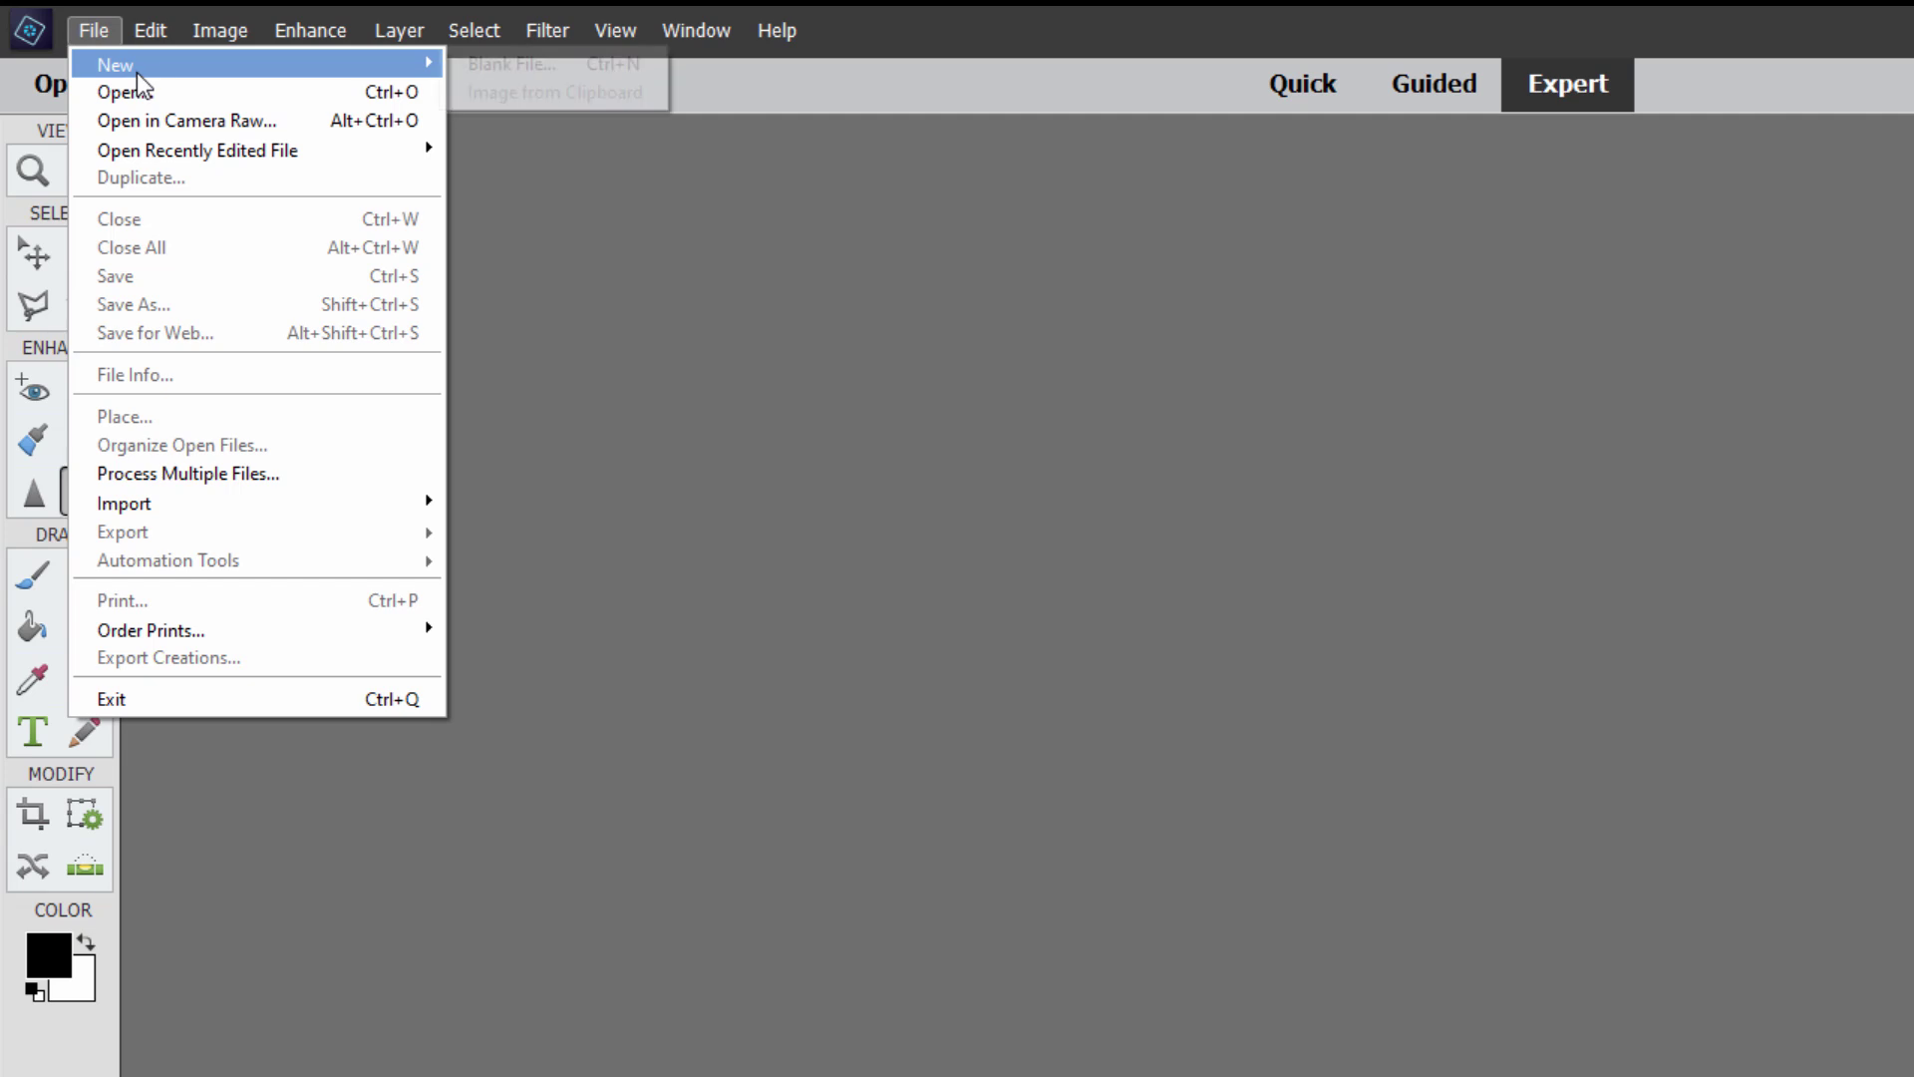
click(472, 65)
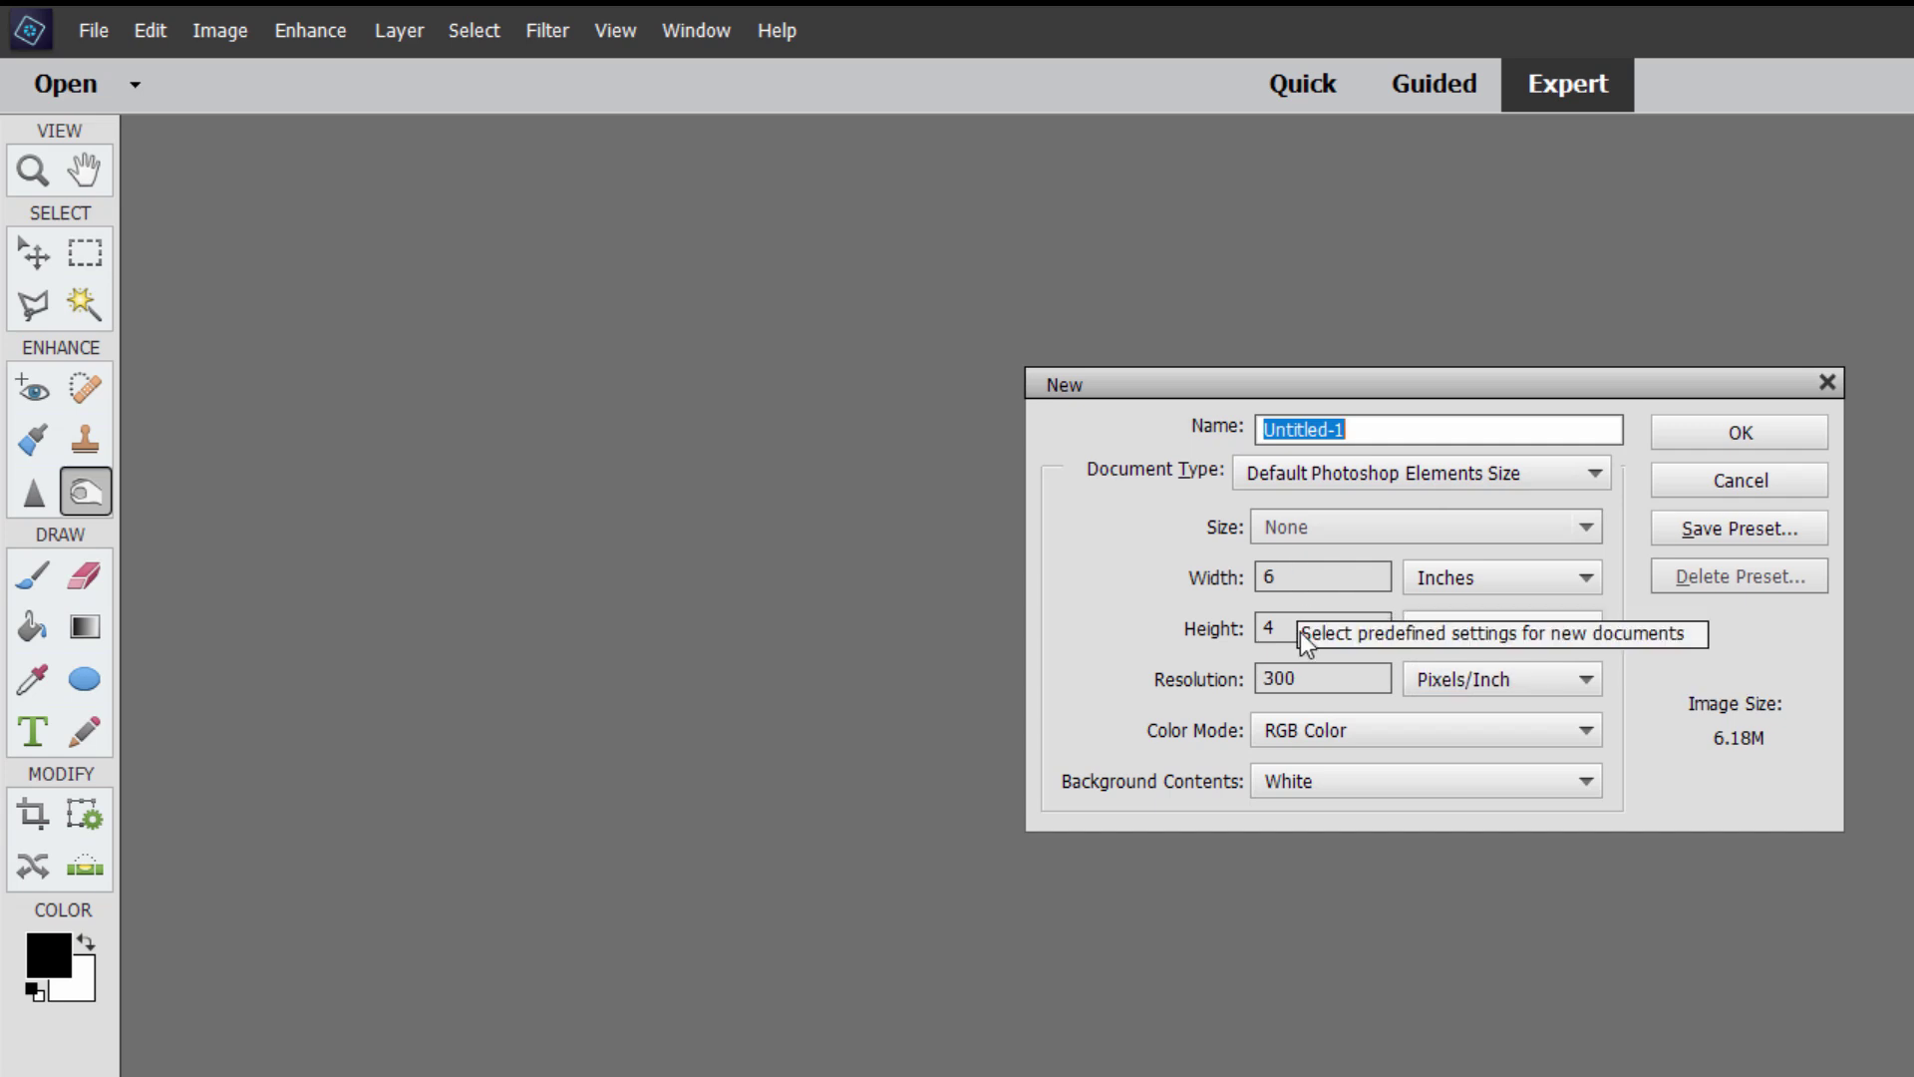
click(1311, 681)
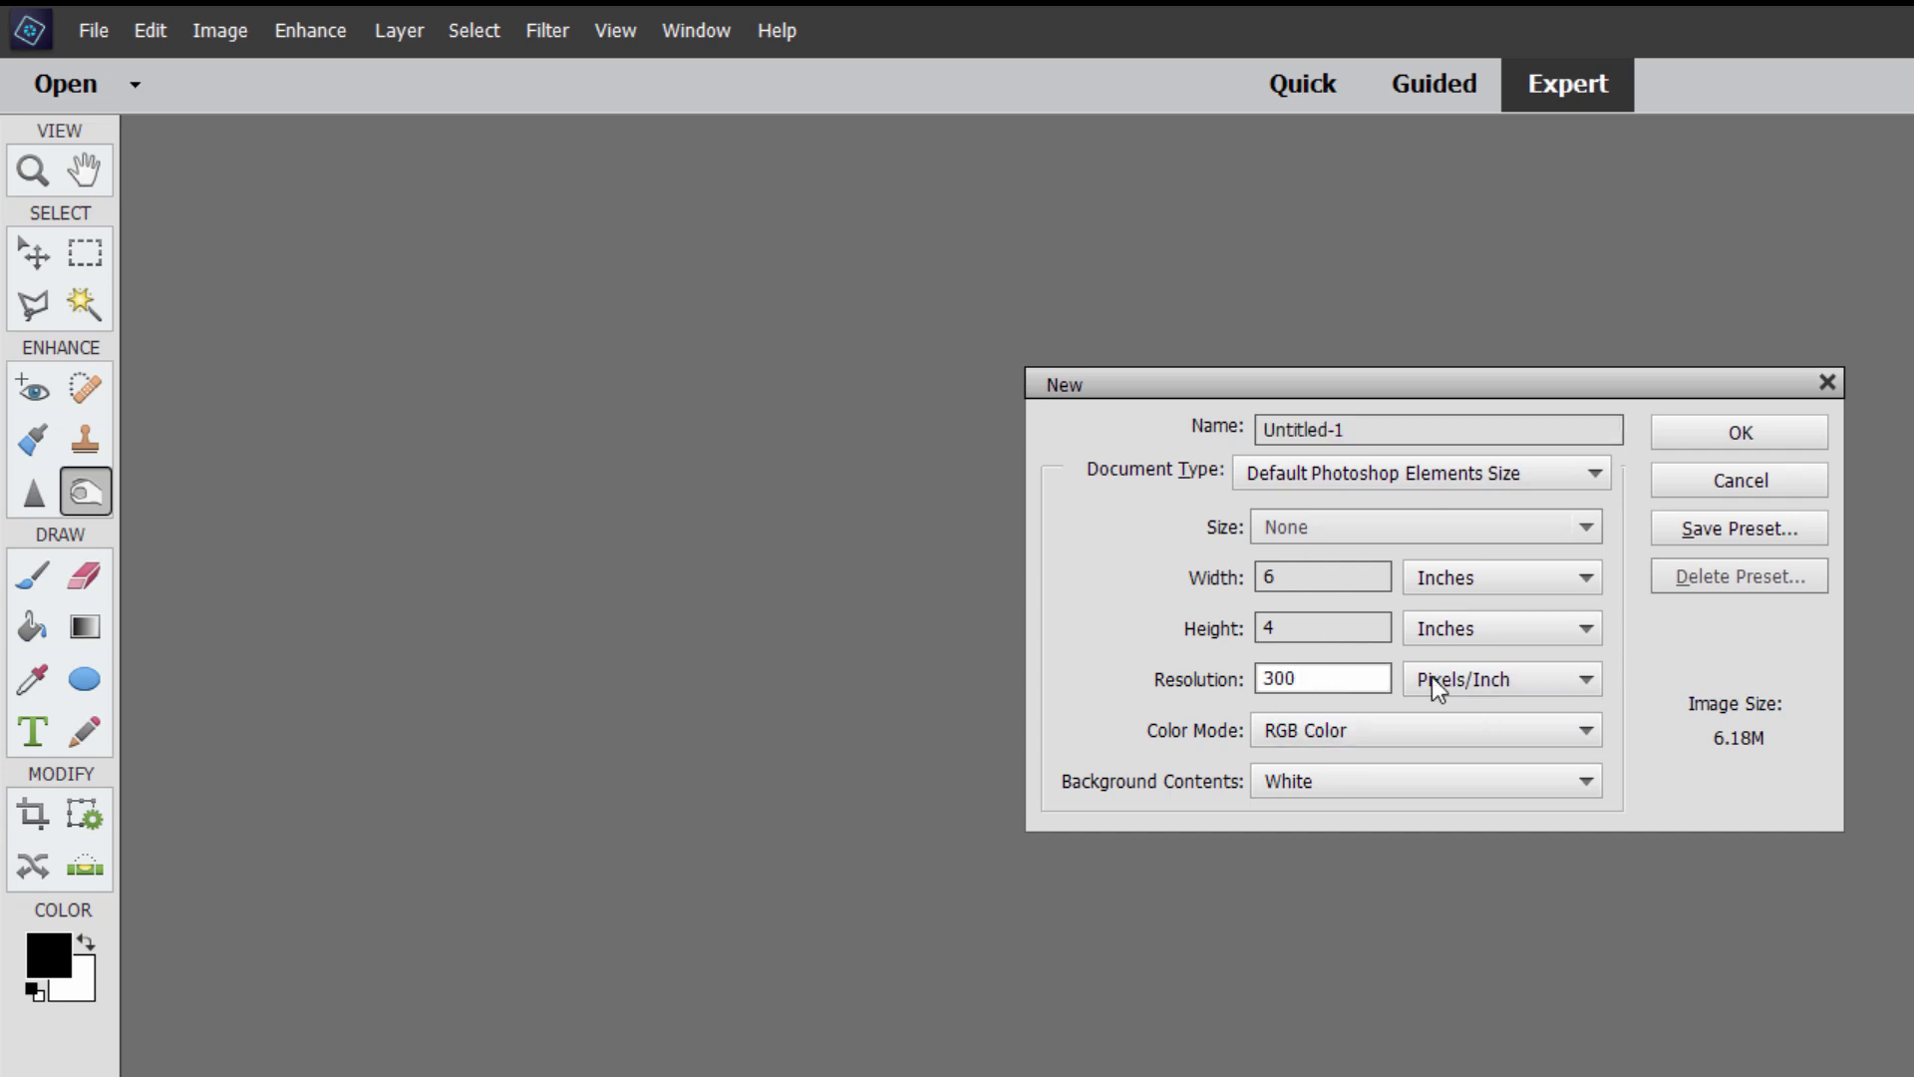
click(1747, 439)
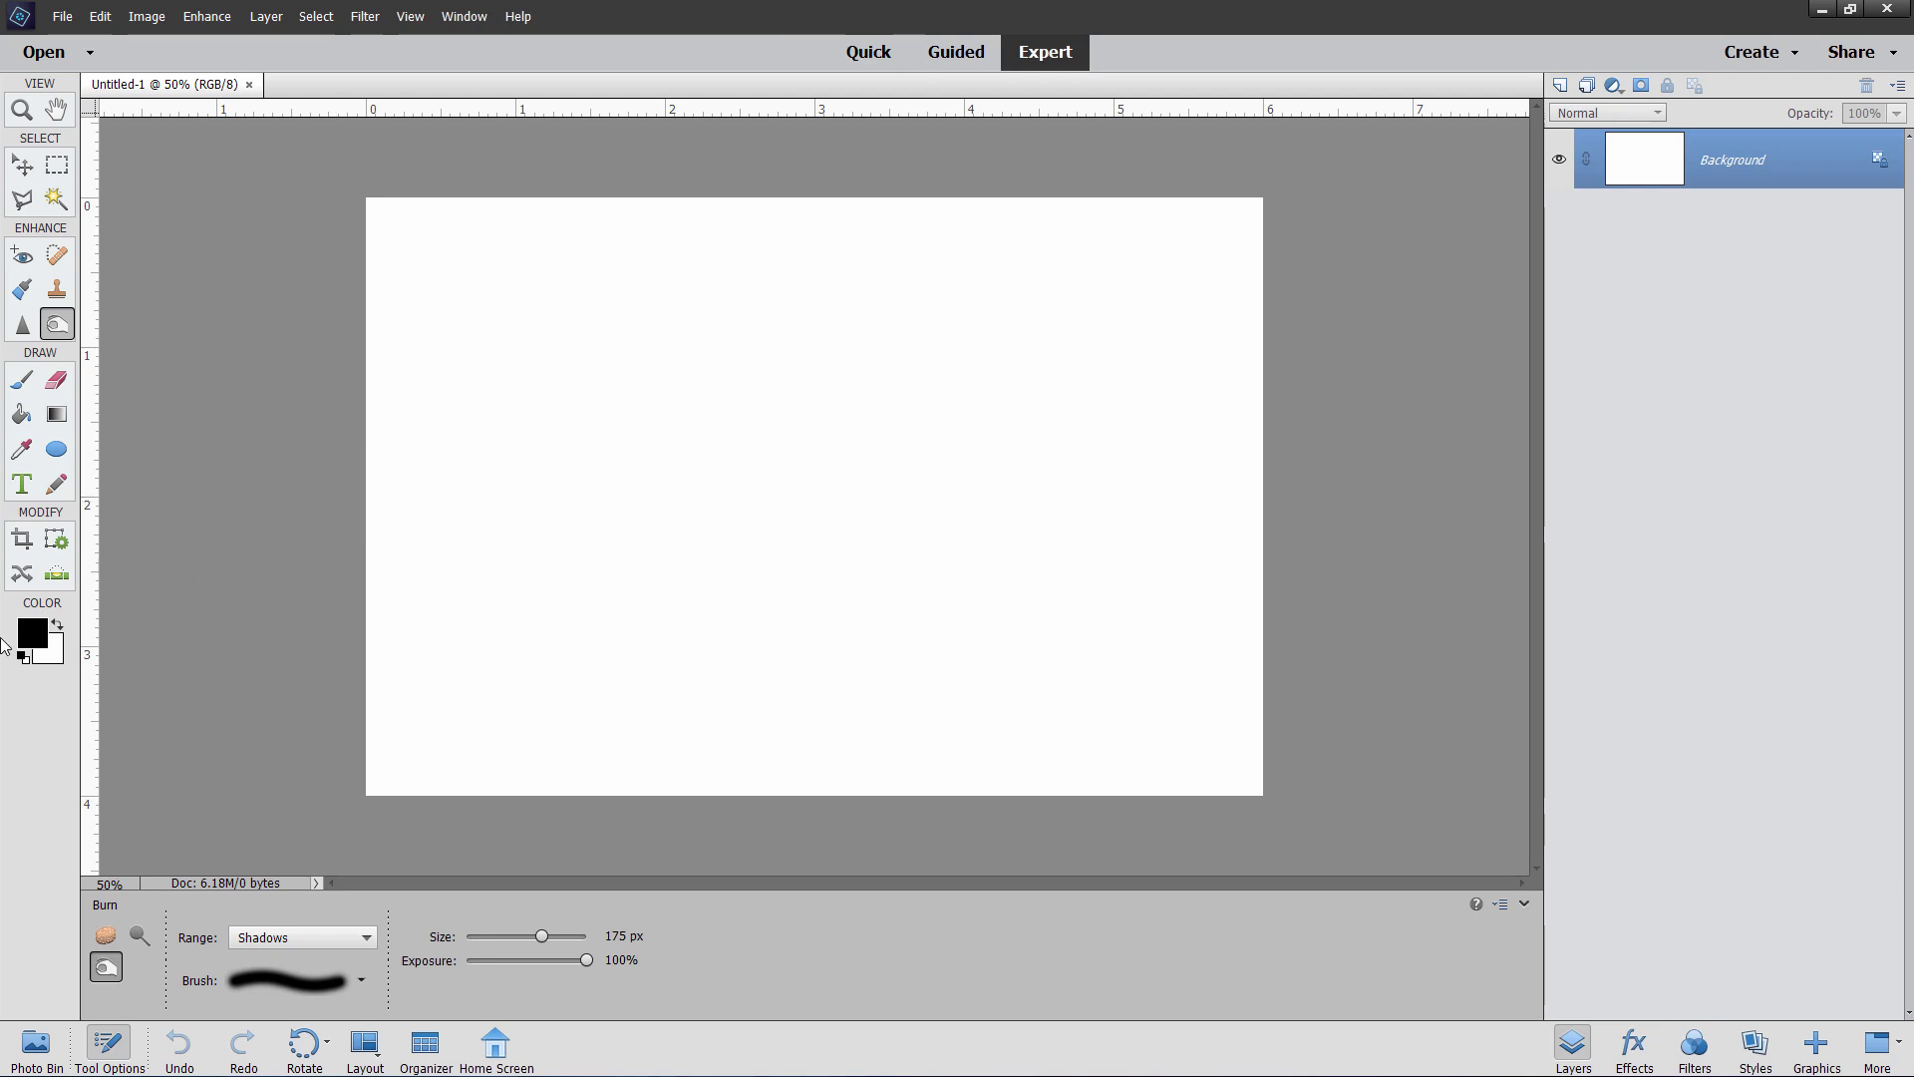
- Set the foreground colour to blue 5a9fbf and paint-bucket fill the whole canvas with it
click(33, 636)
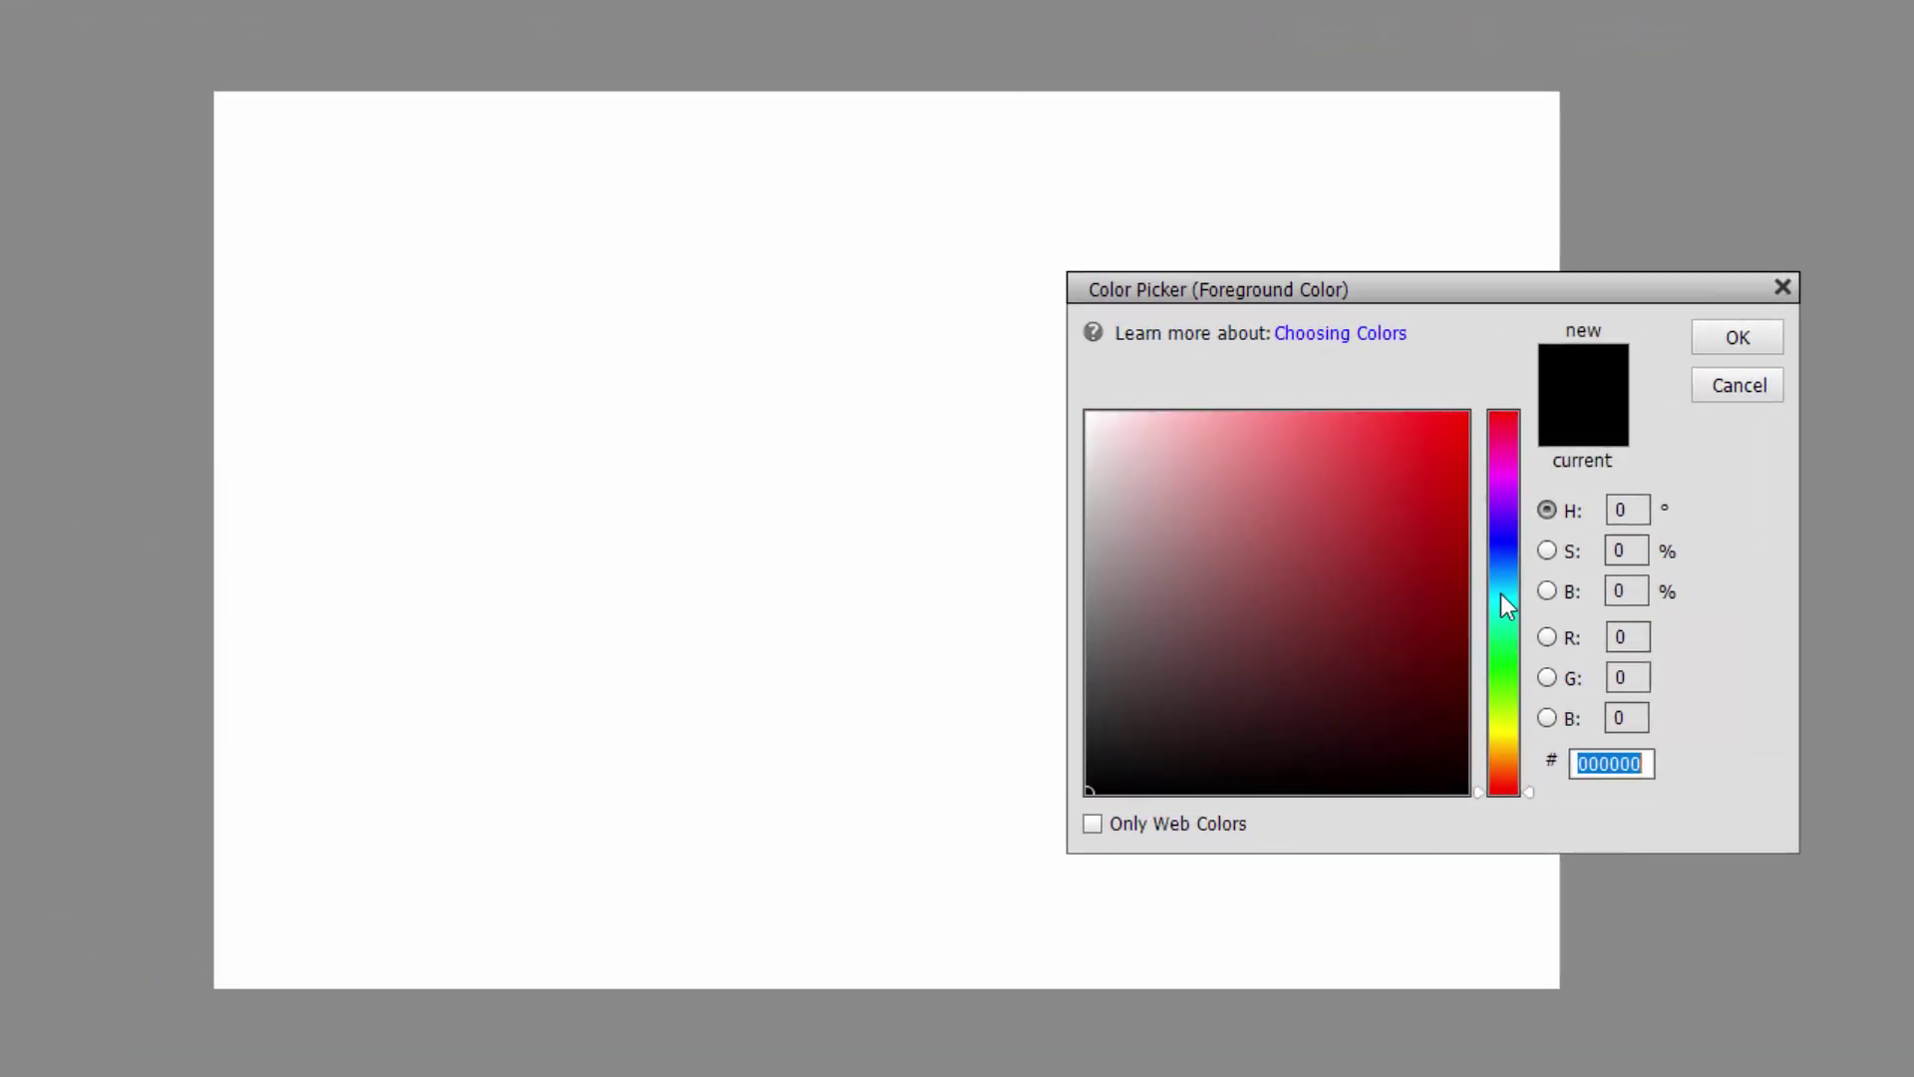
click(1503, 590)
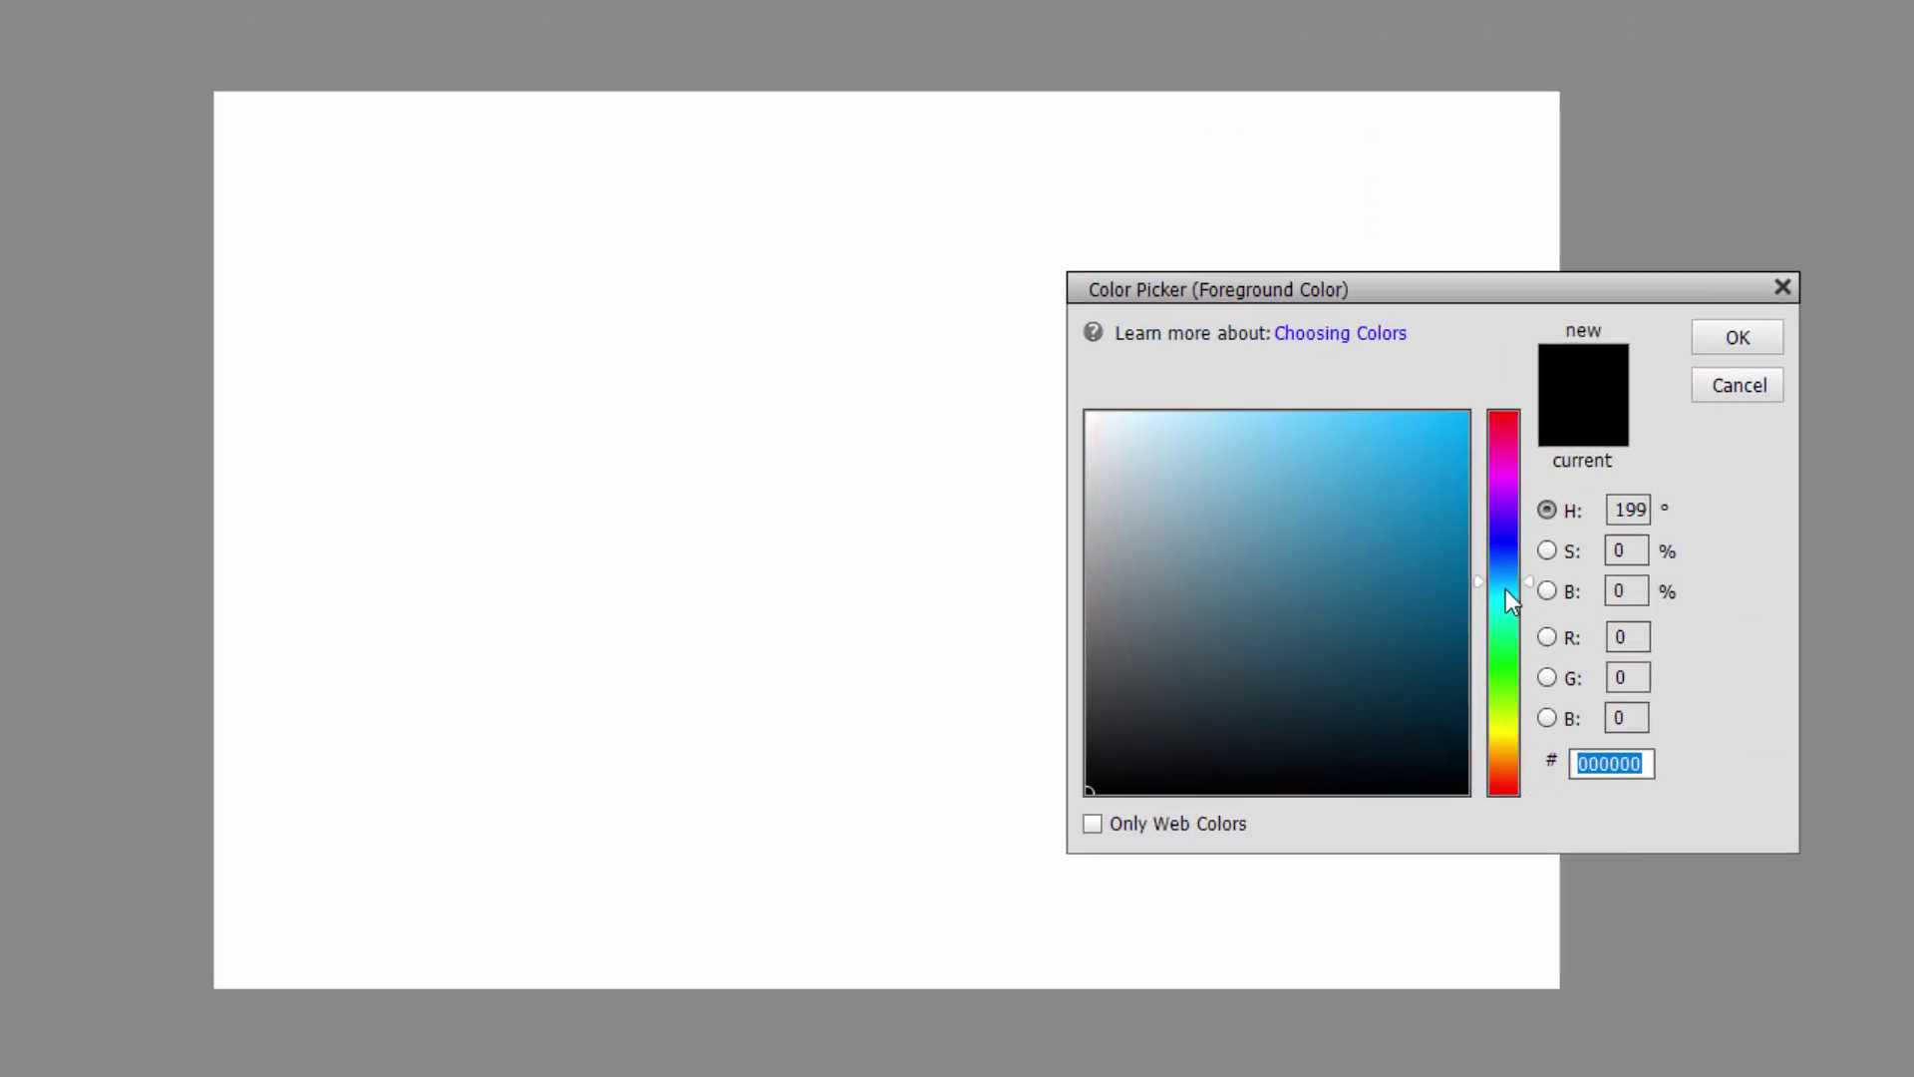
mouse_move(1323, 559)
mouse_down()
mouse_move(1290, 545)
mouse_move(1289, 508)
mouse_up()
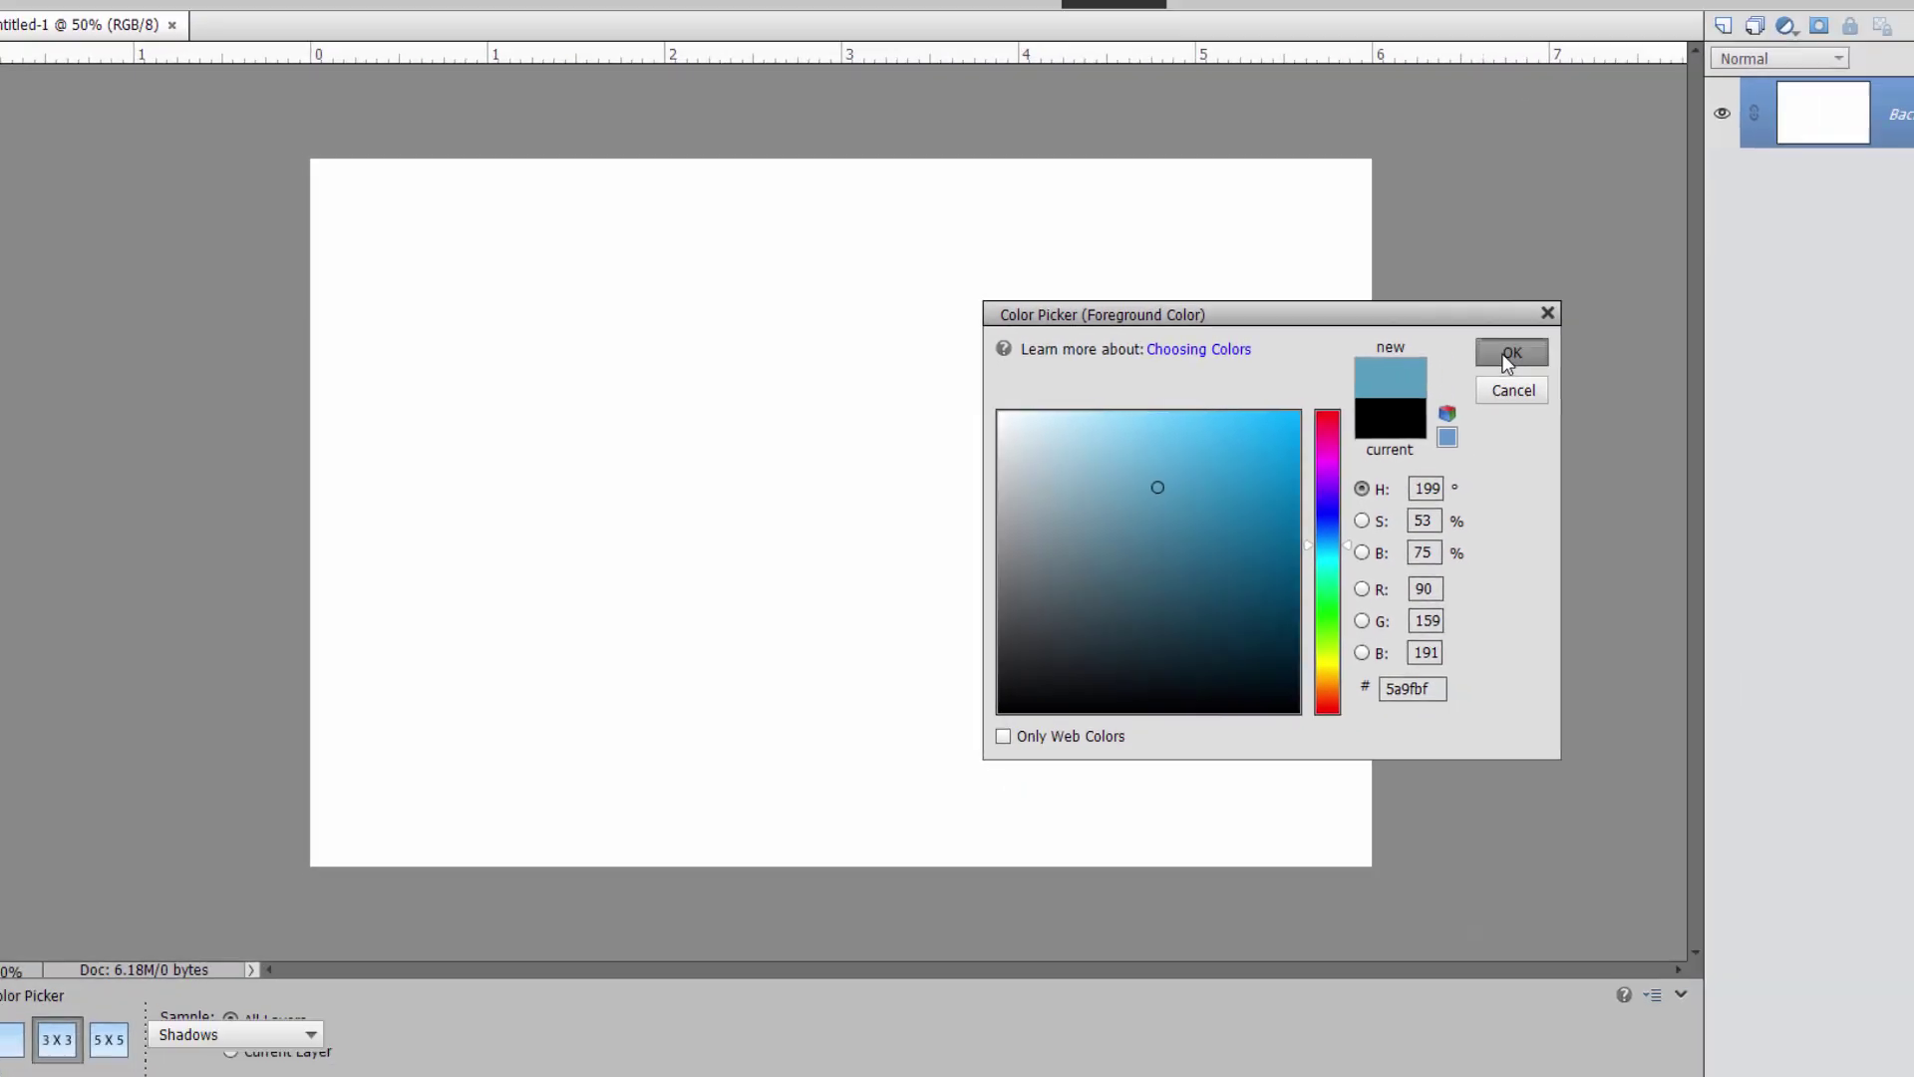
click(1737, 337)
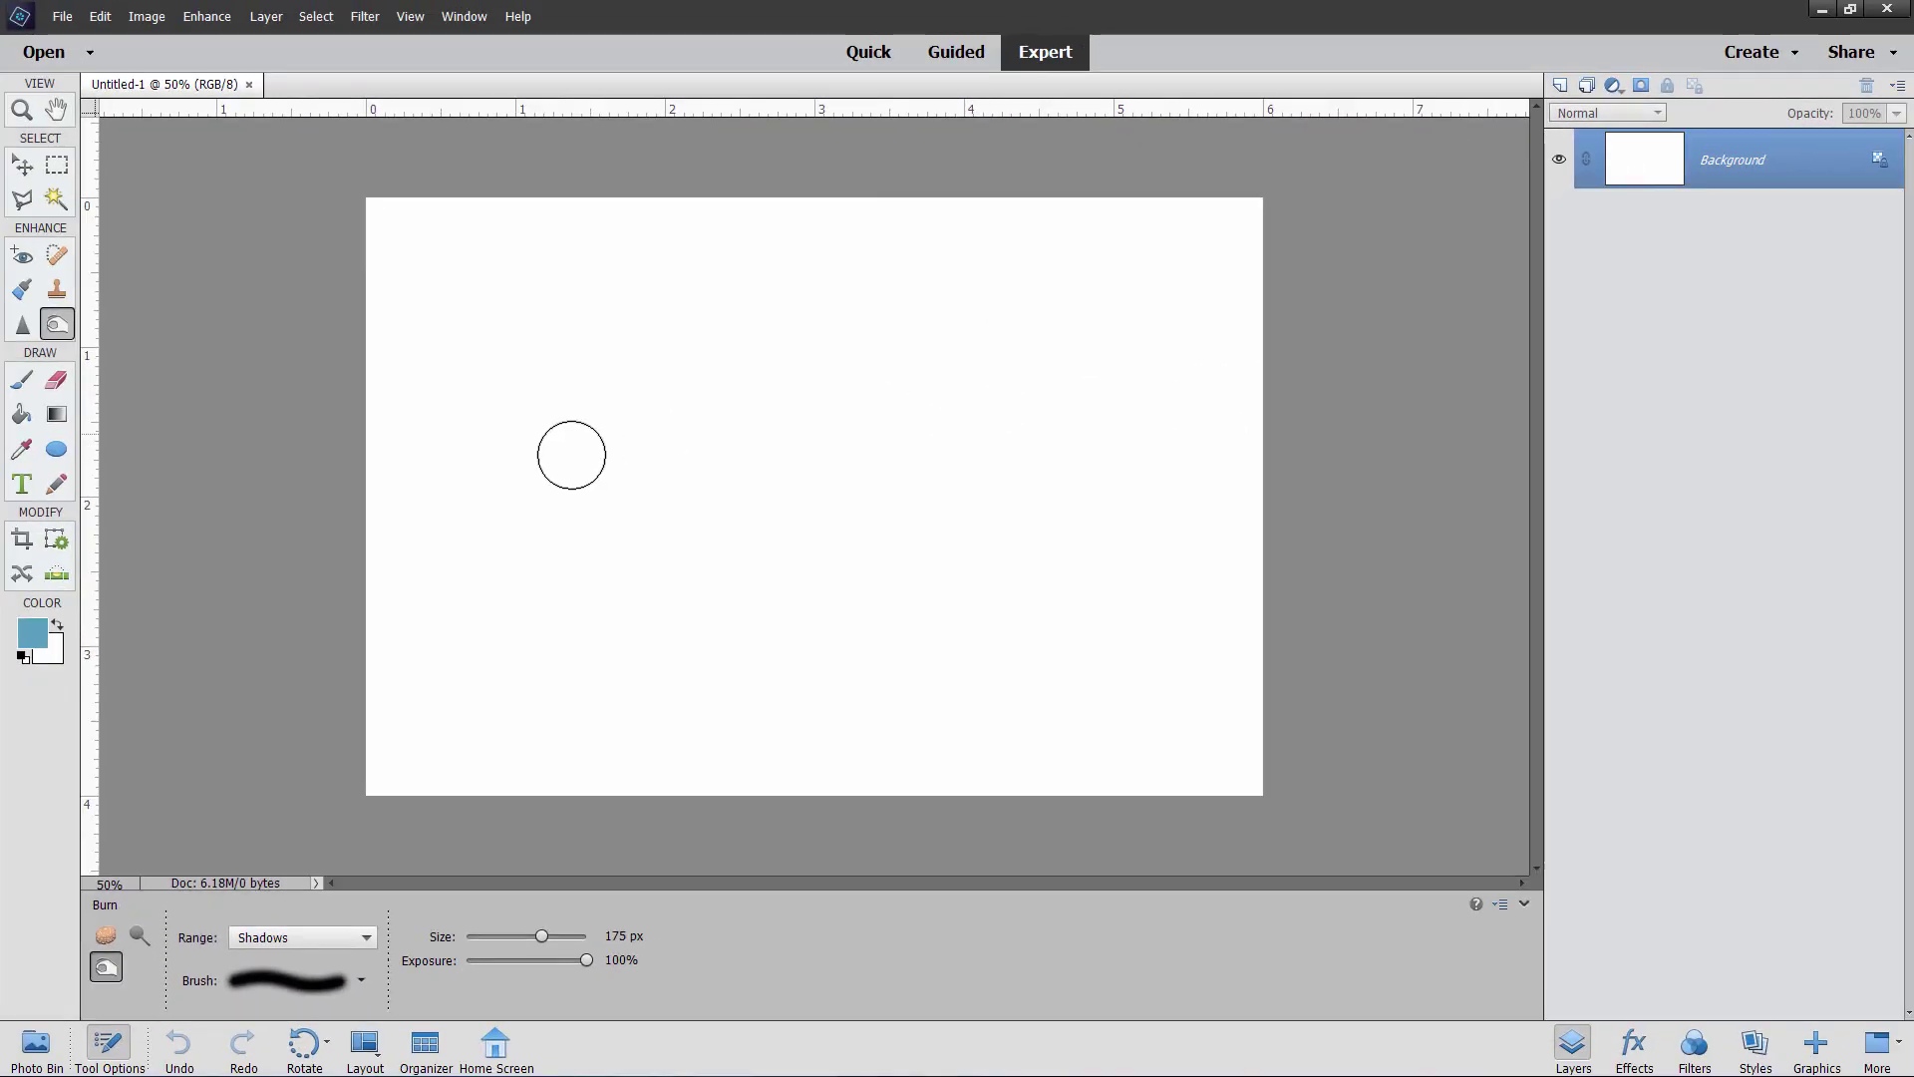
click(22, 414)
click(707, 495)
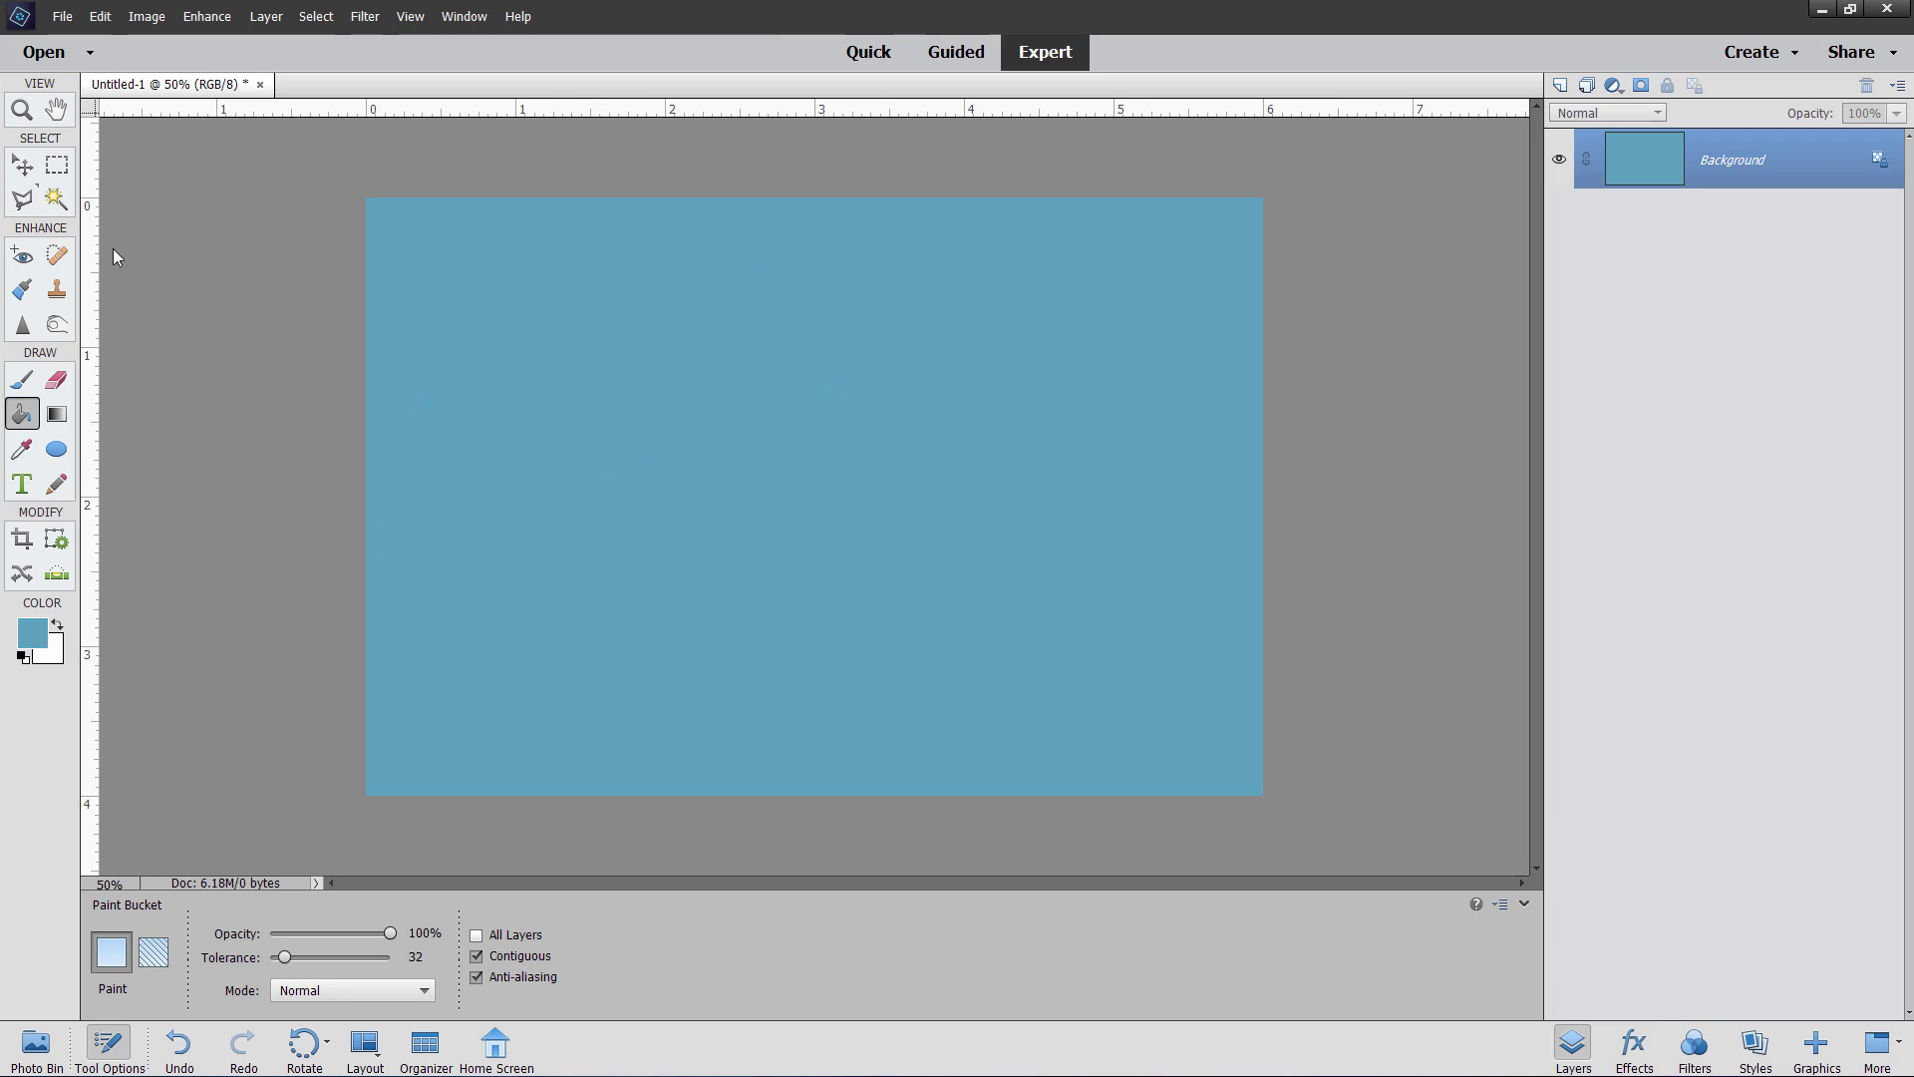
- With Burn on Shadows at 100% exposure, darken two horizontal streaks across the upper canvas
click(57, 324)
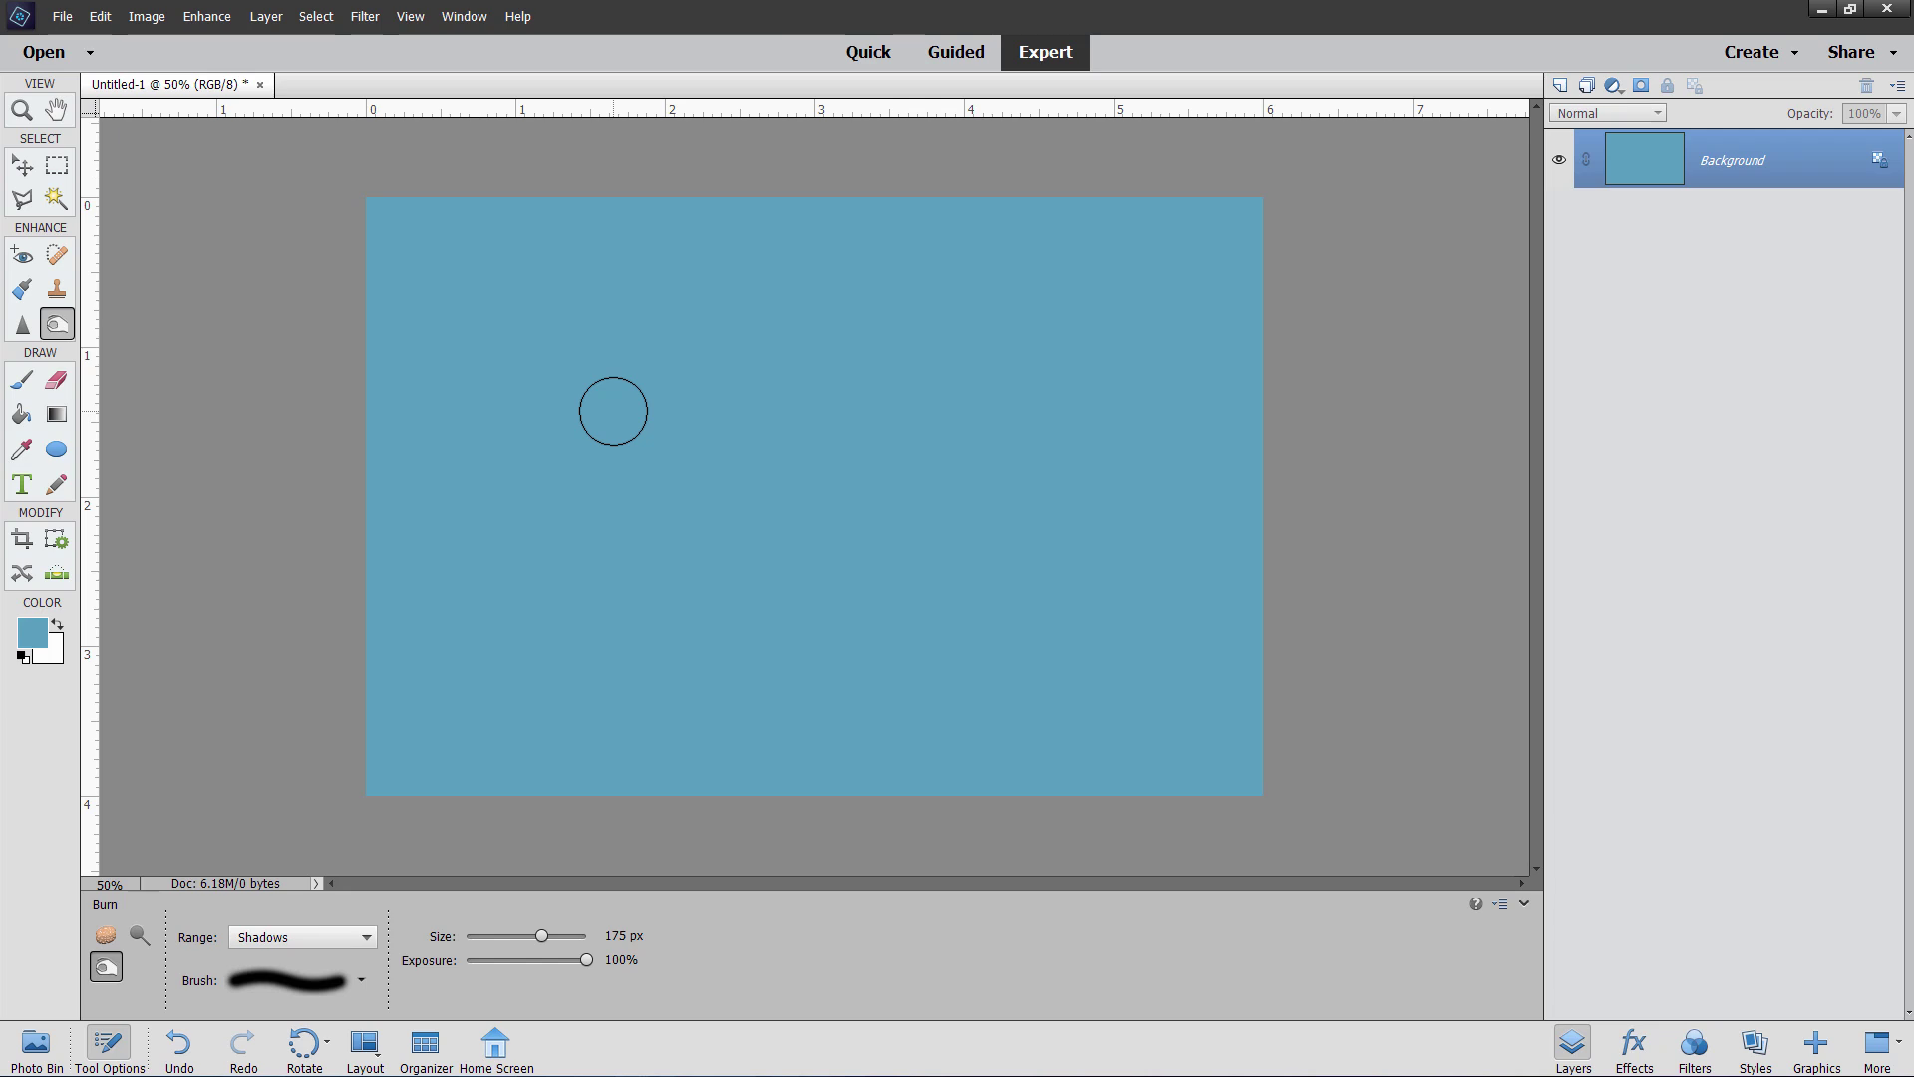
drag(566, 309, 992, 291)
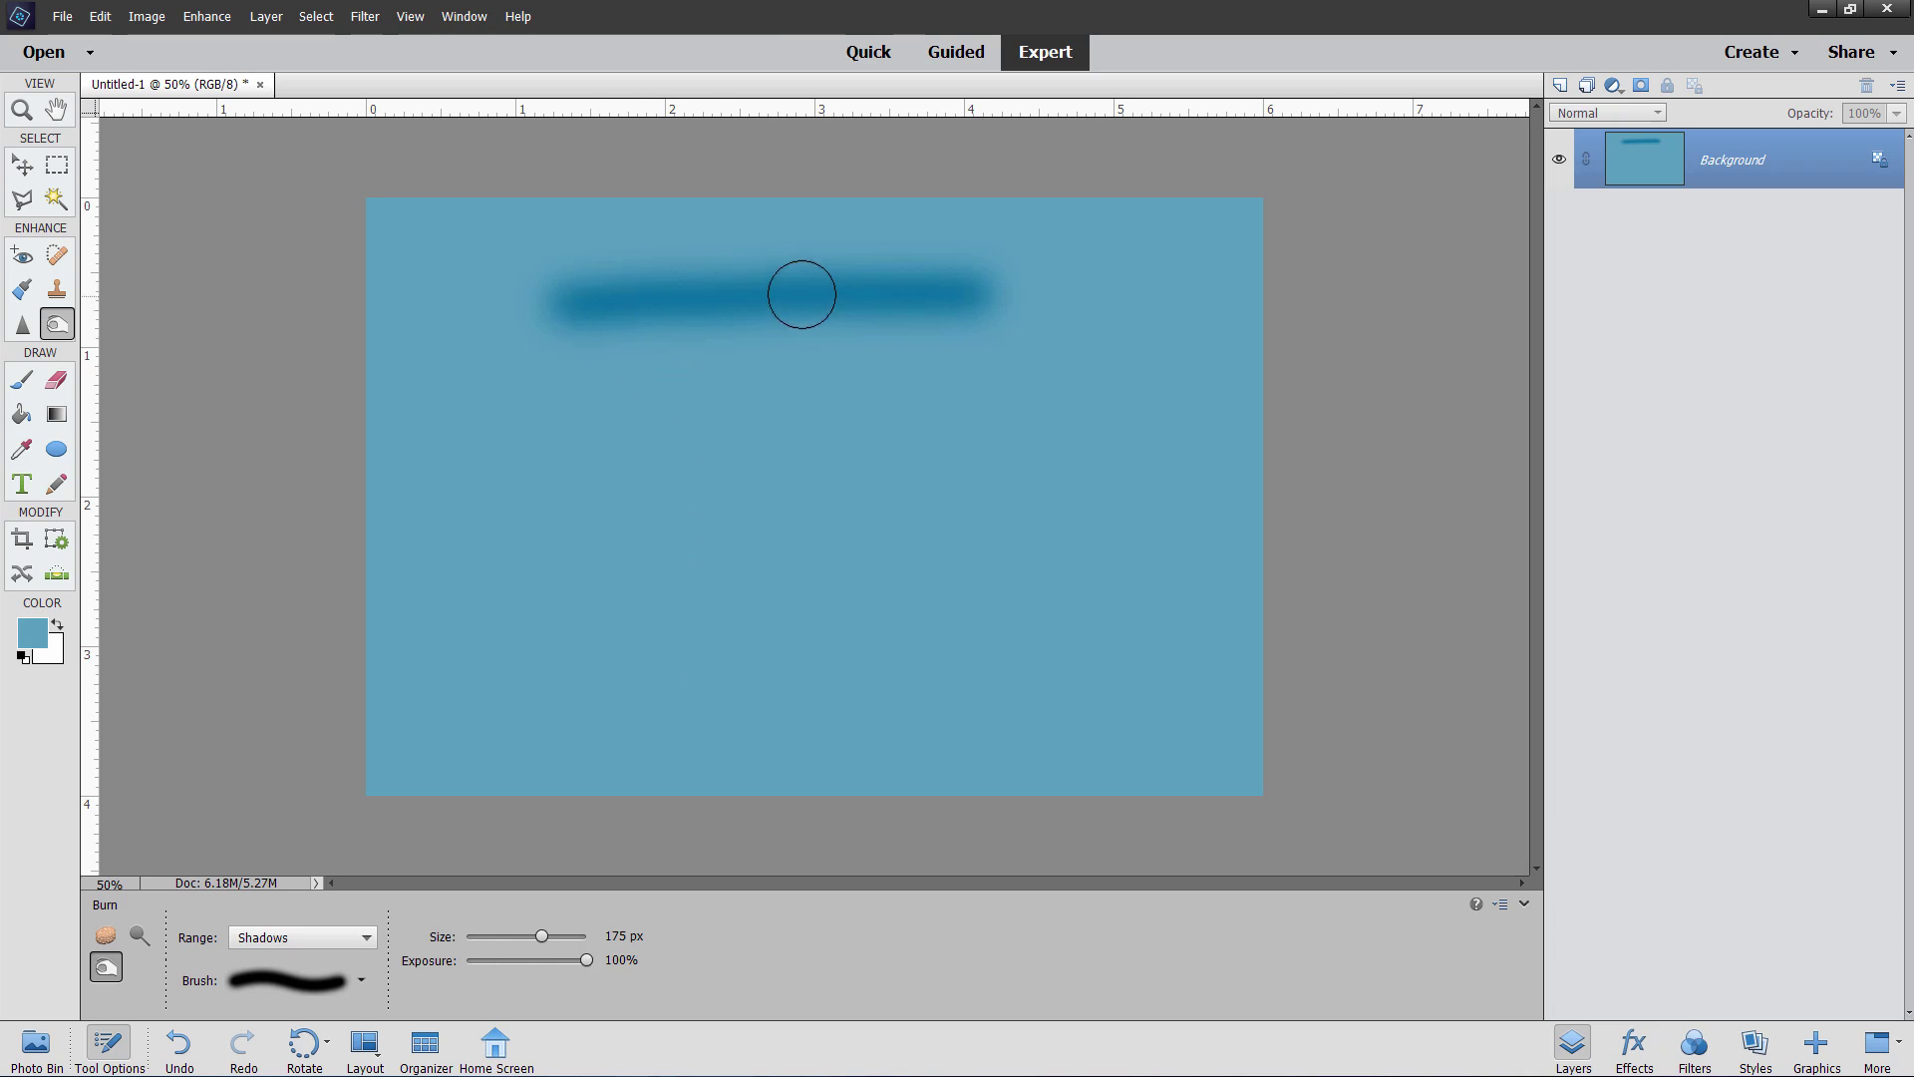
click(605, 394)
drag(670, 393, 966, 388)
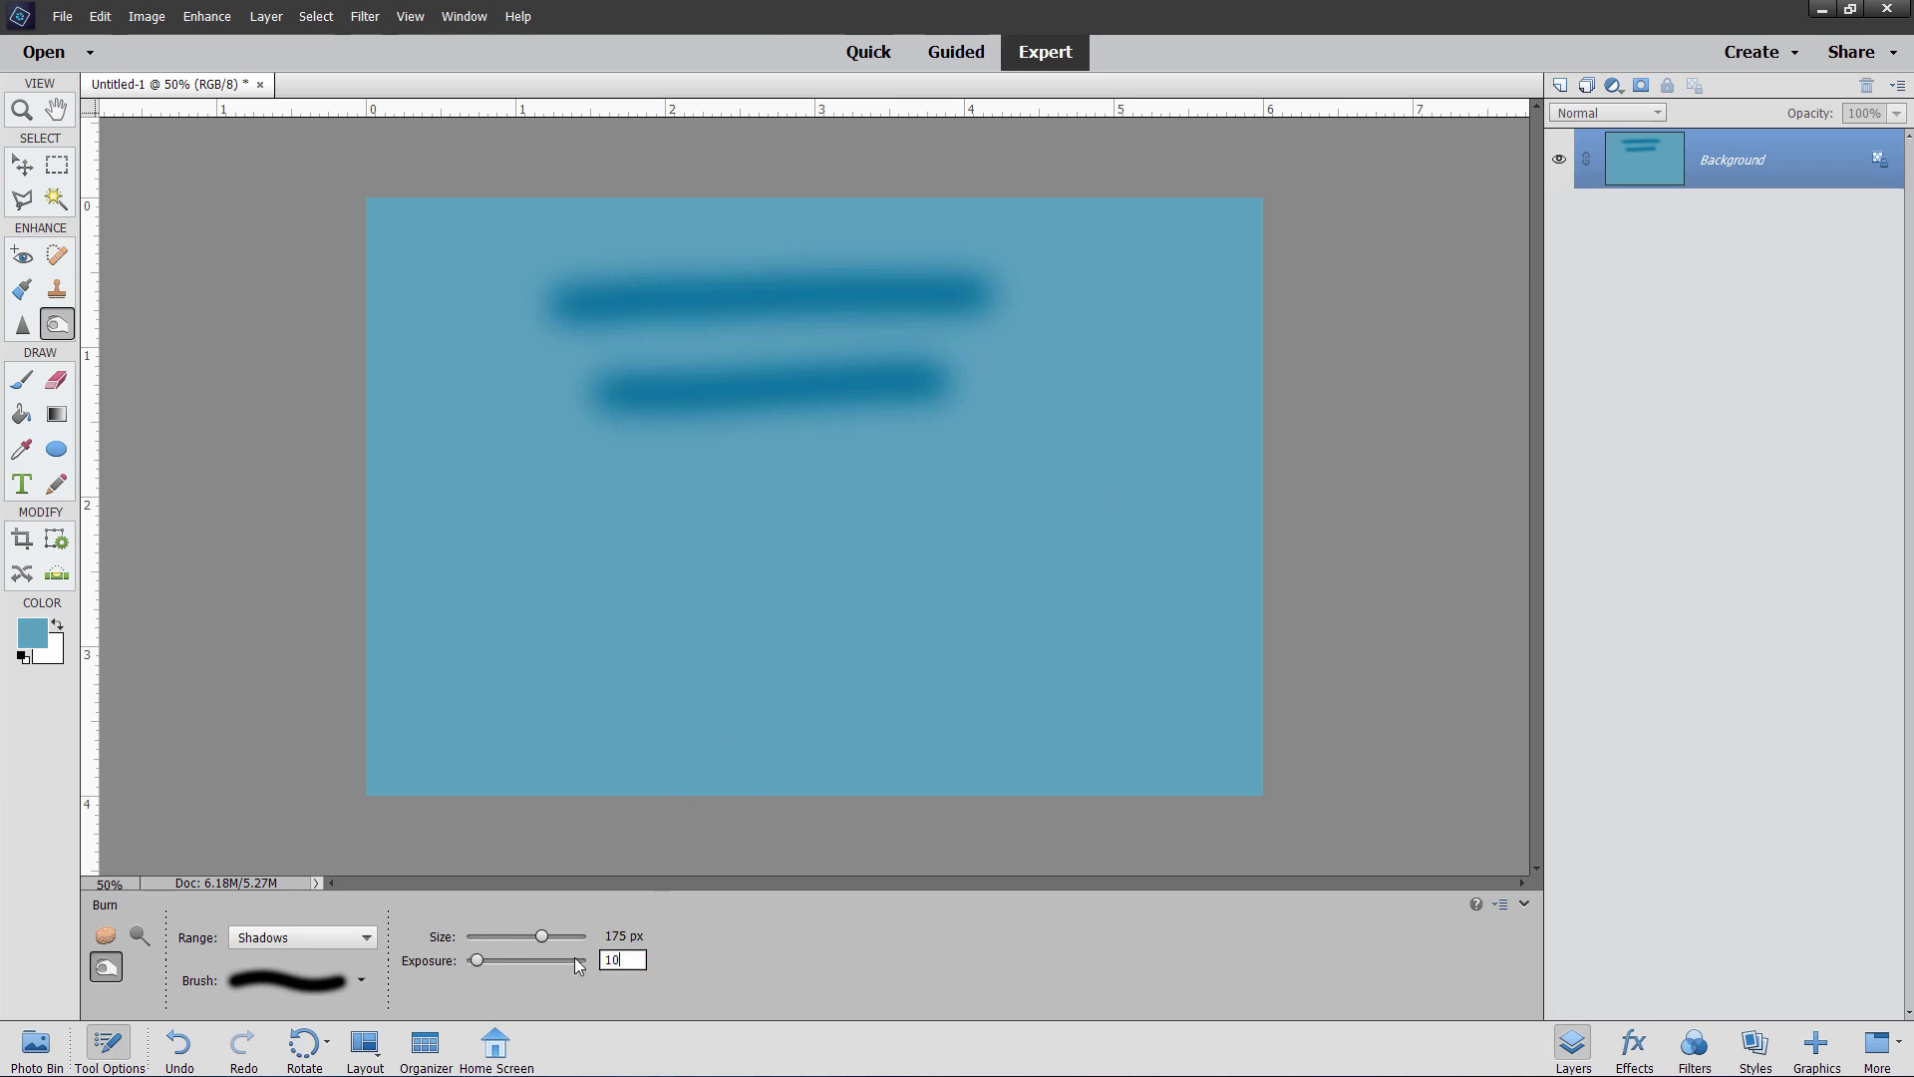
- Burn a faint 10%-exposure streak in two pieces below the second streak, then raise exposure
key(Return)
drag(611, 474, 828, 467)
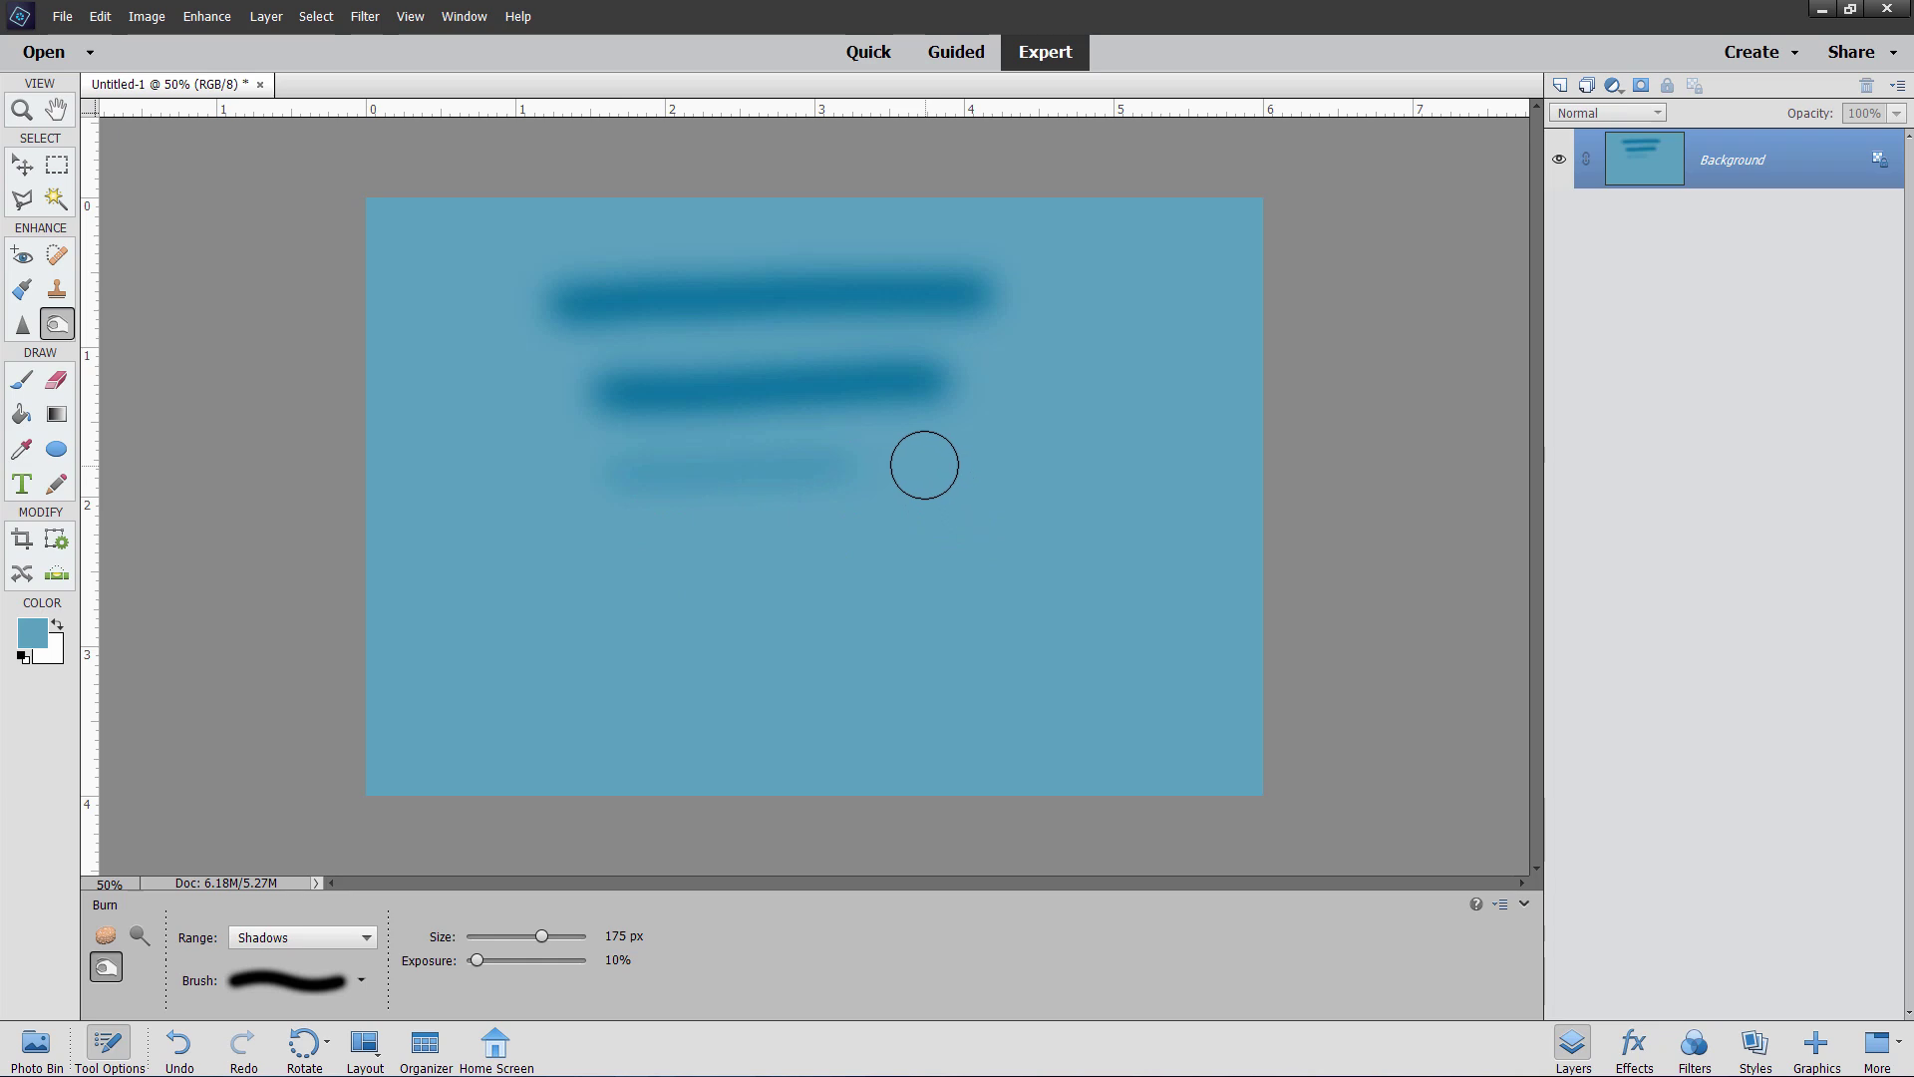
mouse_move(1010, 464)
mouse_down()
mouse_move(1070, 454)
mouse_move(939, 528)
mouse_move(946, 474)
mouse_move(1063, 469)
mouse_move(928, 483)
mouse_move(1050, 474)
mouse_move(948, 469)
mouse_up()
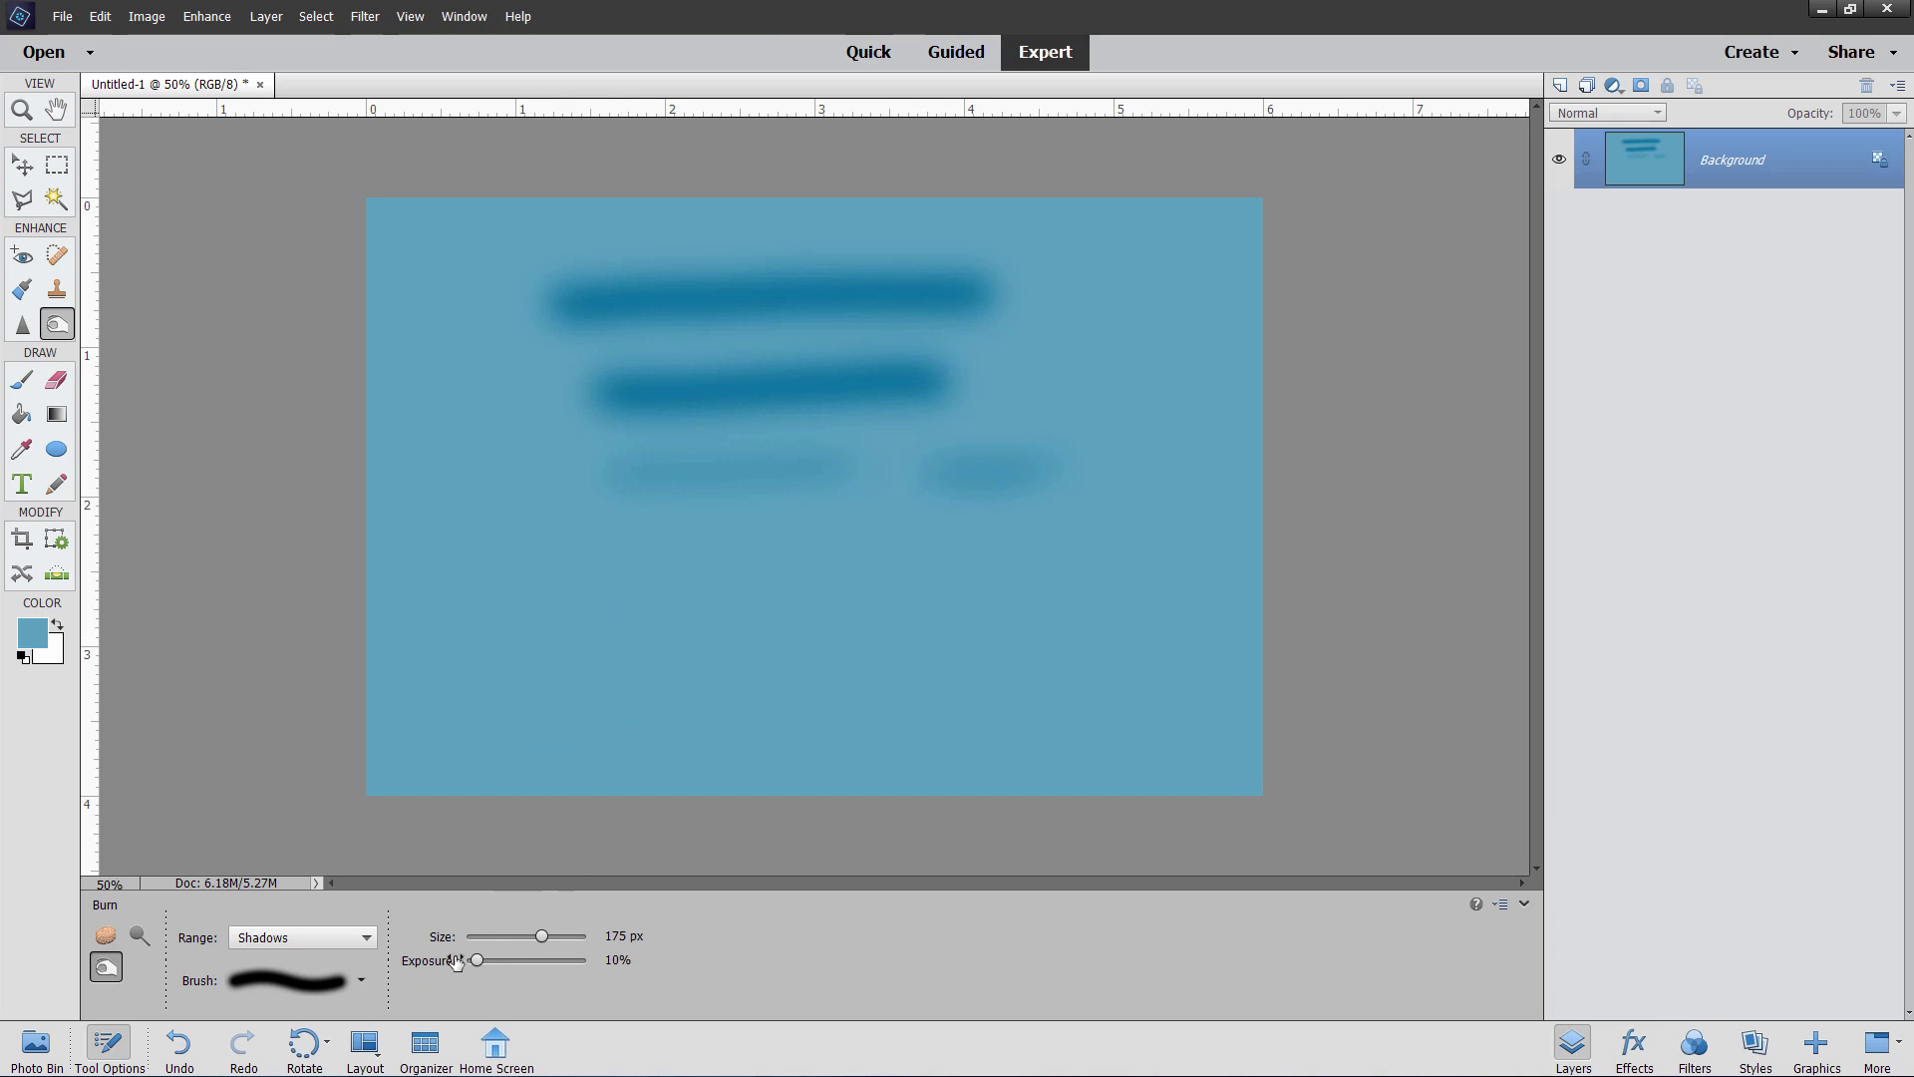
drag(479, 961, 535, 961)
- Undo the last stroke, then burn a wide deep-navy bar and a near-black bar beneath it
key(ctrl+z)
drag(603, 586, 787, 581)
mouse_move(921, 576)
mouse_down()
mouse_move(602, 594)
mouse_move(906, 564)
mouse_move(611, 608)
mouse_move(555, 594)
mouse_move(872, 589)
mouse_move(598, 607)
mouse_move(852, 588)
mouse_move(700, 605)
mouse_move(789, 592)
mouse_up()
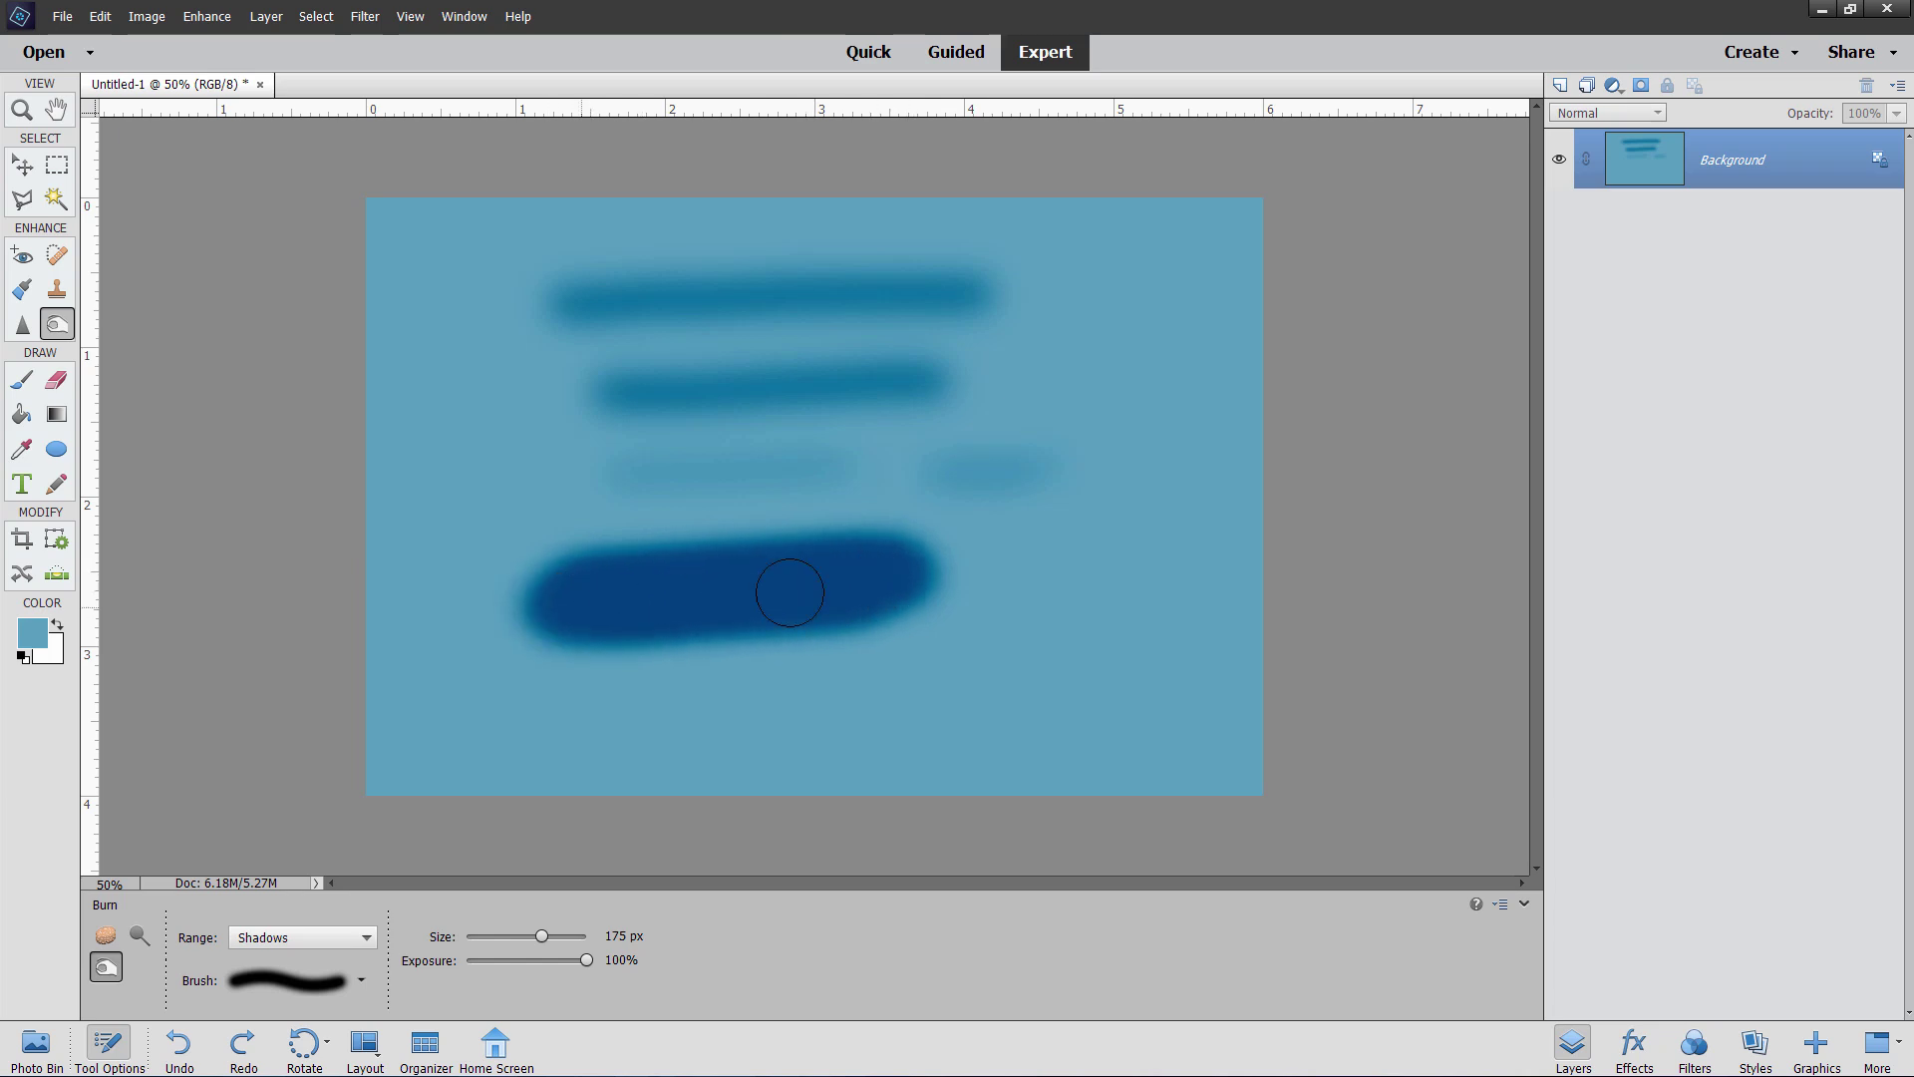
drag(564, 595, 847, 588)
mouse_move(539, 608)
mouse_down()
mouse_move(812, 592)
mouse_move(738, 598)
mouse_move(795, 602)
mouse_move(711, 608)
mouse_move(894, 551)
mouse_move(658, 563)
mouse_move(787, 577)
mouse_move(761, 577)
mouse_move(782, 593)
mouse_up()
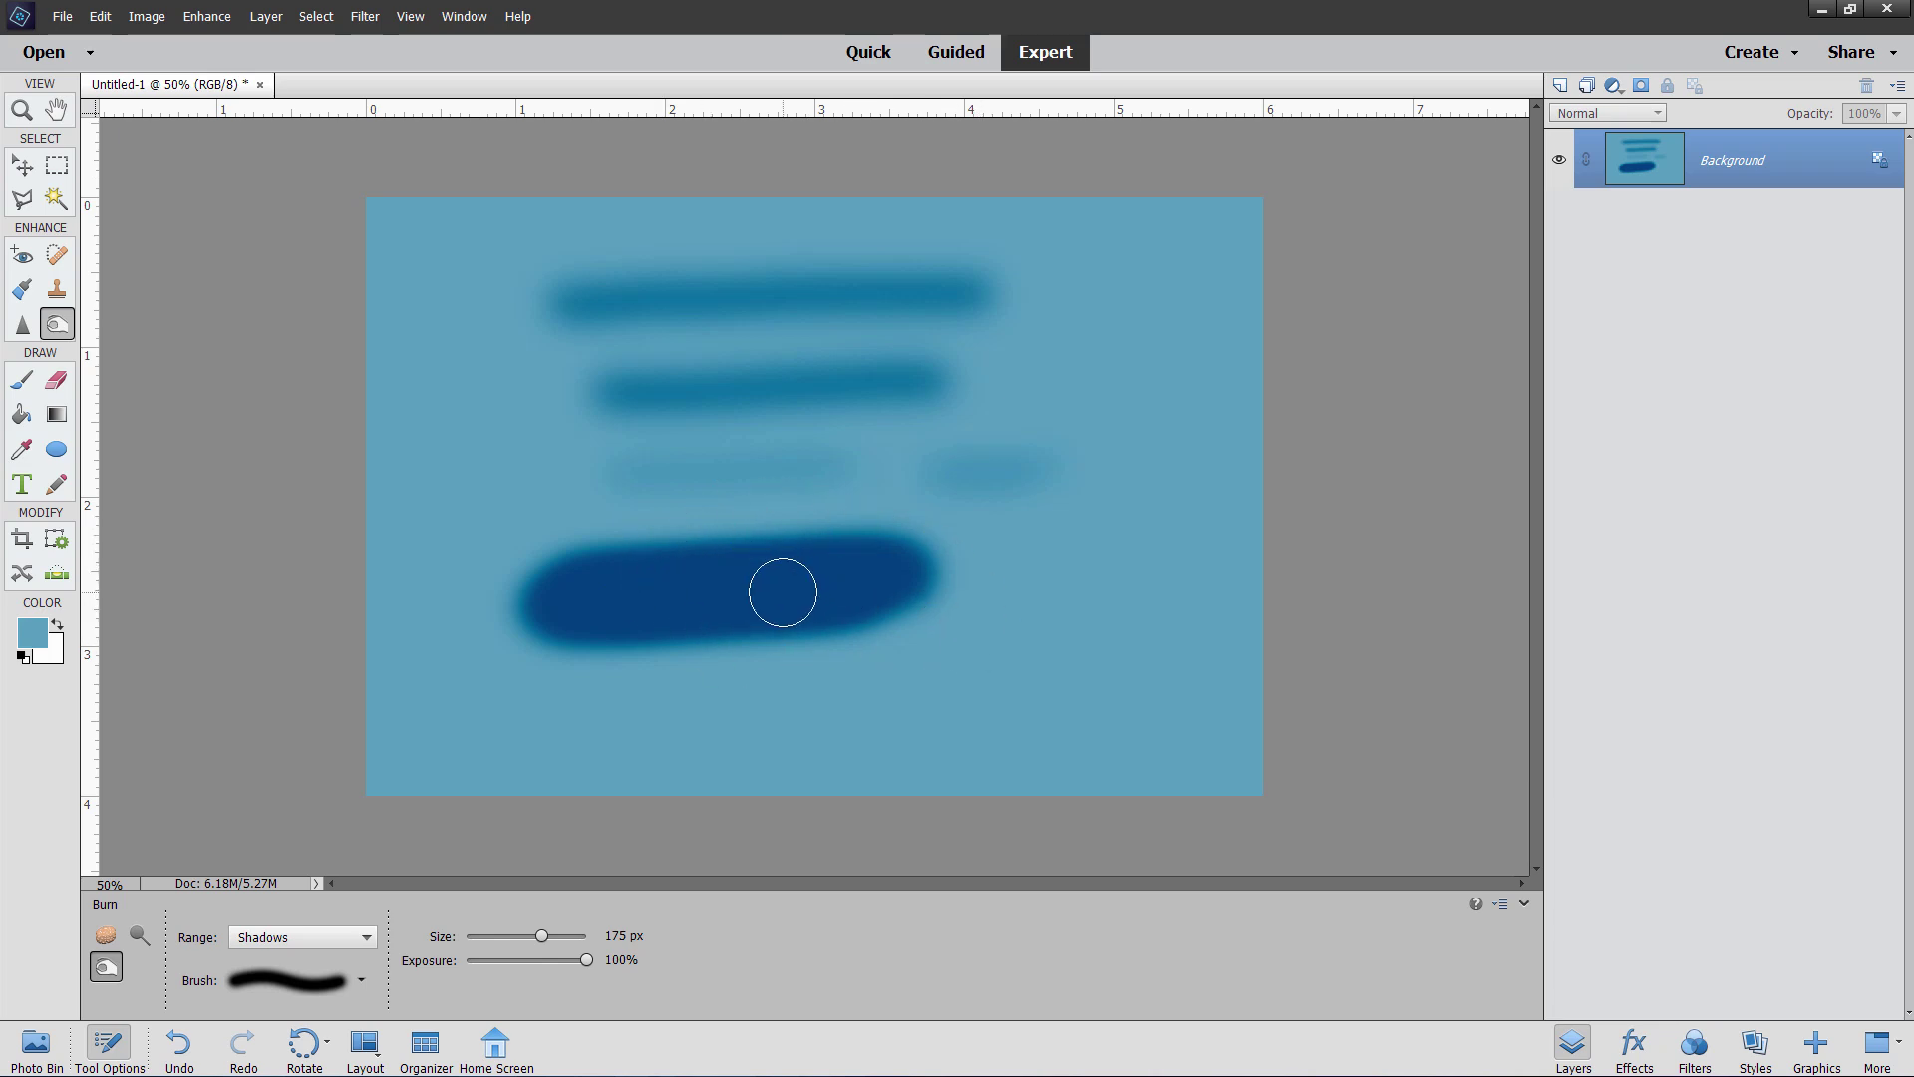
mouse_move(568, 722)
mouse_down()
mouse_move(876, 705)
mouse_move(607, 726)
mouse_move(807, 708)
mouse_move(656, 739)
mouse_move(624, 717)
mouse_move(824, 713)
mouse_move(788, 737)
mouse_up()
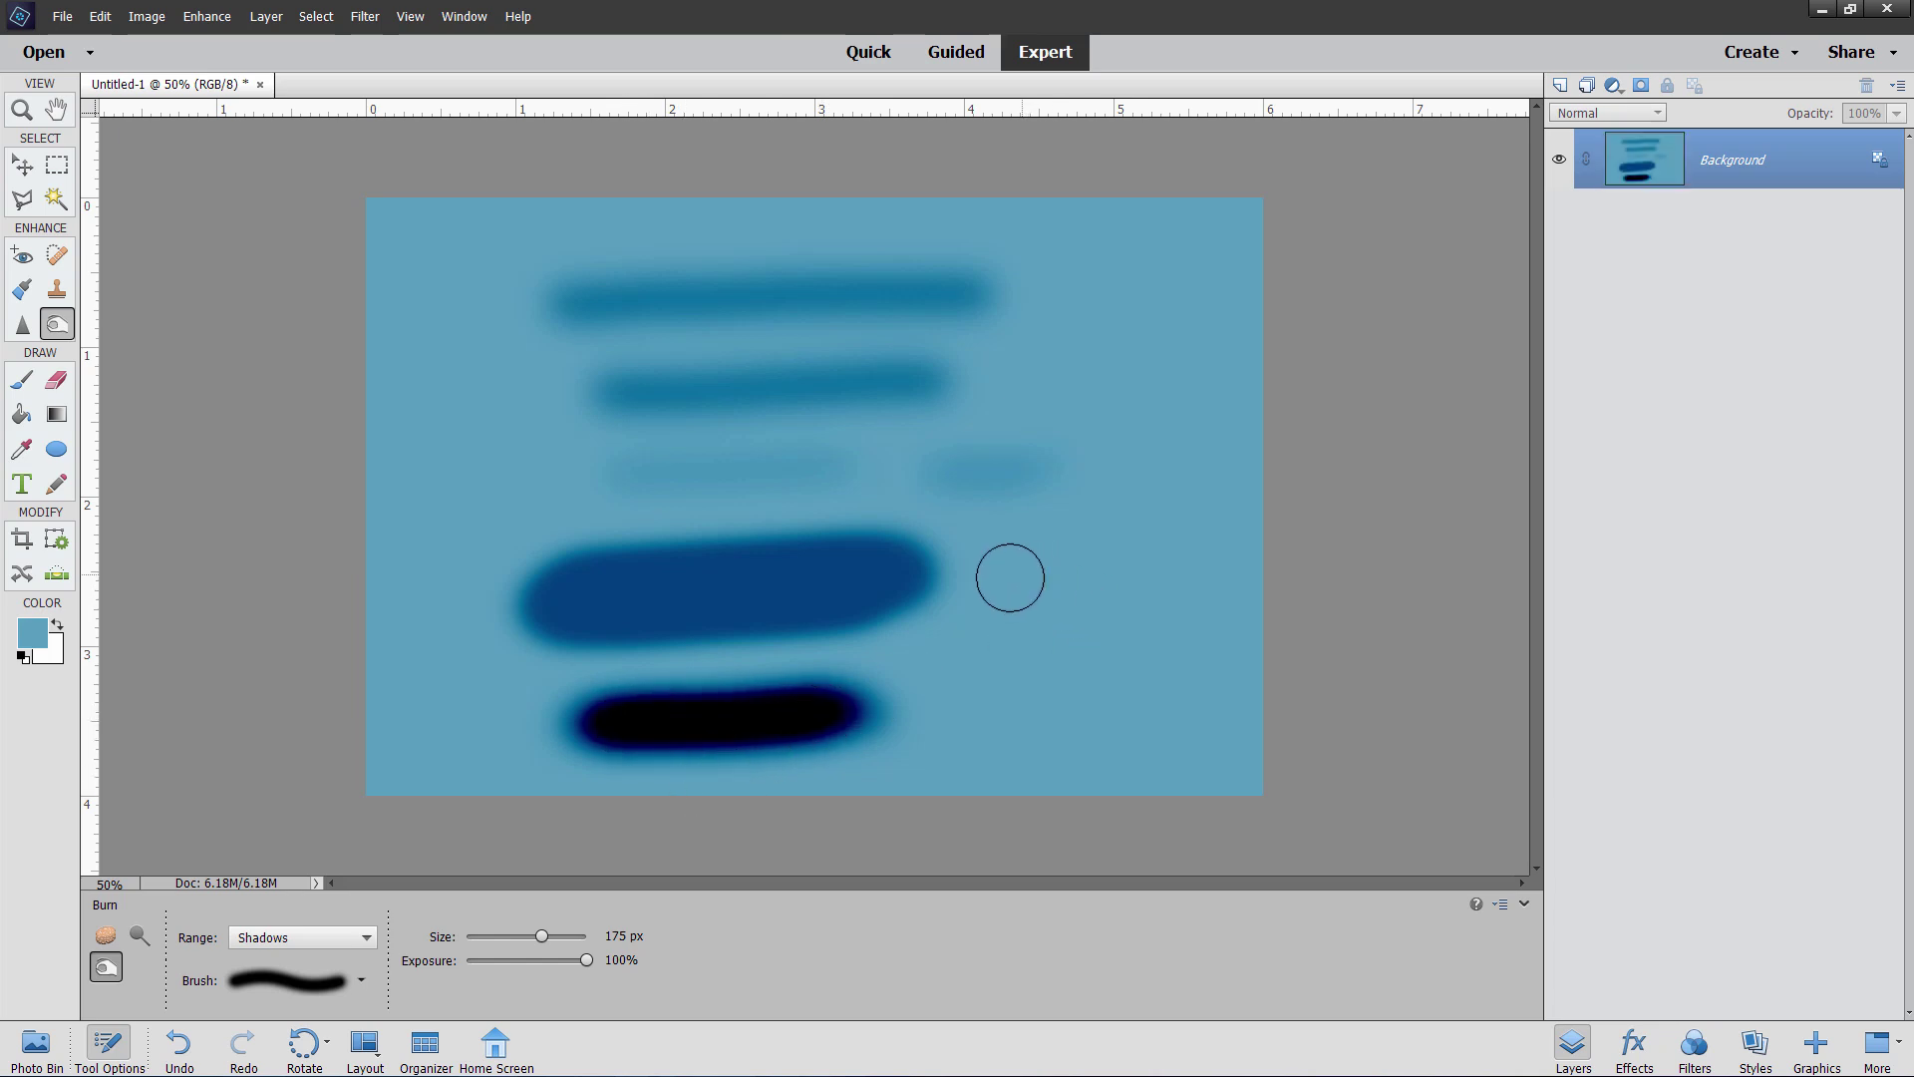
- Burn a navy bar right of the wide navy bar and a black bar right of the bottom one
mouse_move(991, 577)
mouse_down()
mouse_move(1179, 581)
mouse_move(1008, 598)
mouse_move(991, 568)
mouse_up()
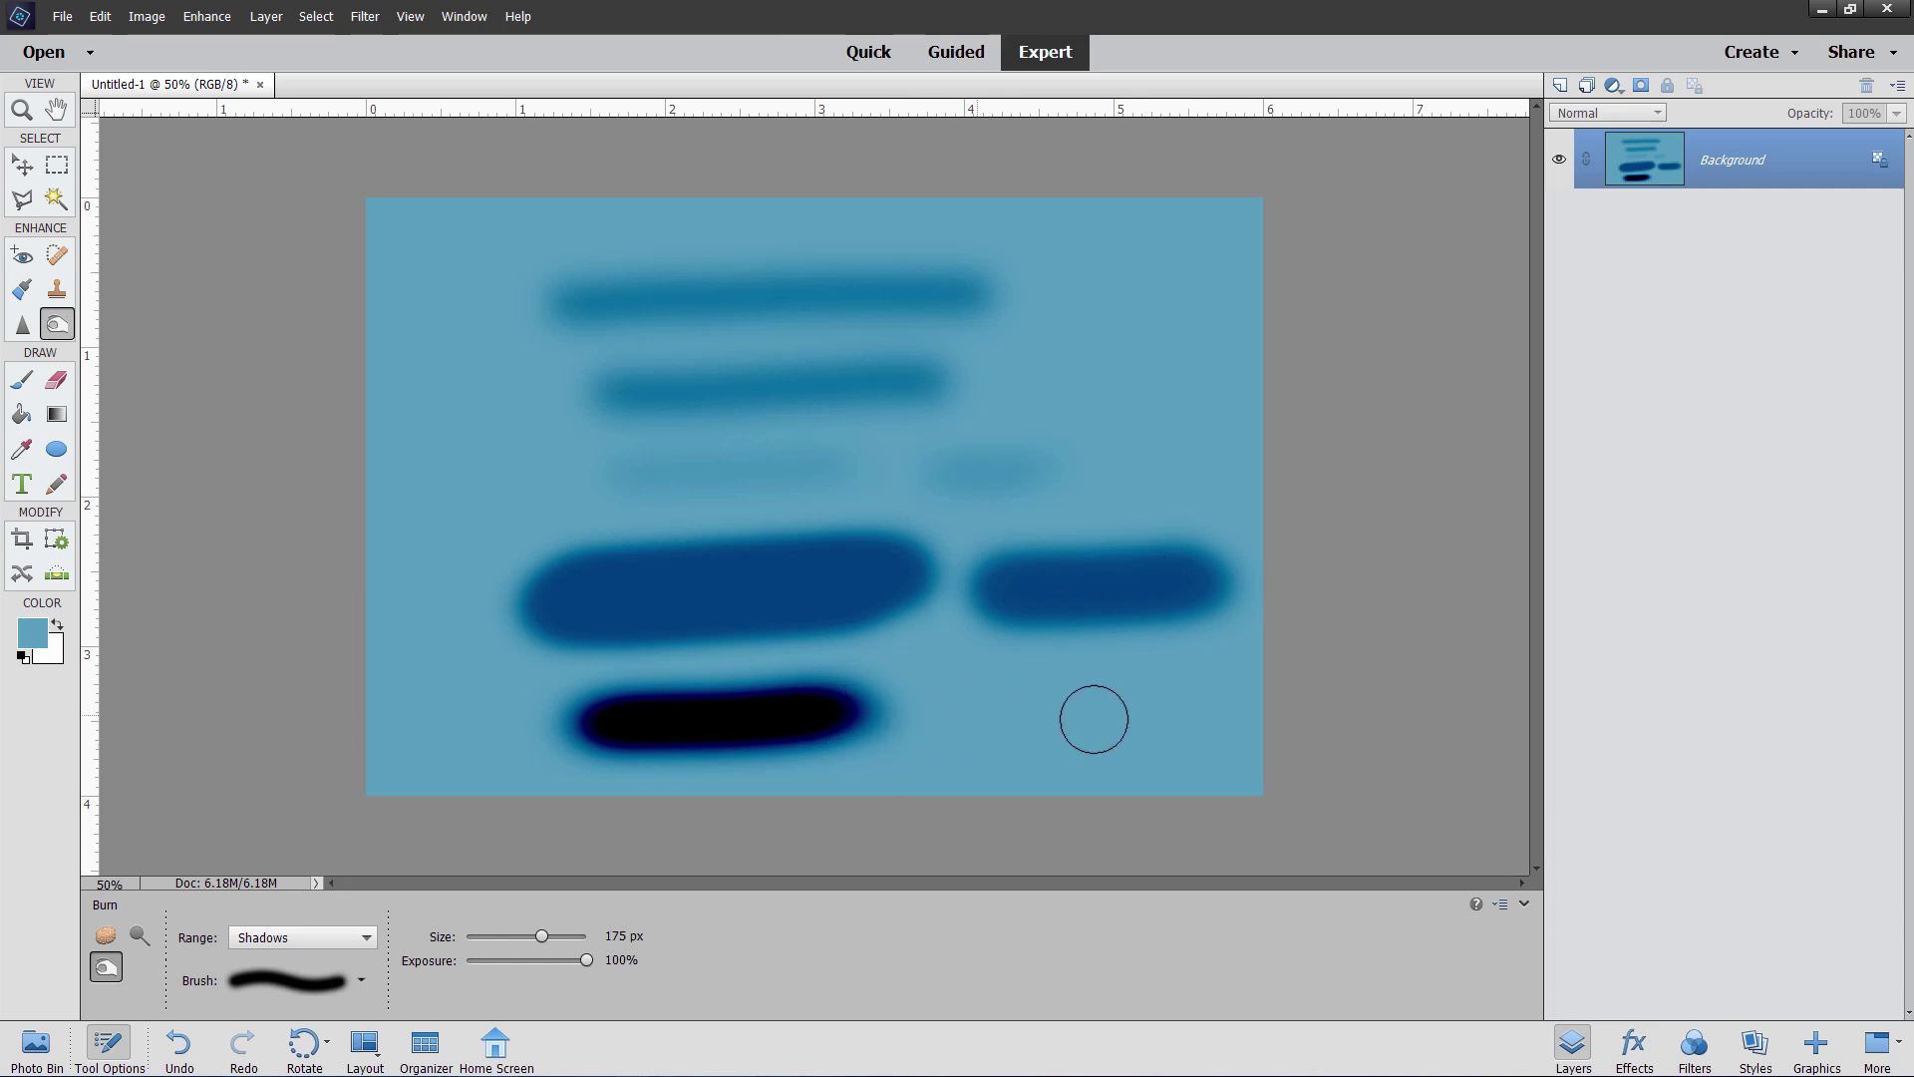
mouse_move(1008, 709)
mouse_down()
mouse_move(1166, 707)
mouse_move(984, 715)
mouse_move(1126, 713)
mouse_up()
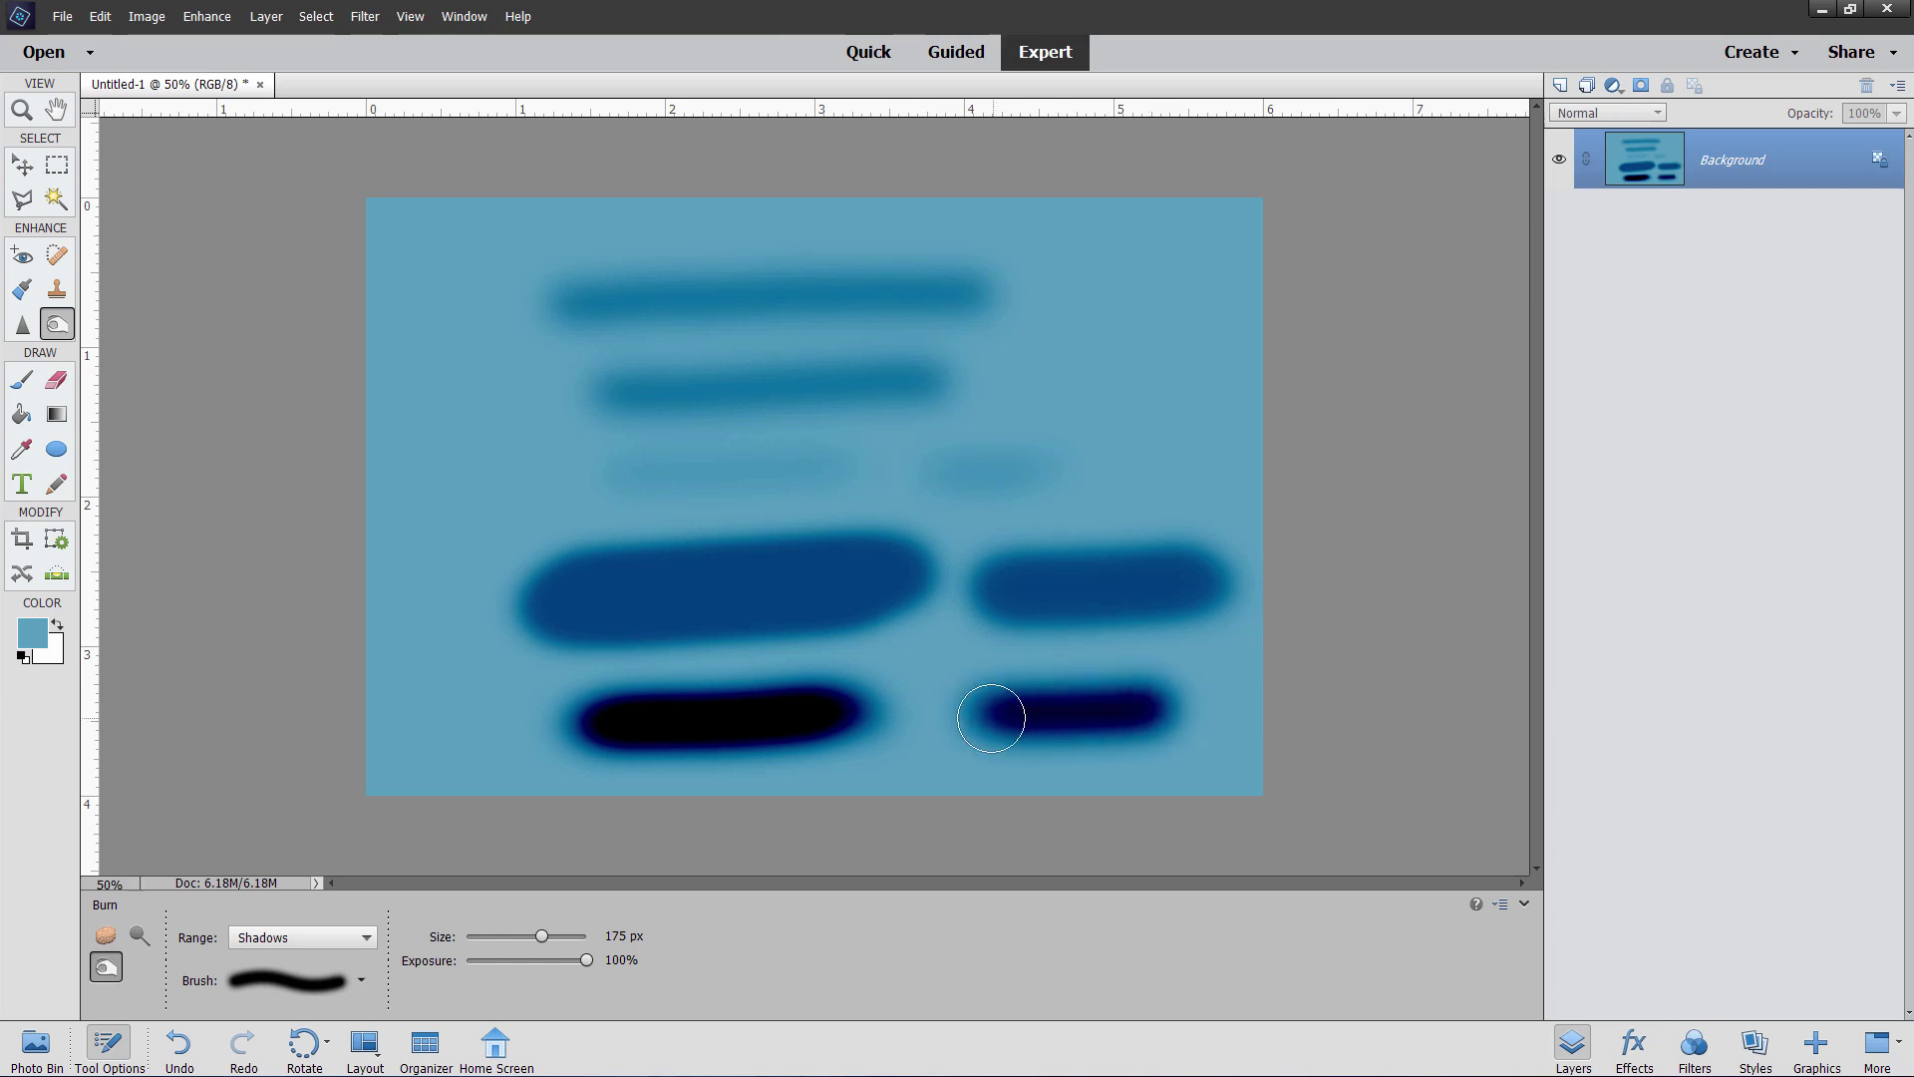
mouse_move(991, 718)
mouse_down()
mouse_move(1162, 705)
mouse_move(1000, 709)
mouse_move(1103, 705)
mouse_move(1183, 738)
mouse_up()
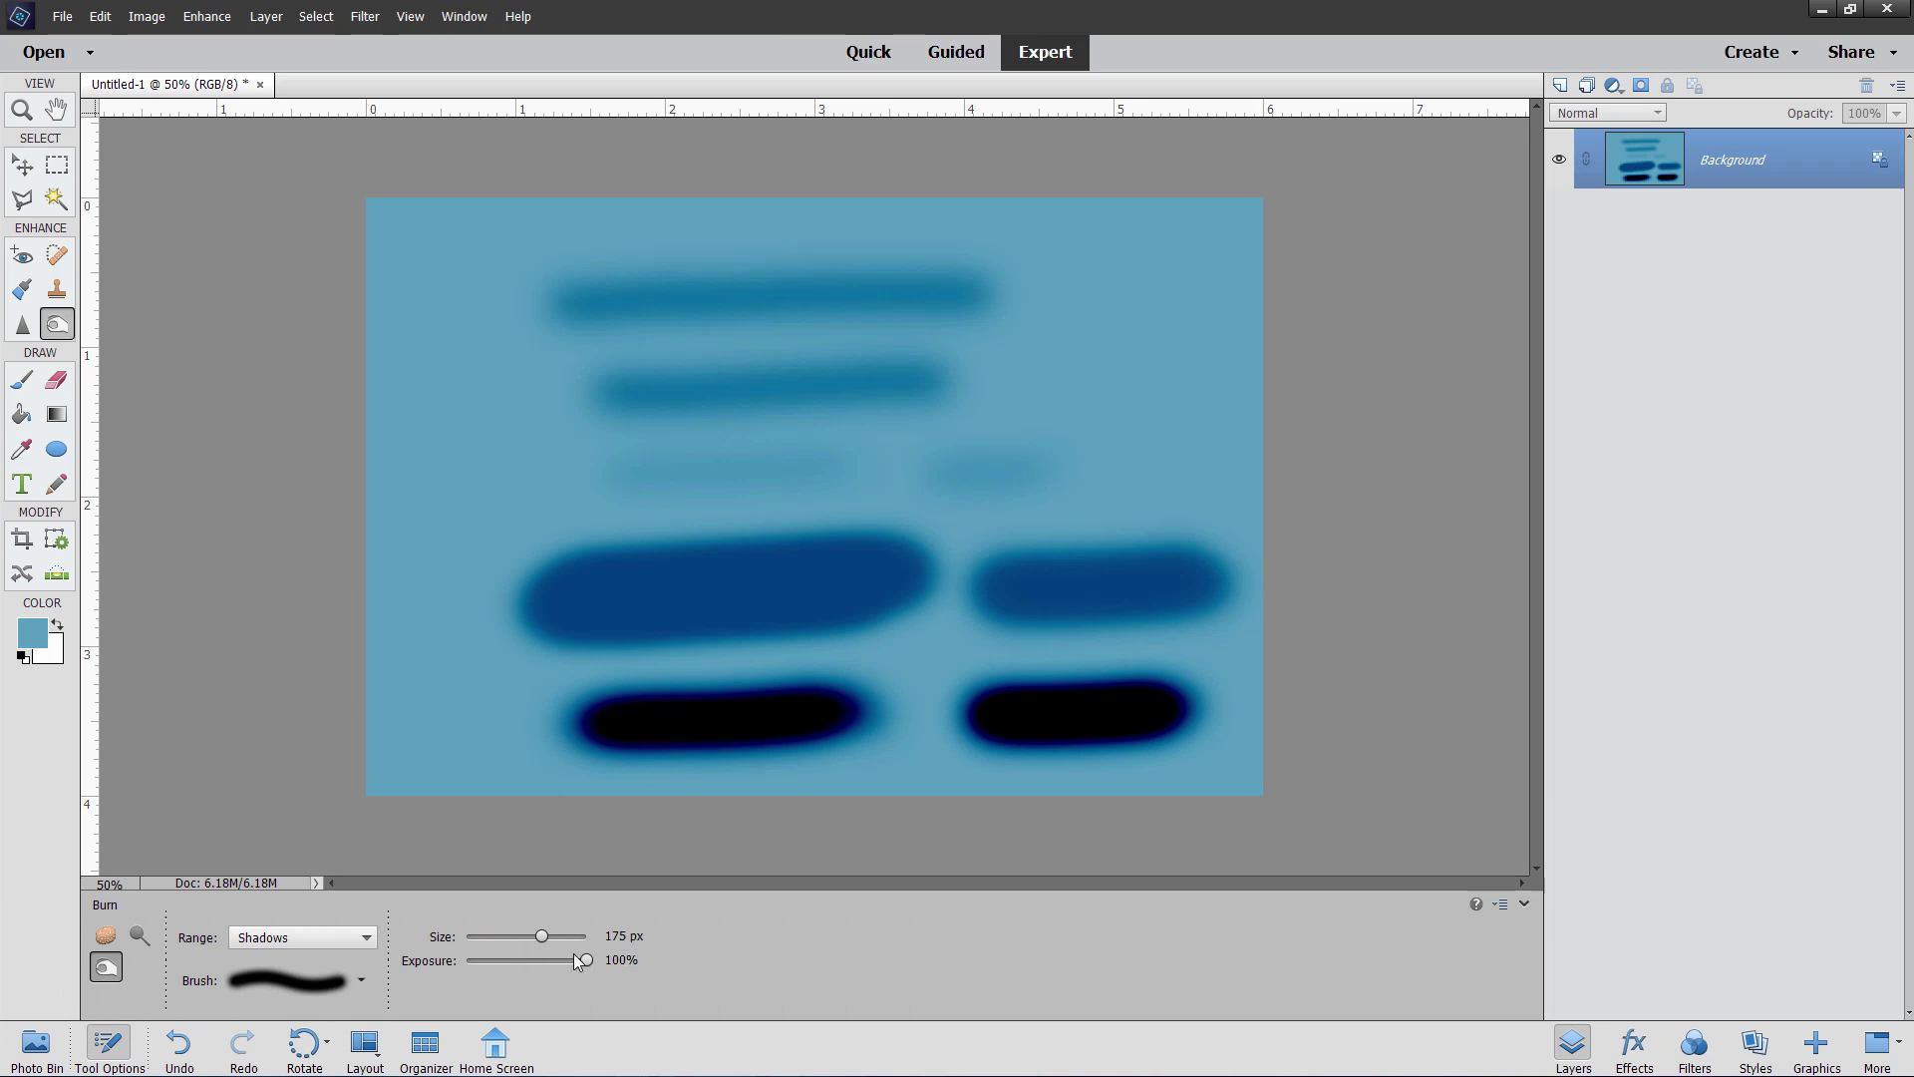
- Set Burn exposure to 10% and brush a faint streak right of the top streaks
click(625, 954)
text(10)
click(1077, 349)
mouse_move(1171, 340)
mouse_down()
mouse_move(1065, 354)
mouse_move(1191, 344)
mouse_up()
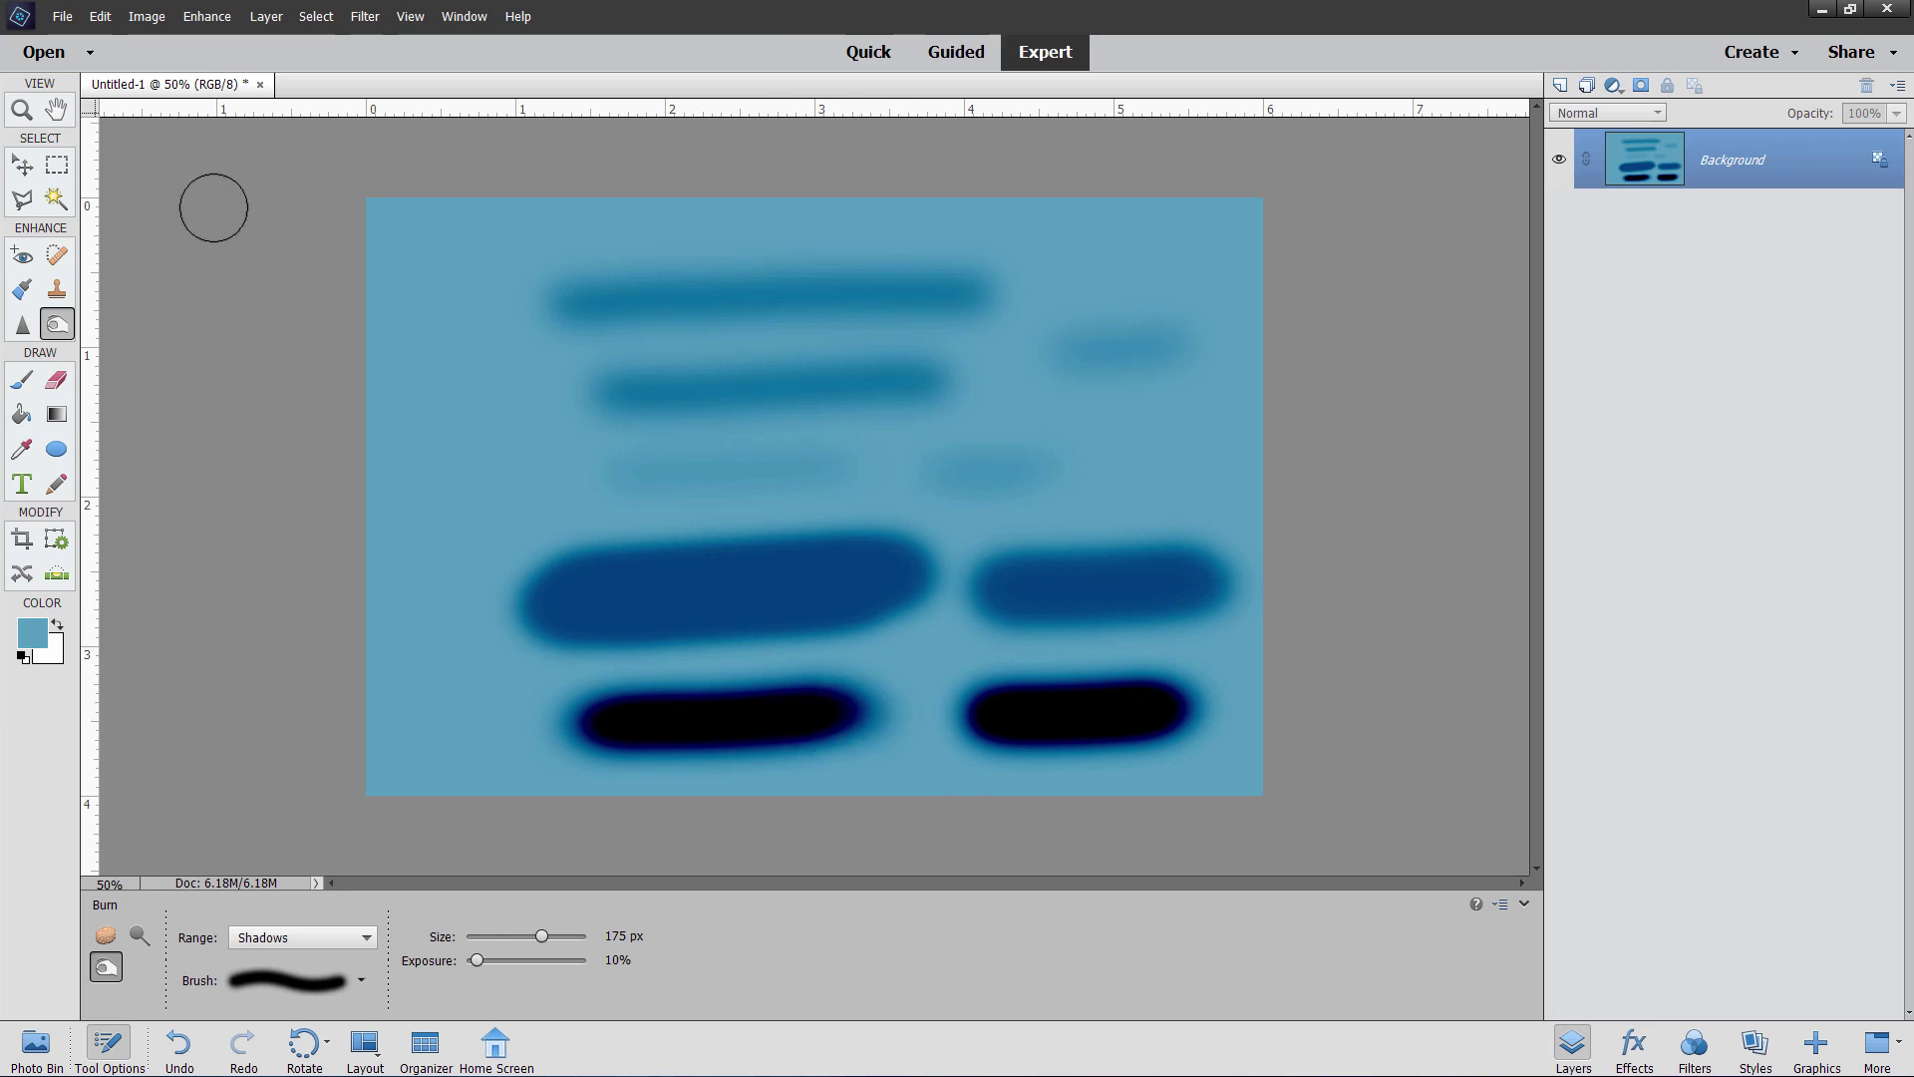
click(24, 114)
click(777, 675)
click(761, 671)
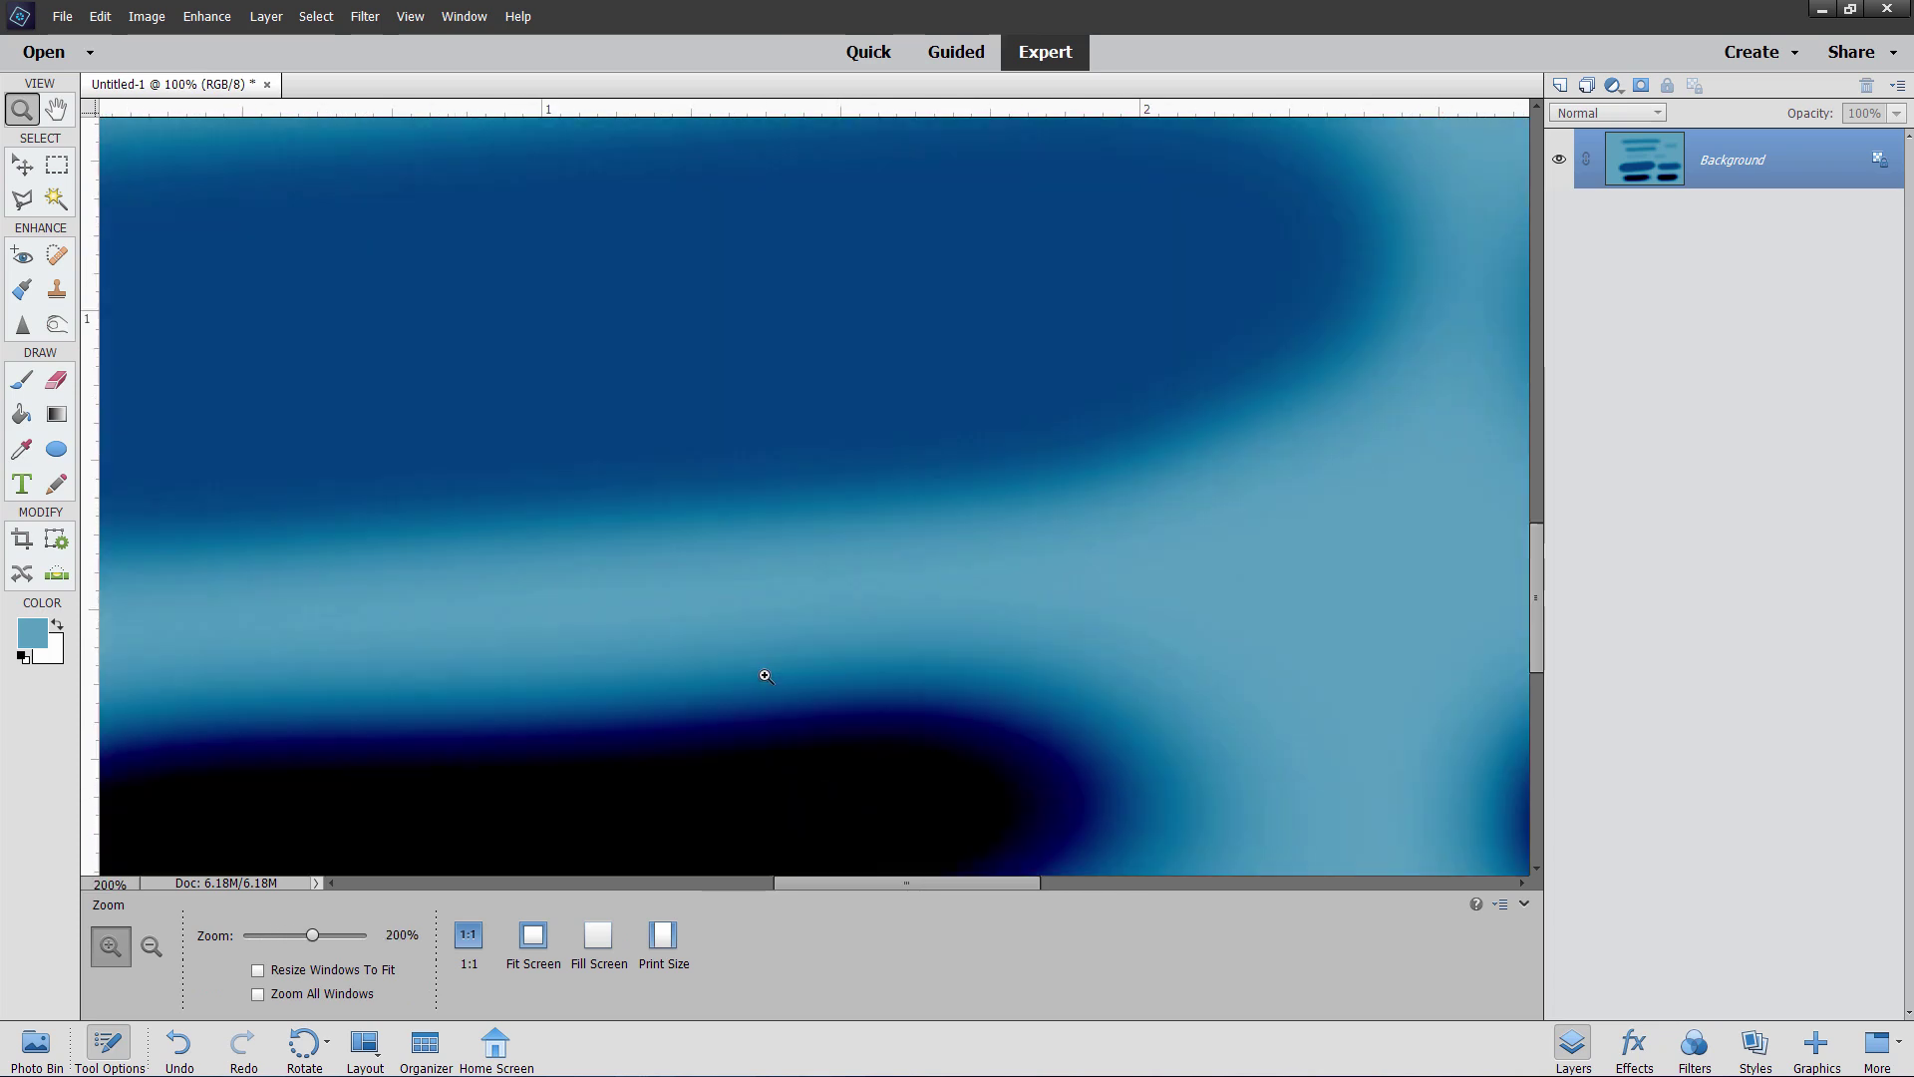
mouse_move(981, 748)
mouse_down()
mouse_move(1026, 474)
mouse_move(1037, 500)
mouse_up()
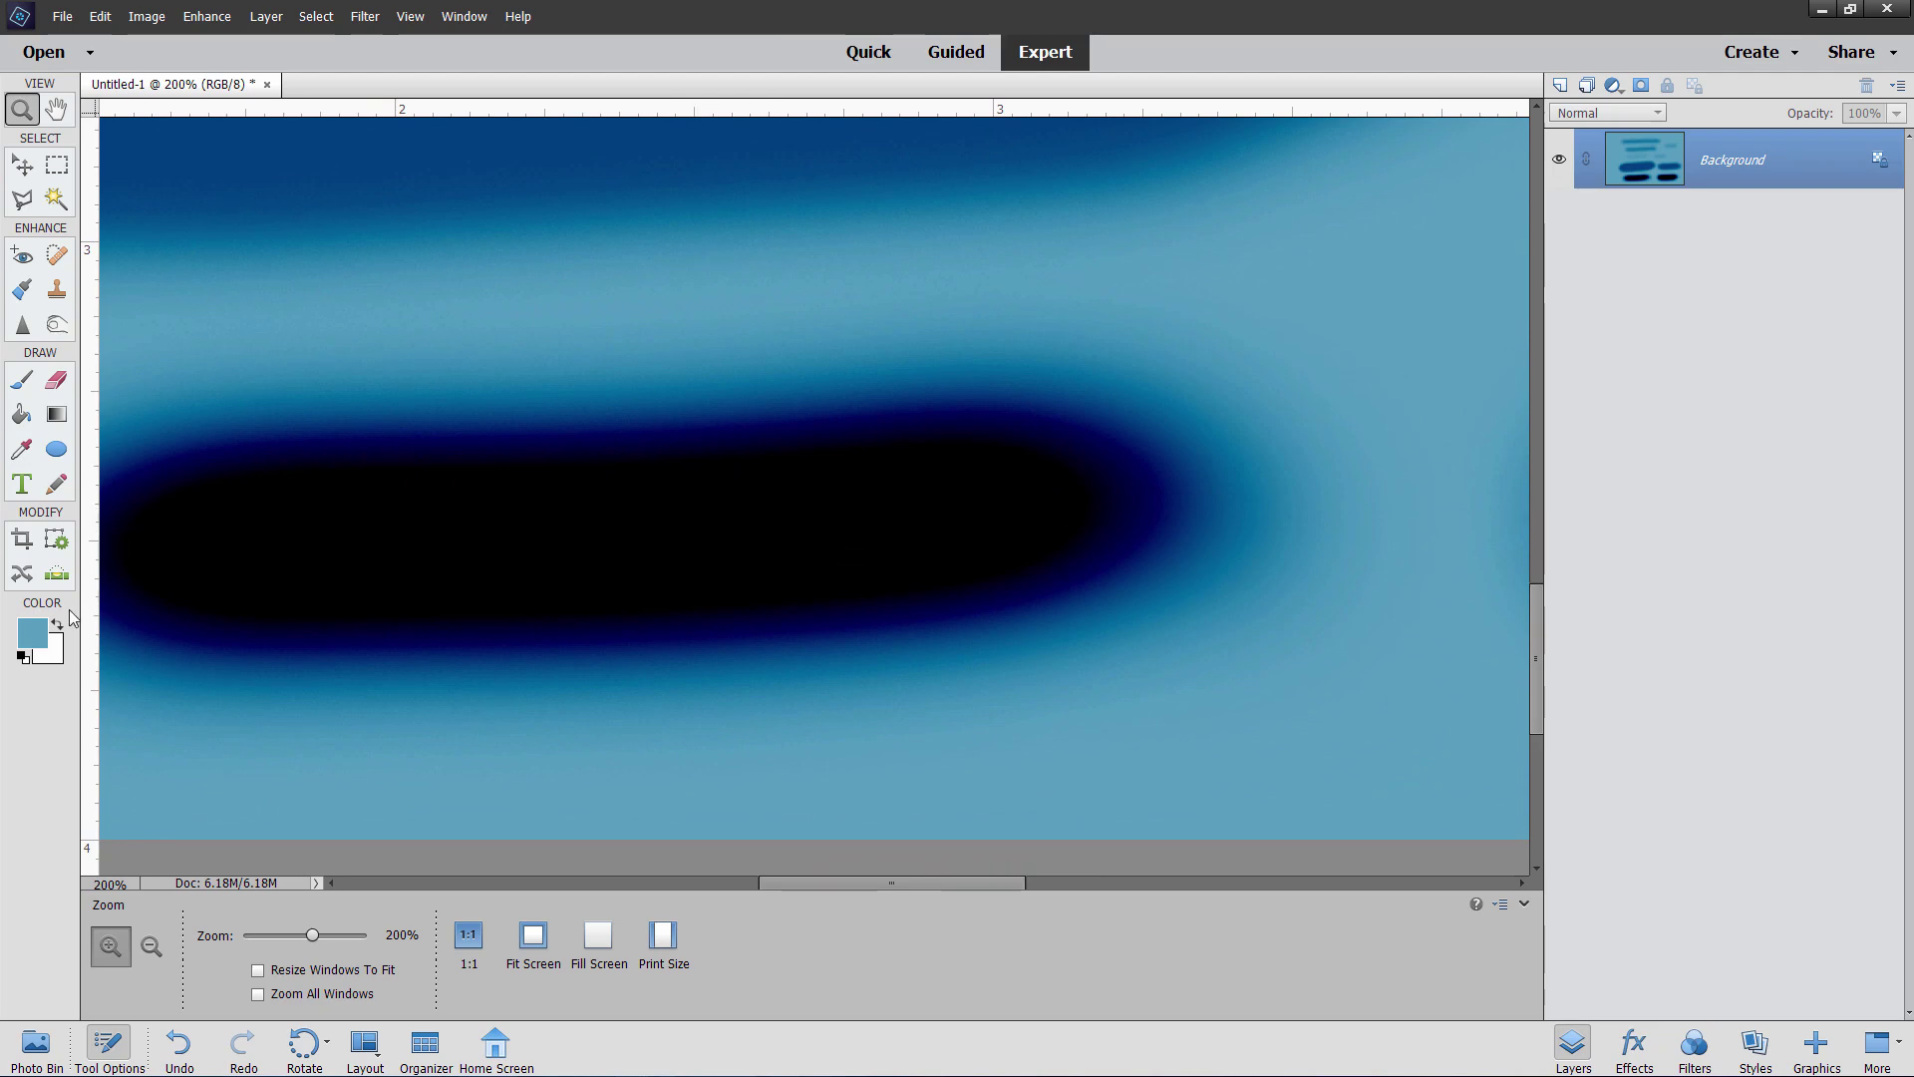
click(36, 635)
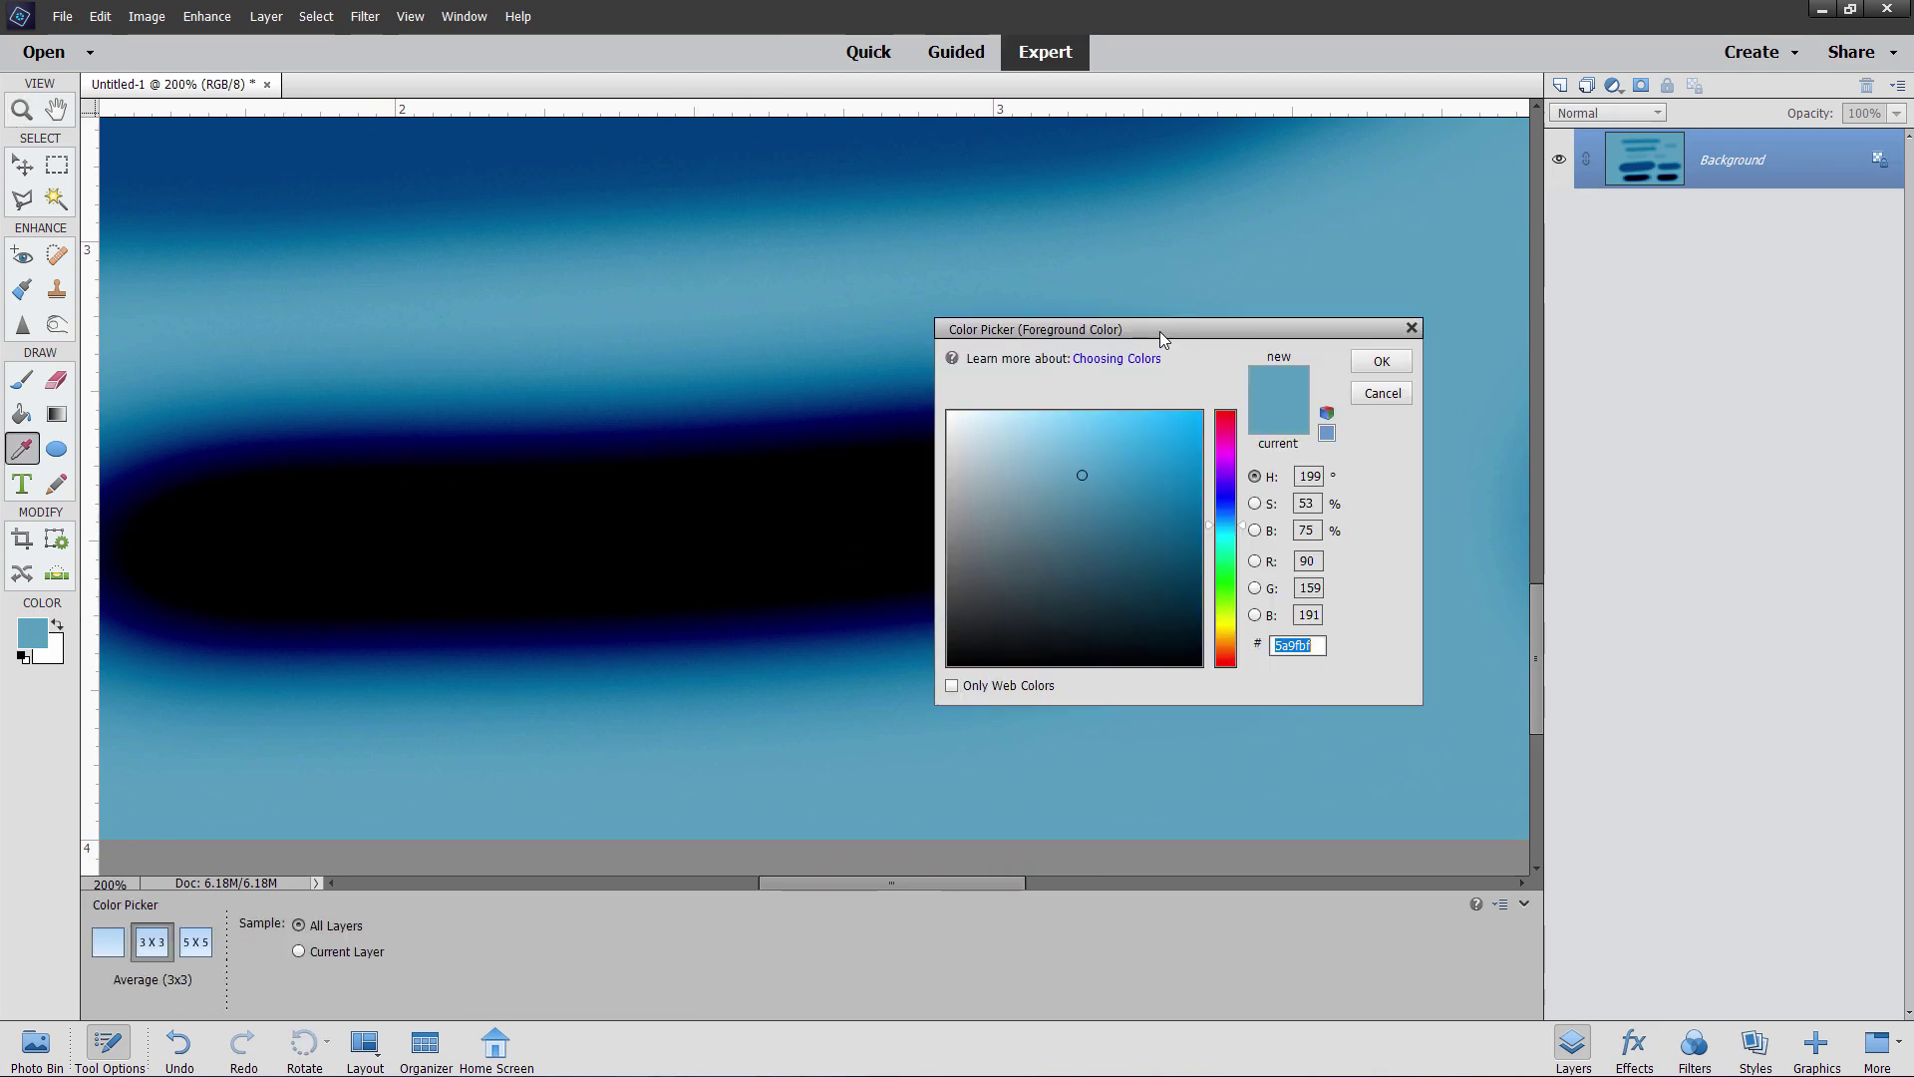
drag(1159, 339, 1293, 302)
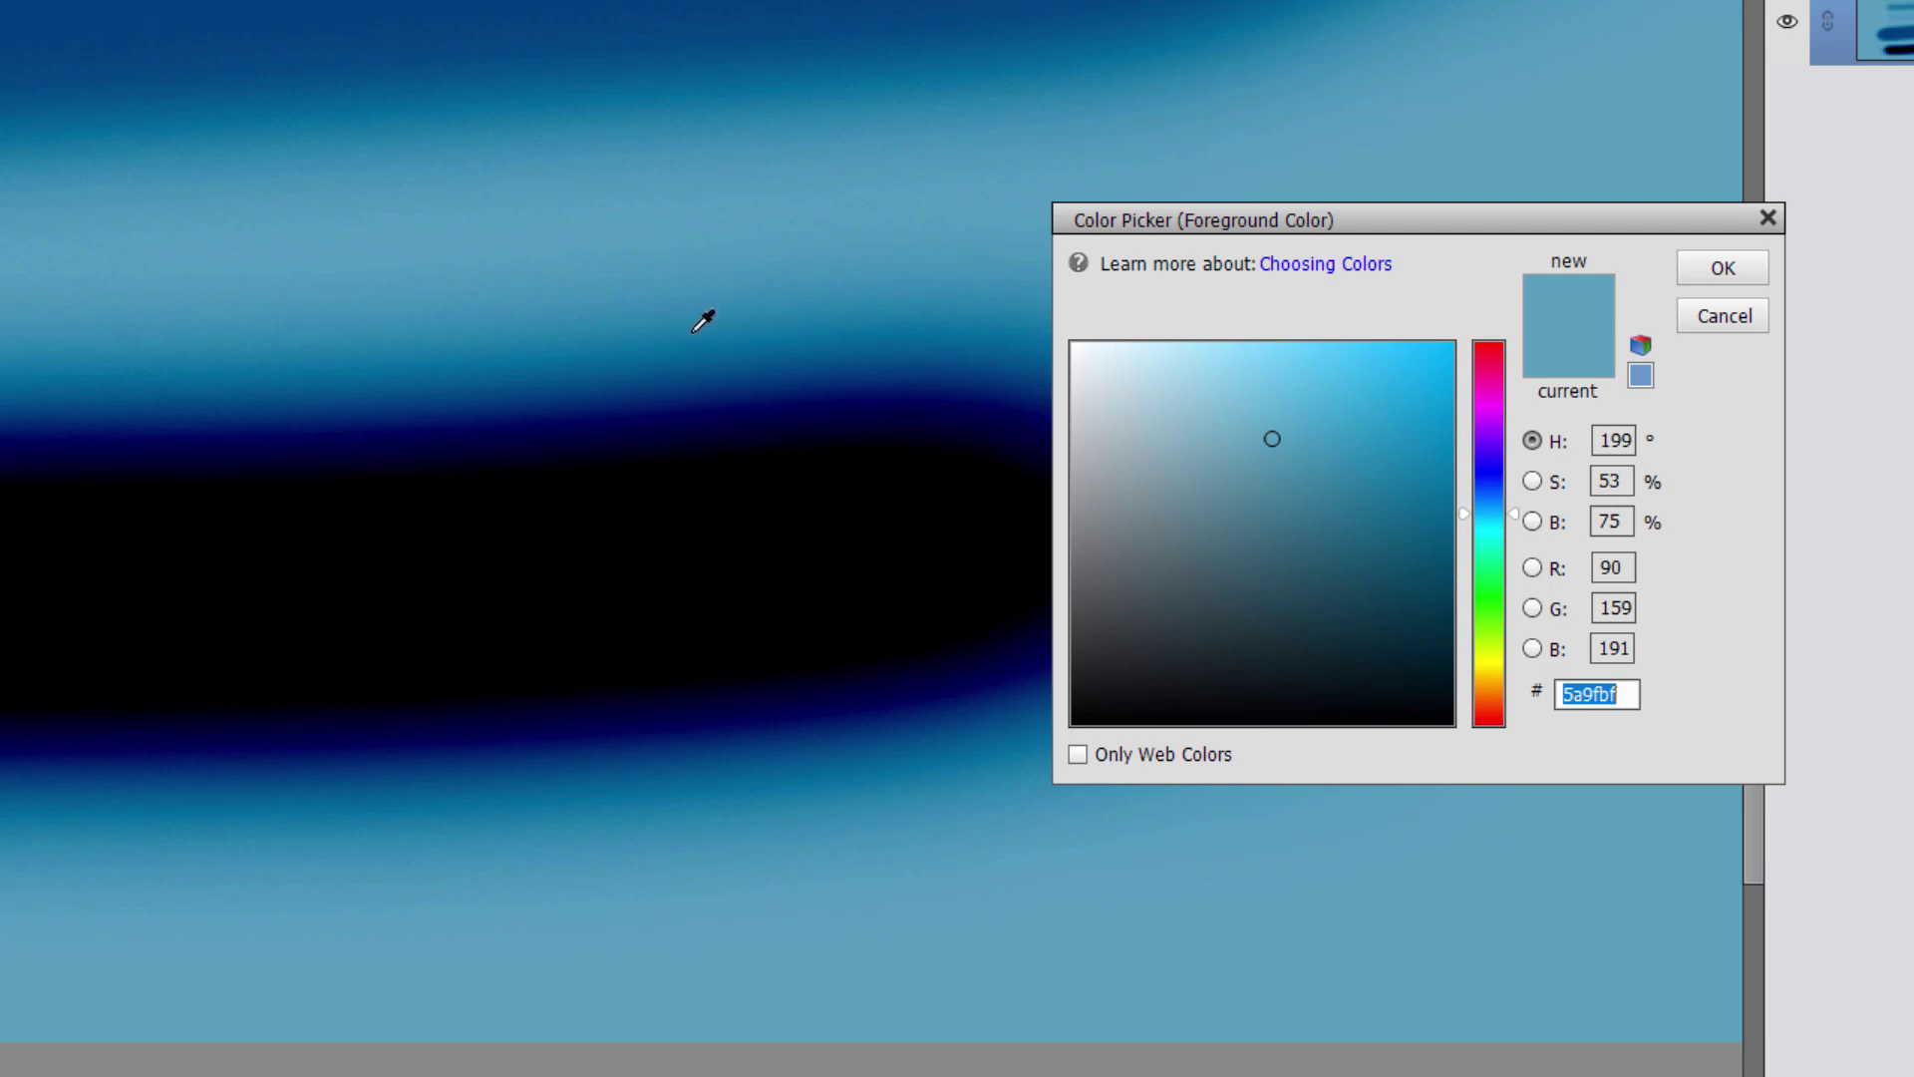
click(694, 331)
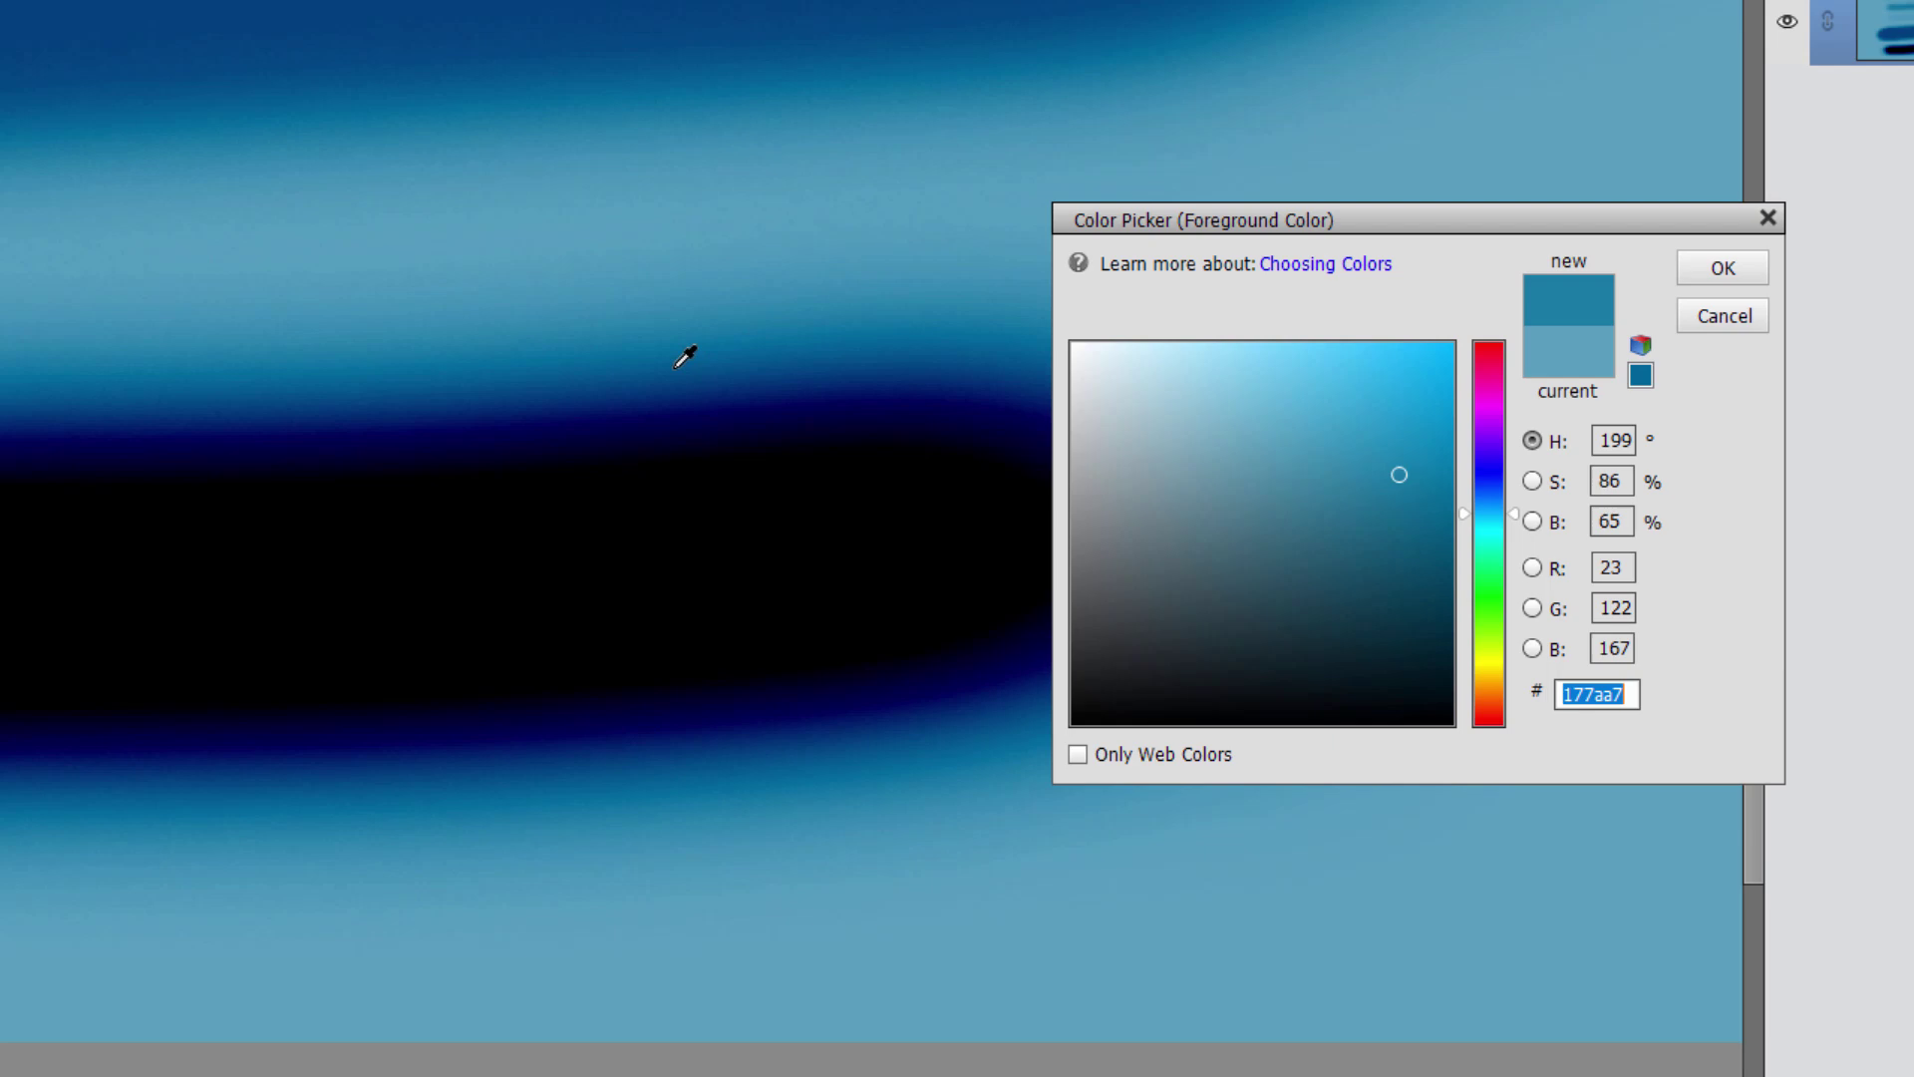
click(652, 390)
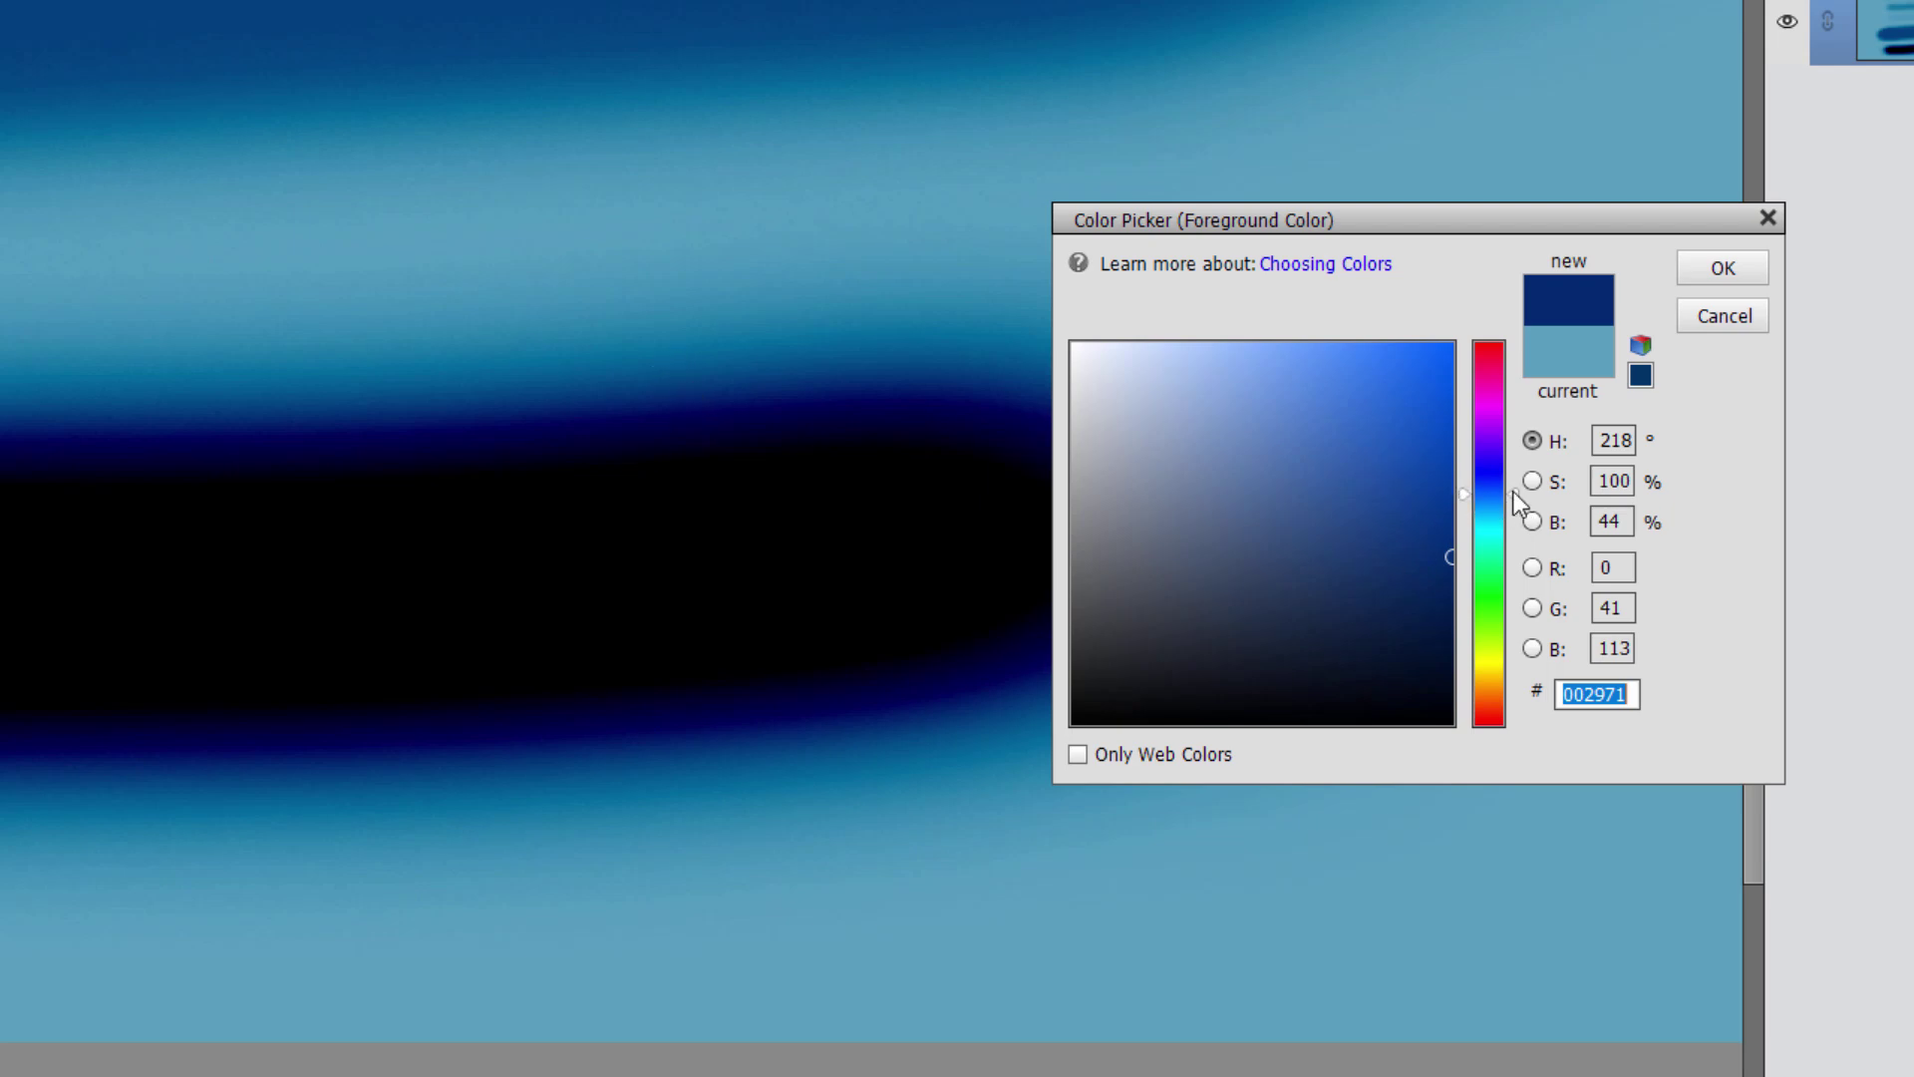
click(798, 398)
click(799, 419)
click(774, 596)
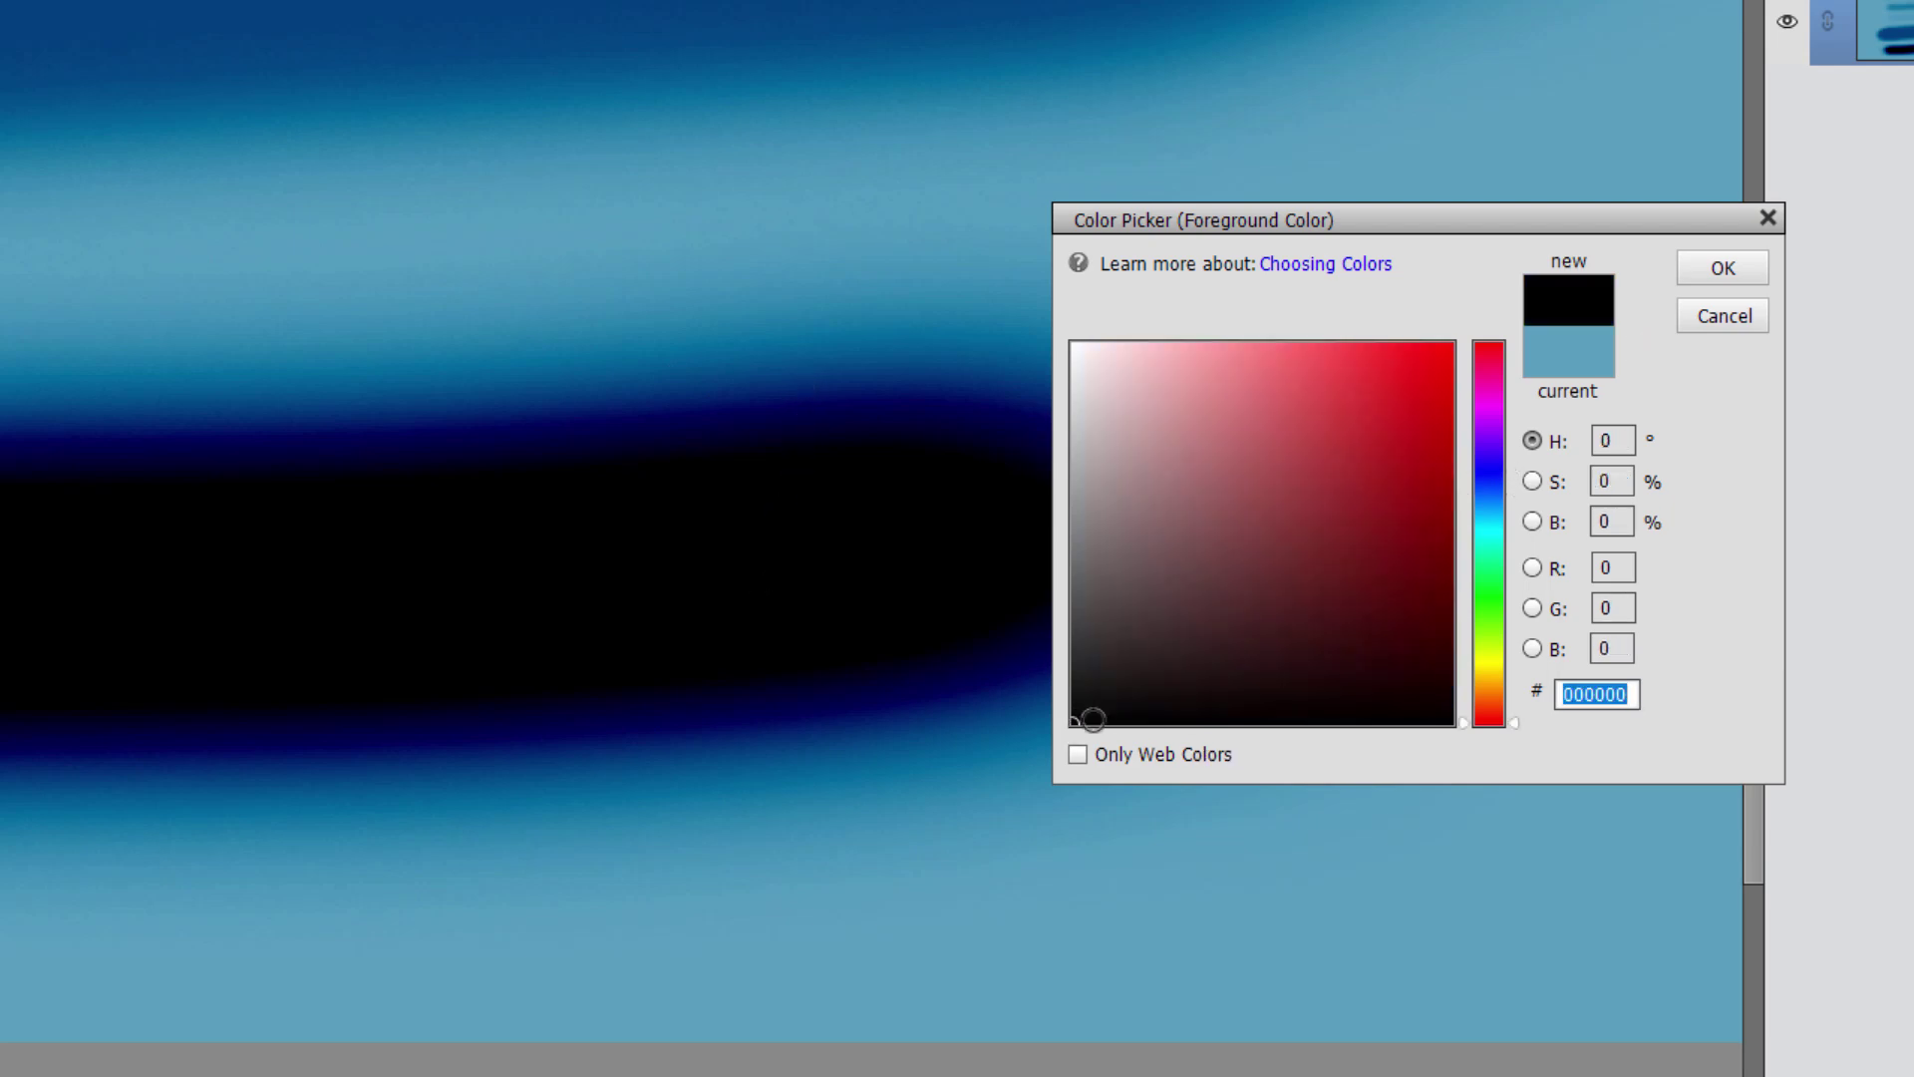
click(806, 421)
drag(801, 419, 779, 385)
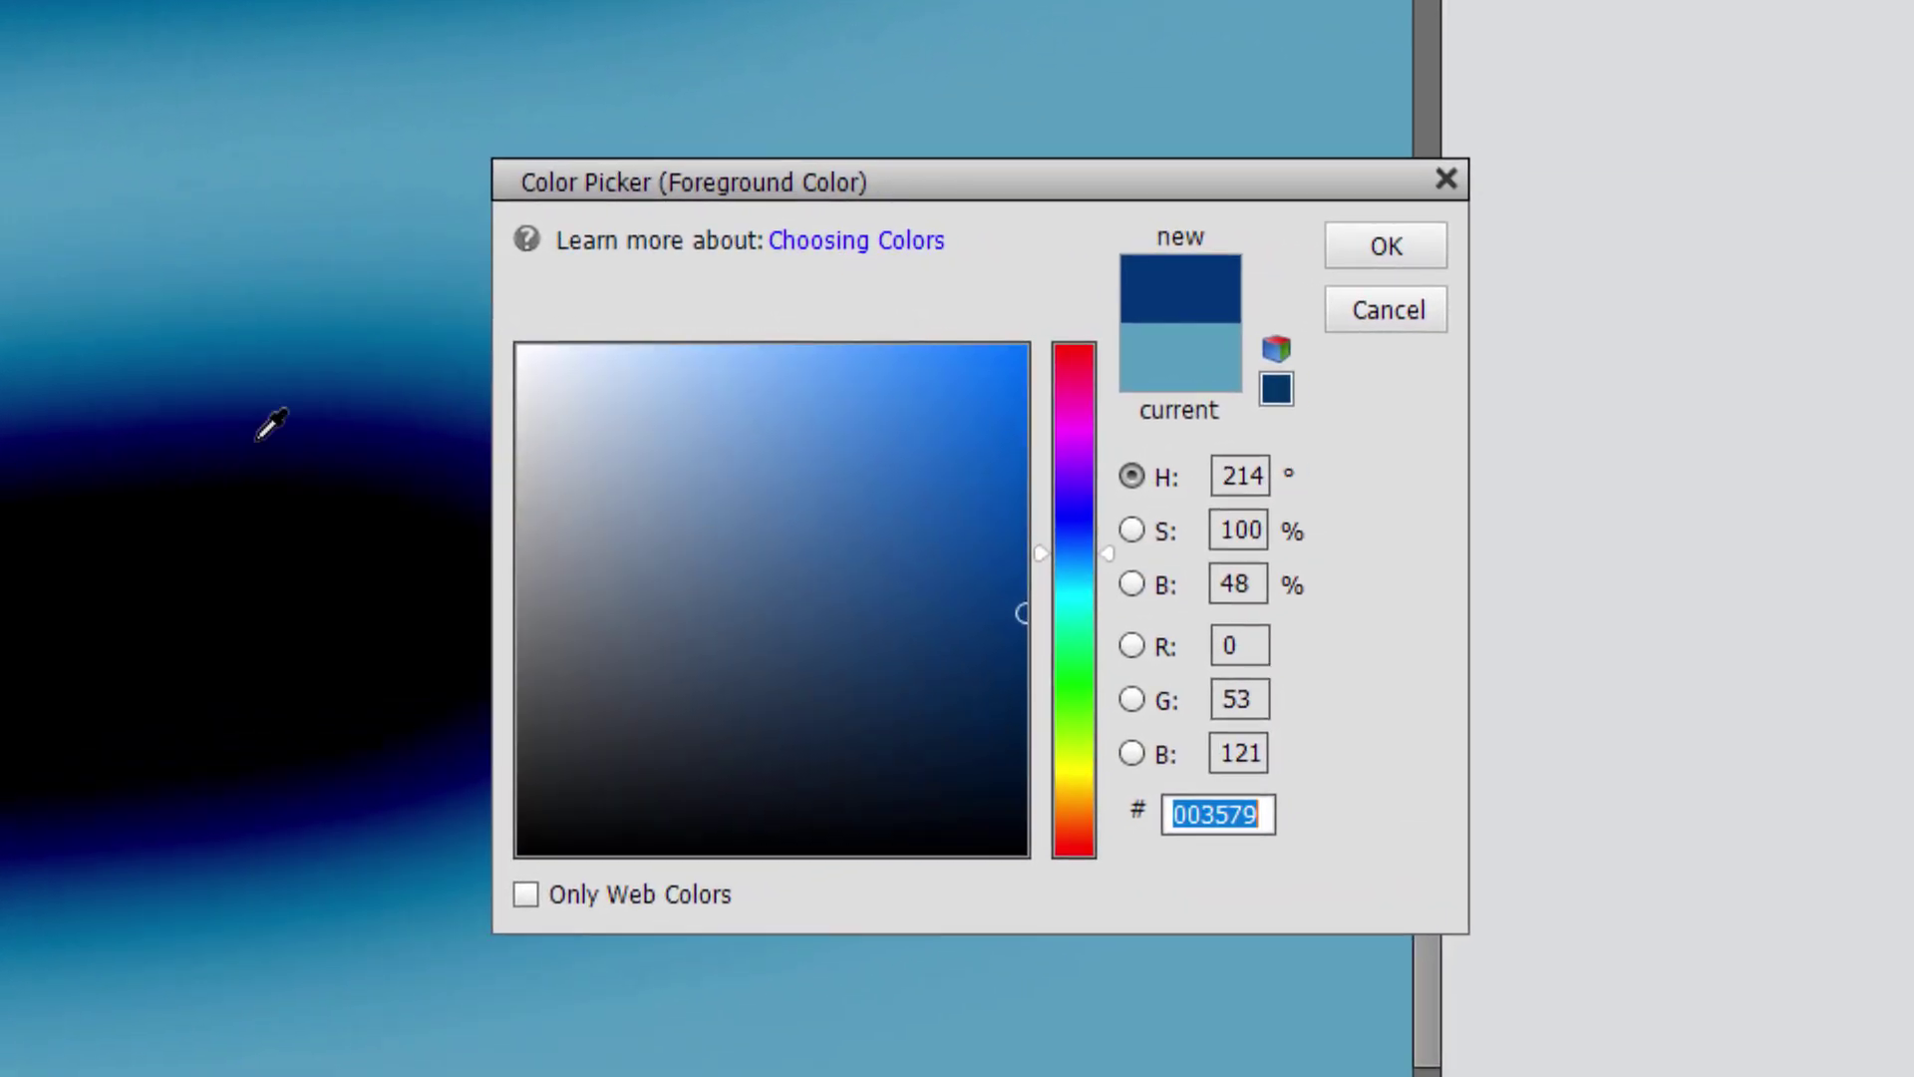
click(133, 301)
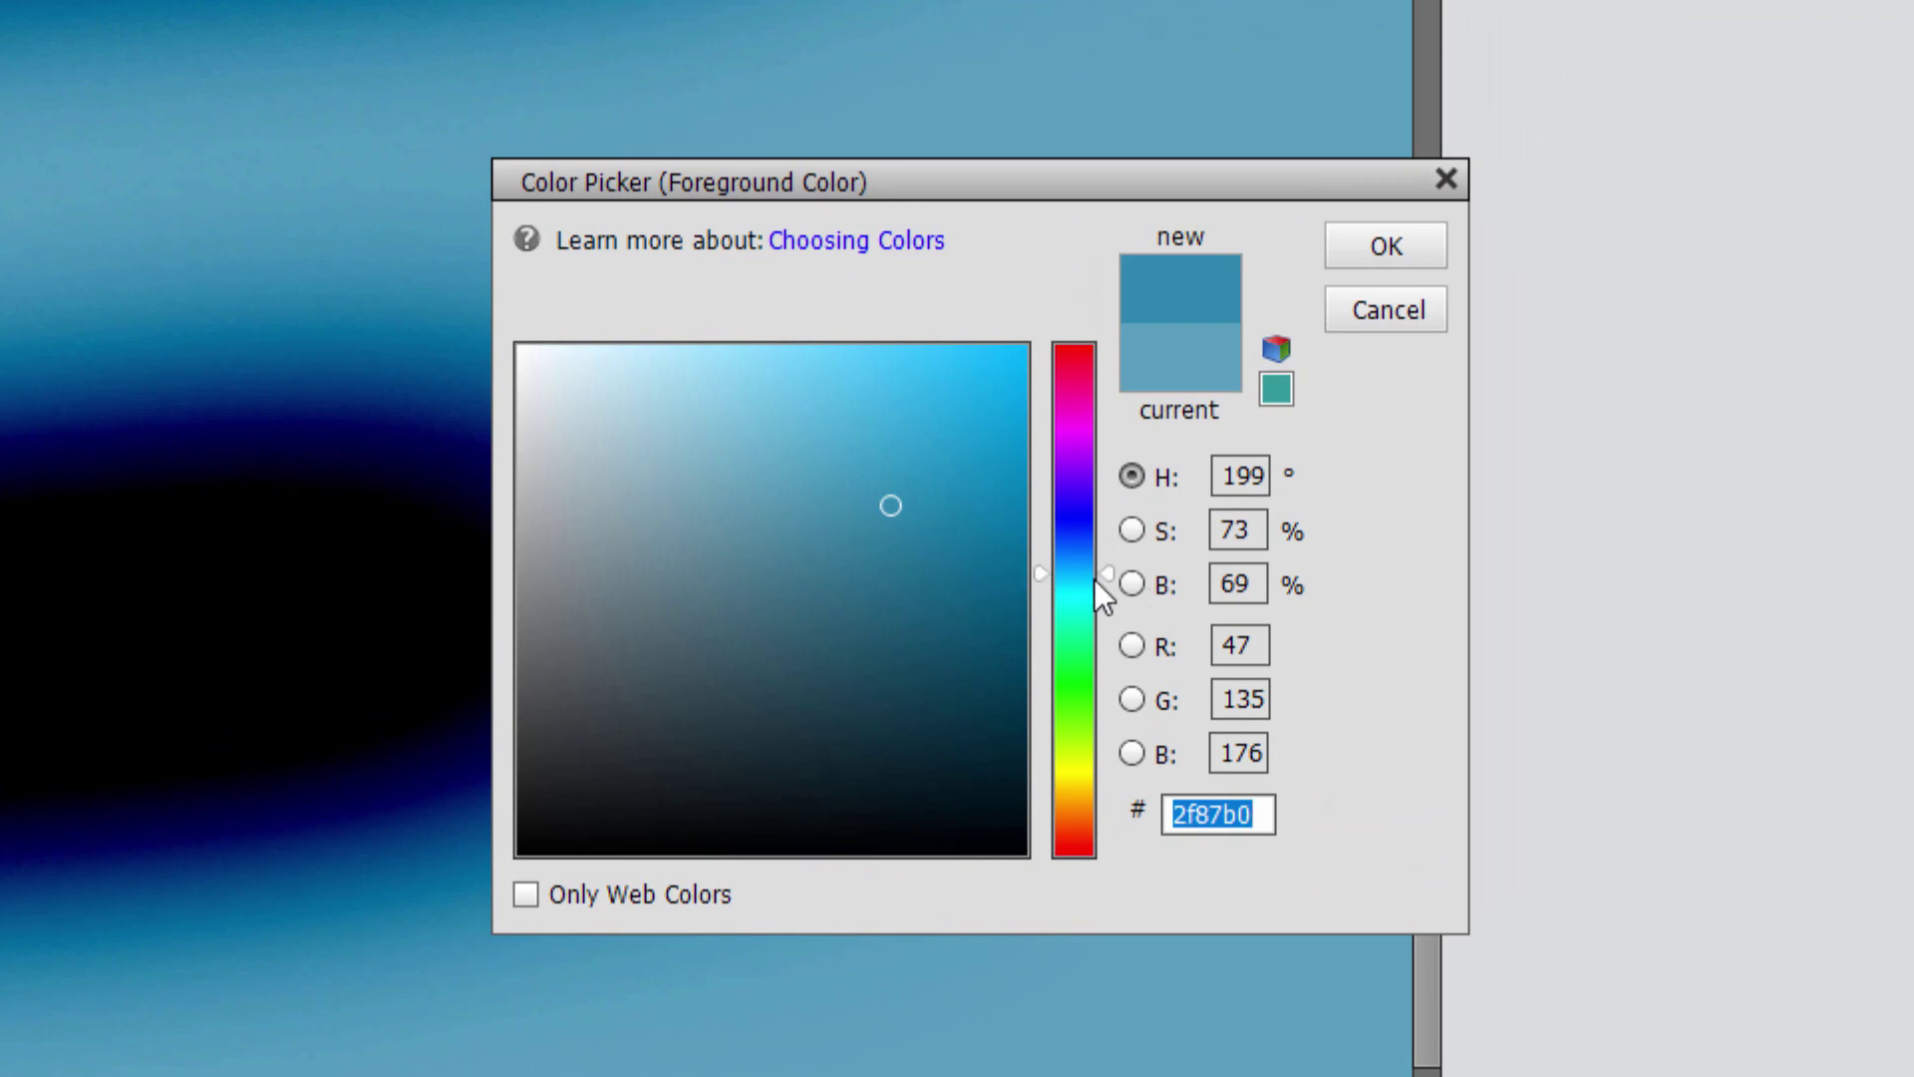
click(138, 339)
click(137, 351)
click(137, 359)
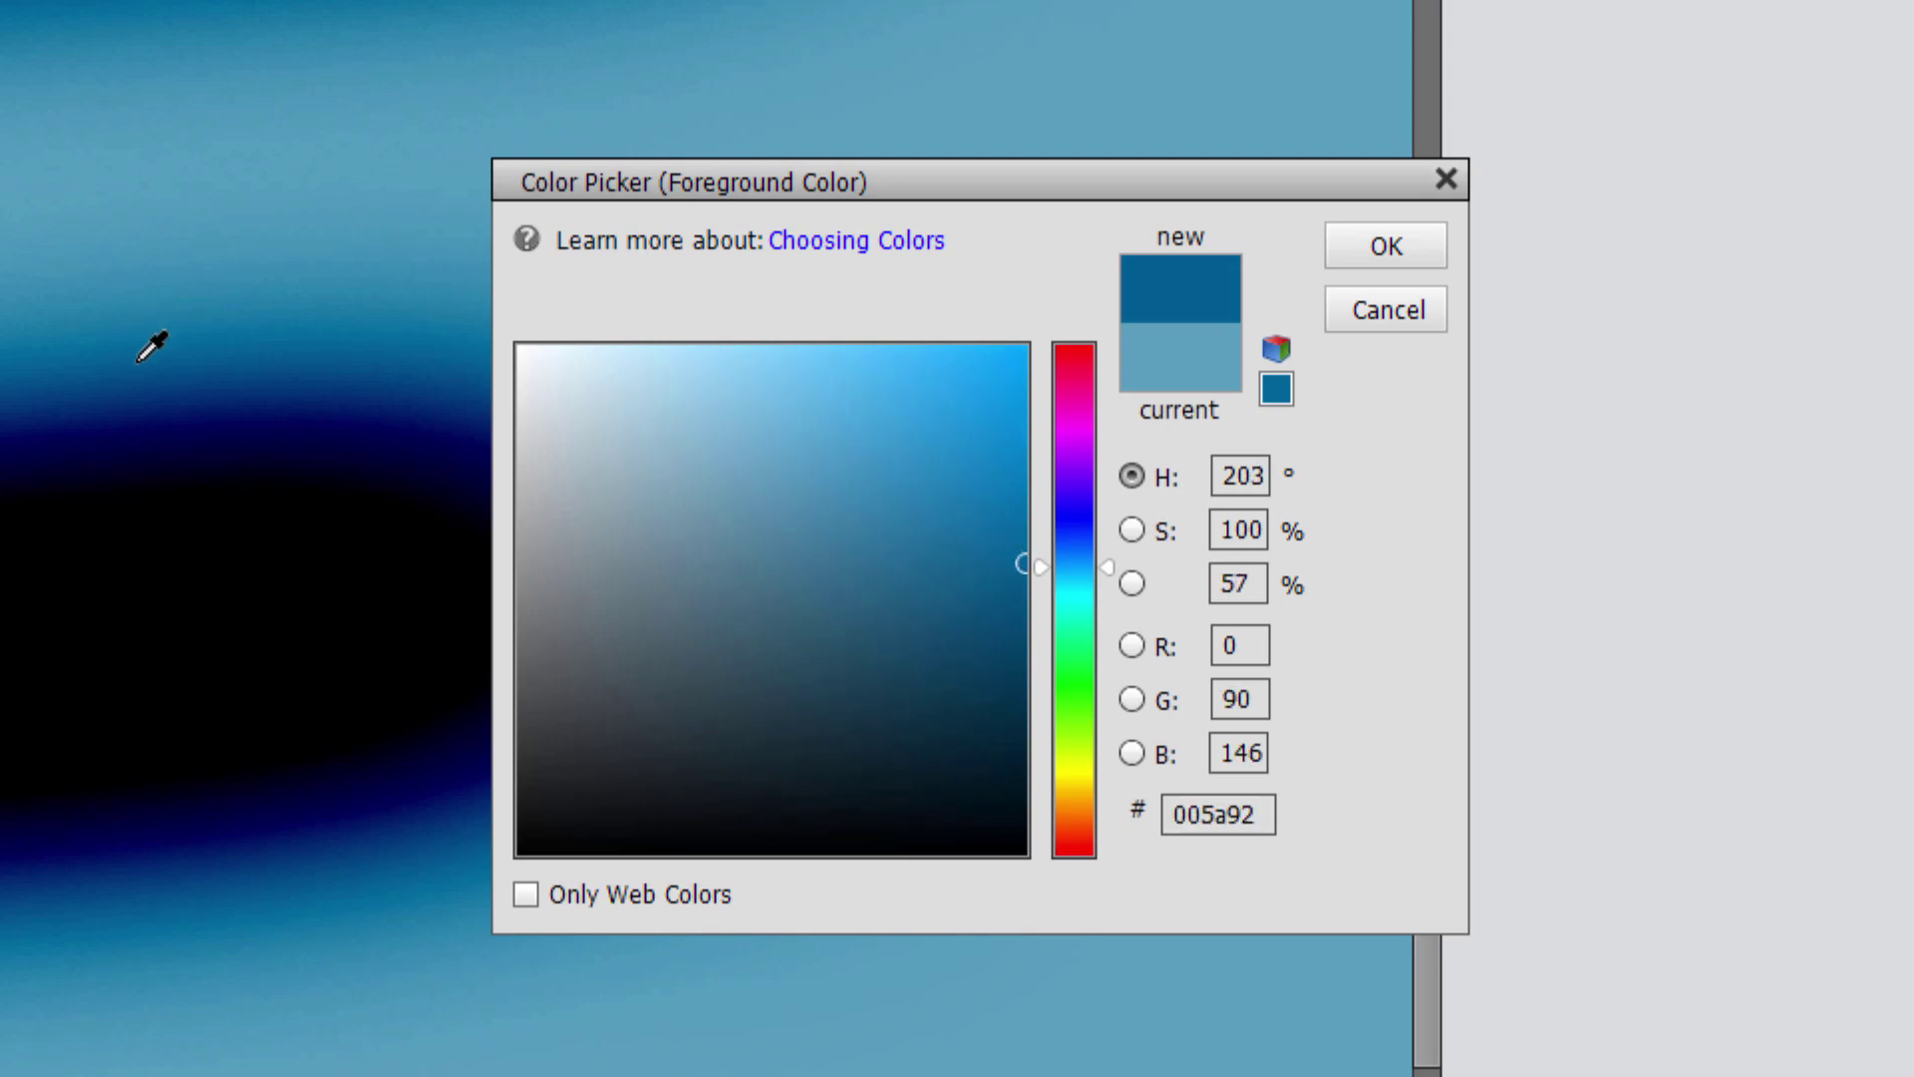
click(140, 377)
click(141, 384)
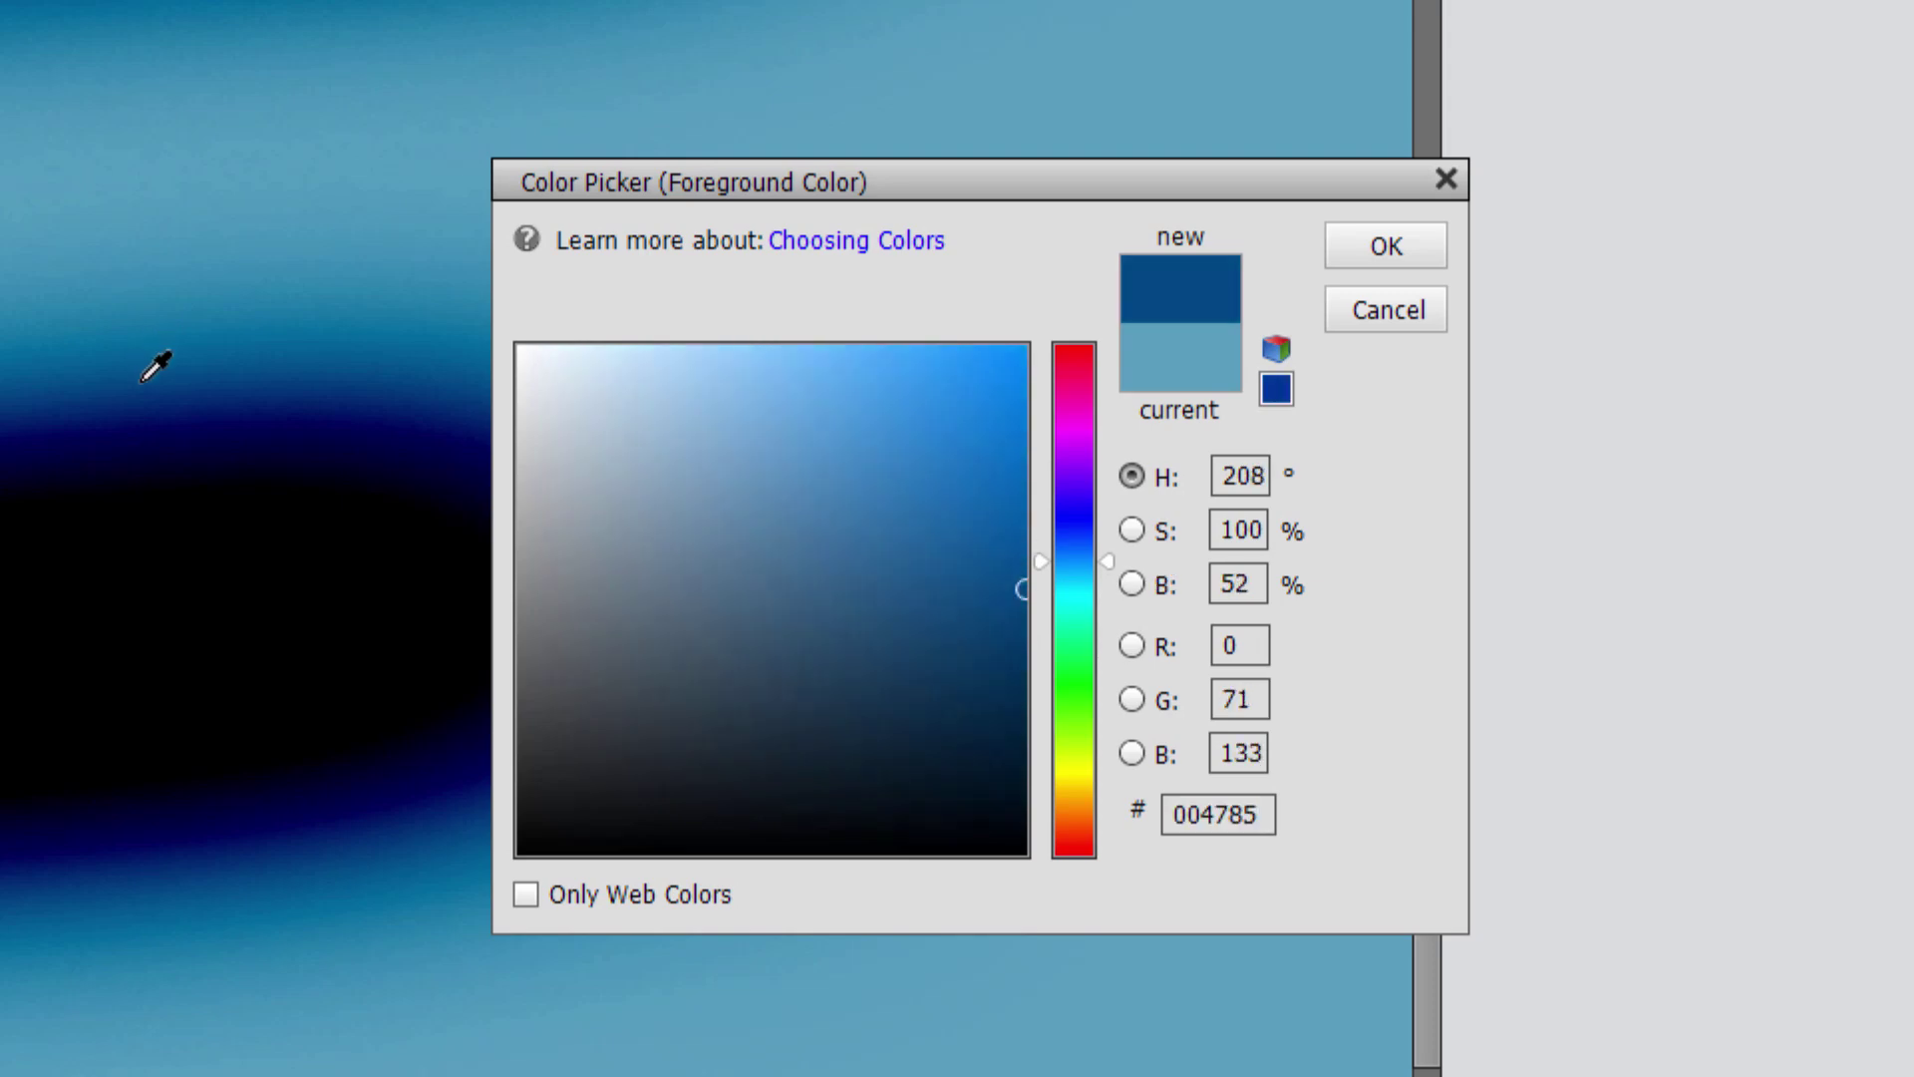
click(142, 391)
click(141, 399)
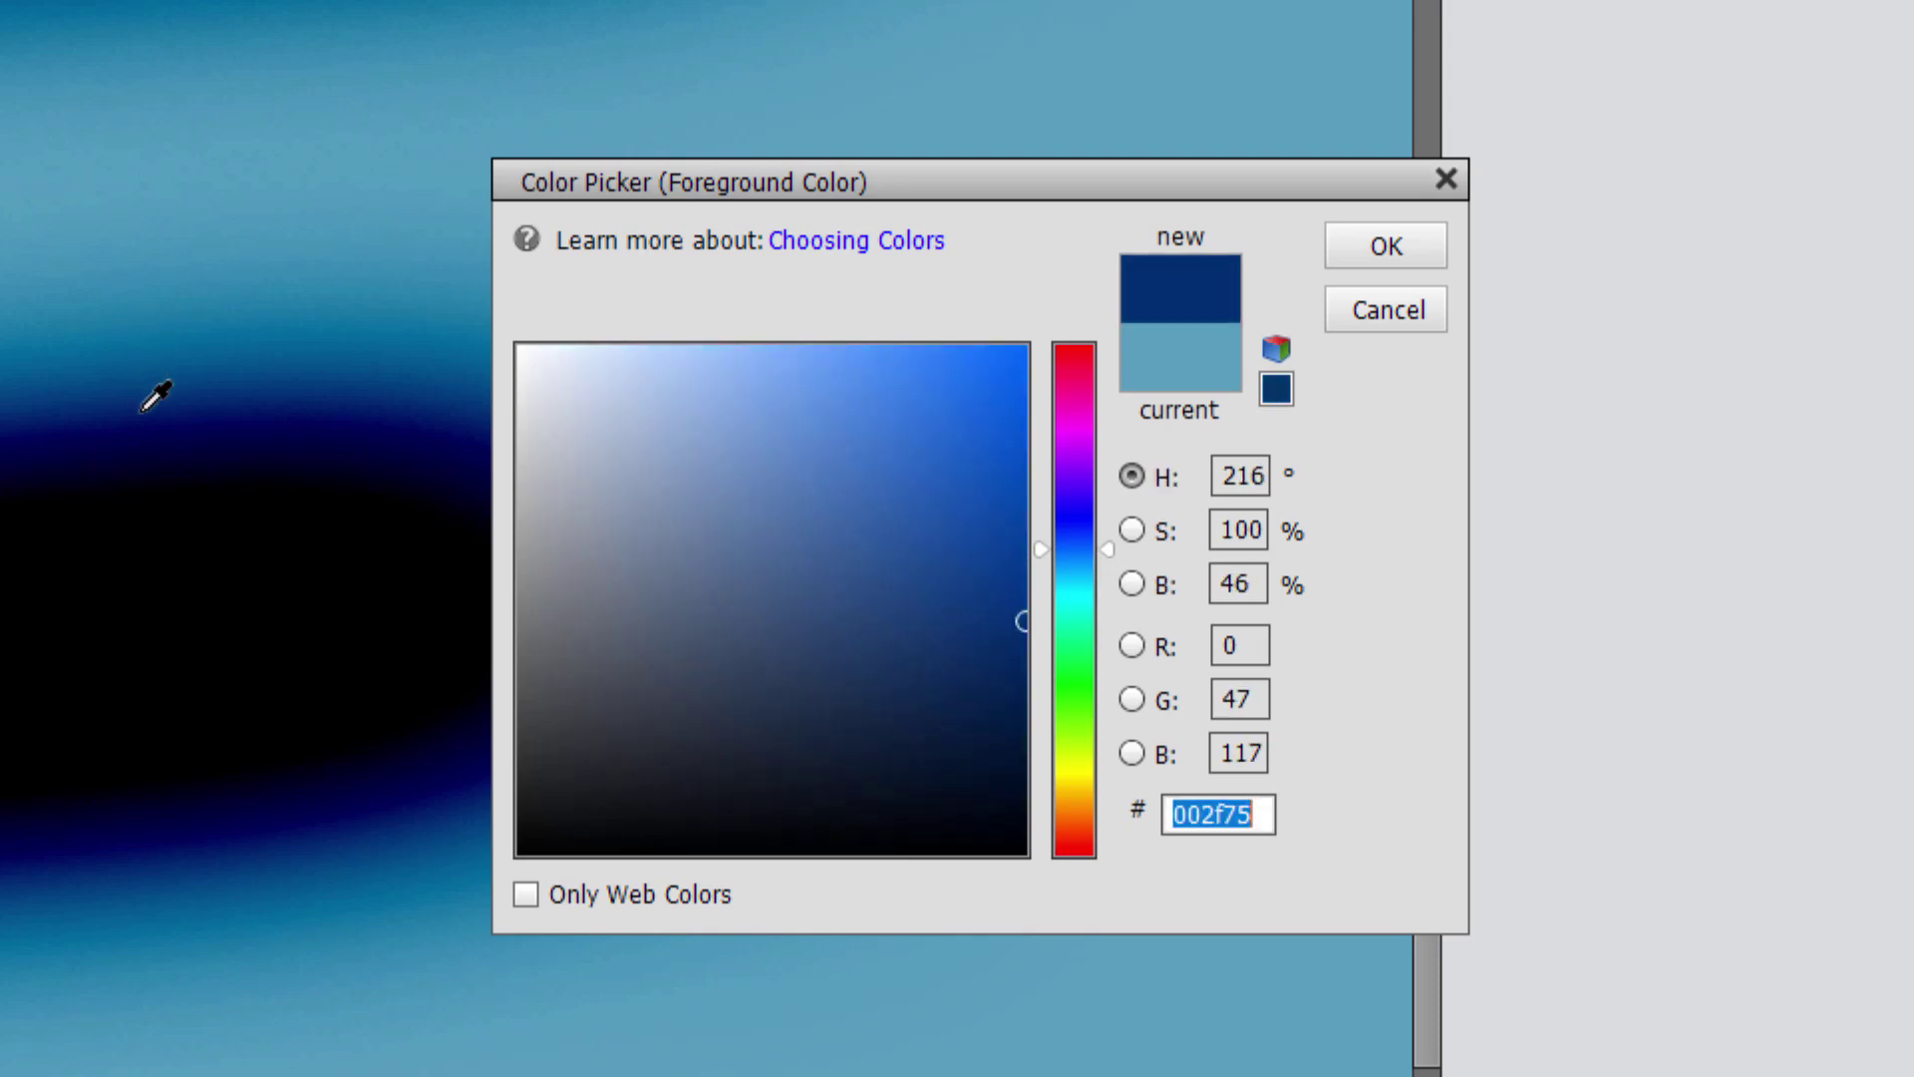
click(141, 411)
click(140, 416)
click(140, 426)
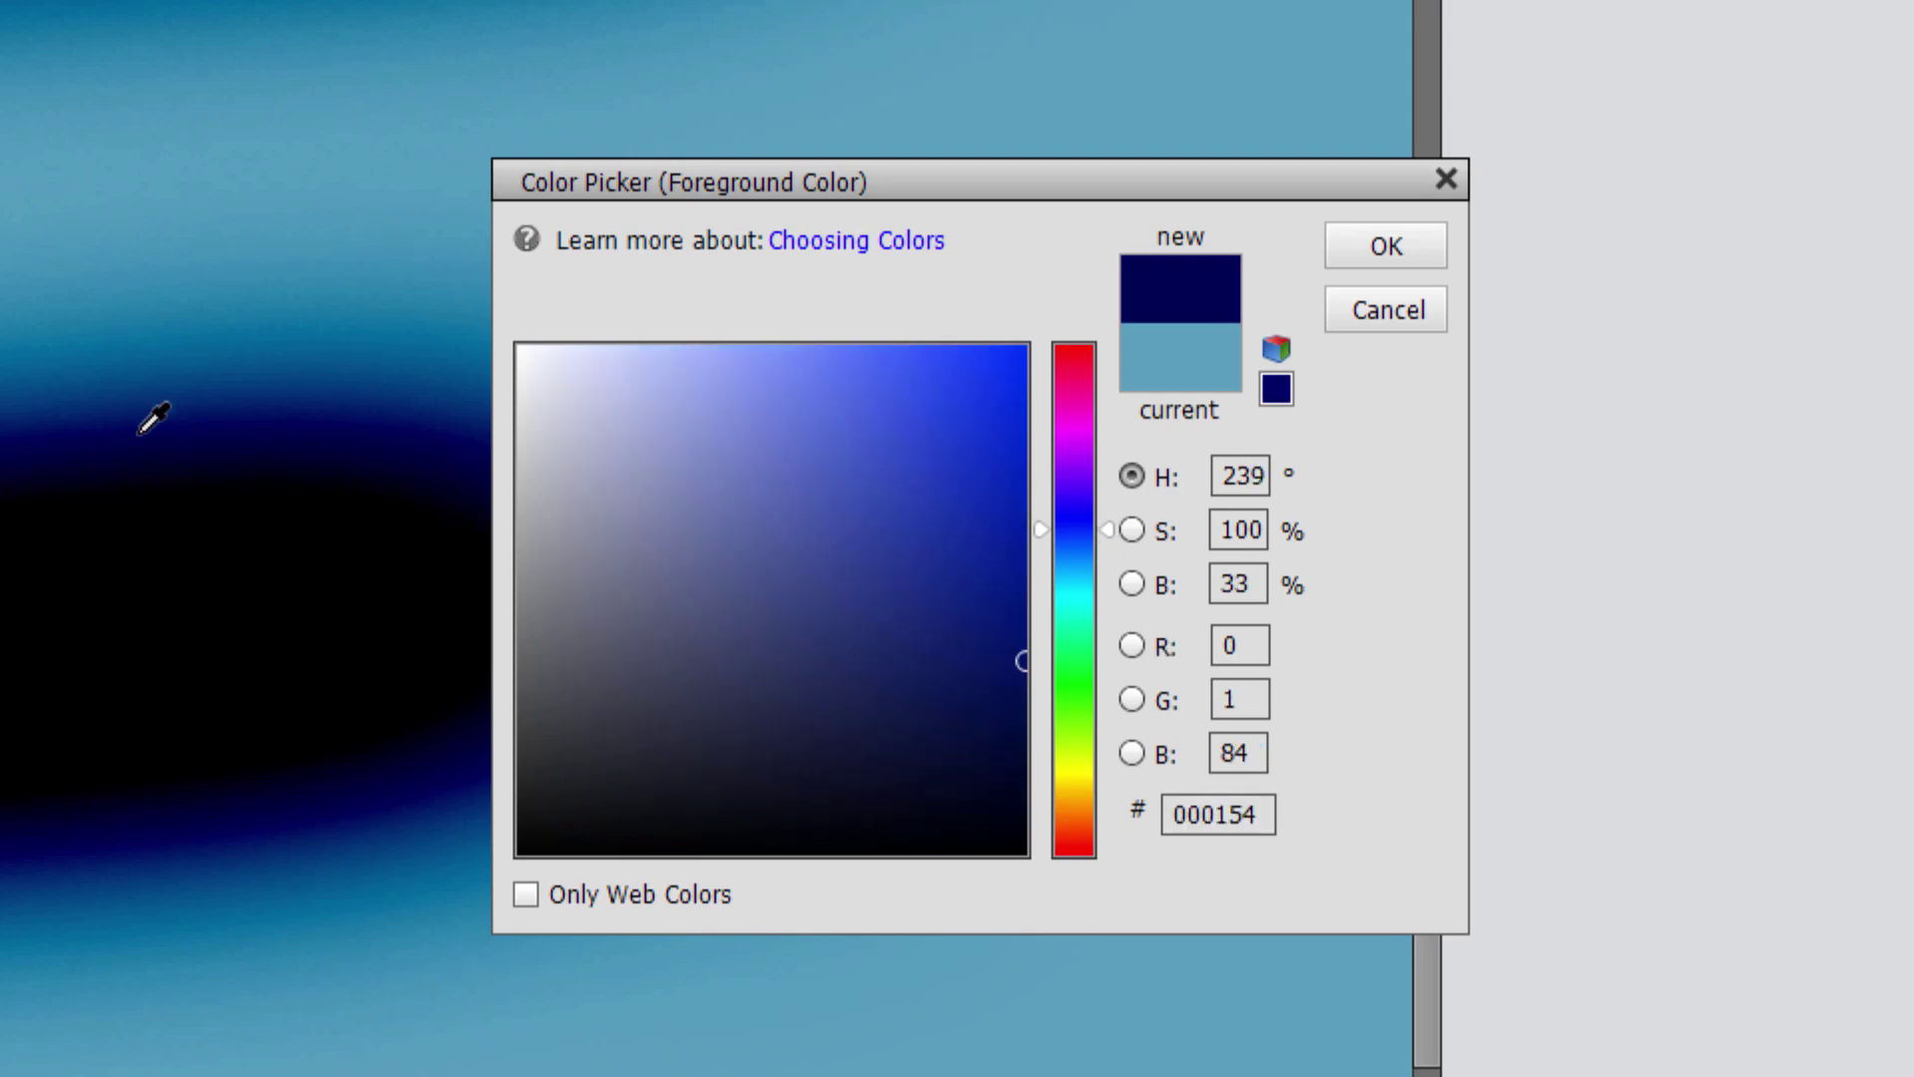
click(139, 432)
click(139, 435)
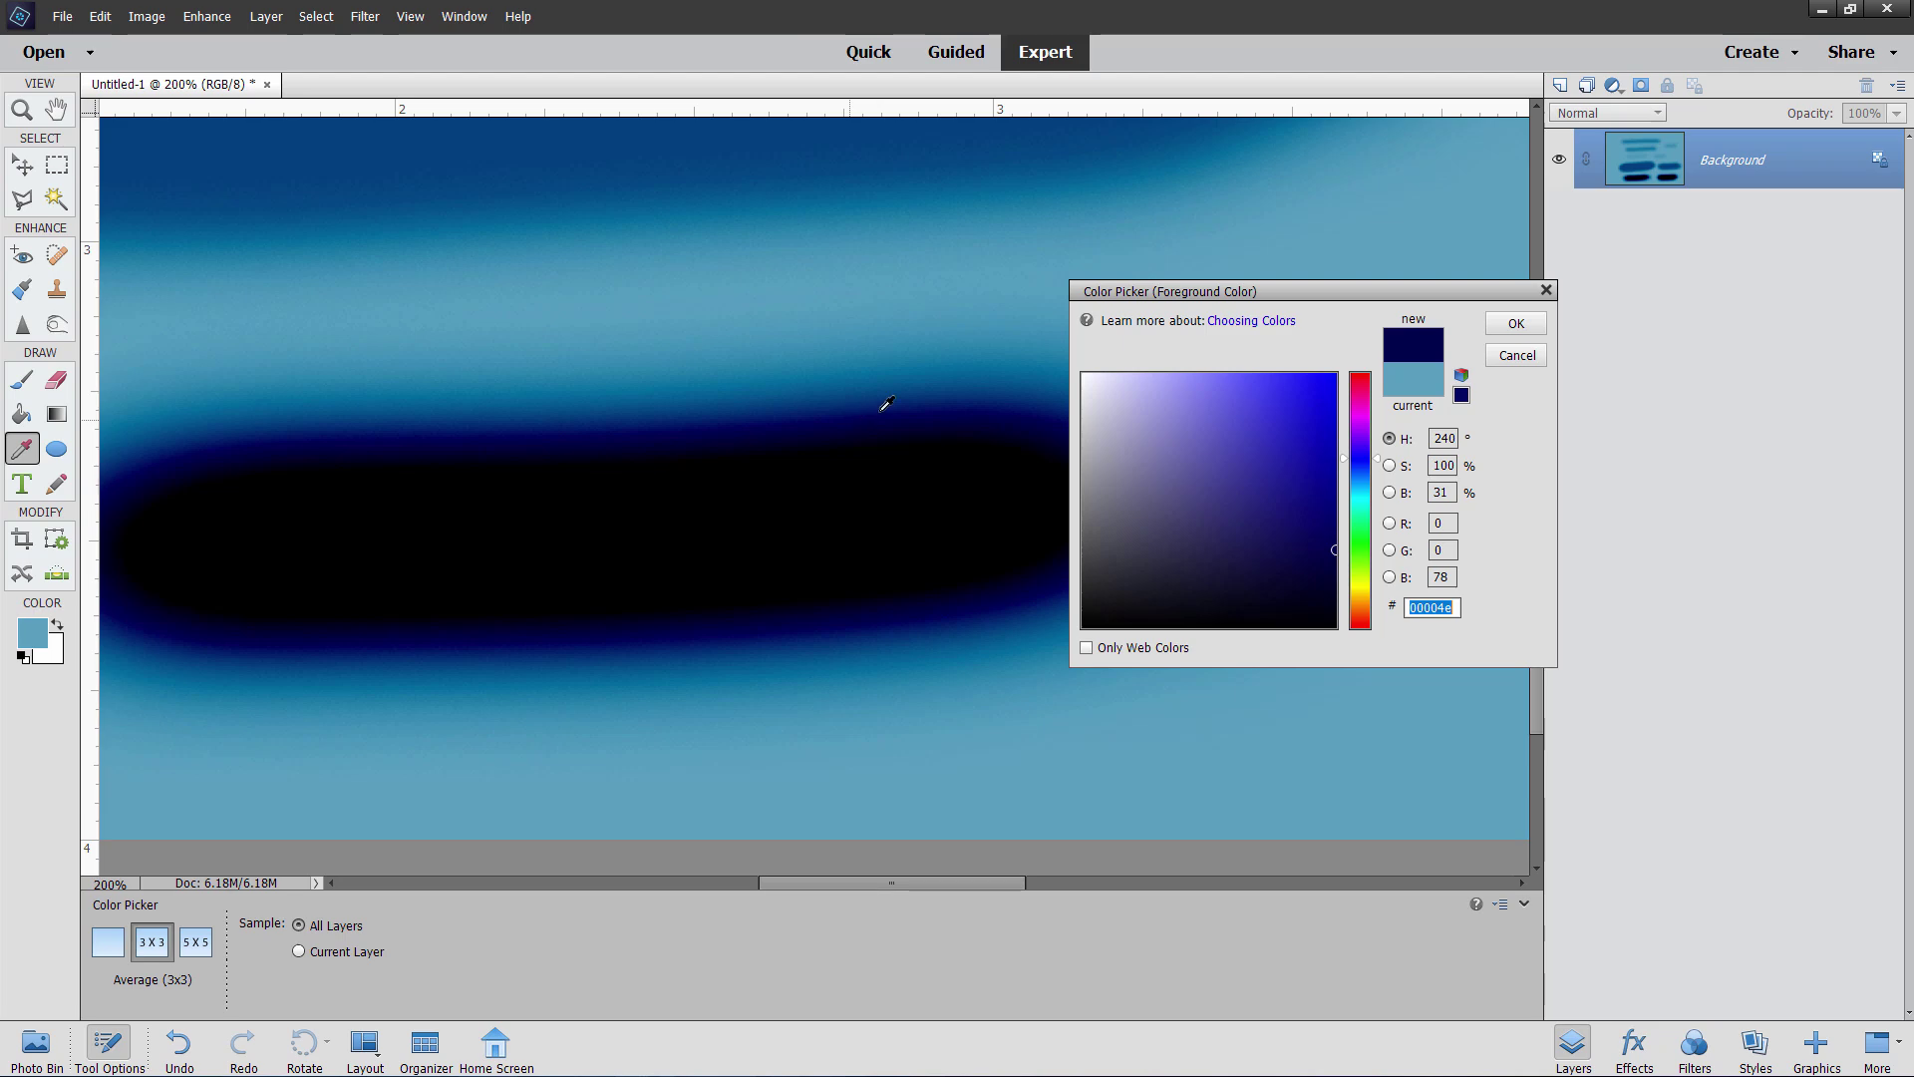
- Zoom out, add a new empty layer, and hide the Background layer
click(1514, 354)
key(z)
scroll(820, 382, down, 5)
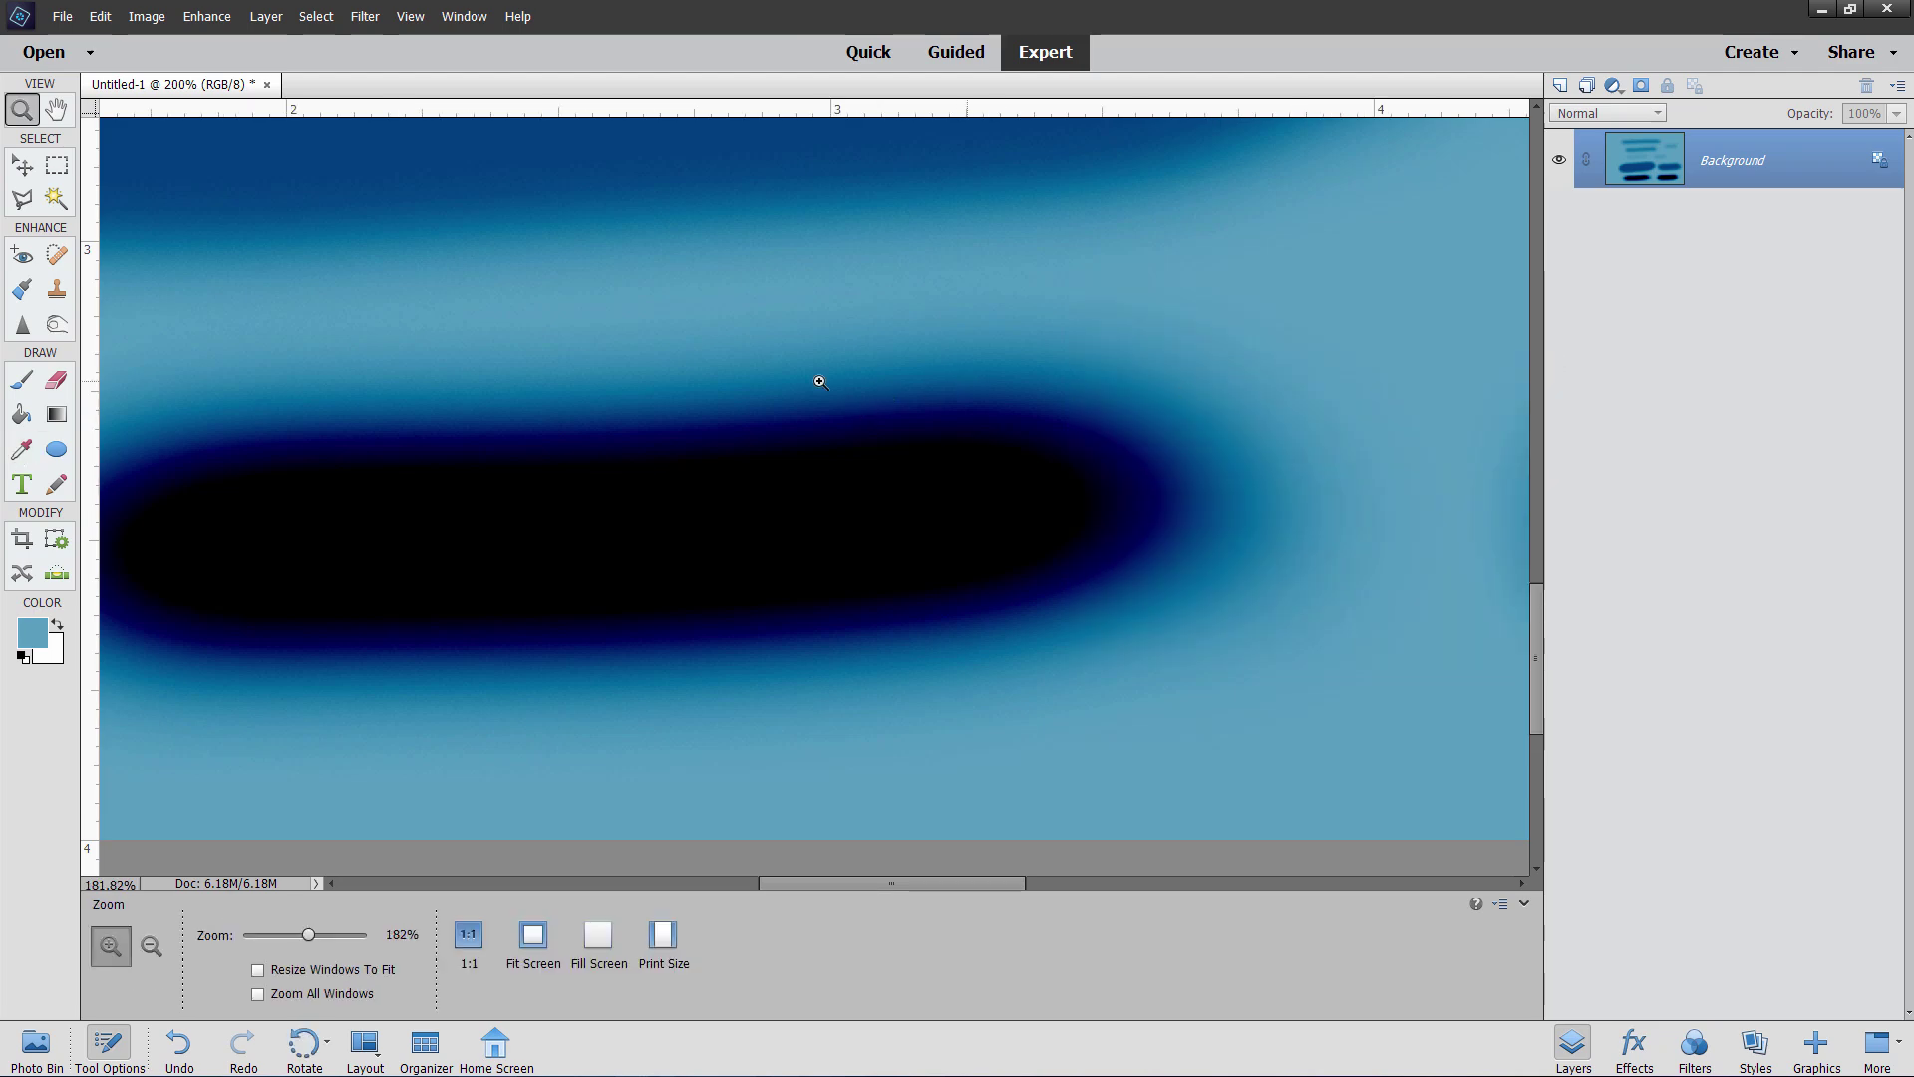
scroll(821, 381, down, 3)
scroll(820, 381, up, 4)
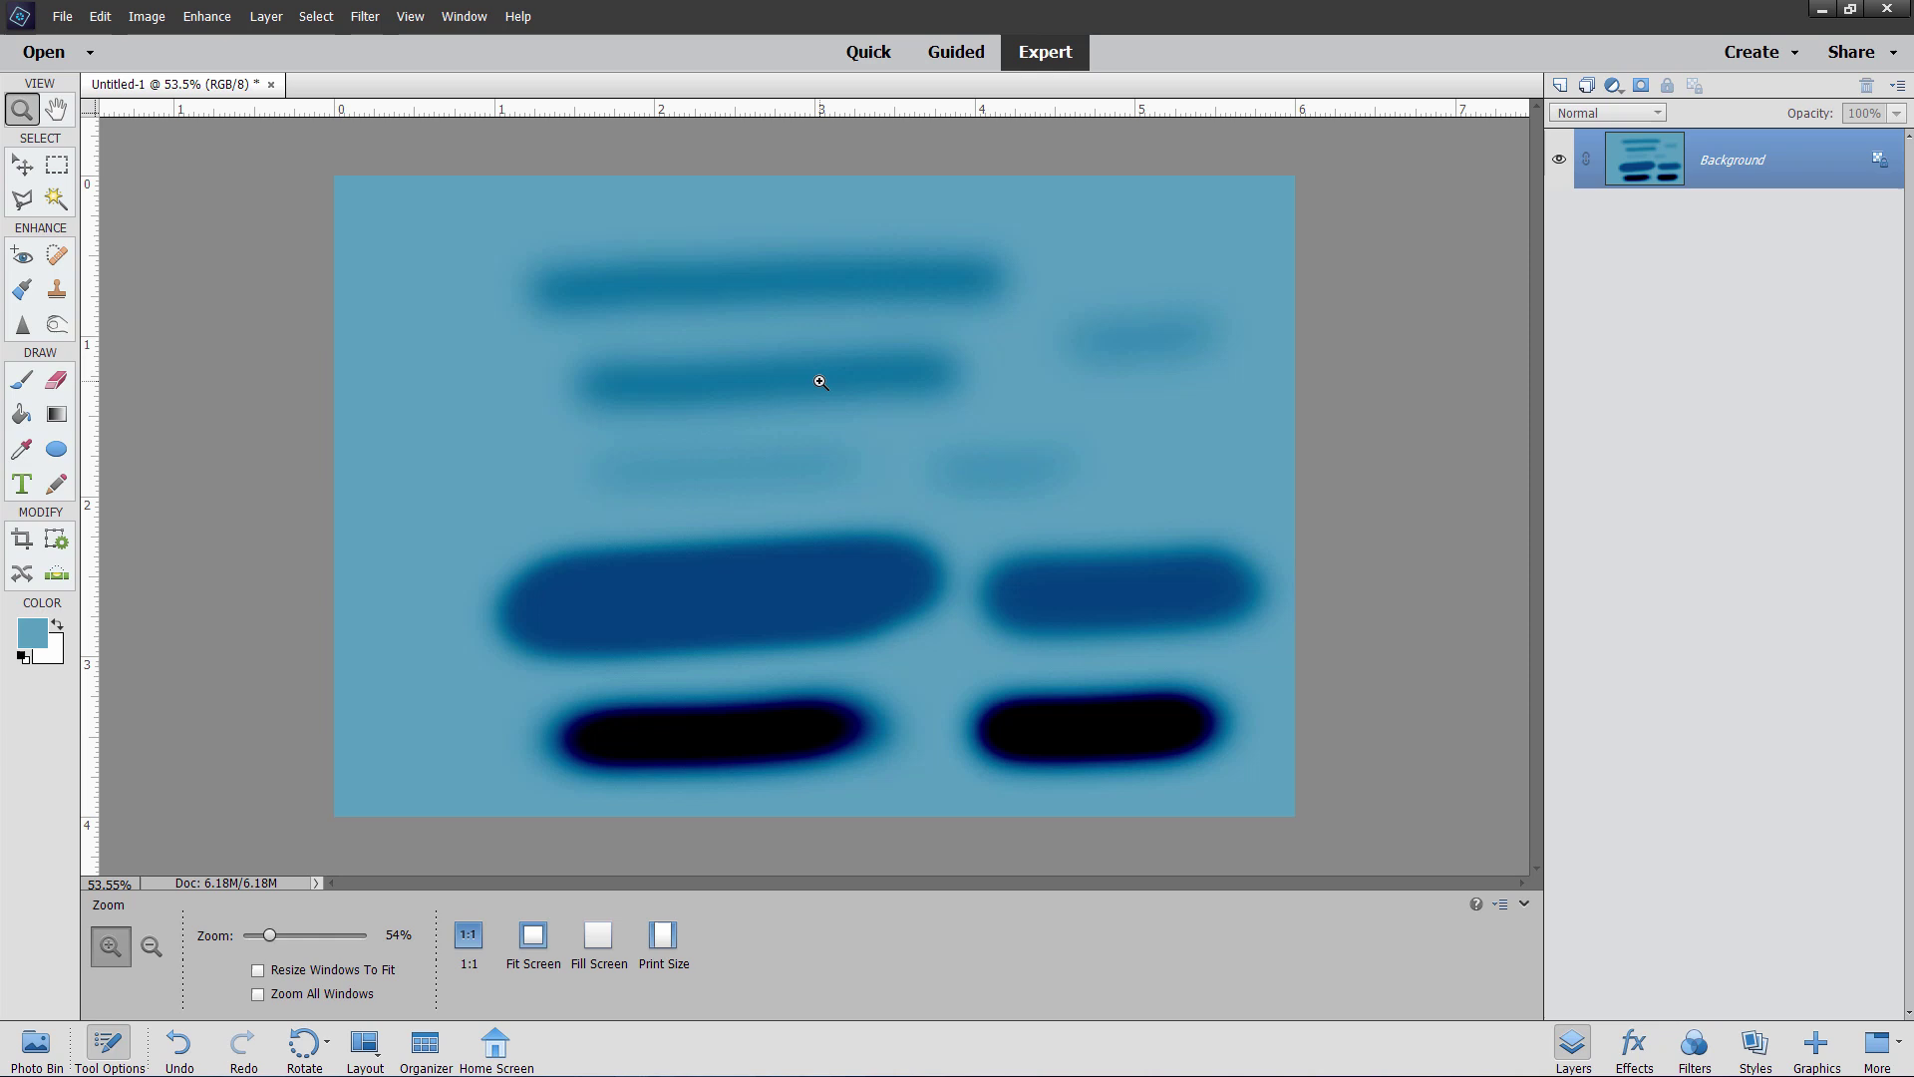
scroll(824, 381, down, 1)
click(1560, 85)
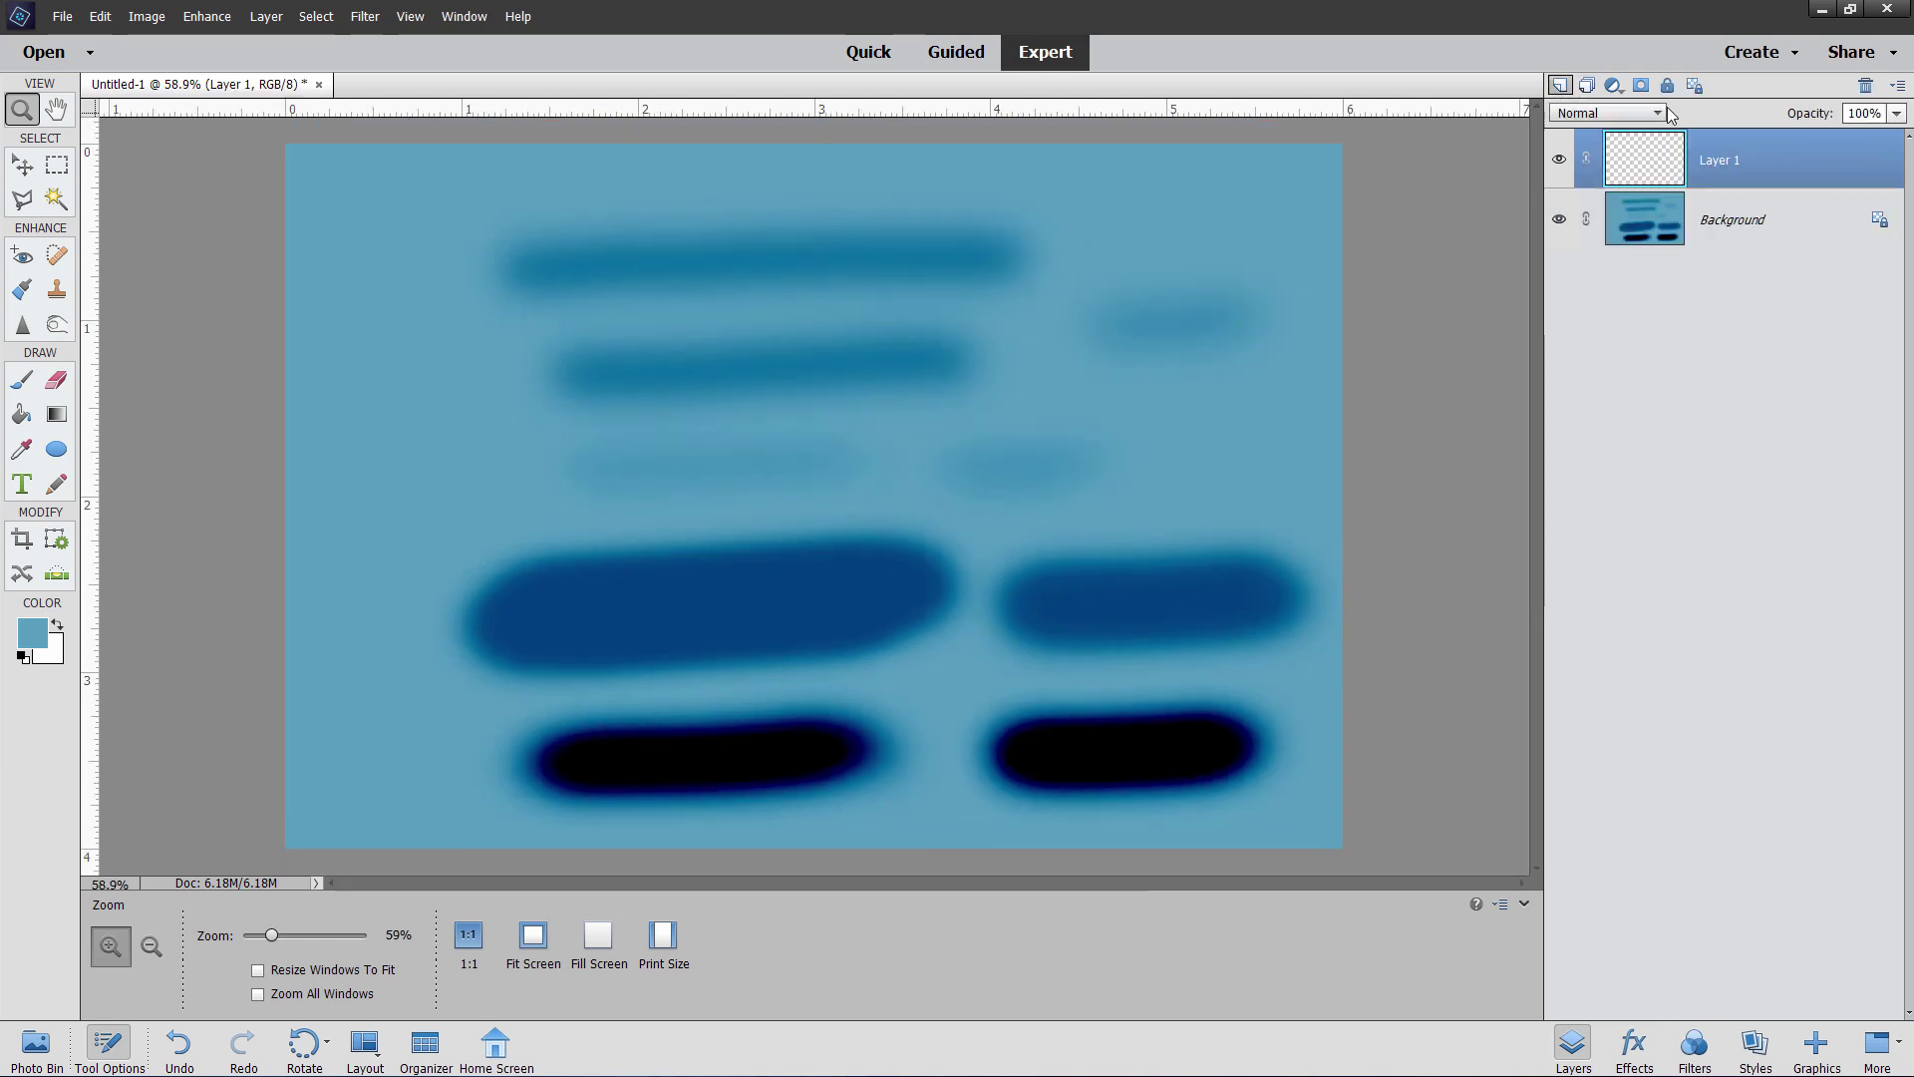
click(1560, 219)
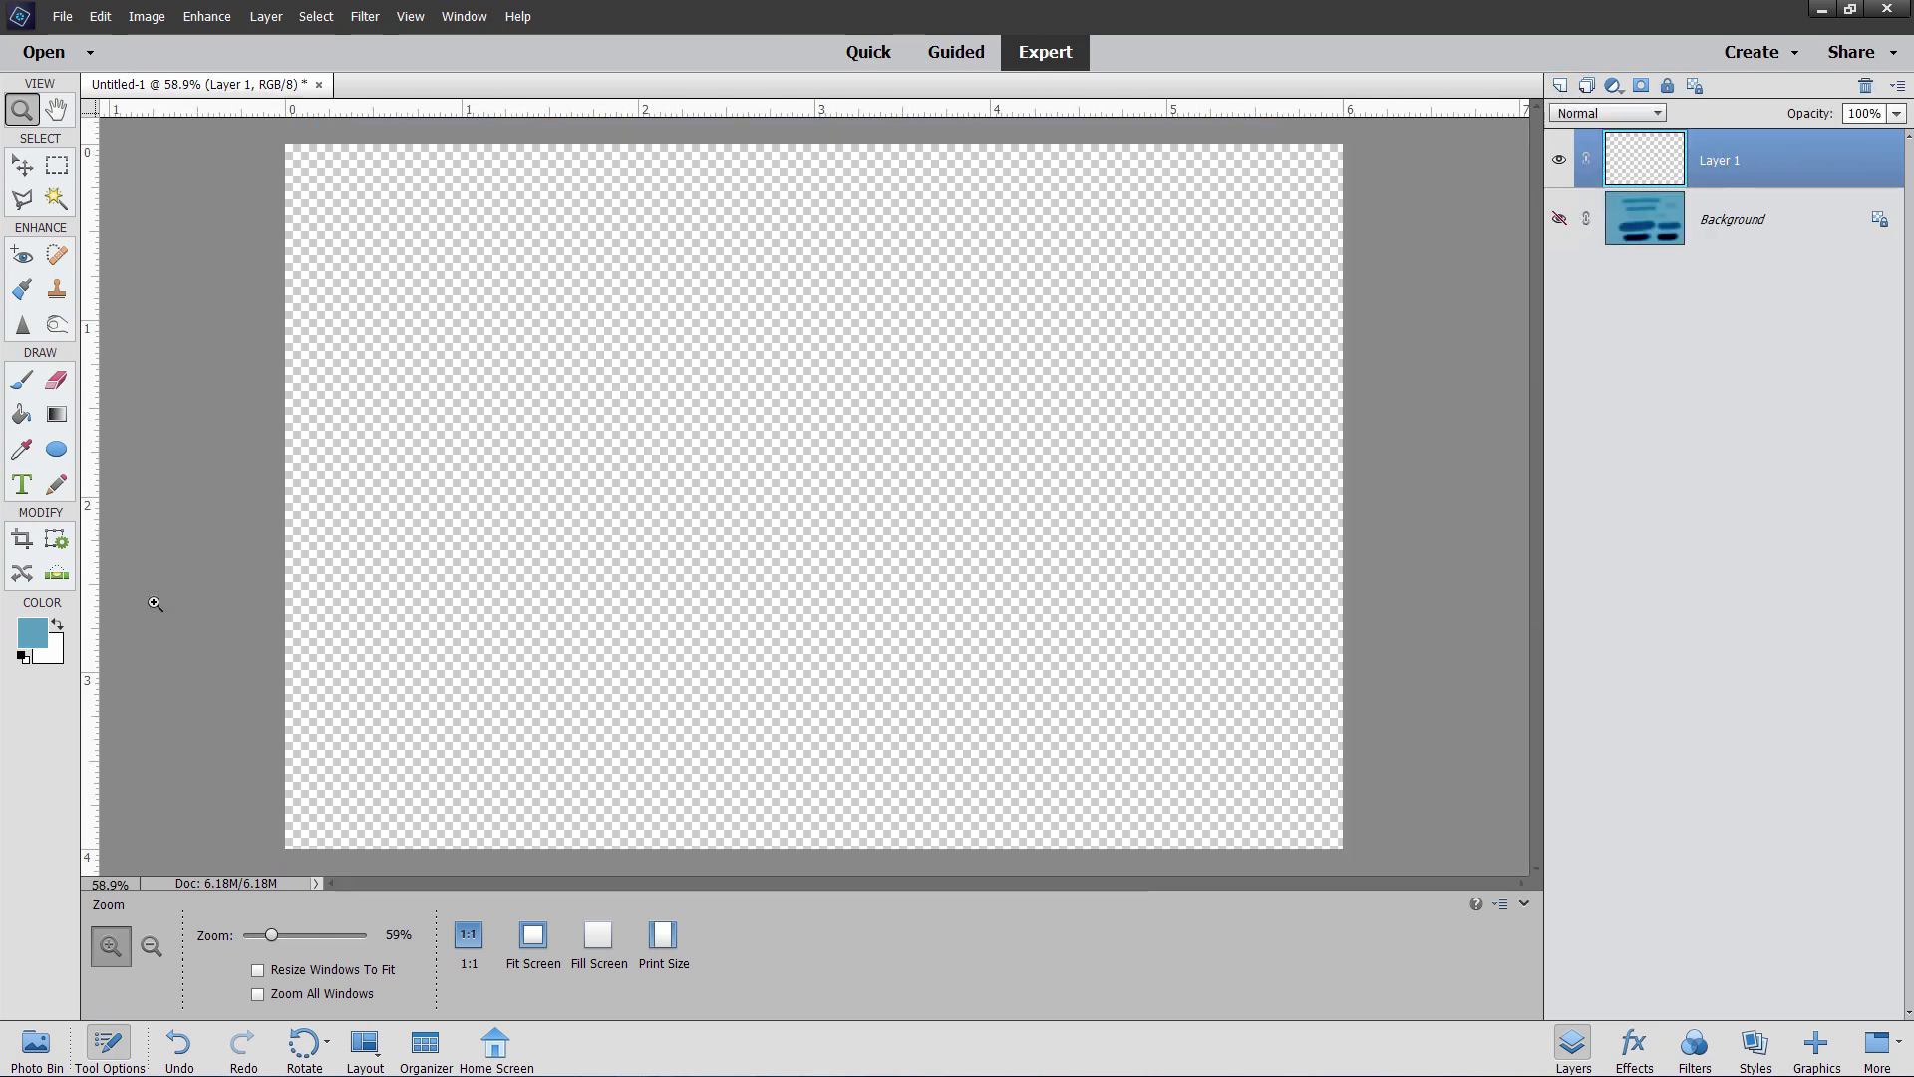
- Set the foreground colour to pale tan d5c091
click(43, 643)
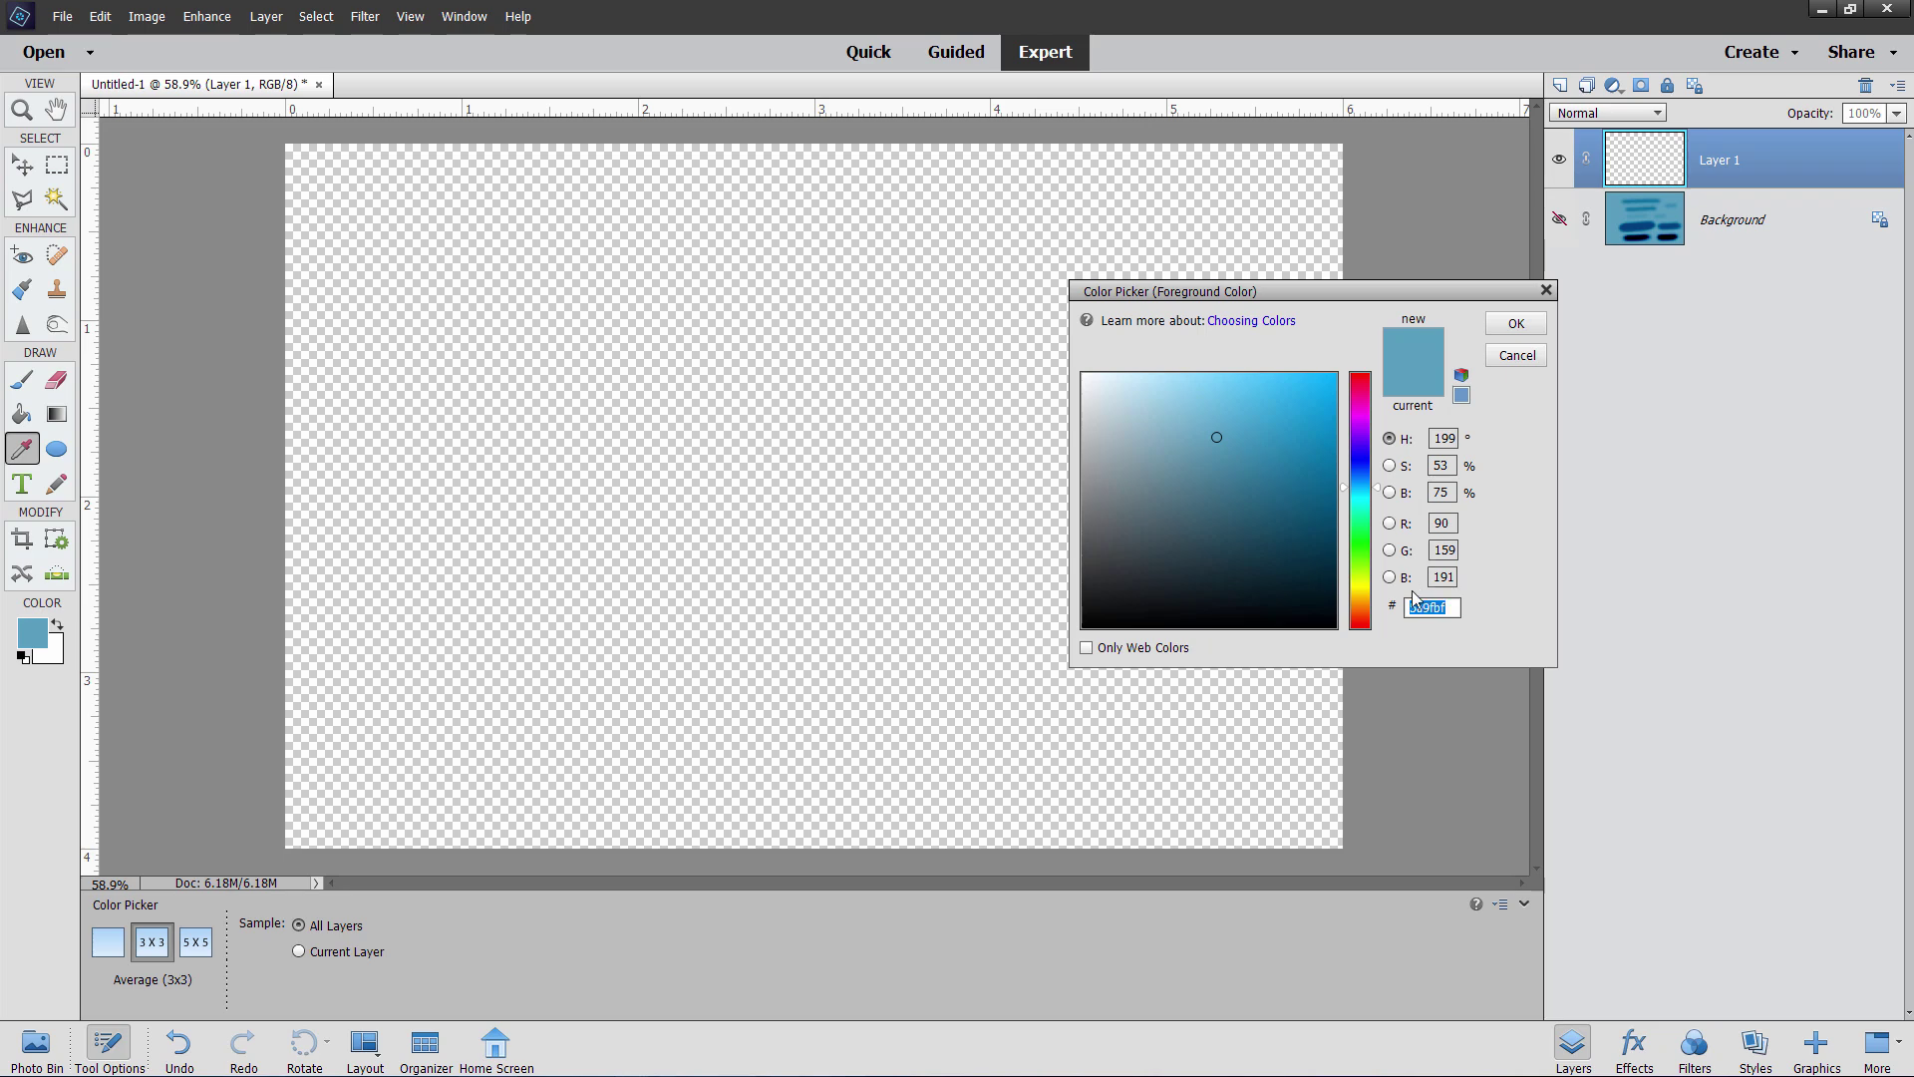
drag(1363, 598, 1362, 597)
click(1135, 412)
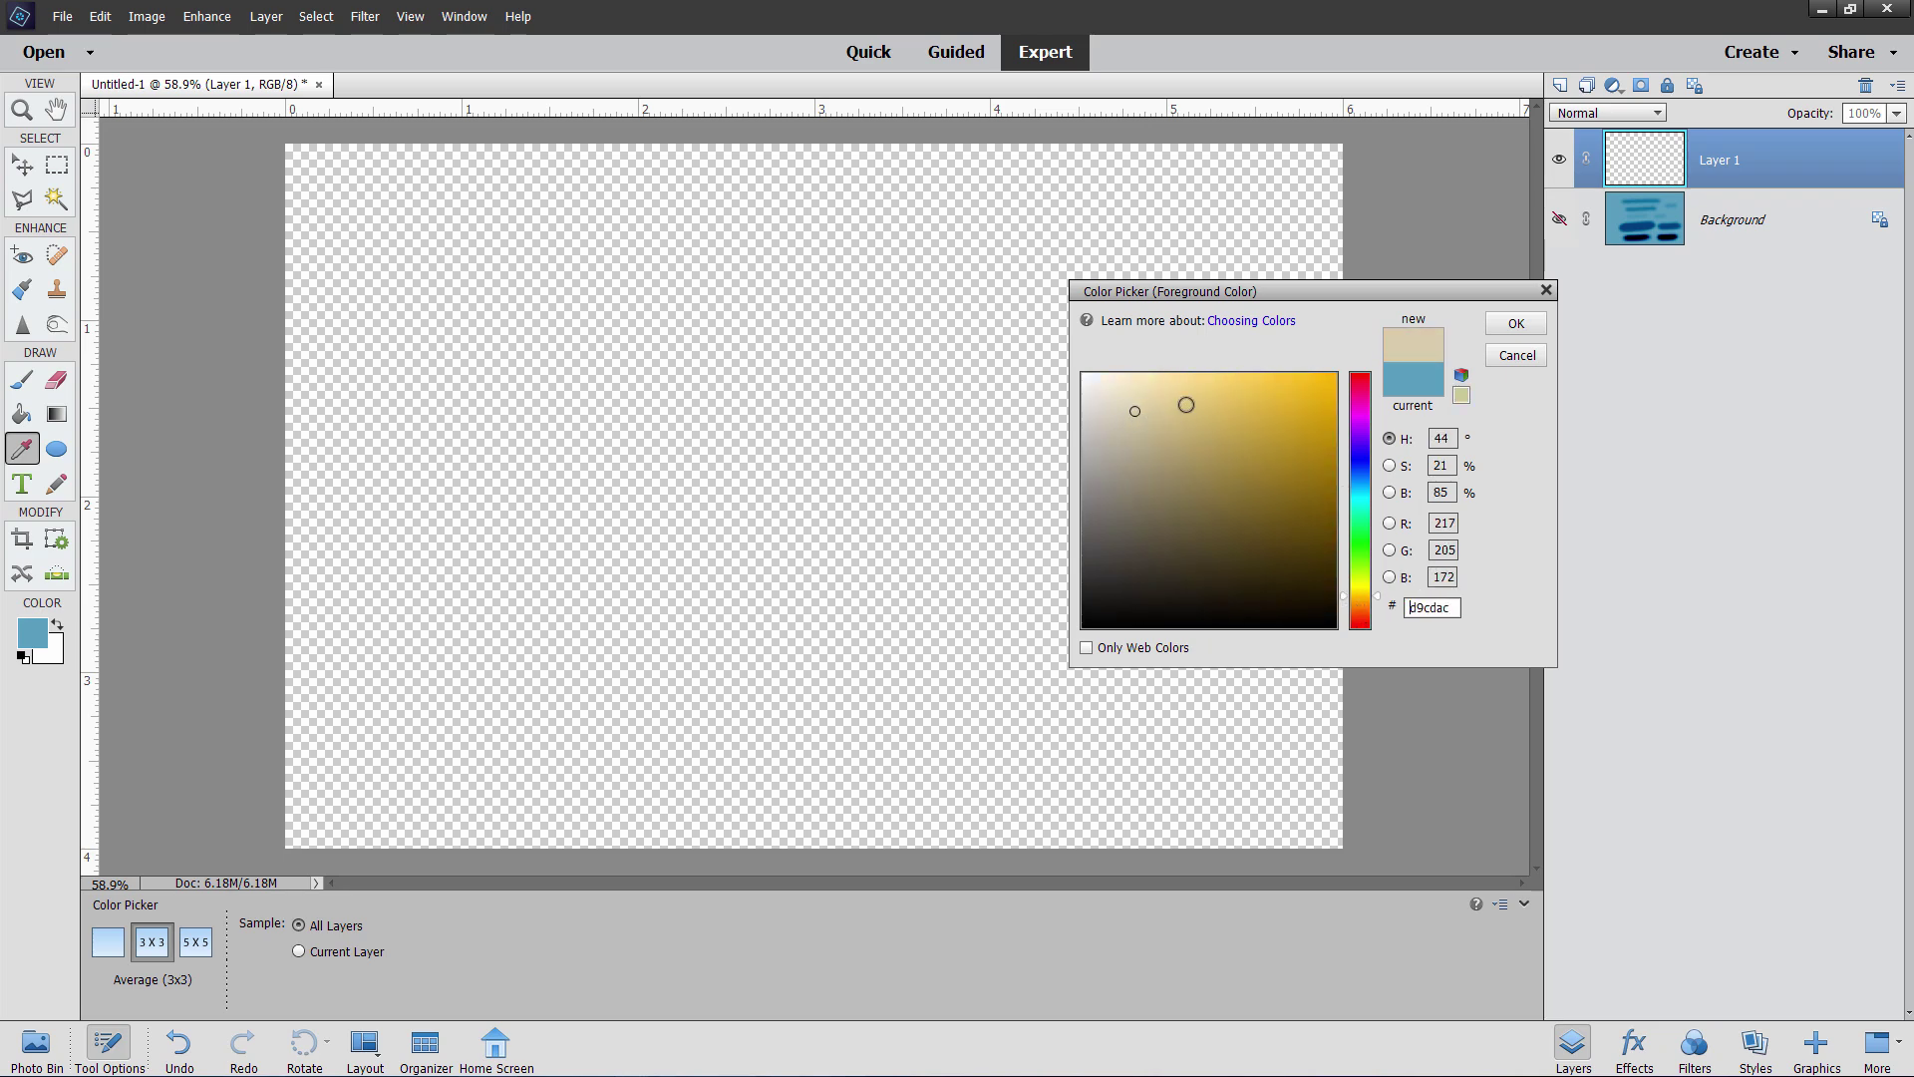
click(1150, 411)
click(1176, 410)
click(1186, 410)
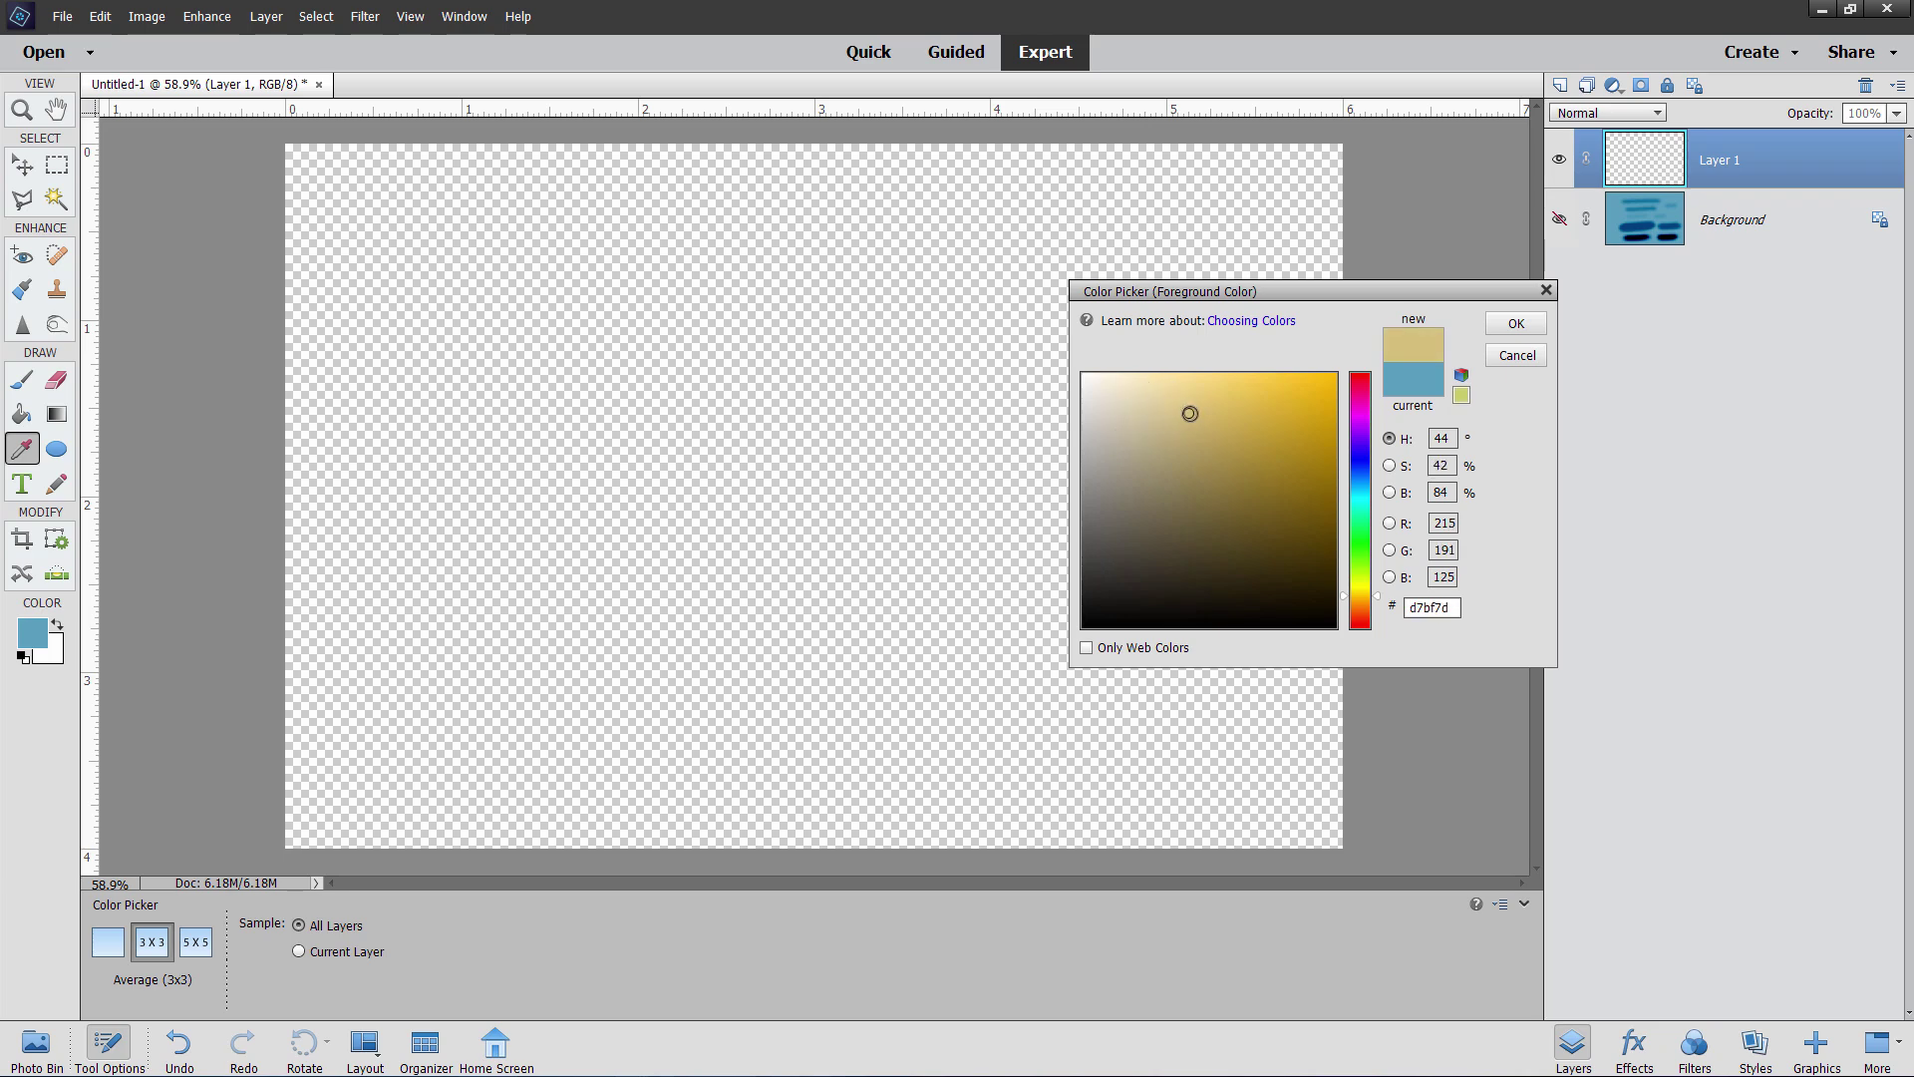
click(1156, 419)
click(1177, 433)
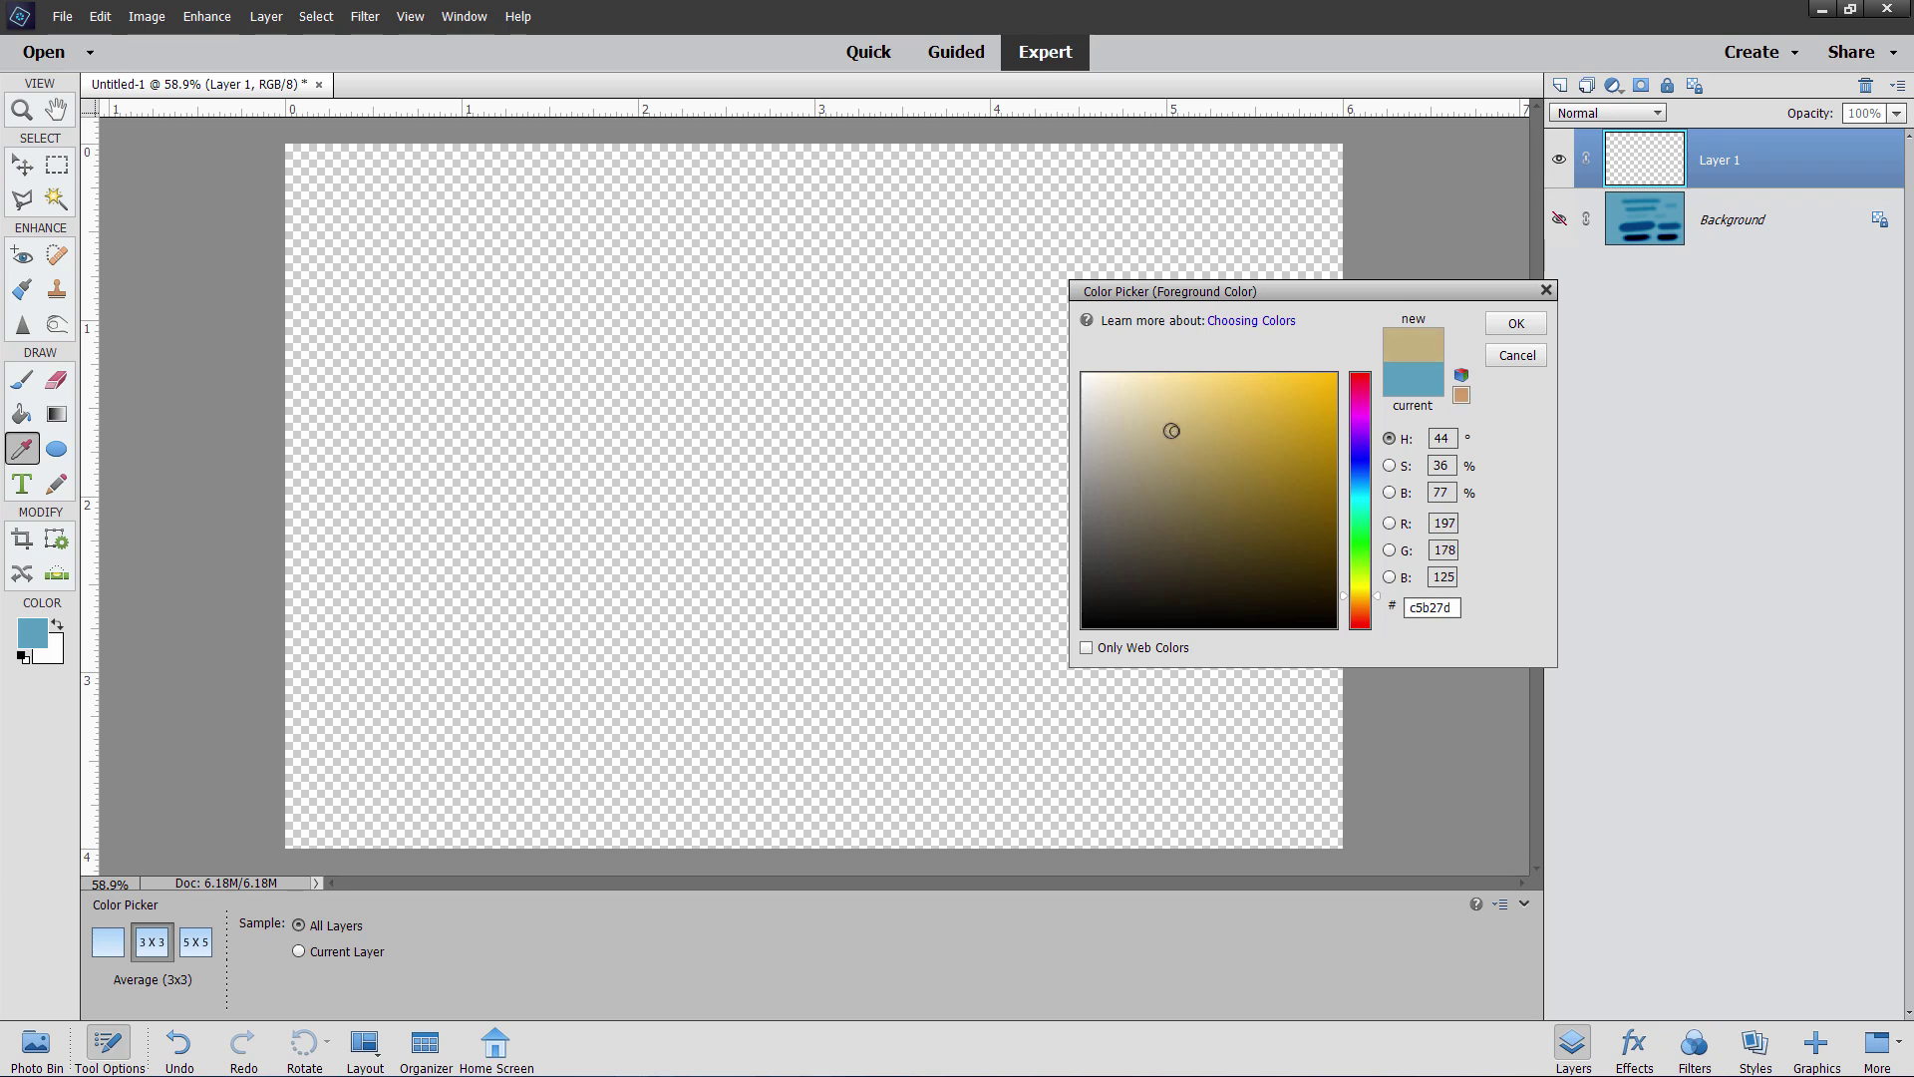
click(1165, 426)
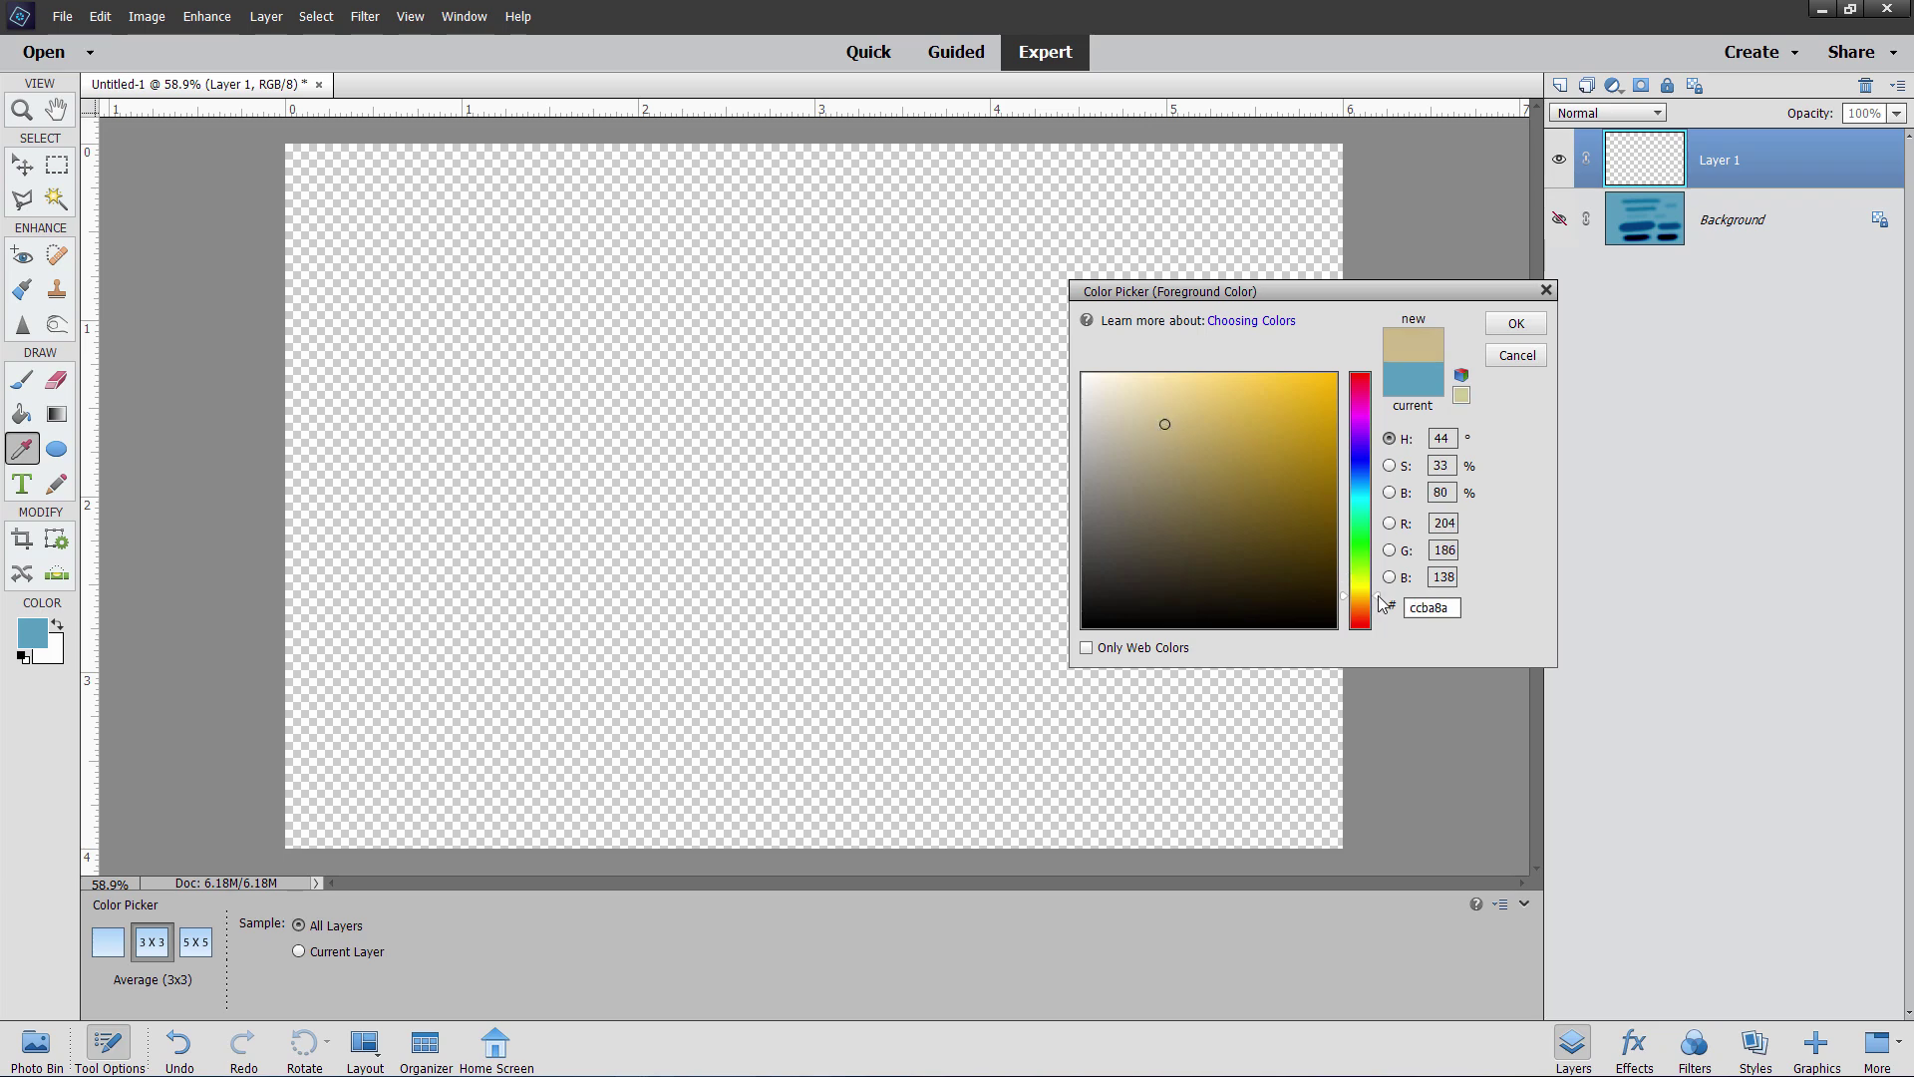
drag(1380, 603, 1381, 598)
drag(1378, 596, 1377, 593)
drag(1164, 421, 1163, 416)
- Fill Layer 1 with the tan foreground colour
click(1515, 323)
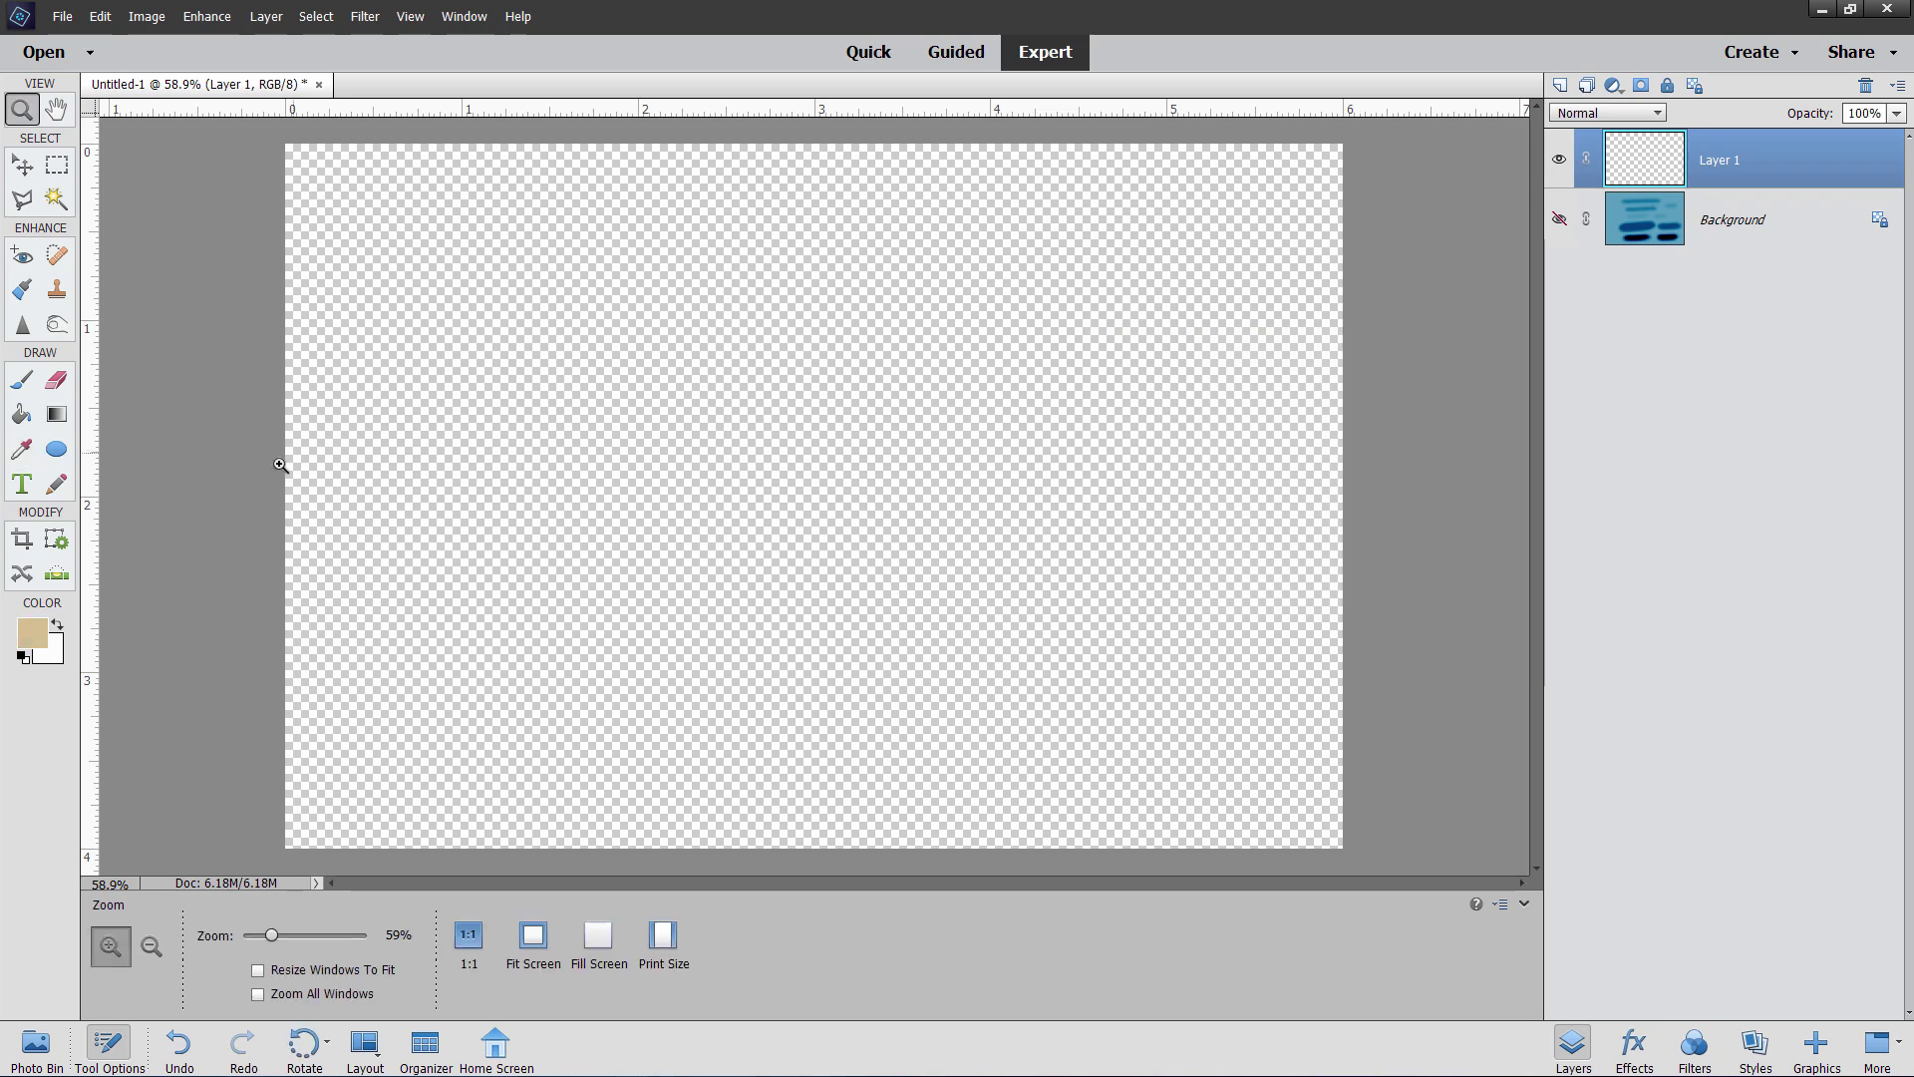
click(22, 413)
click(241, 458)
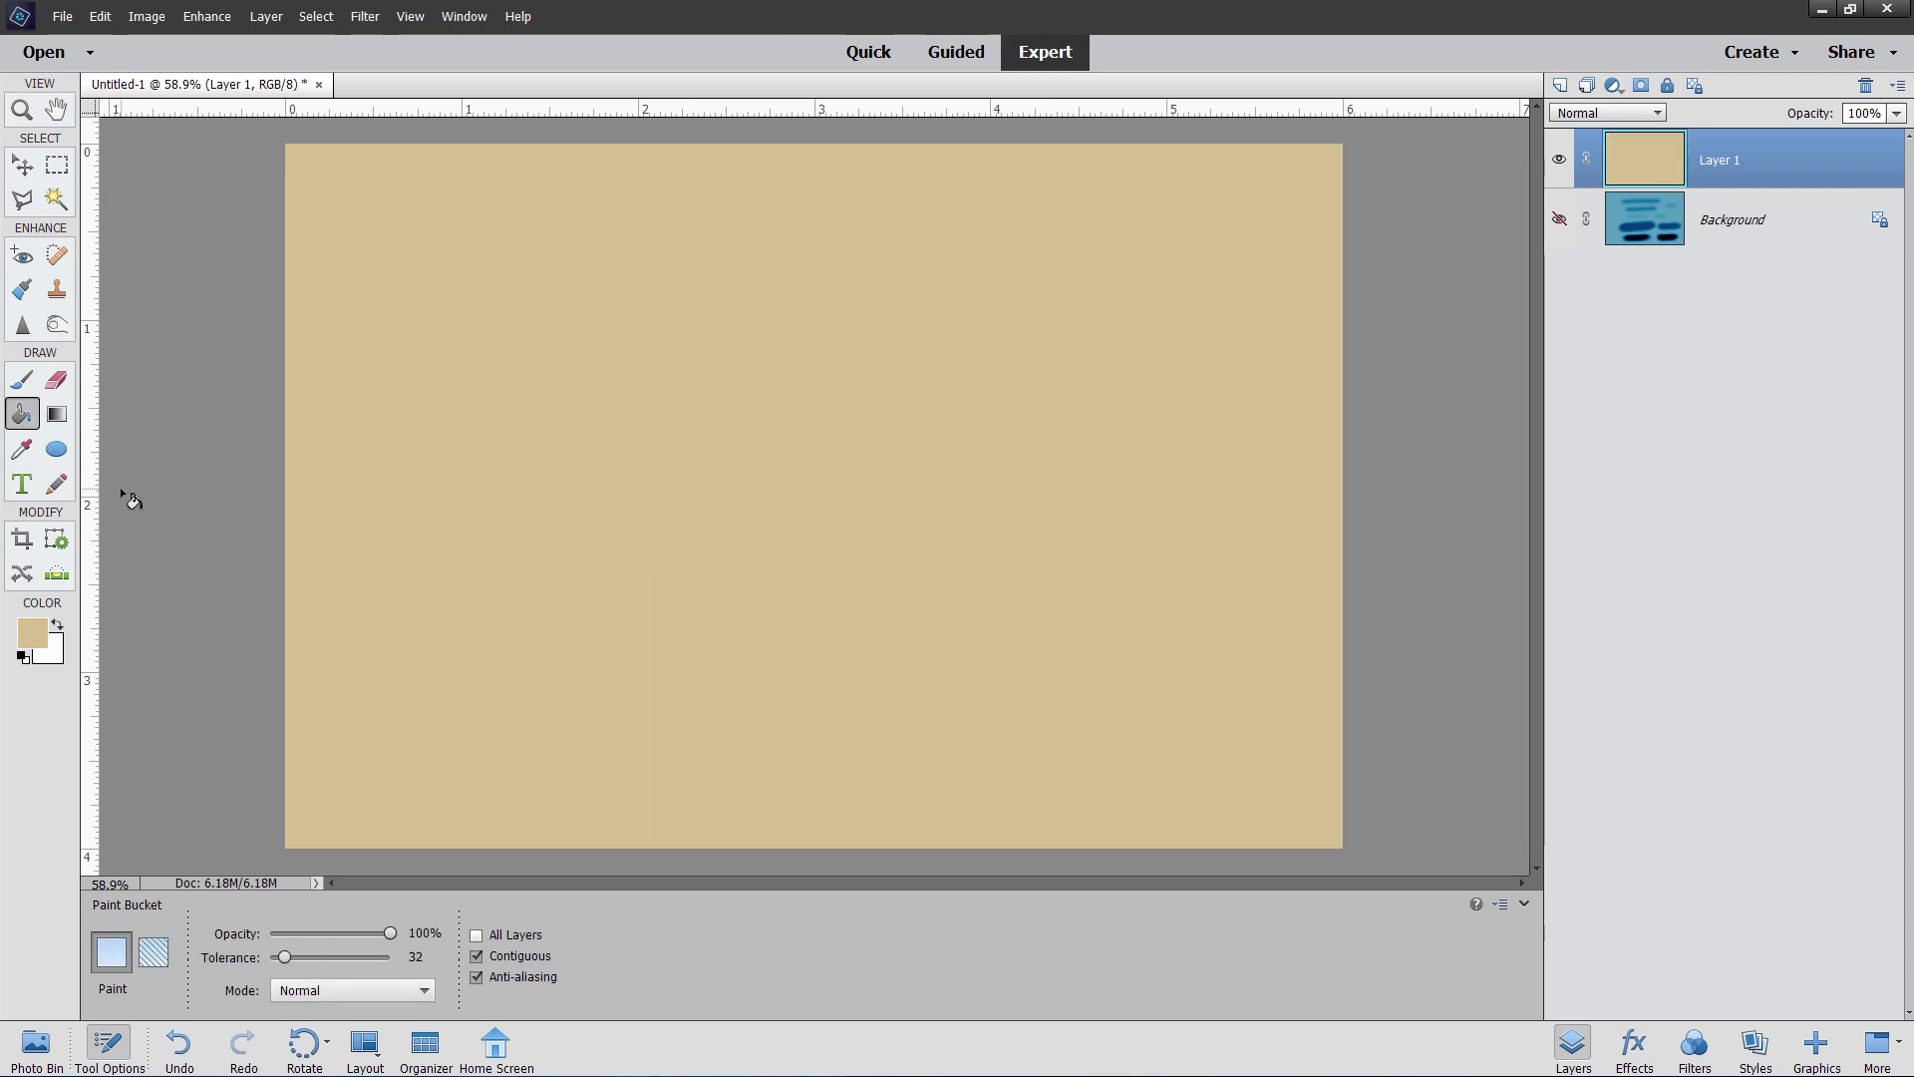
- Burn a faint streak near the top and a lower streak deepened to maroon-brown
click(52, 330)
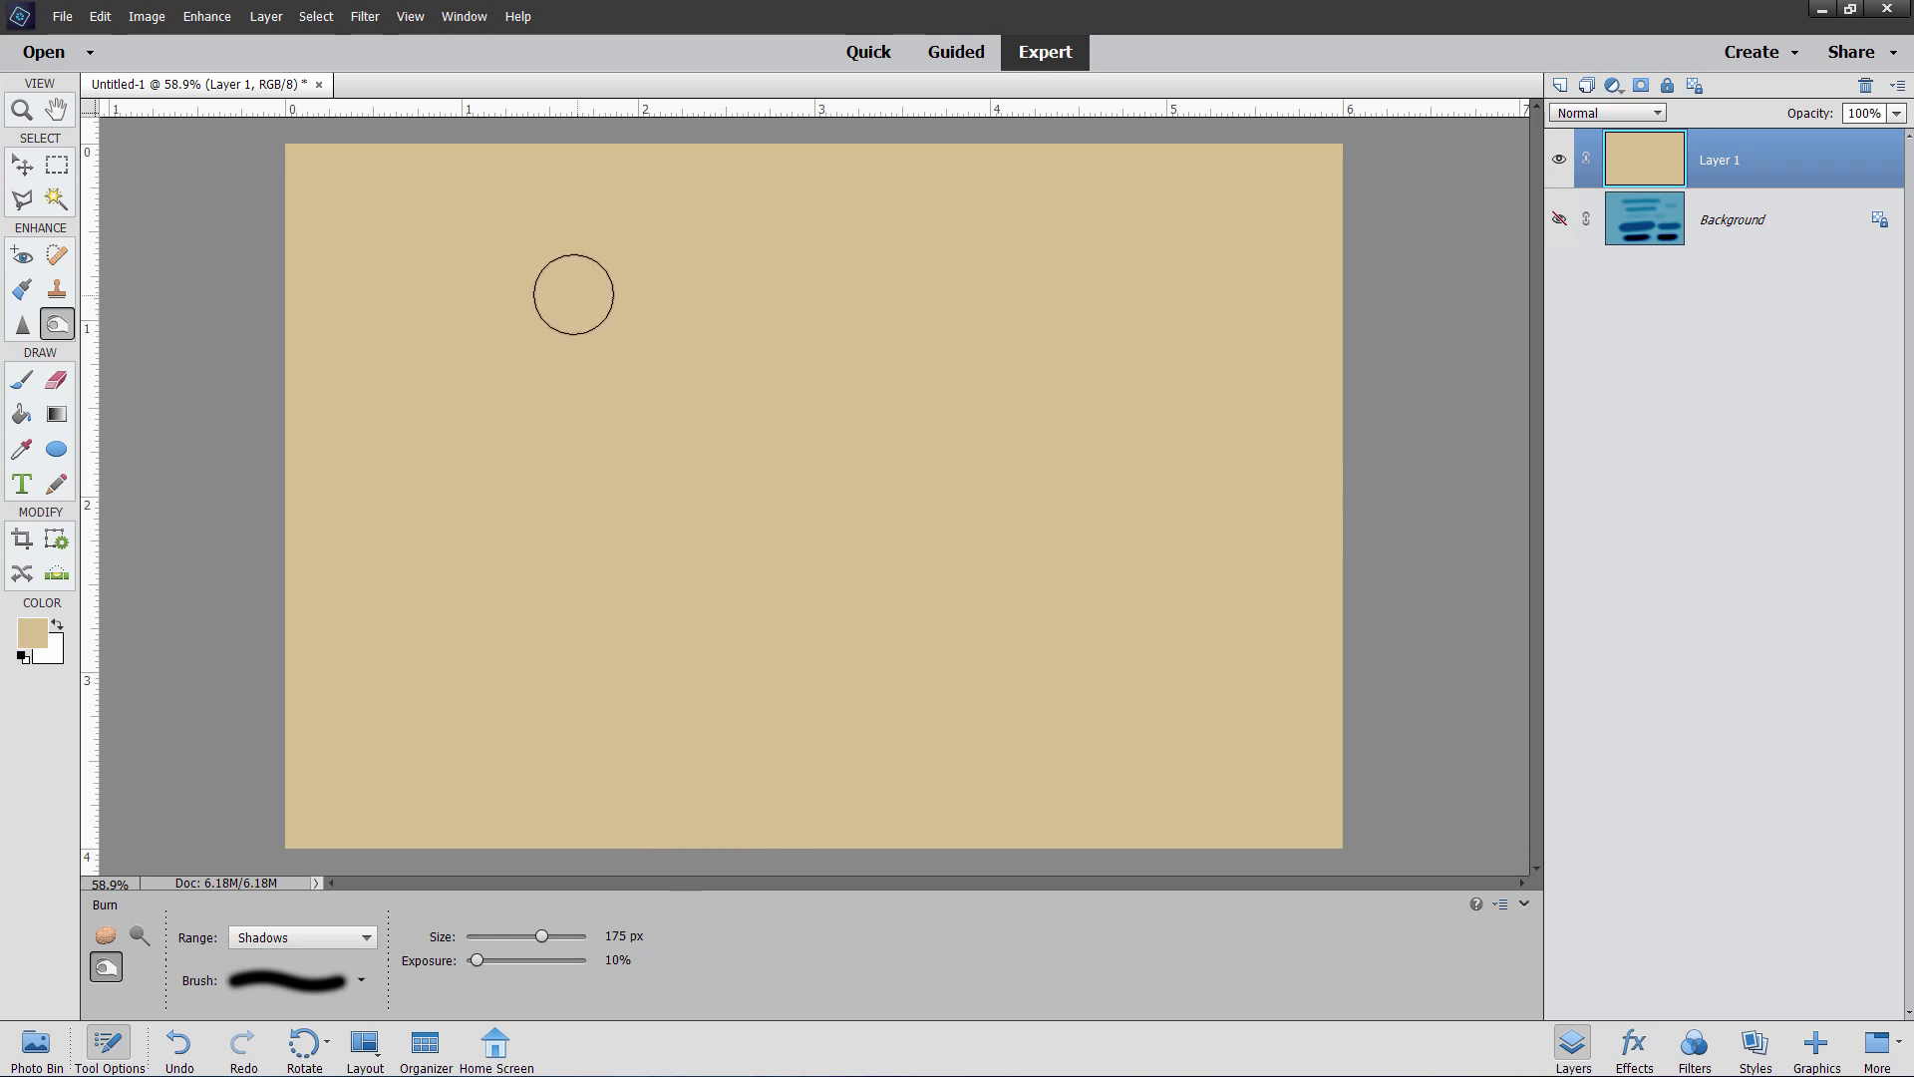
mouse_move(551, 288)
mouse_down()
mouse_move(804, 278)
mouse_move(535, 291)
mouse_move(880, 282)
mouse_move(578, 320)
mouse_move(774, 304)
mouse_move(640, 274)
mouse_move(637, 290)
mouse_up()
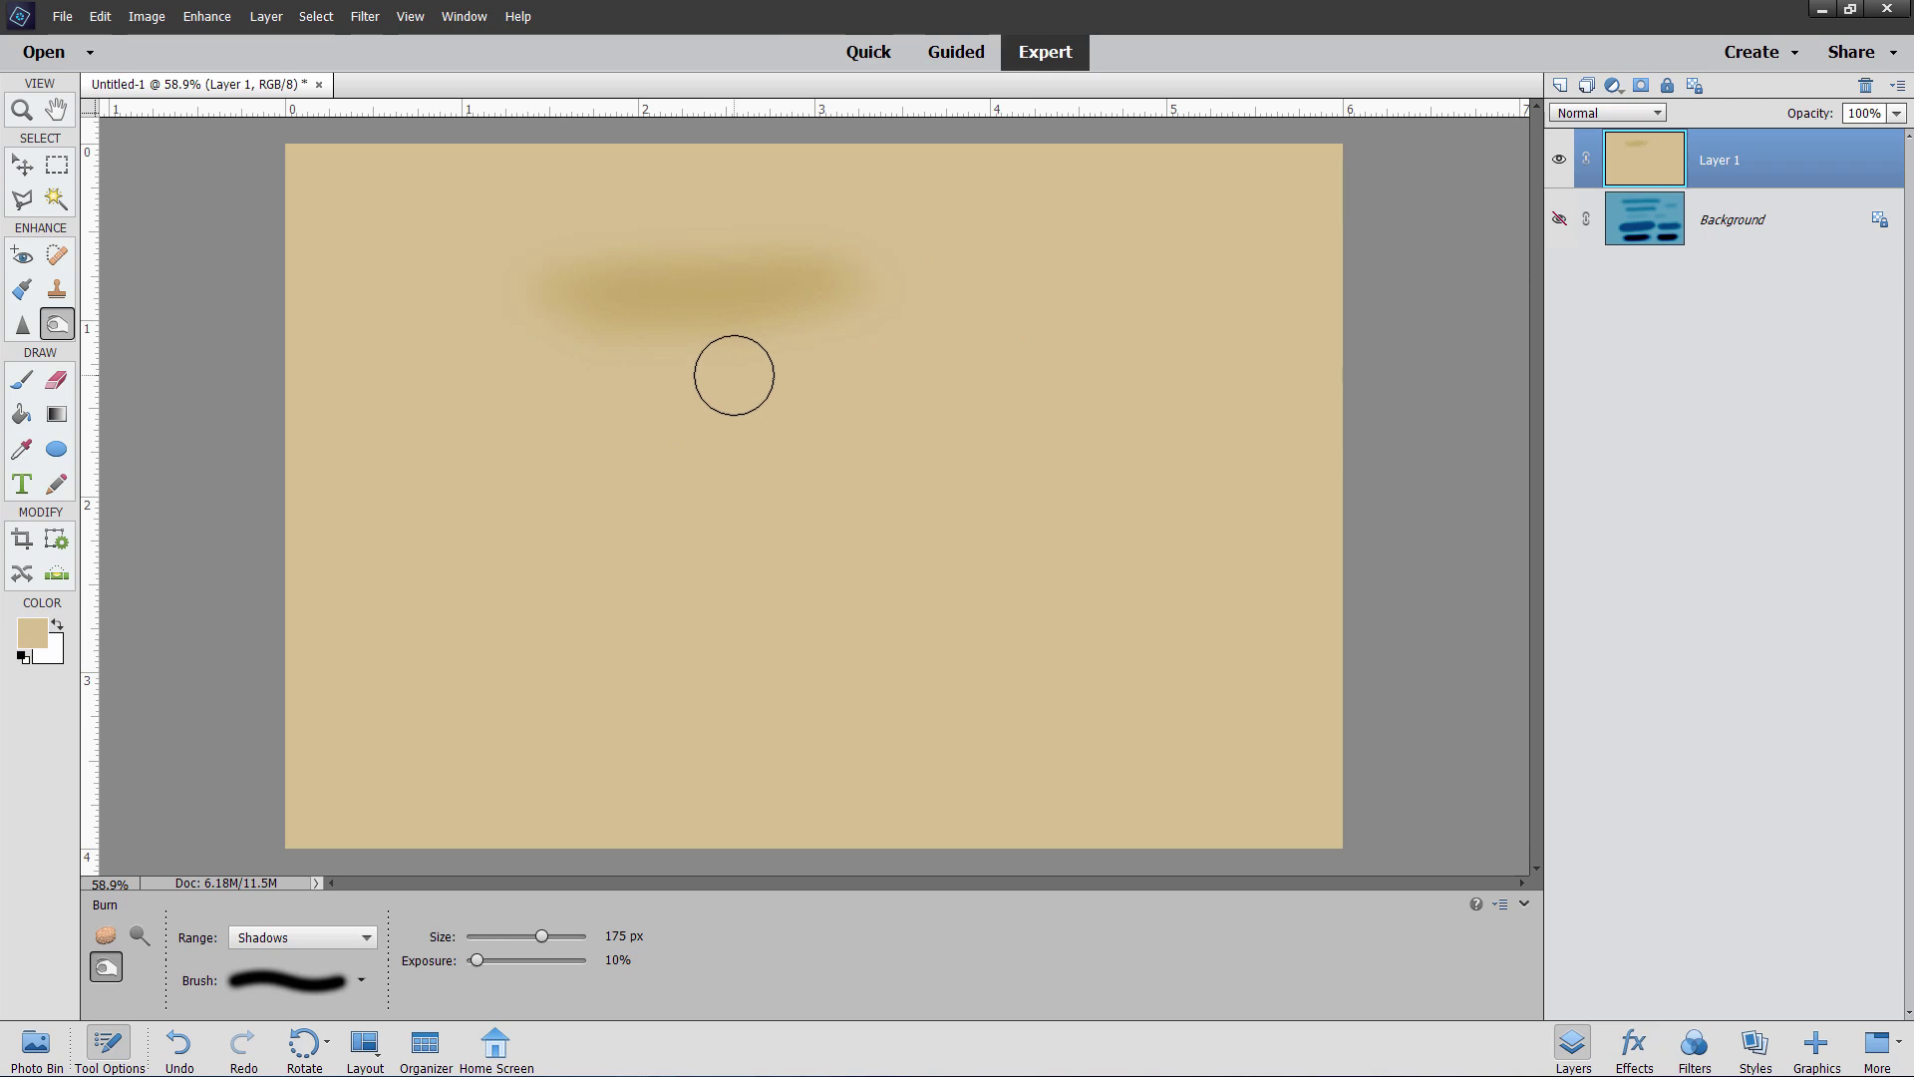
mouse_move(737, 376)
mouse_down()
mouse_move(589, 393)
mouse_move(842, 385)
mouse_move(614, 399)
mouse_move(815, 389)
mouse_move(628, 402)
mouse_move(755, 395)
mouse_up()
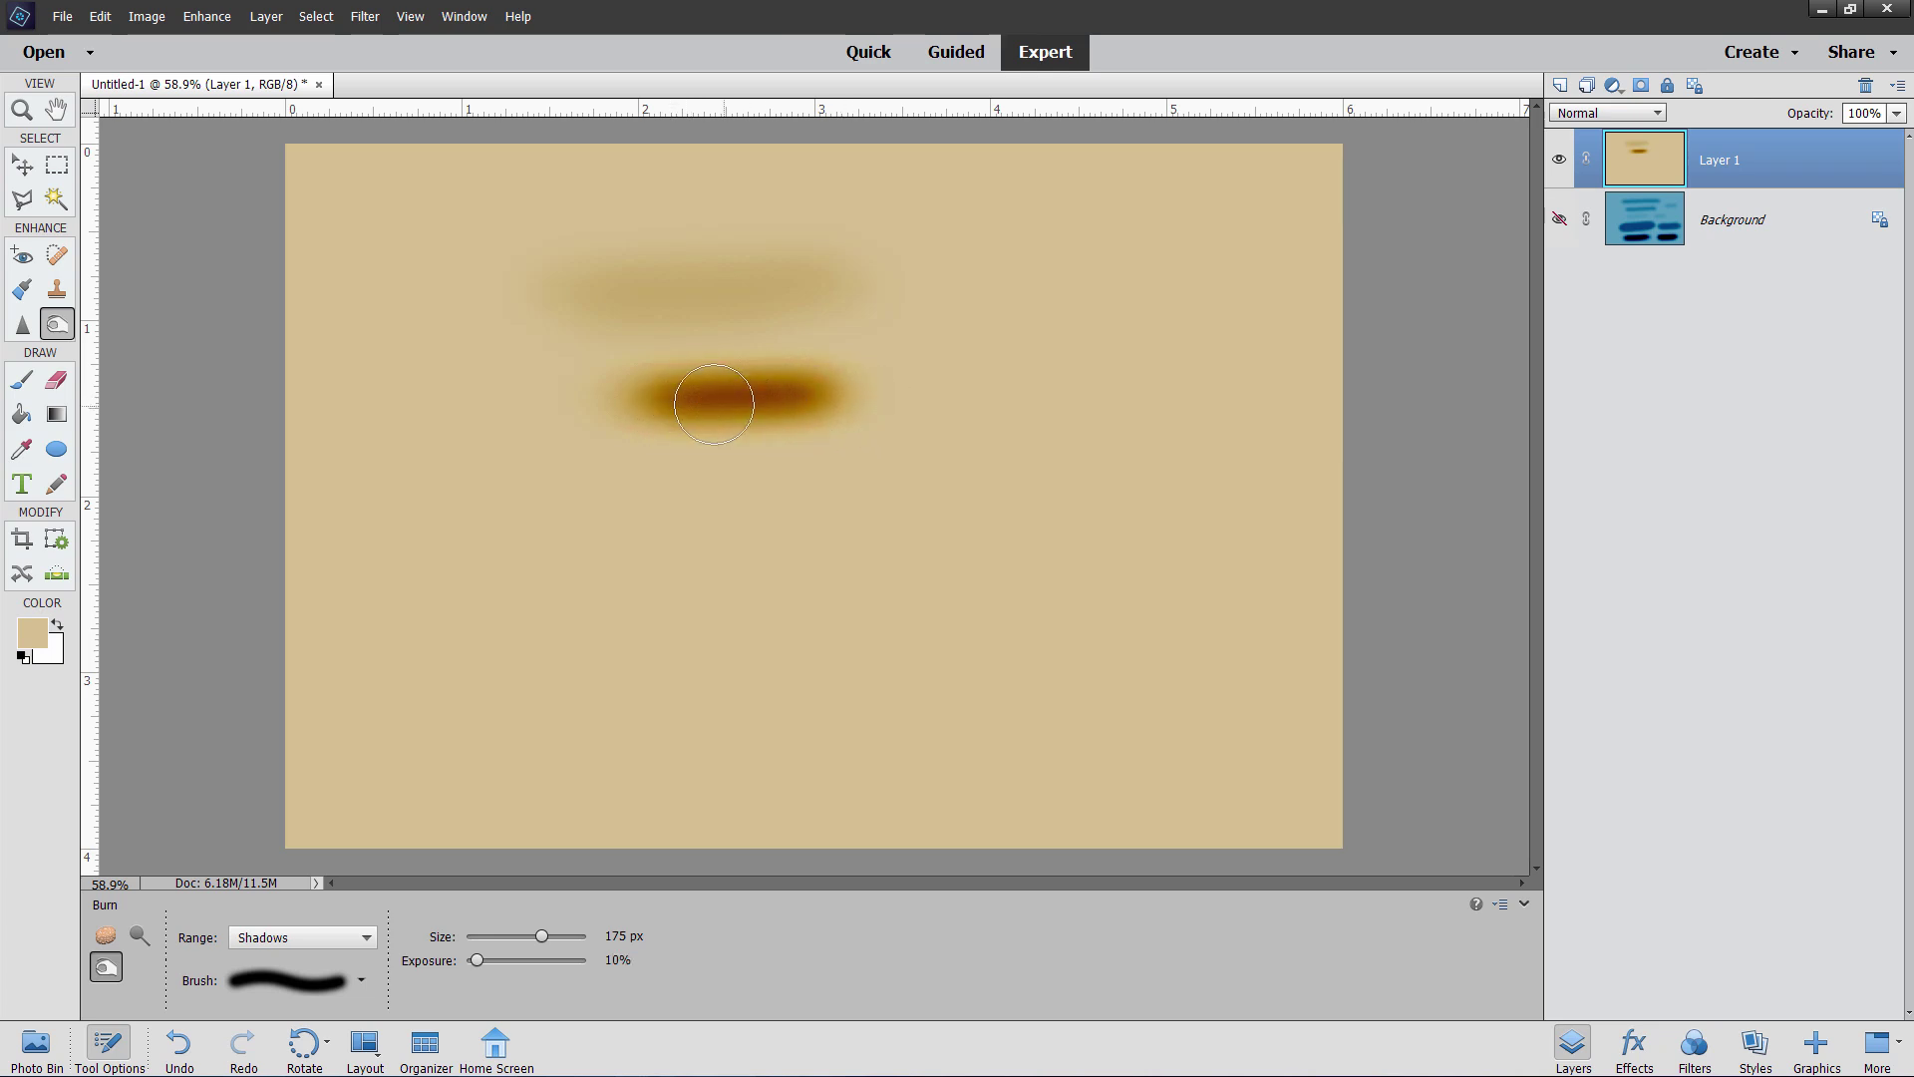
drag(711, 404, 687, 404)
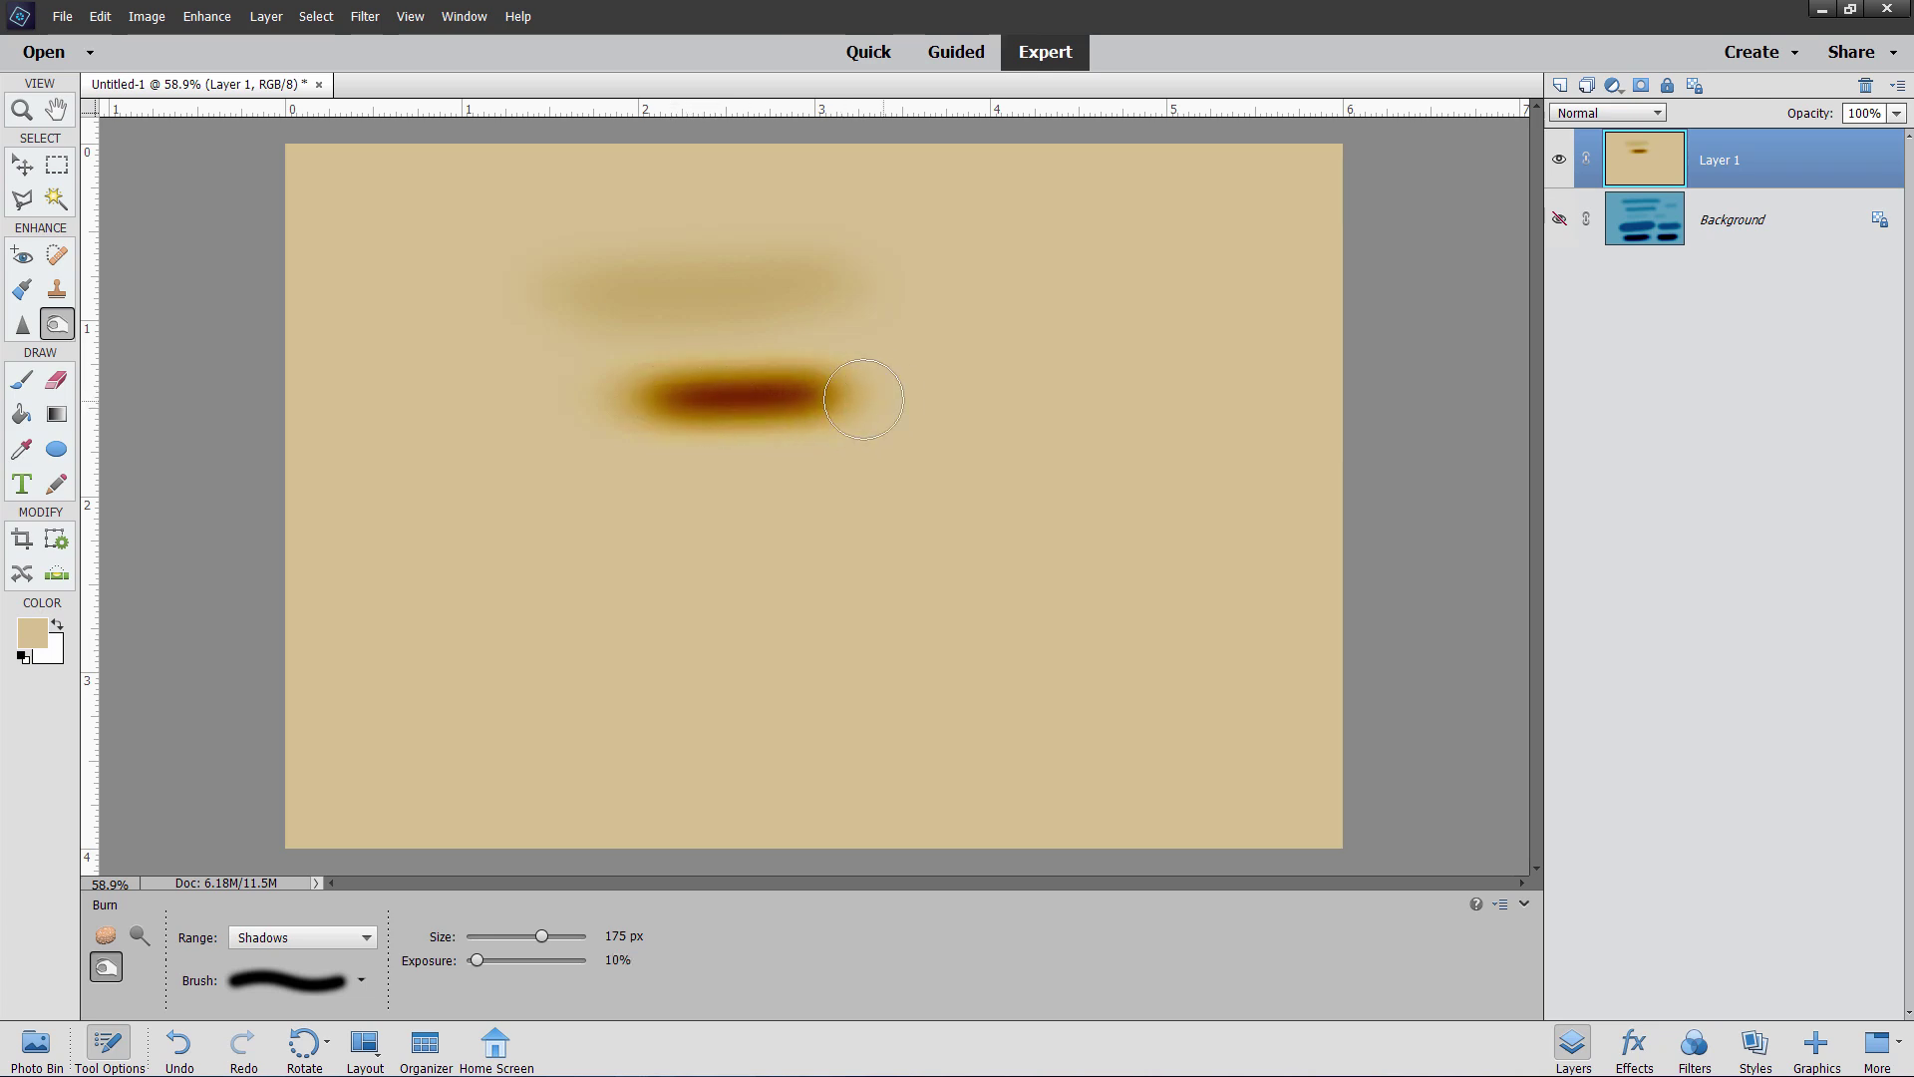
mouse_move(863, 399)
mouse_down()
mouse_move(663, 397)
mouse_move(864, 387)
mouse_move(693, 402)
mouse_up()
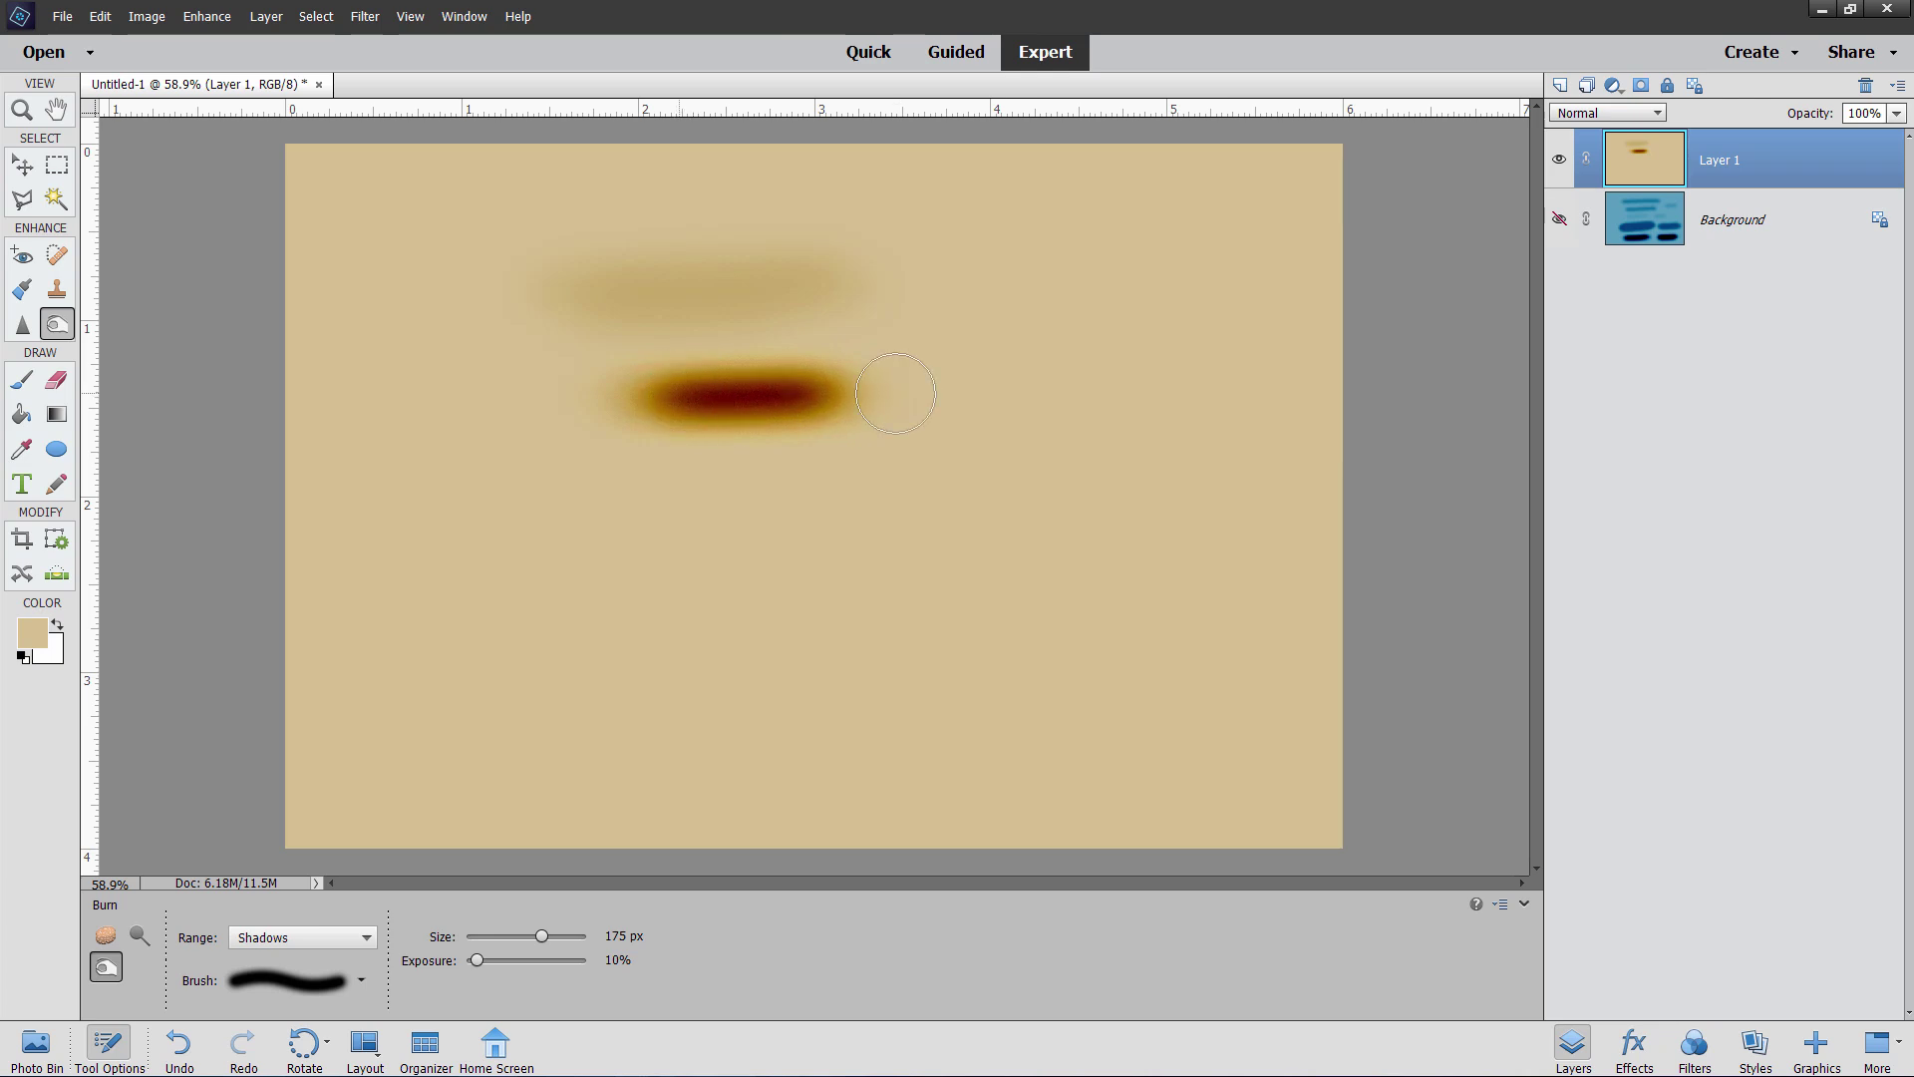
drag(896, 393, 689, 403)
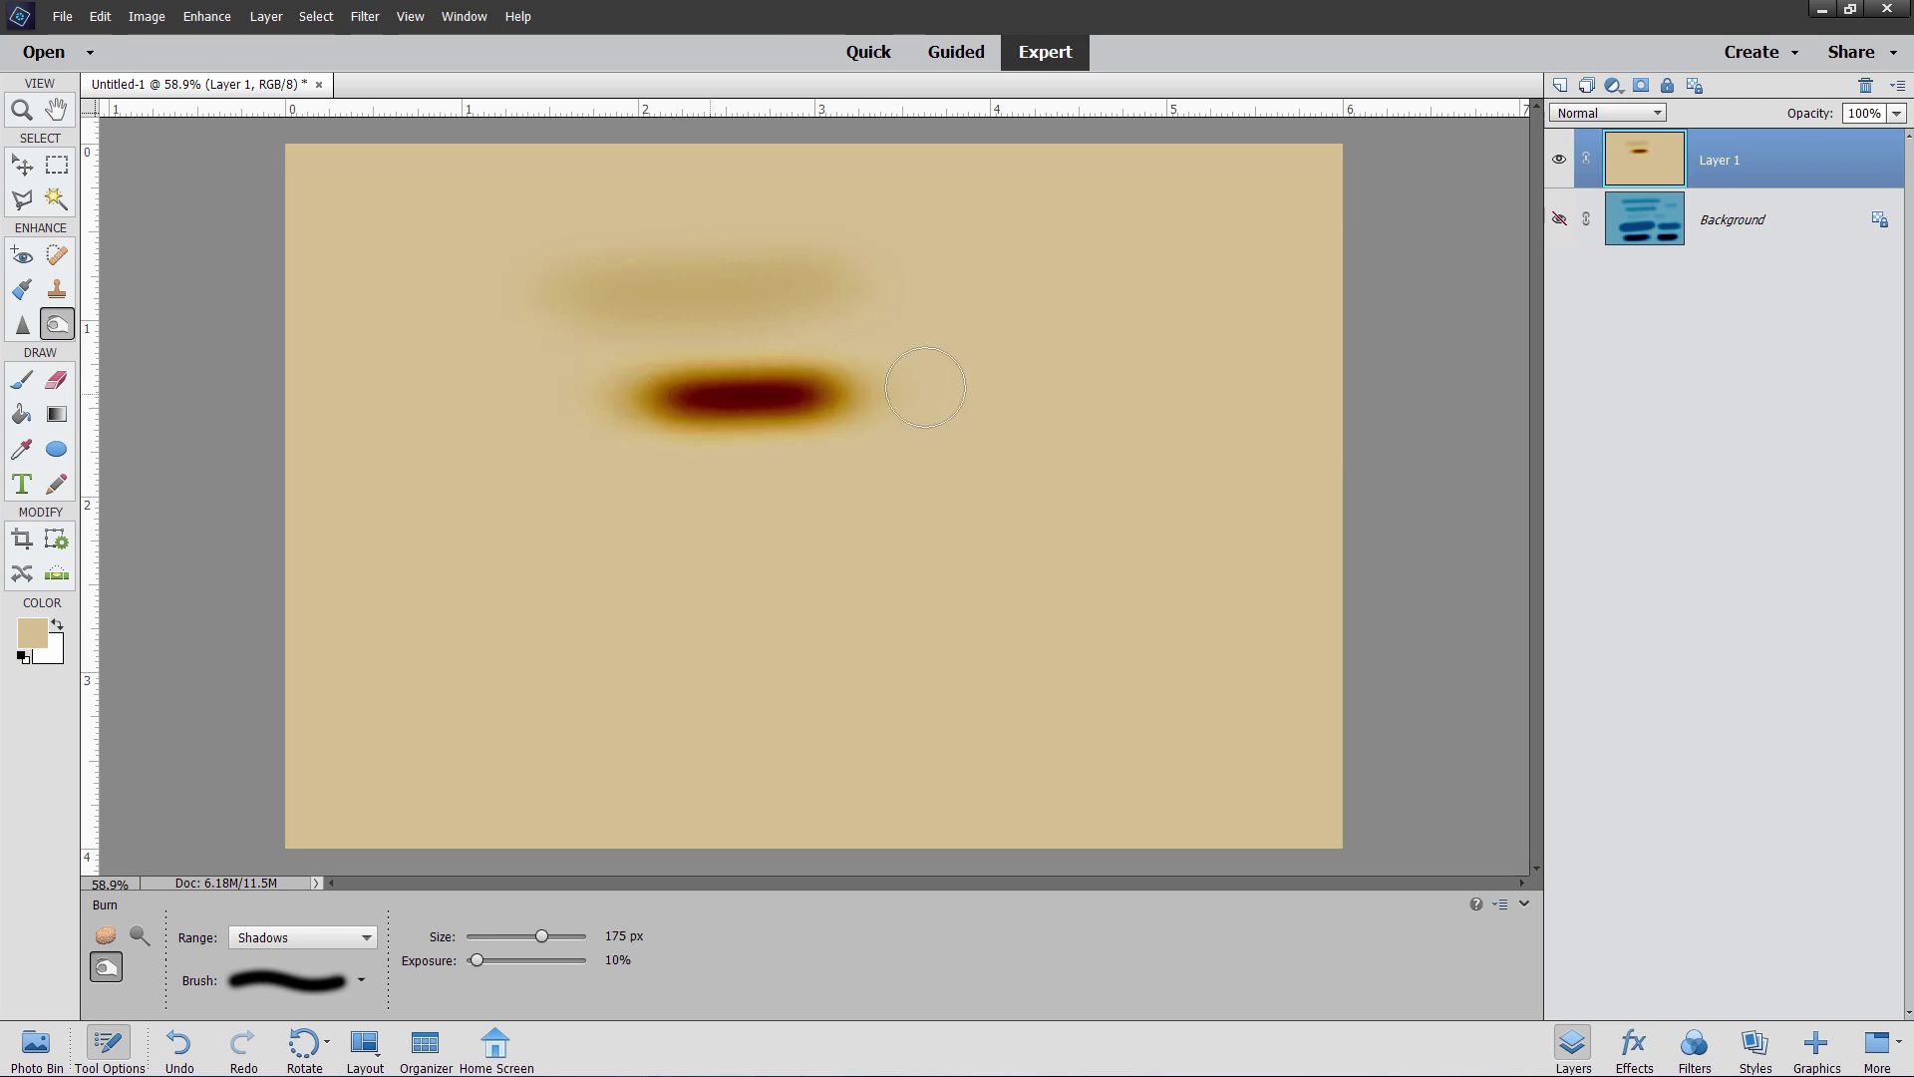
drag(918, 385, 718, 397)
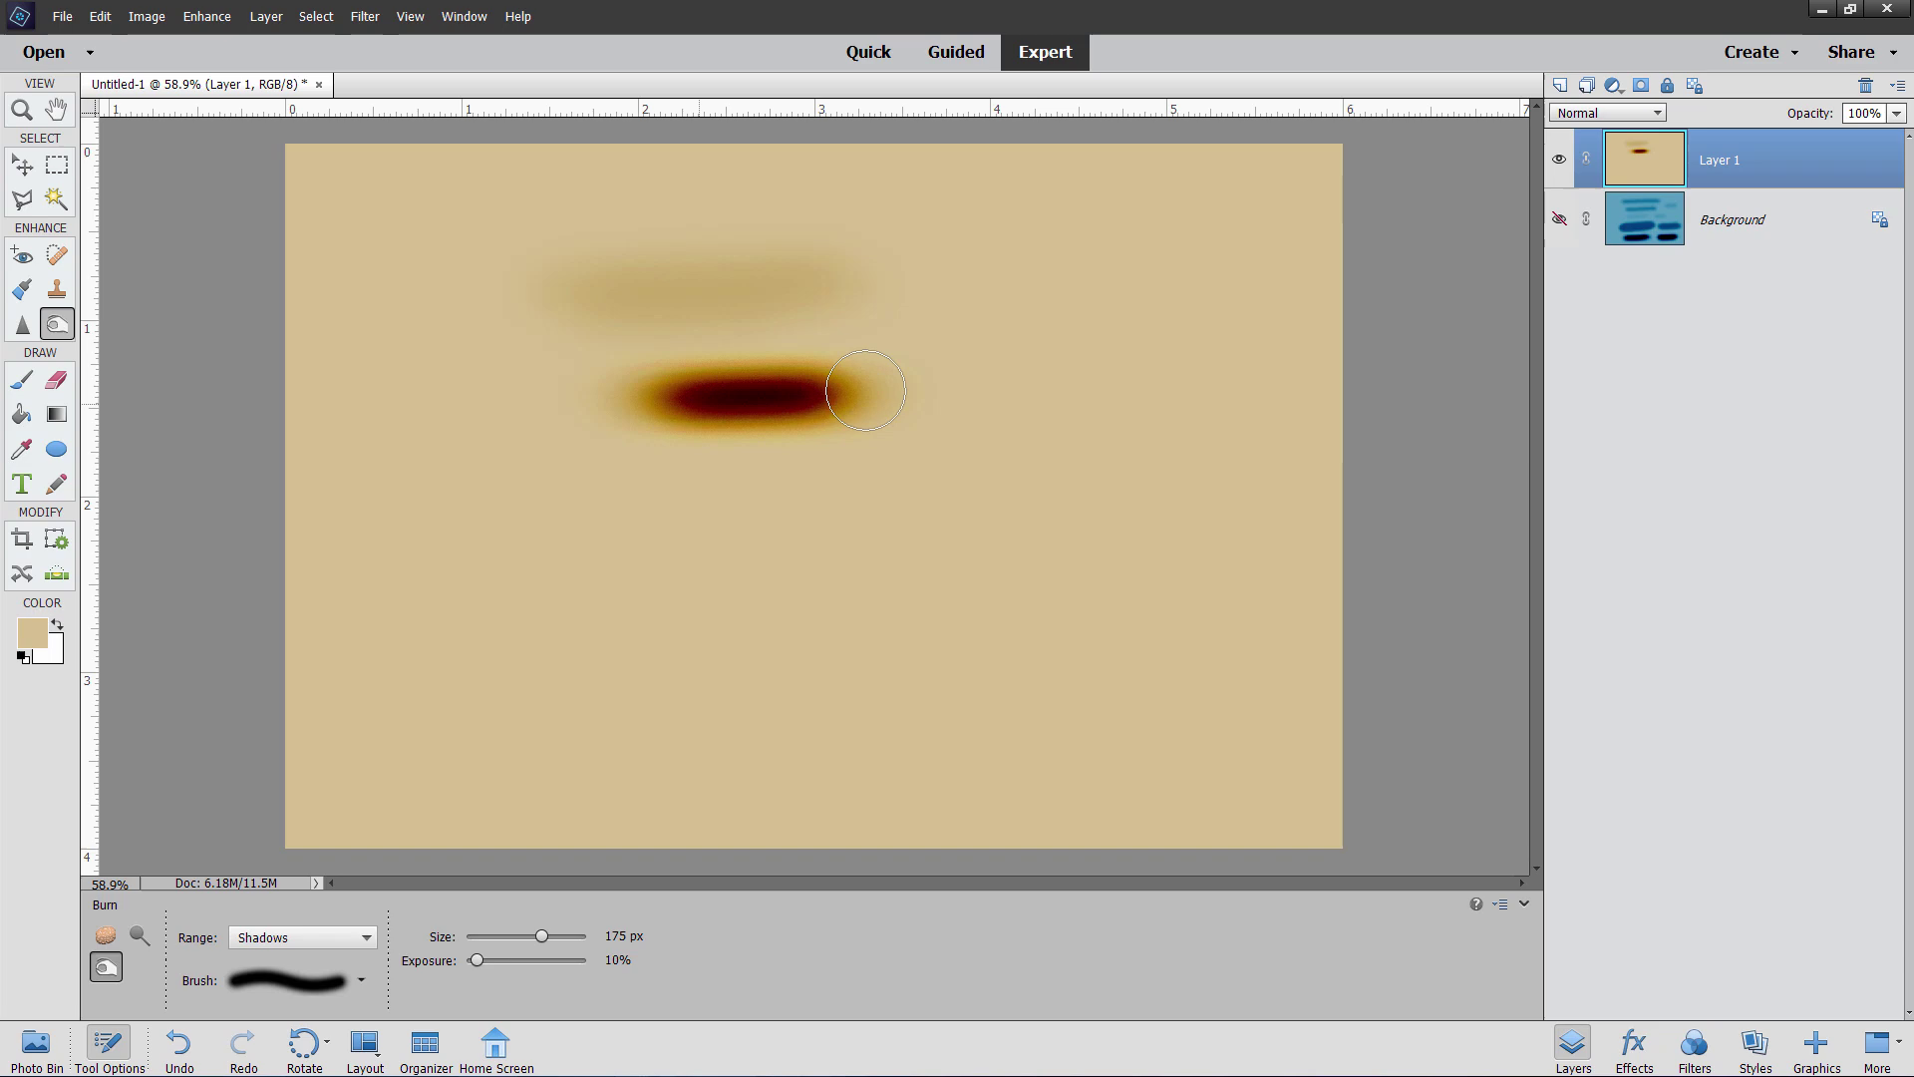
click(21, 110)
click(782, 388)
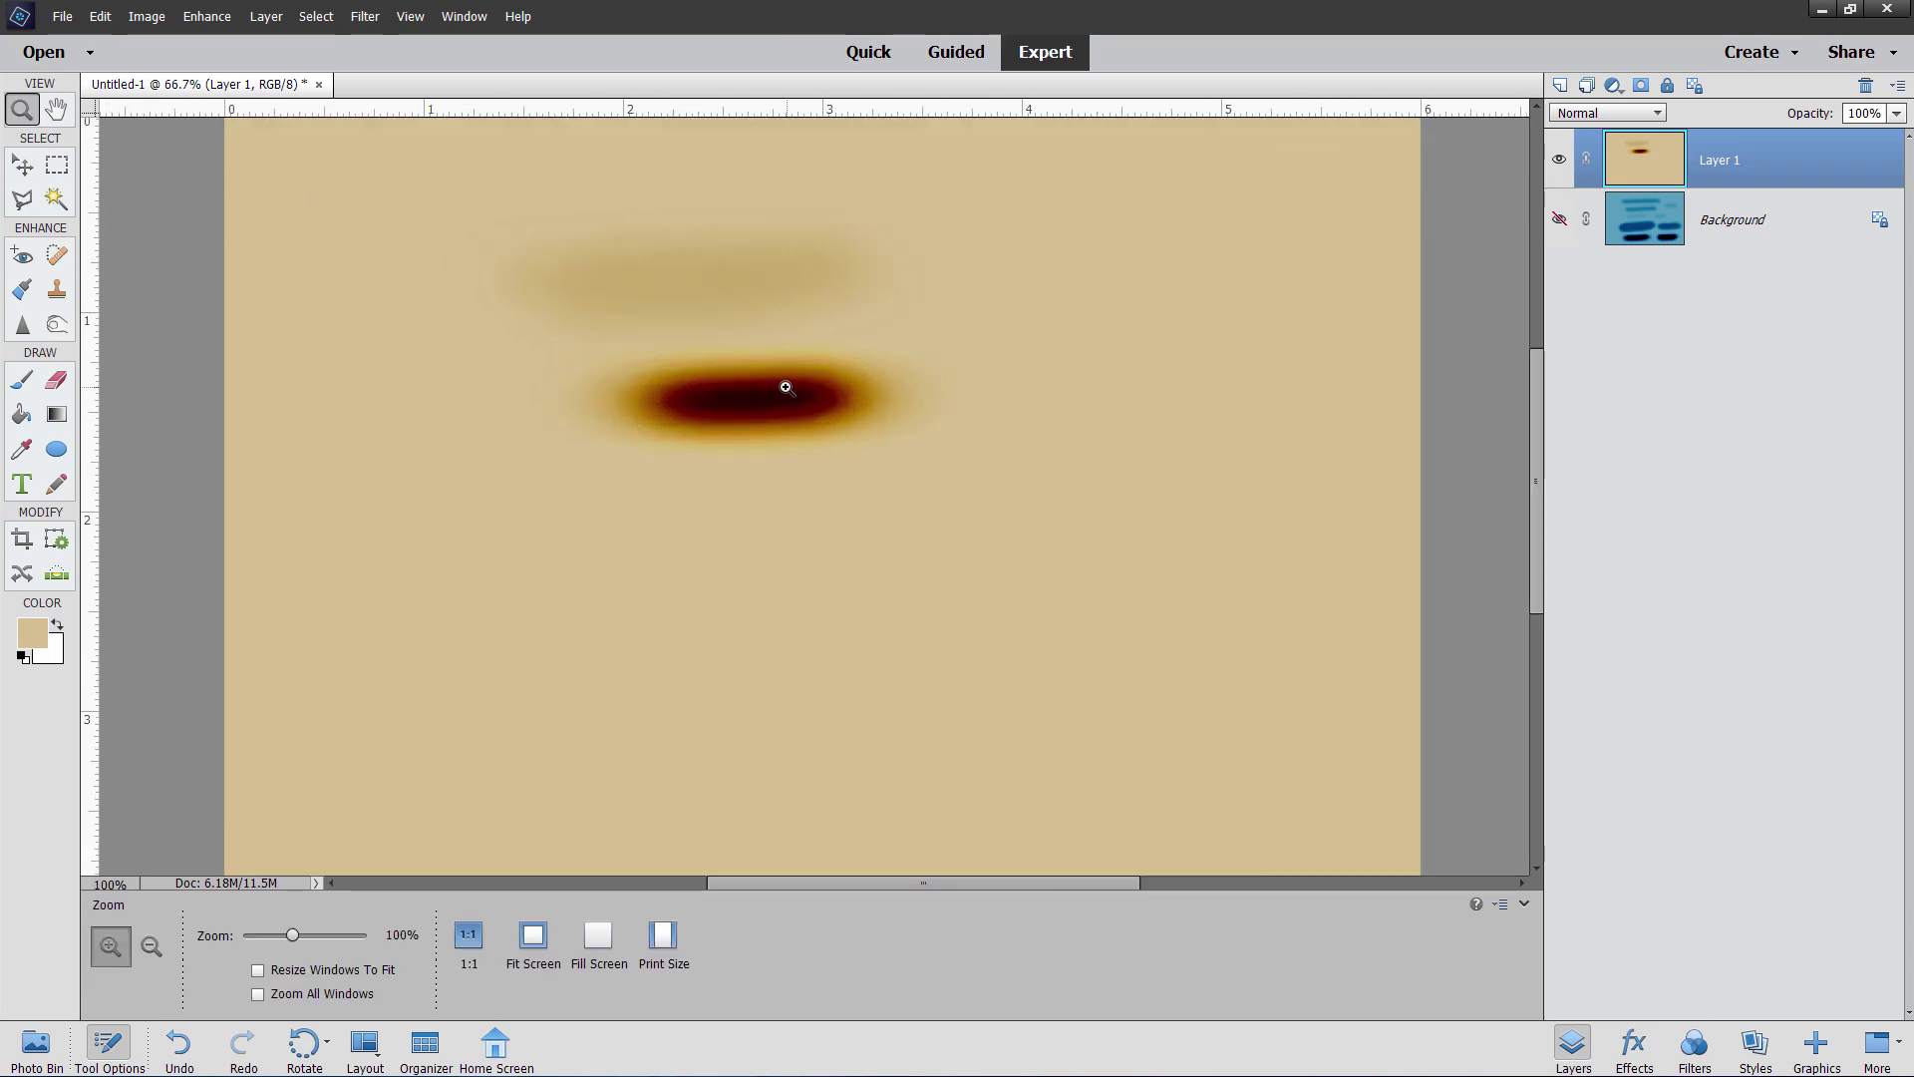
click(764, 385)
click(735, 376)
click(735, 376)
click(33, 634)
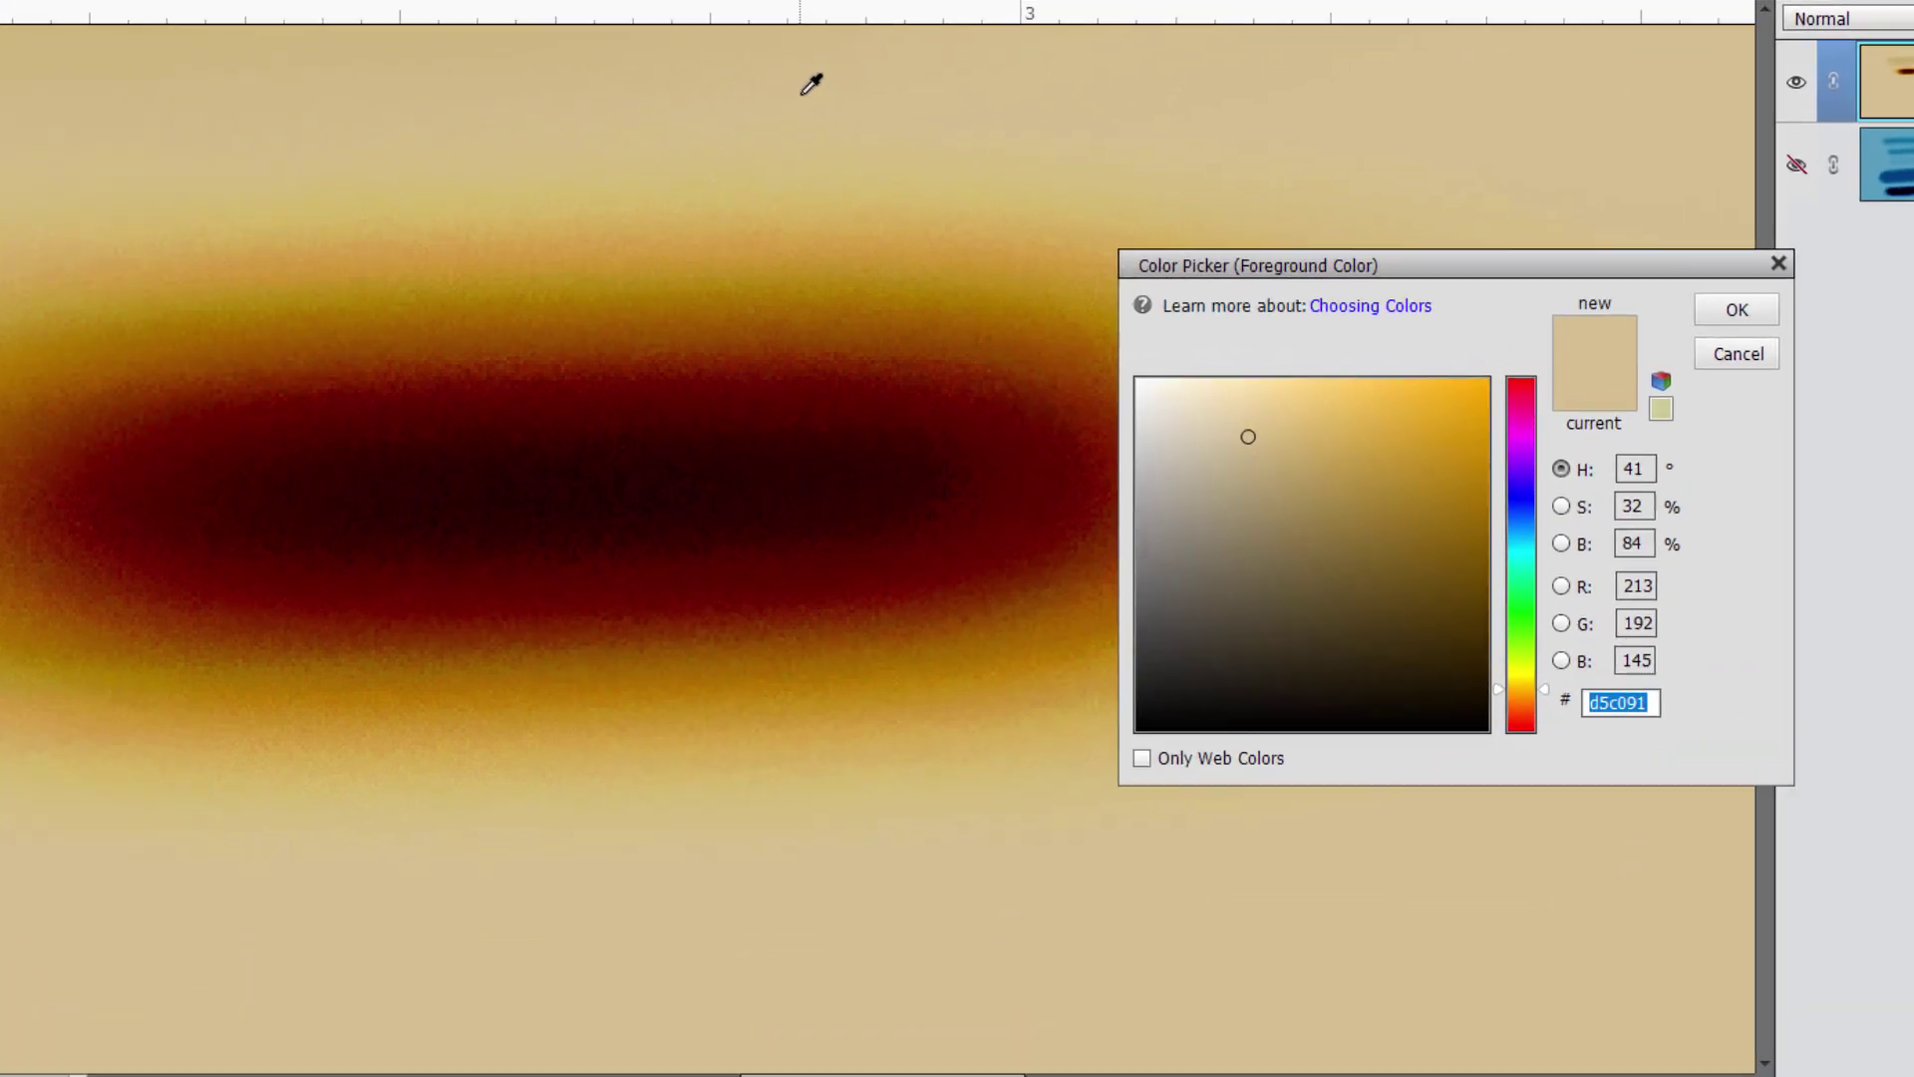
click(857, 159)
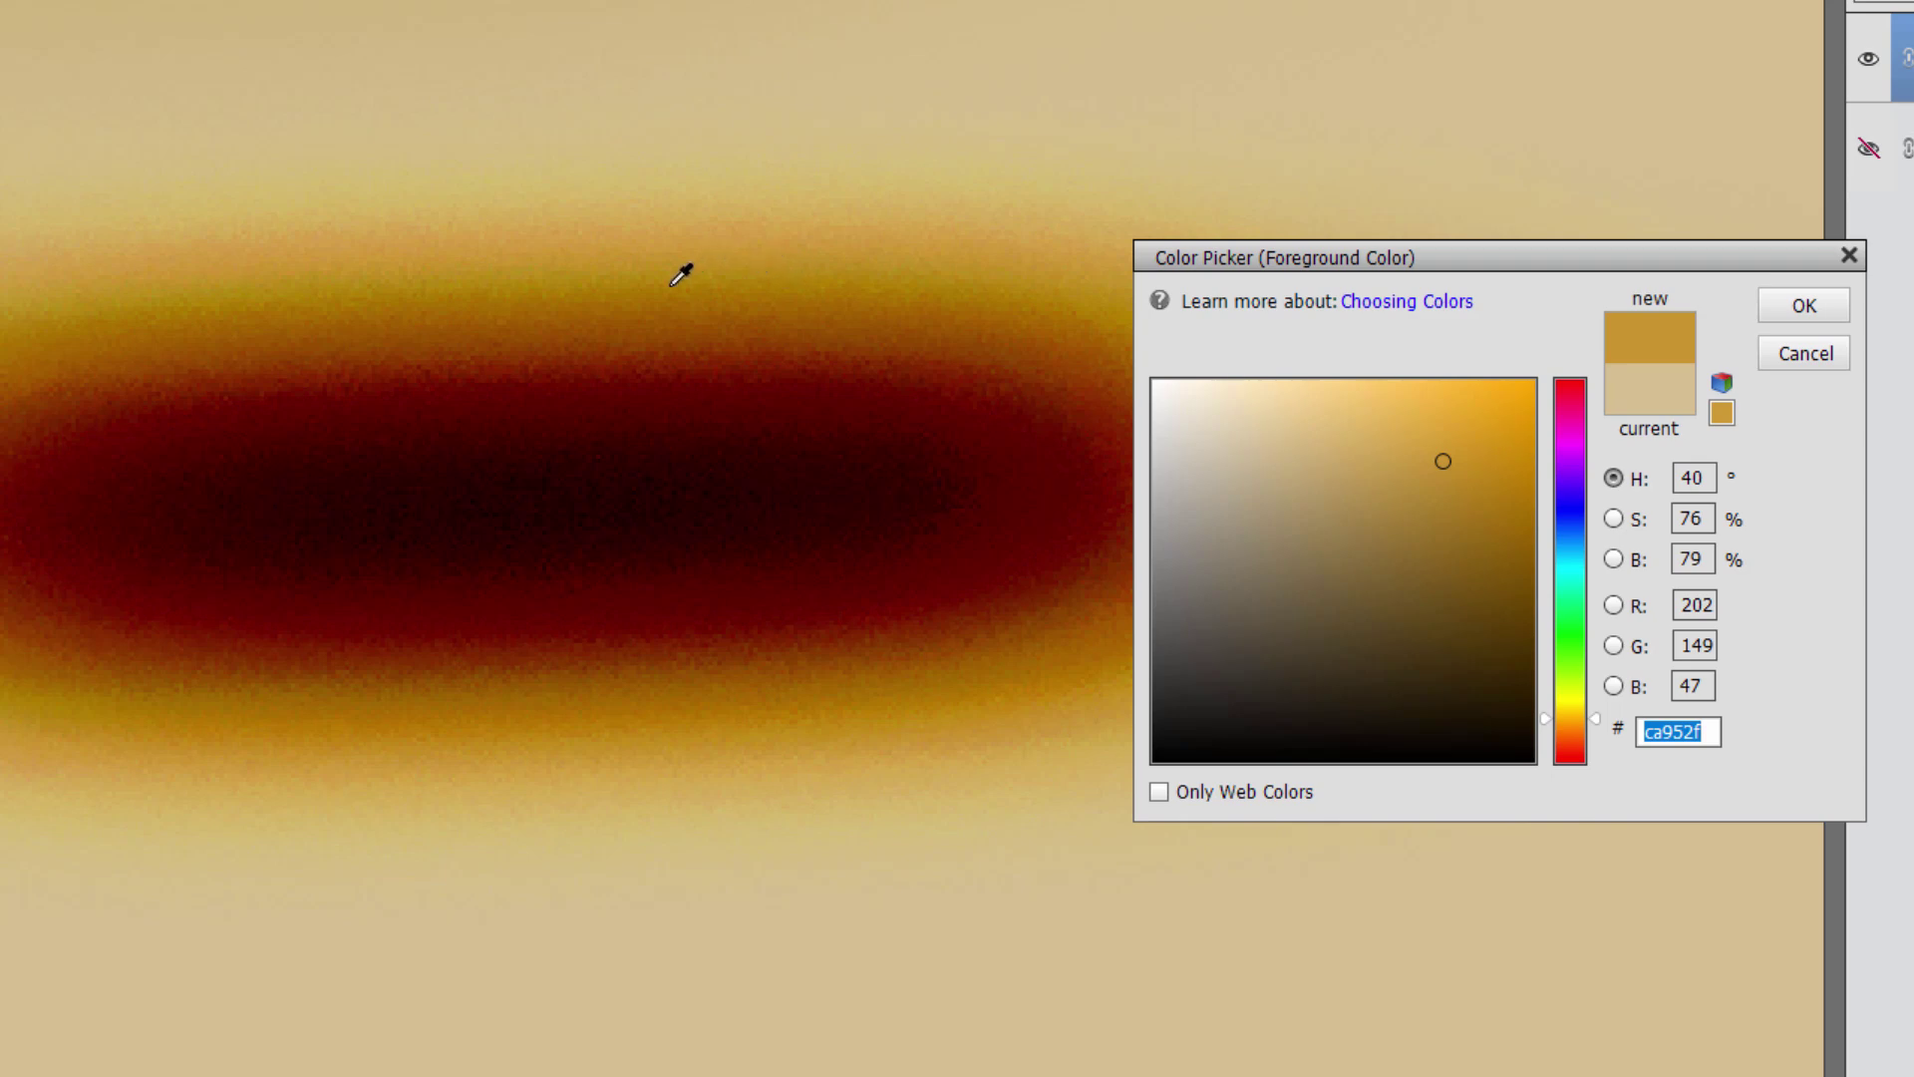
click(673, 280)
click(688, 289)
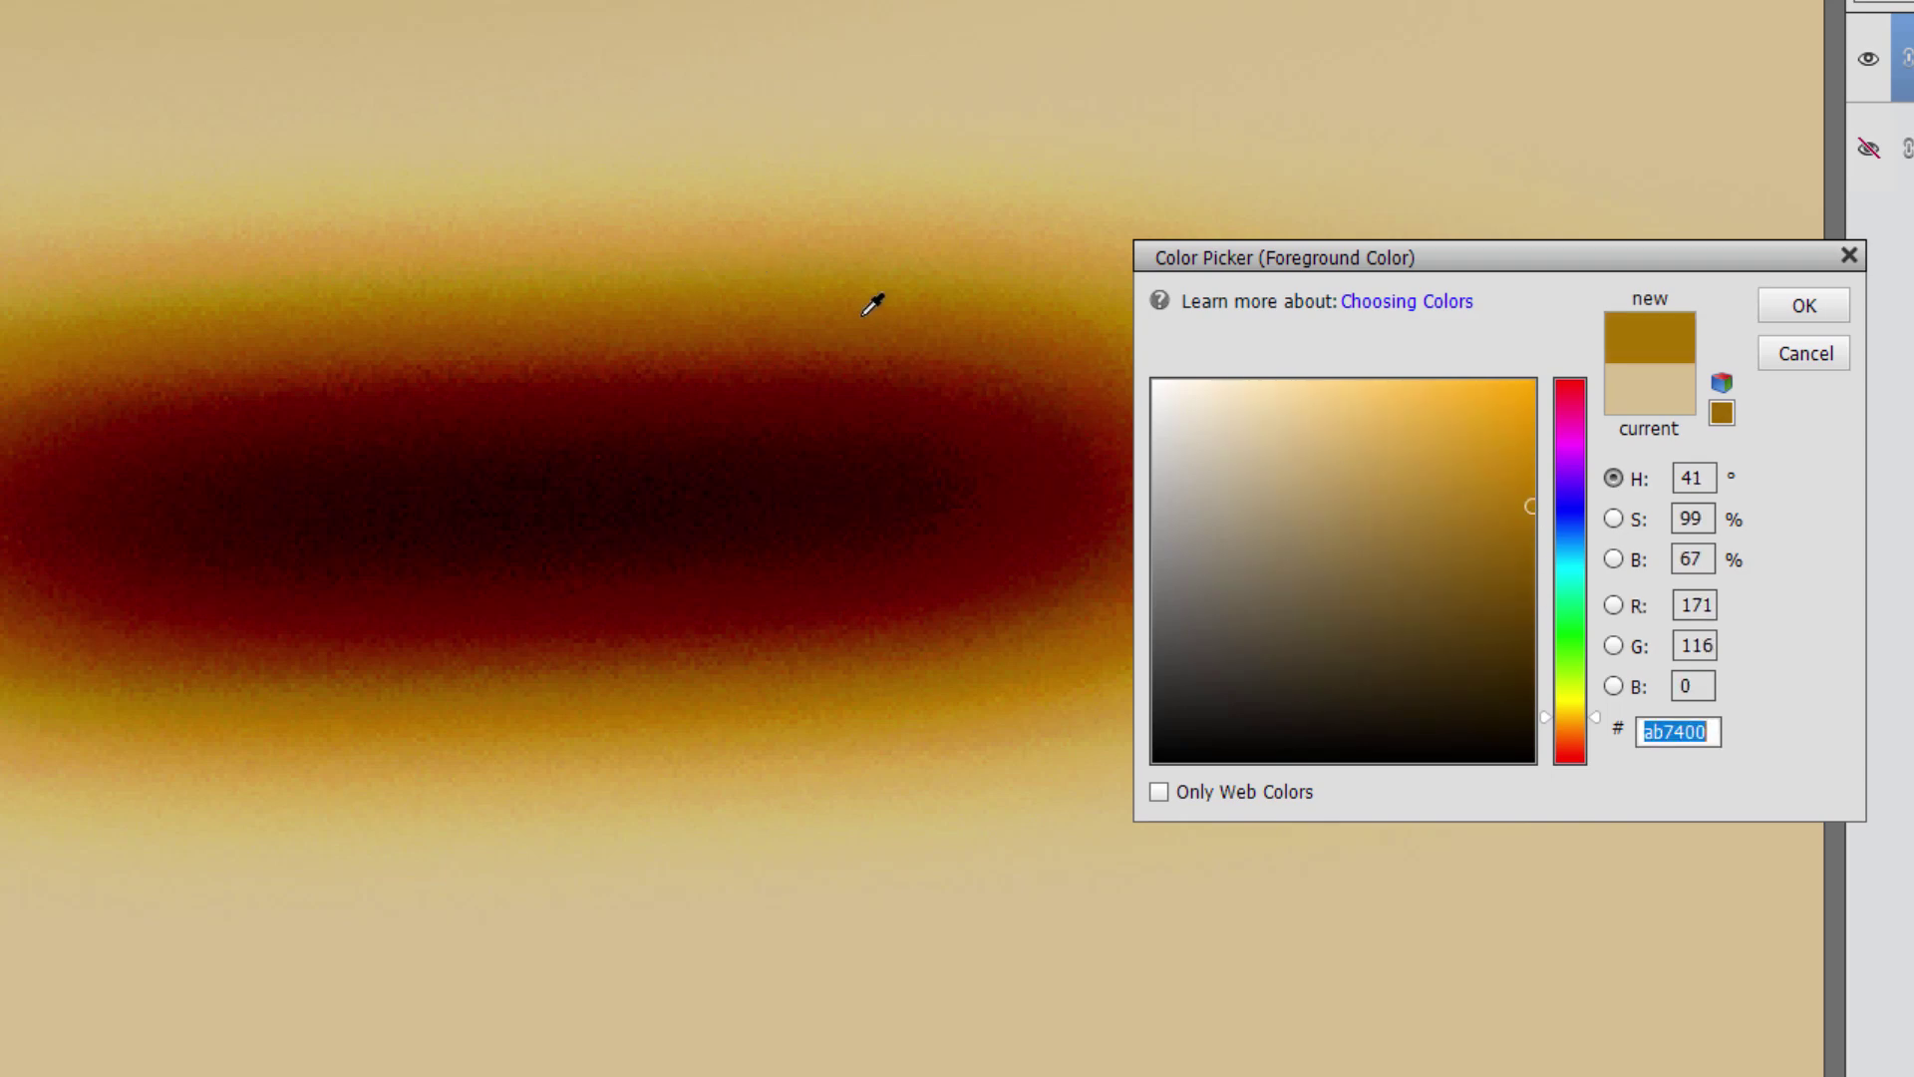
click(698, 291)
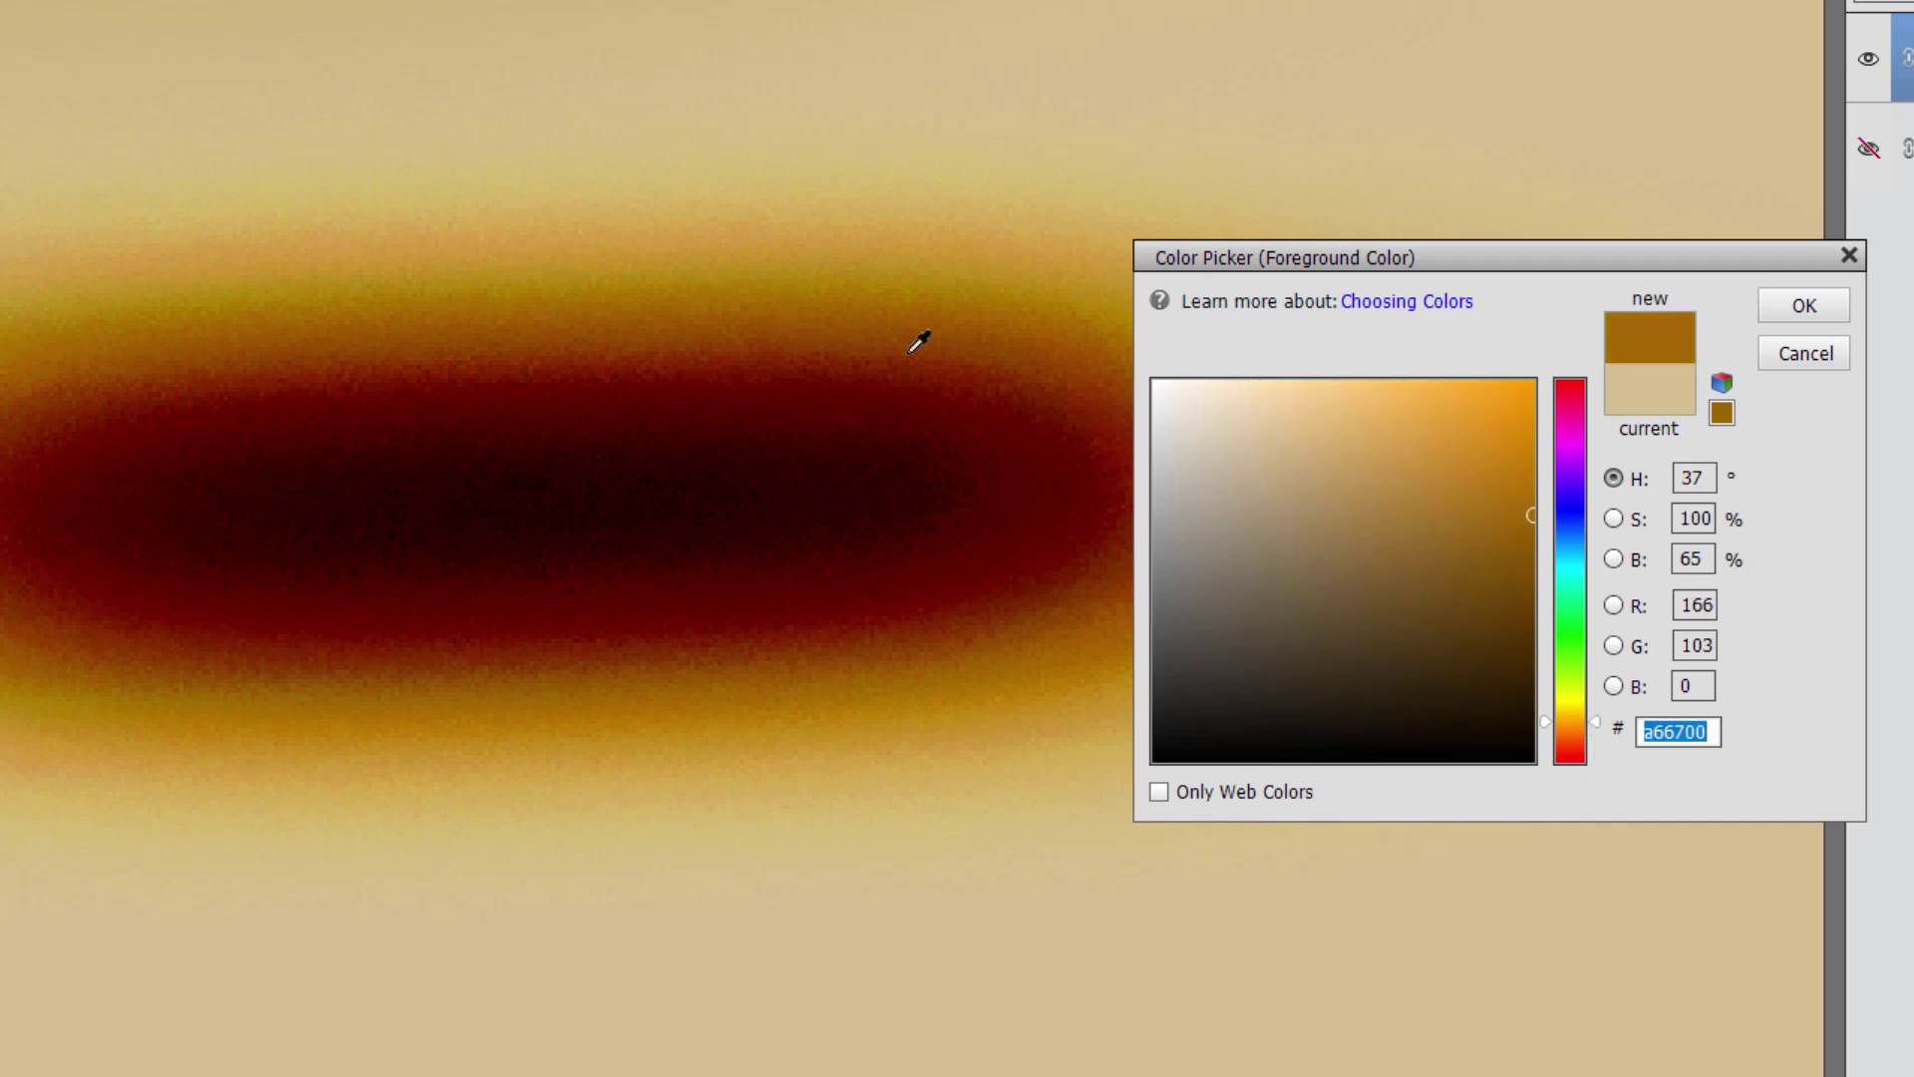
click(746, 359)
click(738, 448)
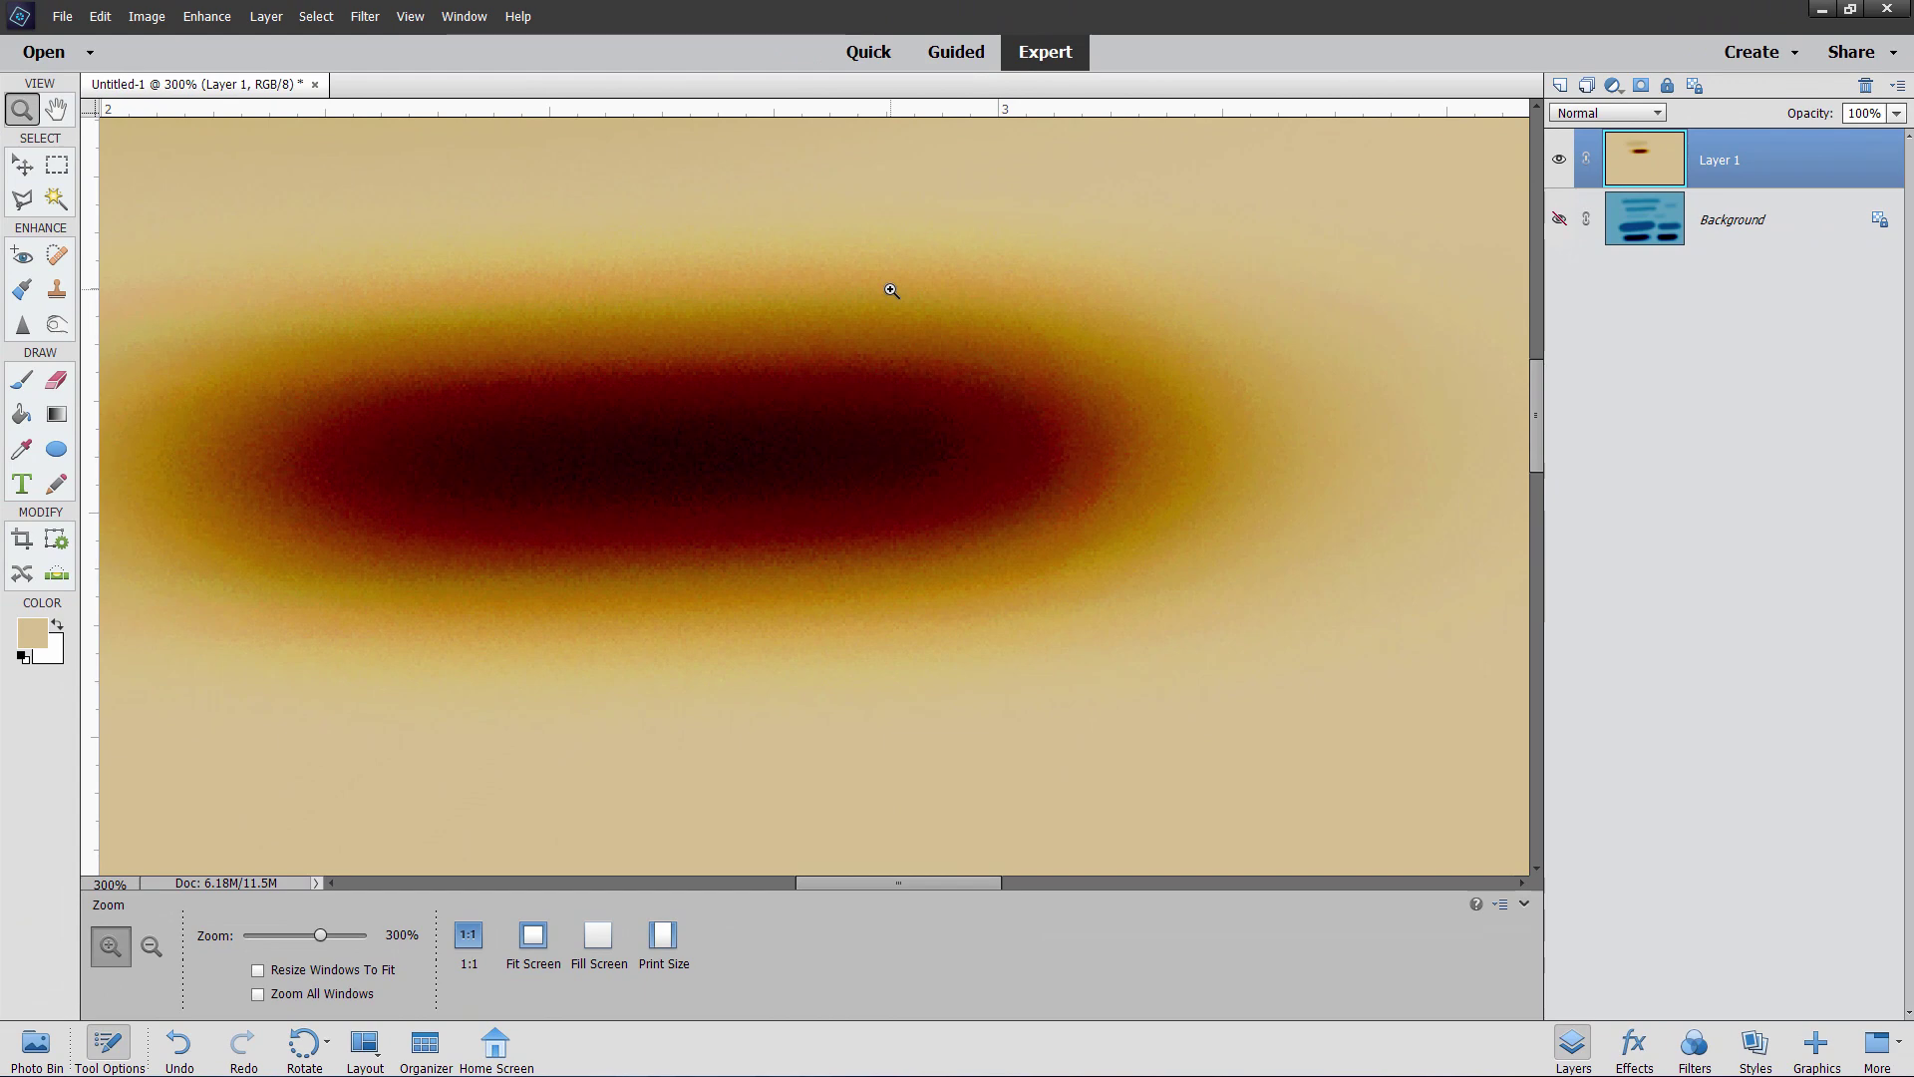
- Dodge two bands below the dark streak, one pale cream and one nearly white
key(ctrl+0)
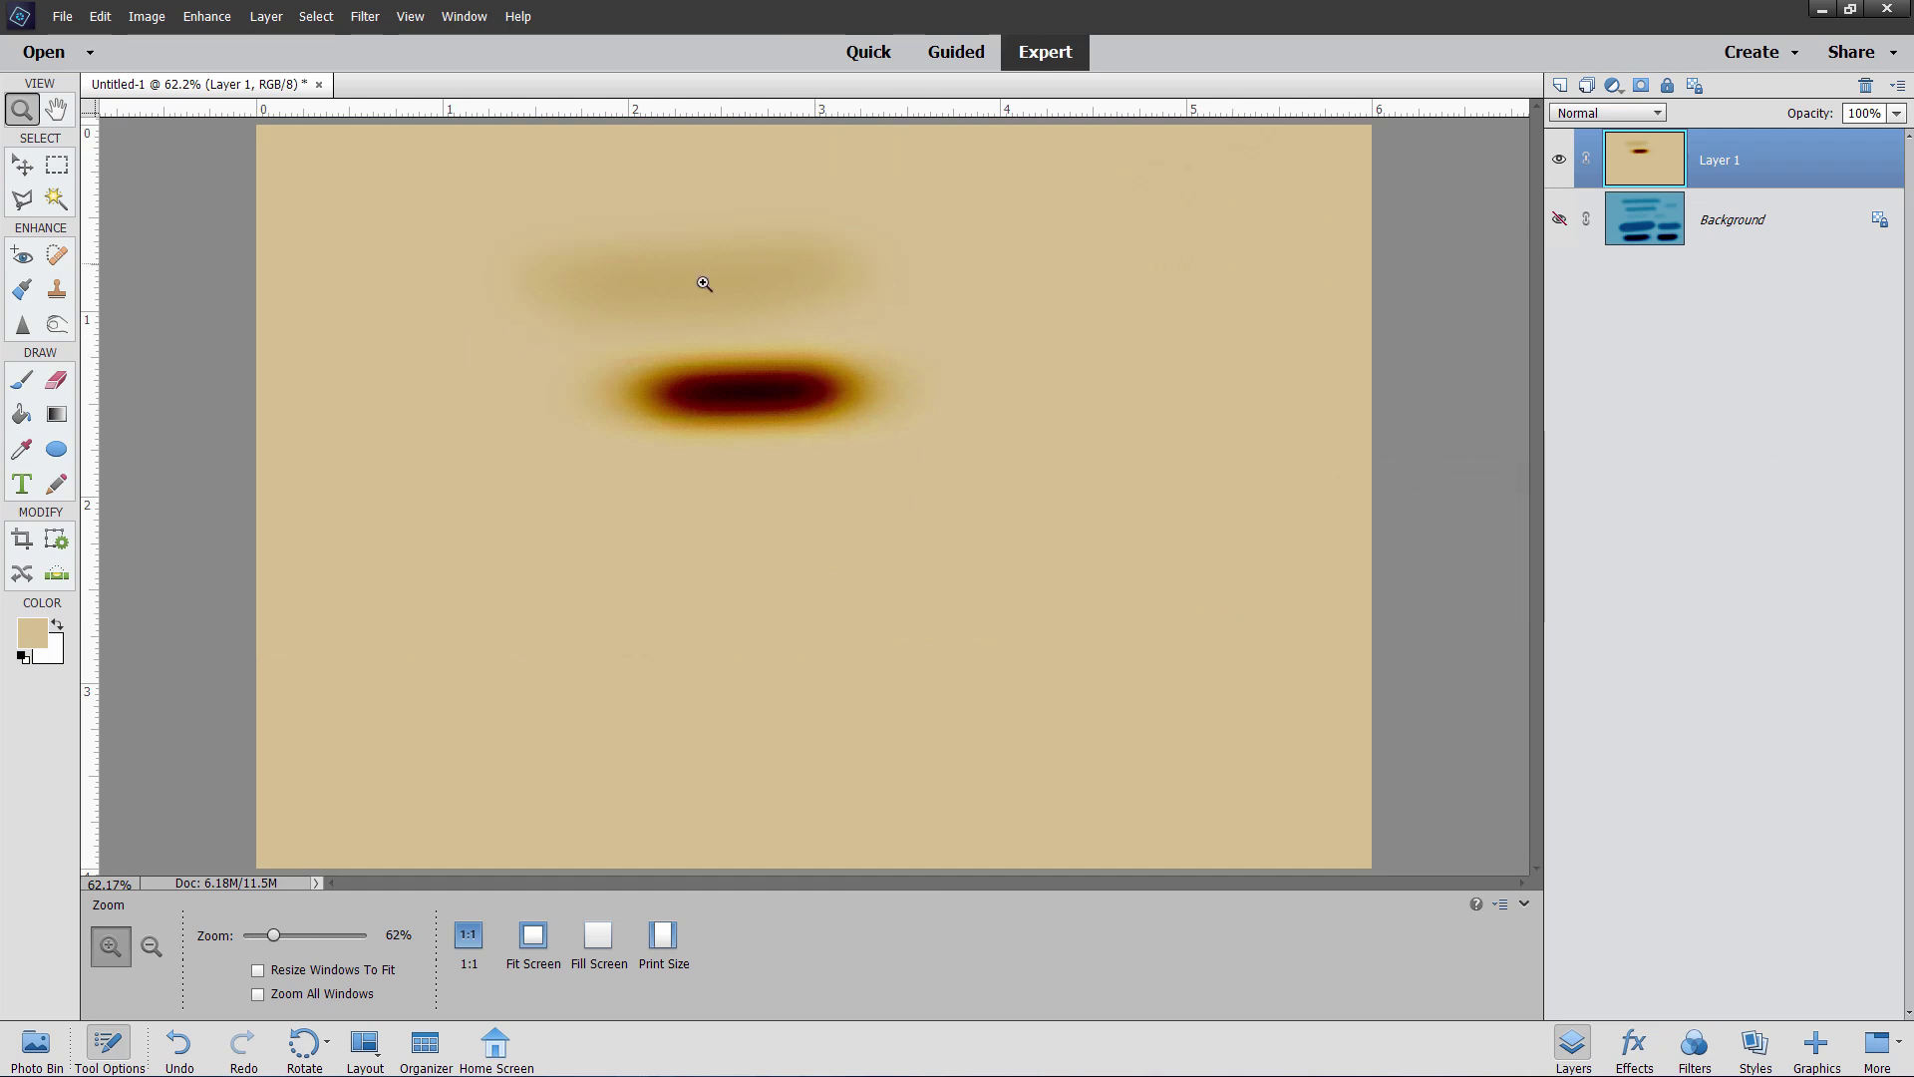
click(57, 325)
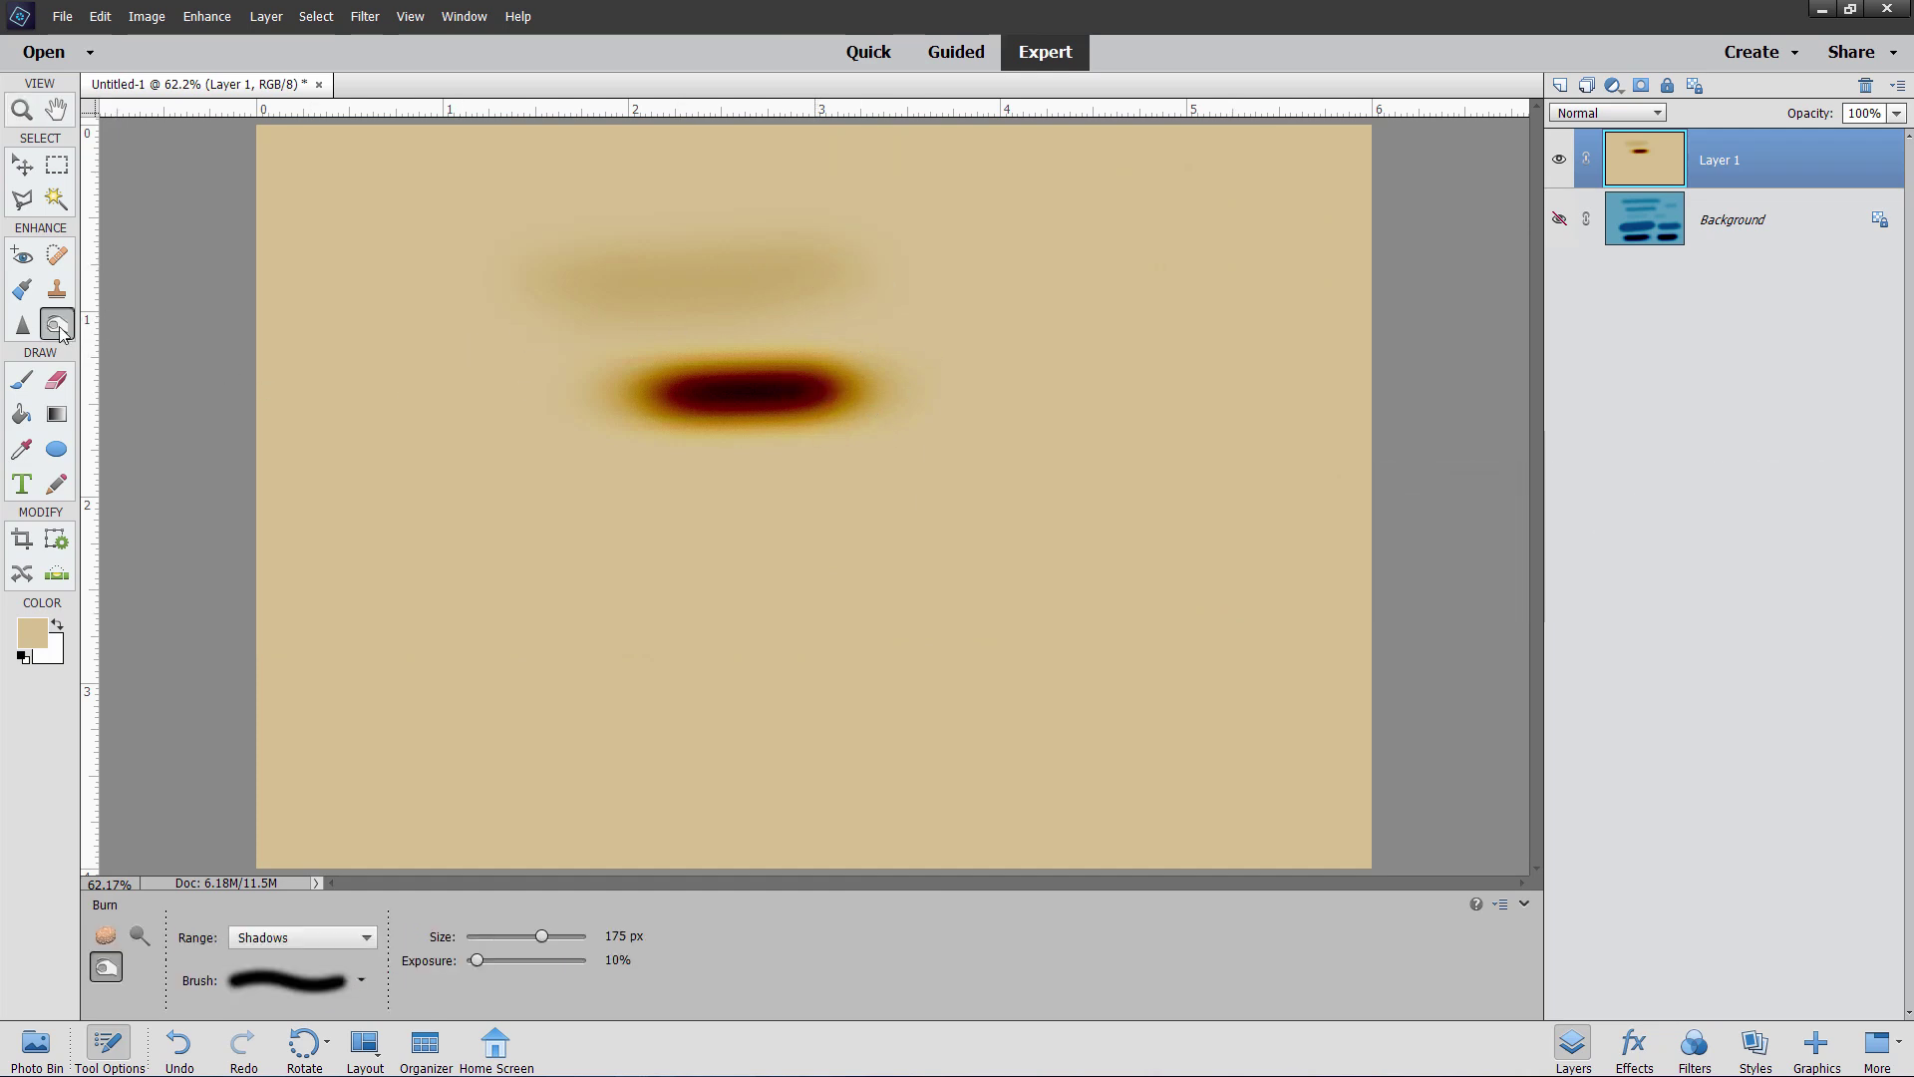
click(140, 935)
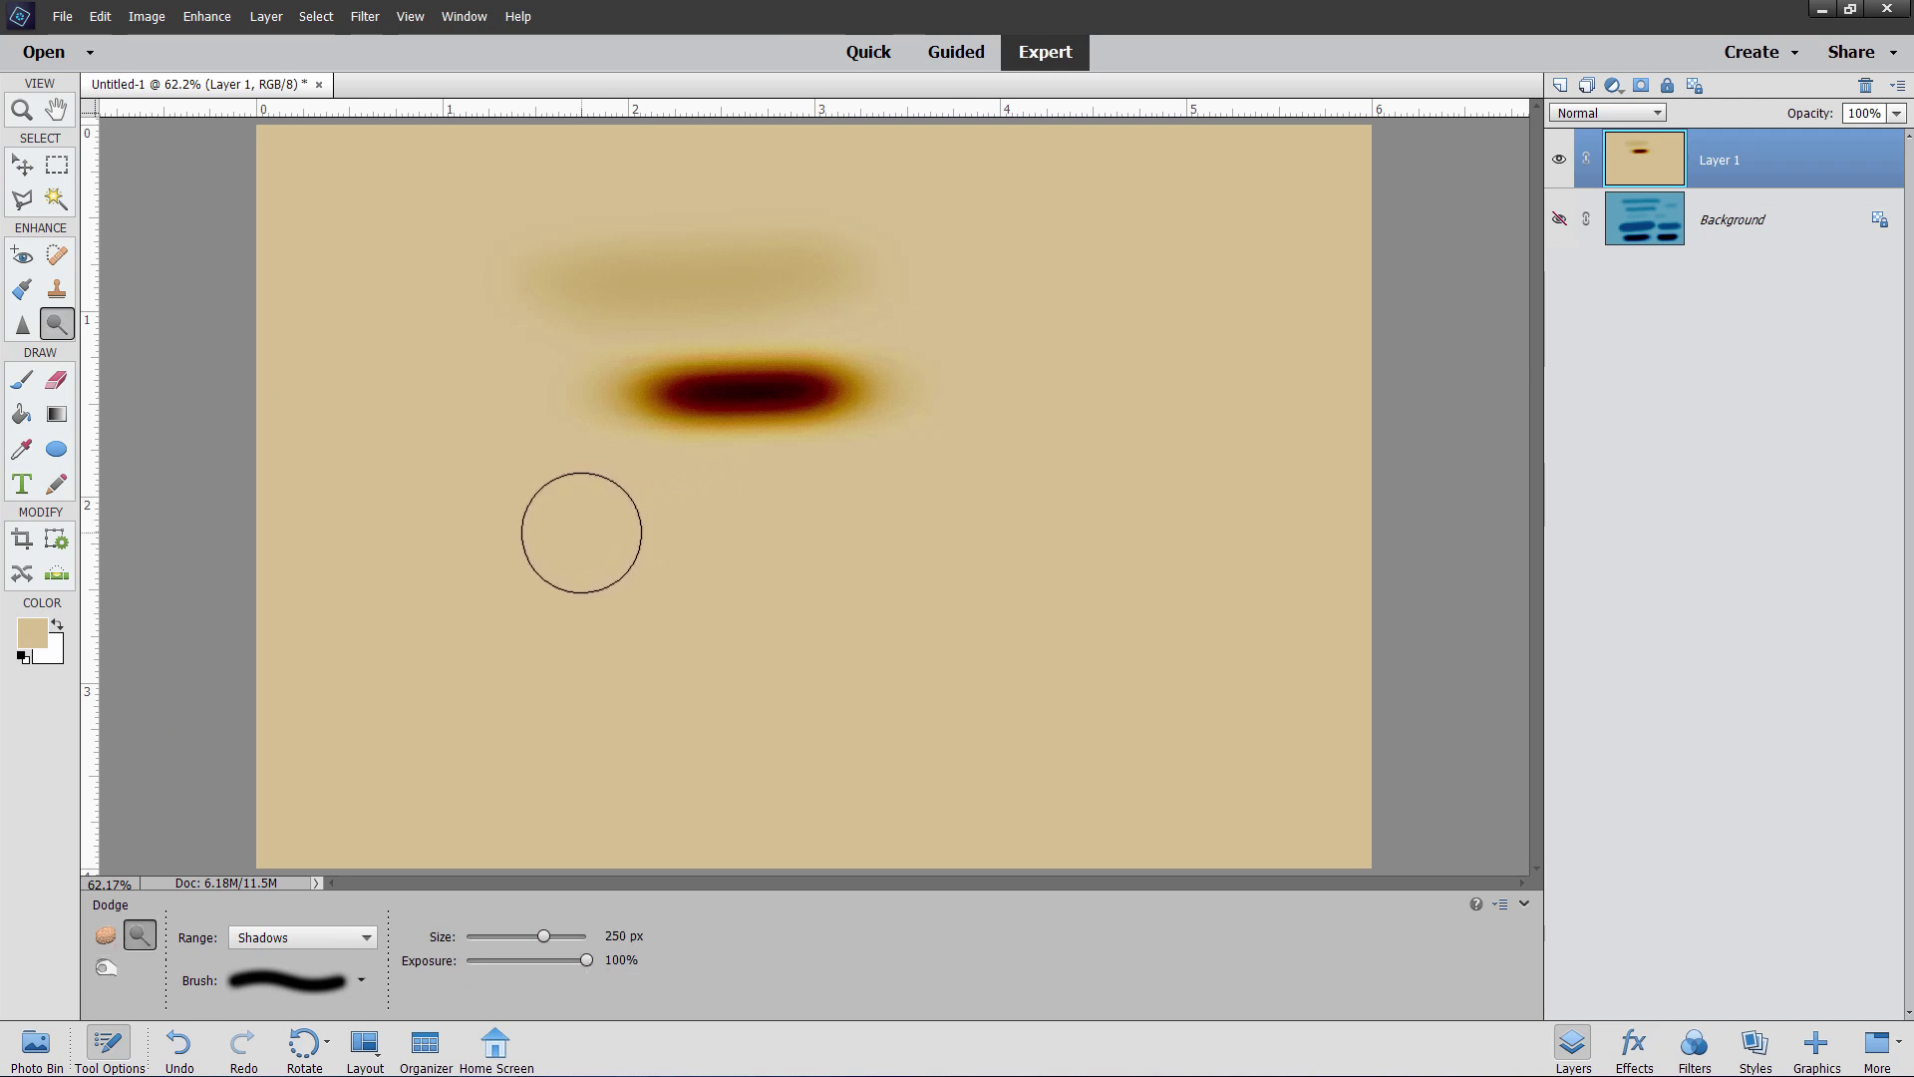
mouse_move(581, 529)
mouse_down()
mouse_move(808, 529)
mouse_move(559, 538)
mouse_move(974, 517)
mouse_move(561, 537)
mouse_move(936, 534)
mouse_move(572, 547)
mouse_move(894, 534)
mouse_move(606, 541)
mouse_move(850, 539)
mouse_up()
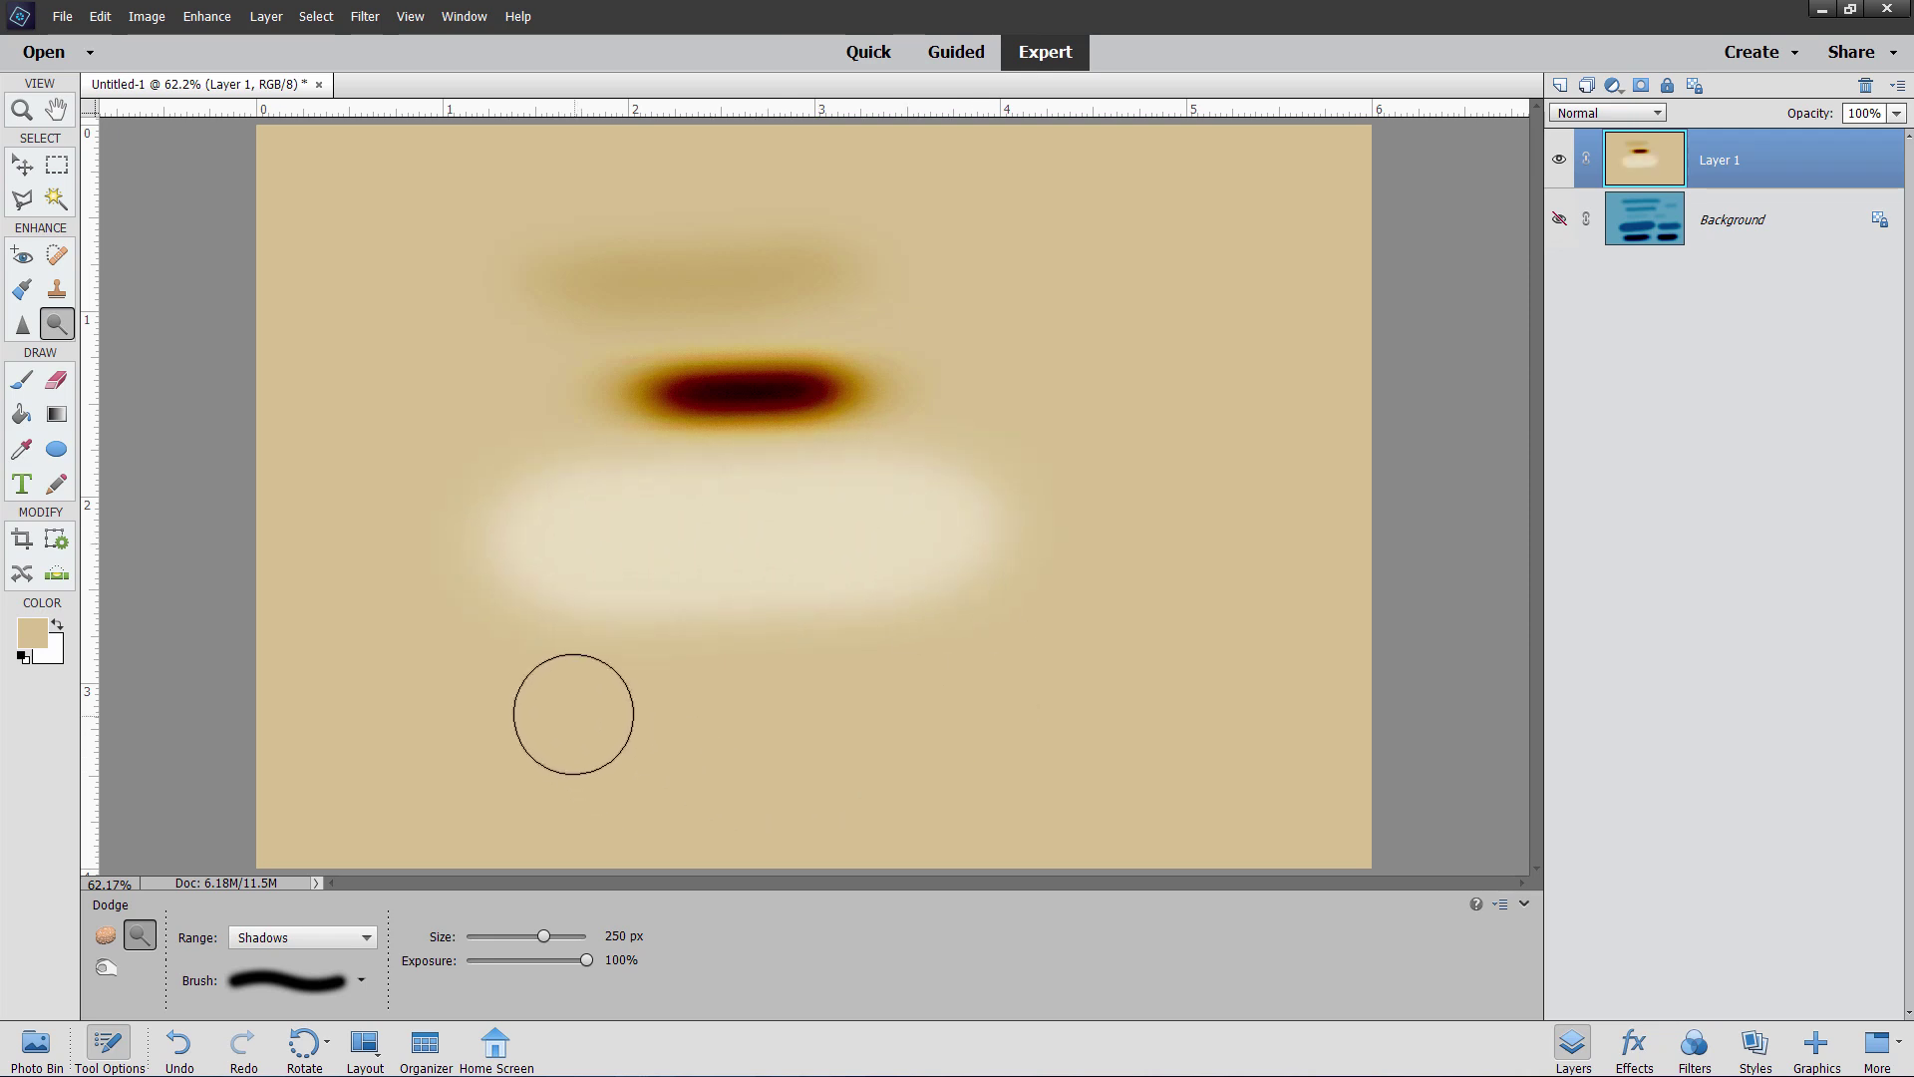
drag(573, 714, 718, 706)
mouse_move(833, 698)
mouse_down()
mouse_move(641, 705)
mouse_move(948, 692)
mouse_move(632, 712)
mouse_move(944, 692)
mouse_move(607, 697)
mouse_move(929, 686)
mouse_move(641, 713)
mouse_move(936, 692)
mouse_move(675, 697)
mouse_move(927, 684)
mouse_move(736, 703)
mouse_up()
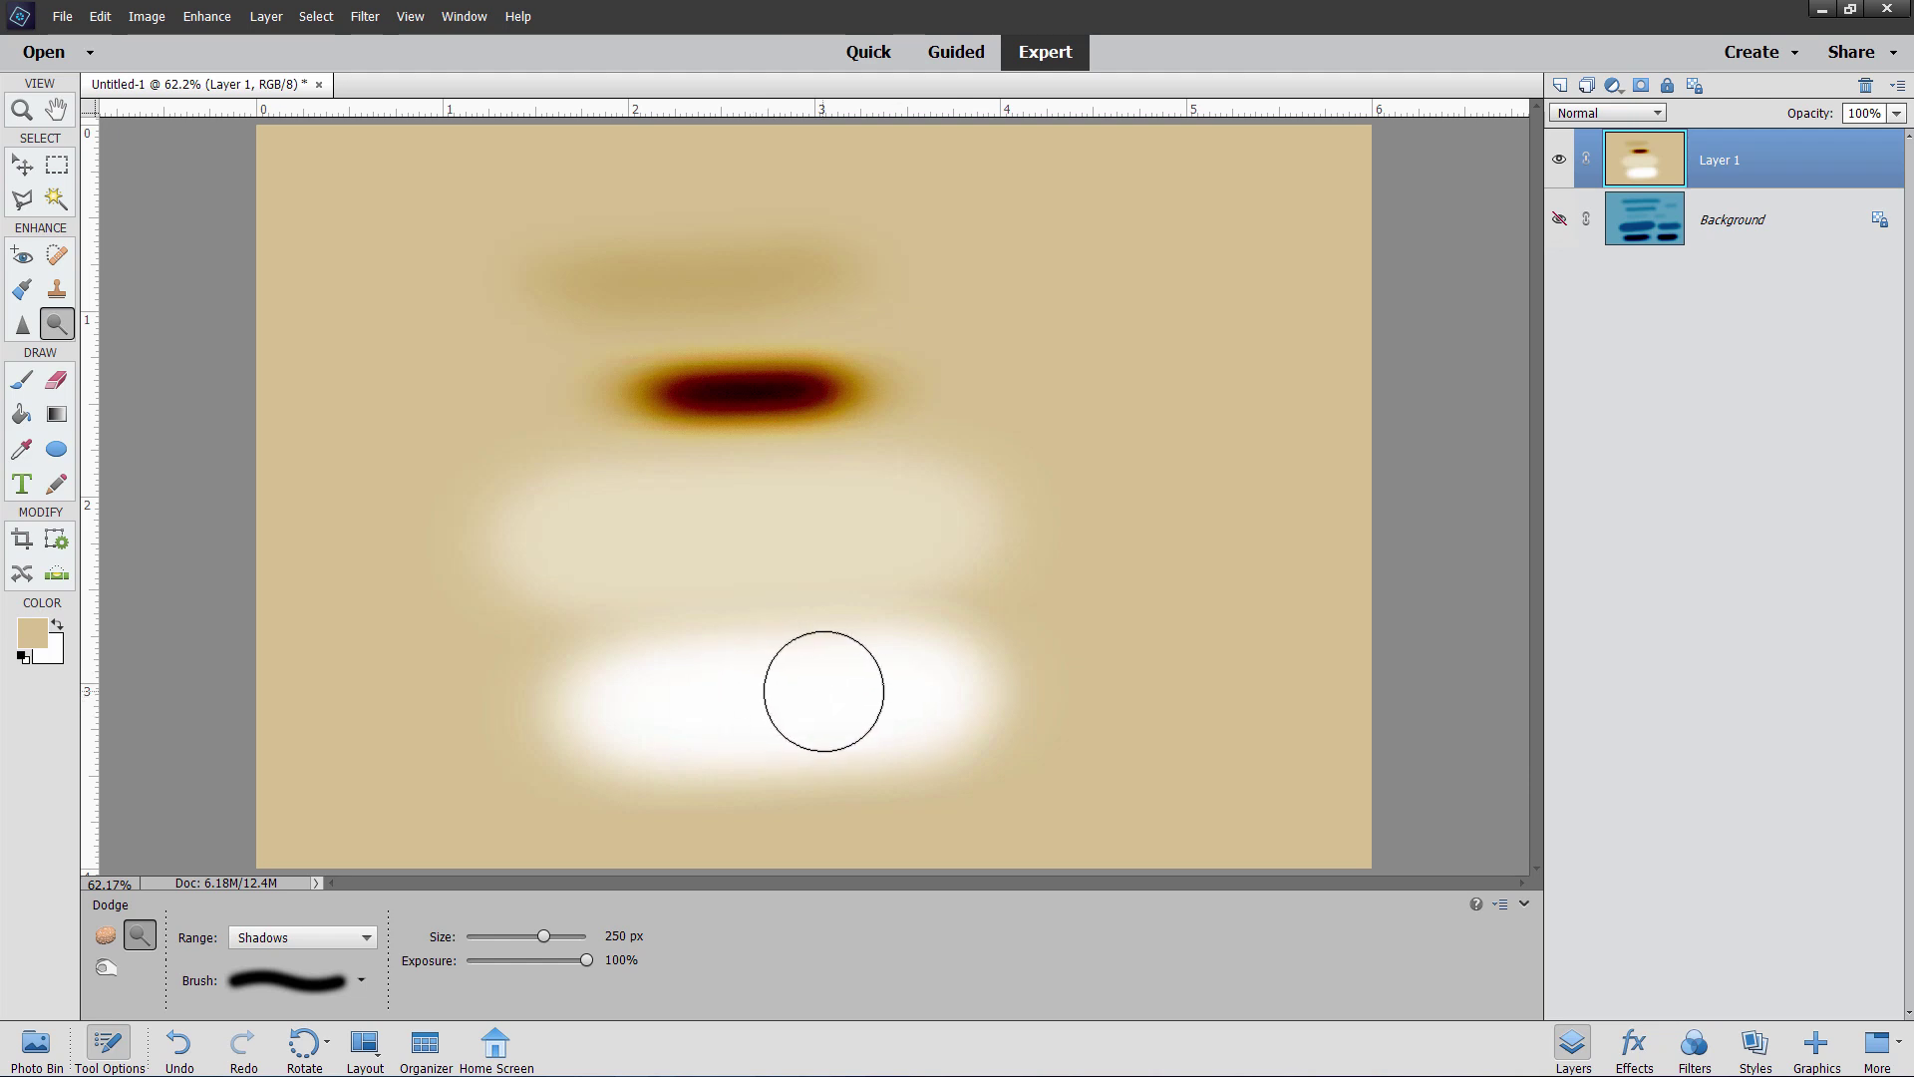
- Zoom in on the white band to check it, then fit the image back in the window
click(22, 110)
click(811, 674)
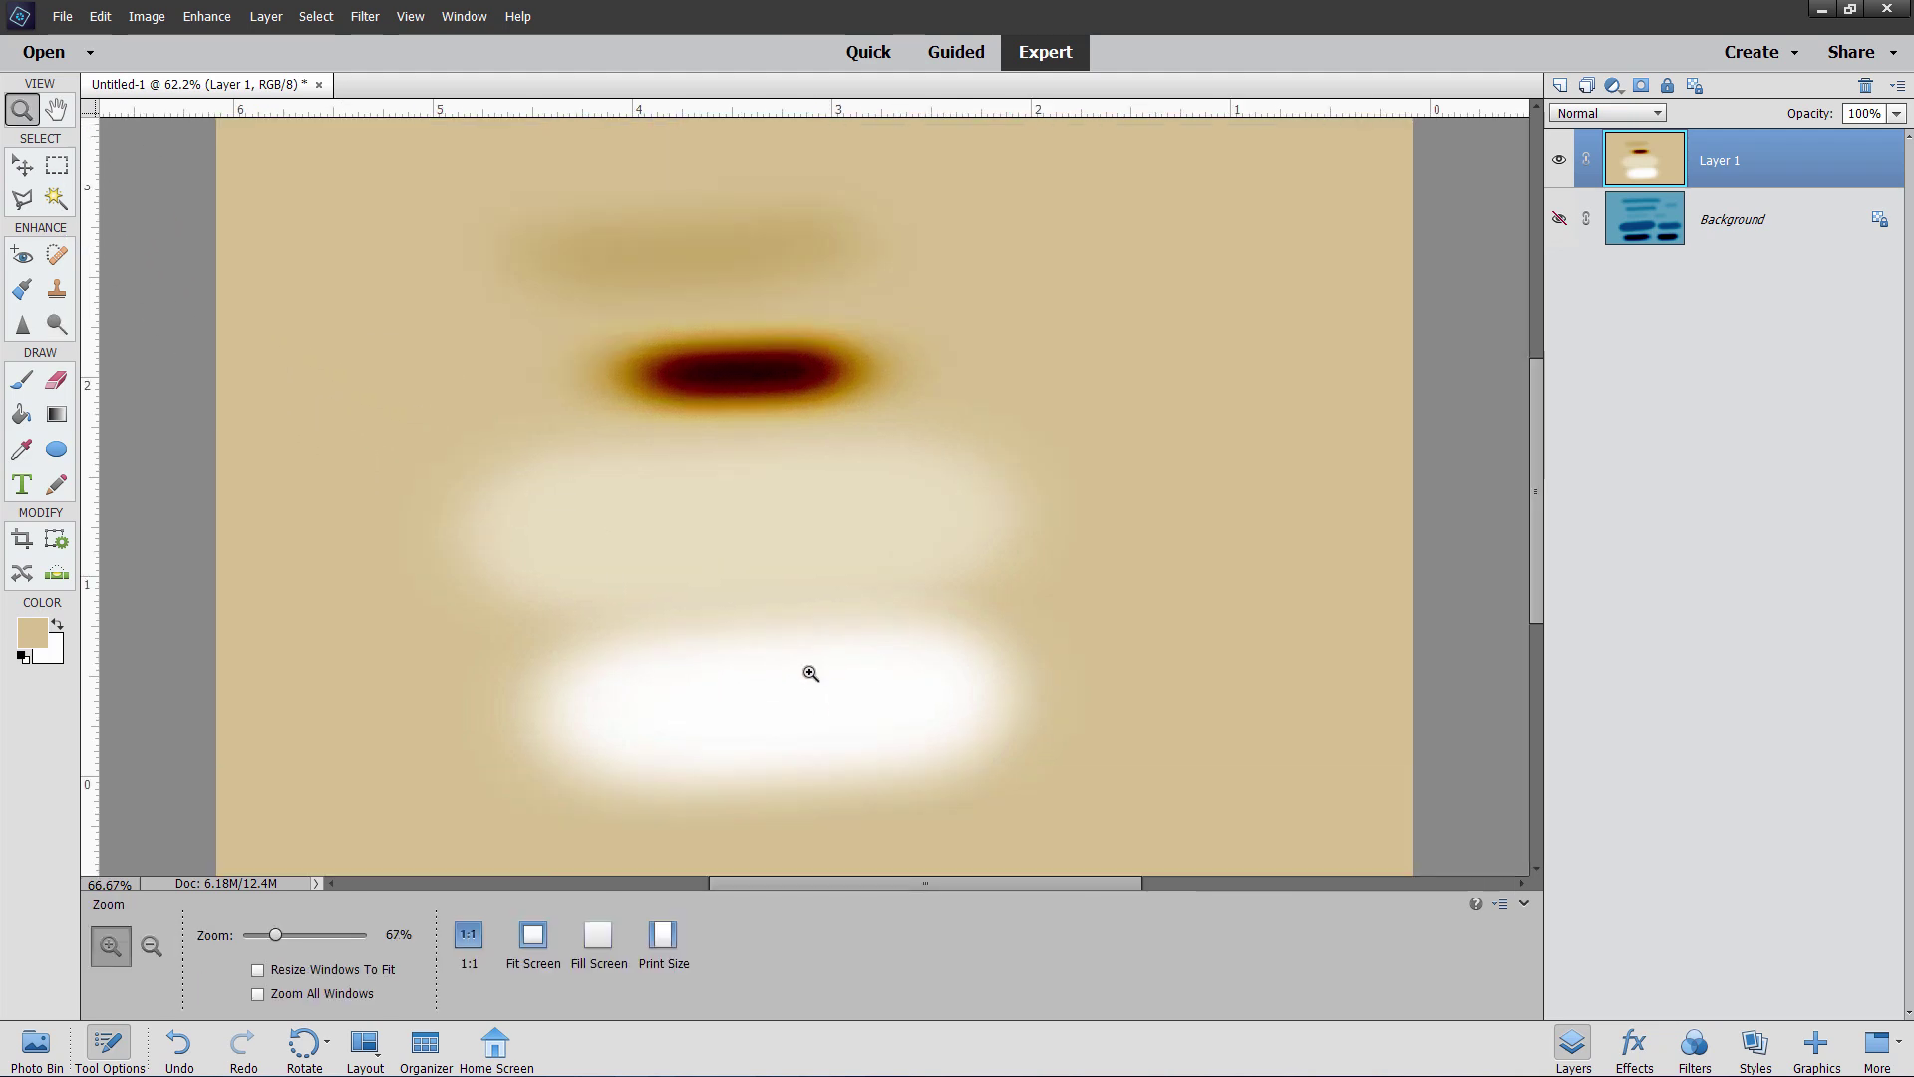
click(810, 674)
click(809, 672)
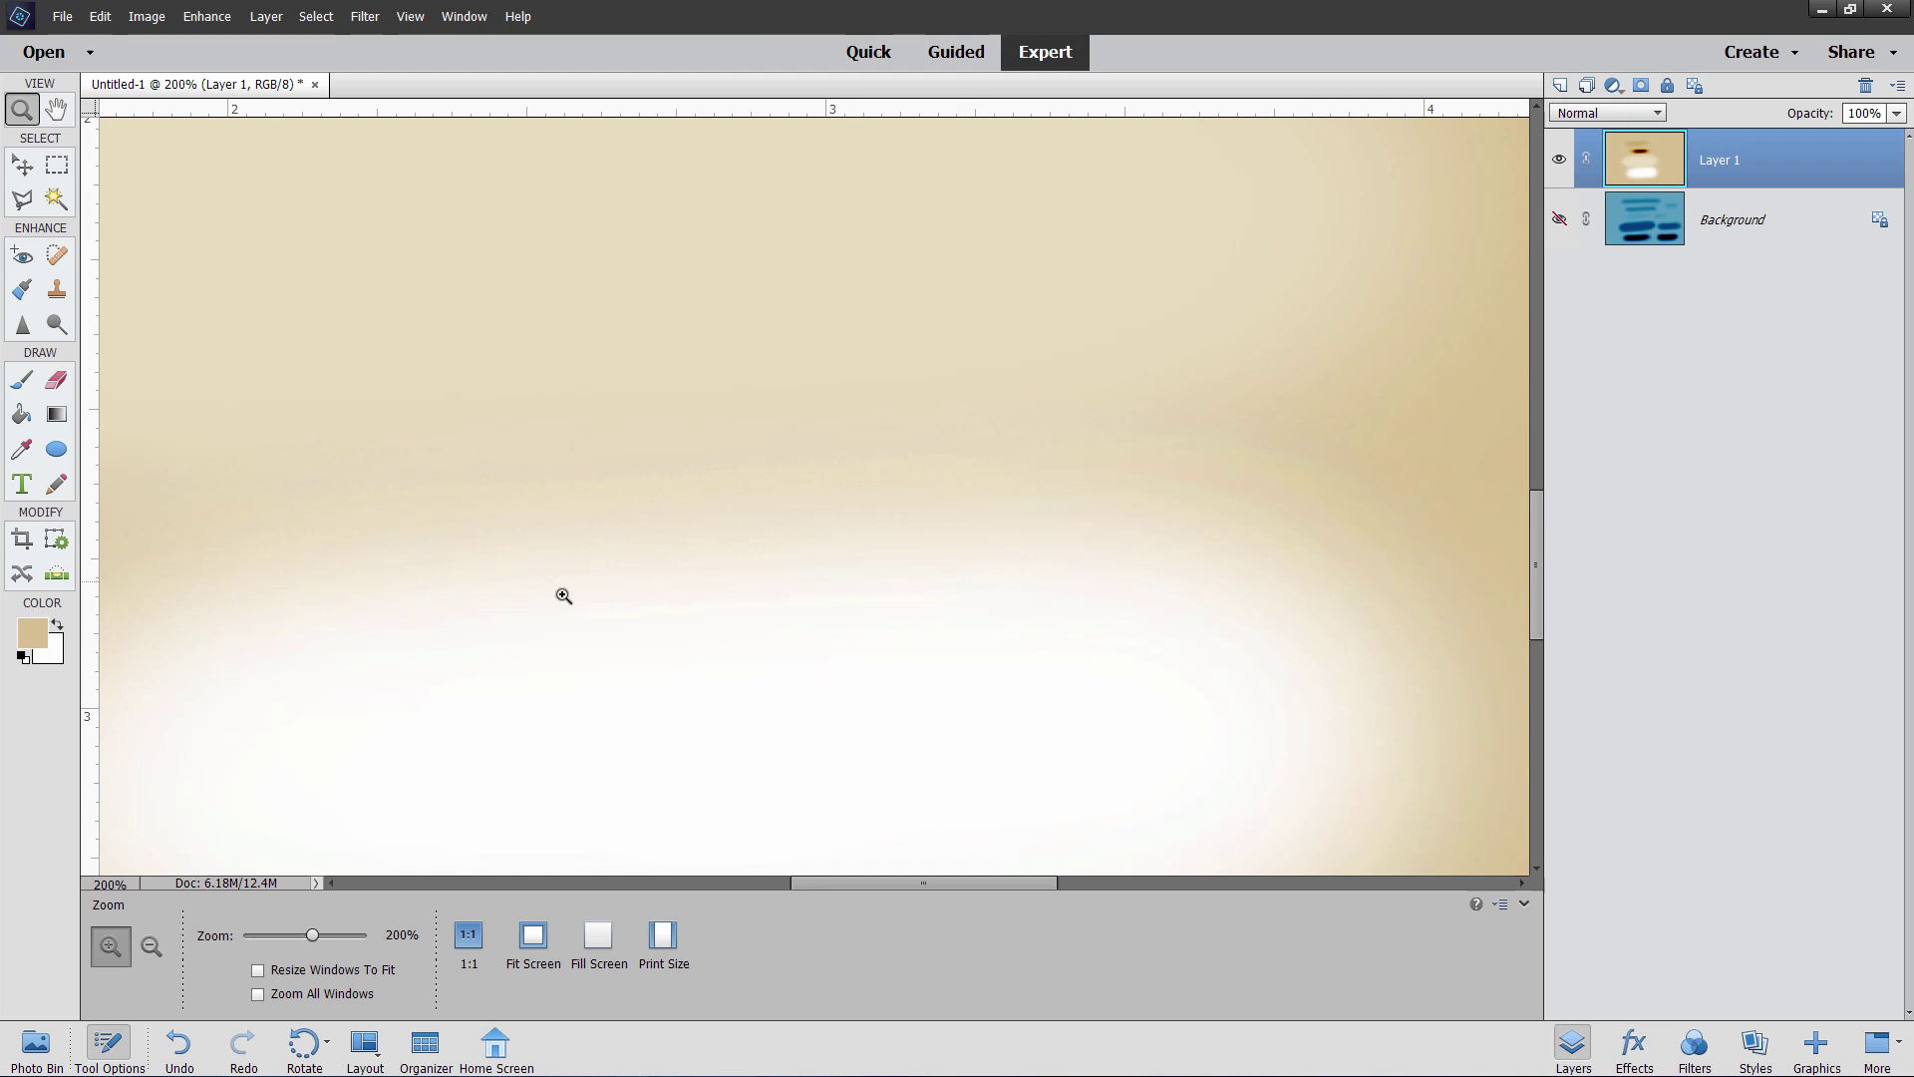
key(ctrl+0)
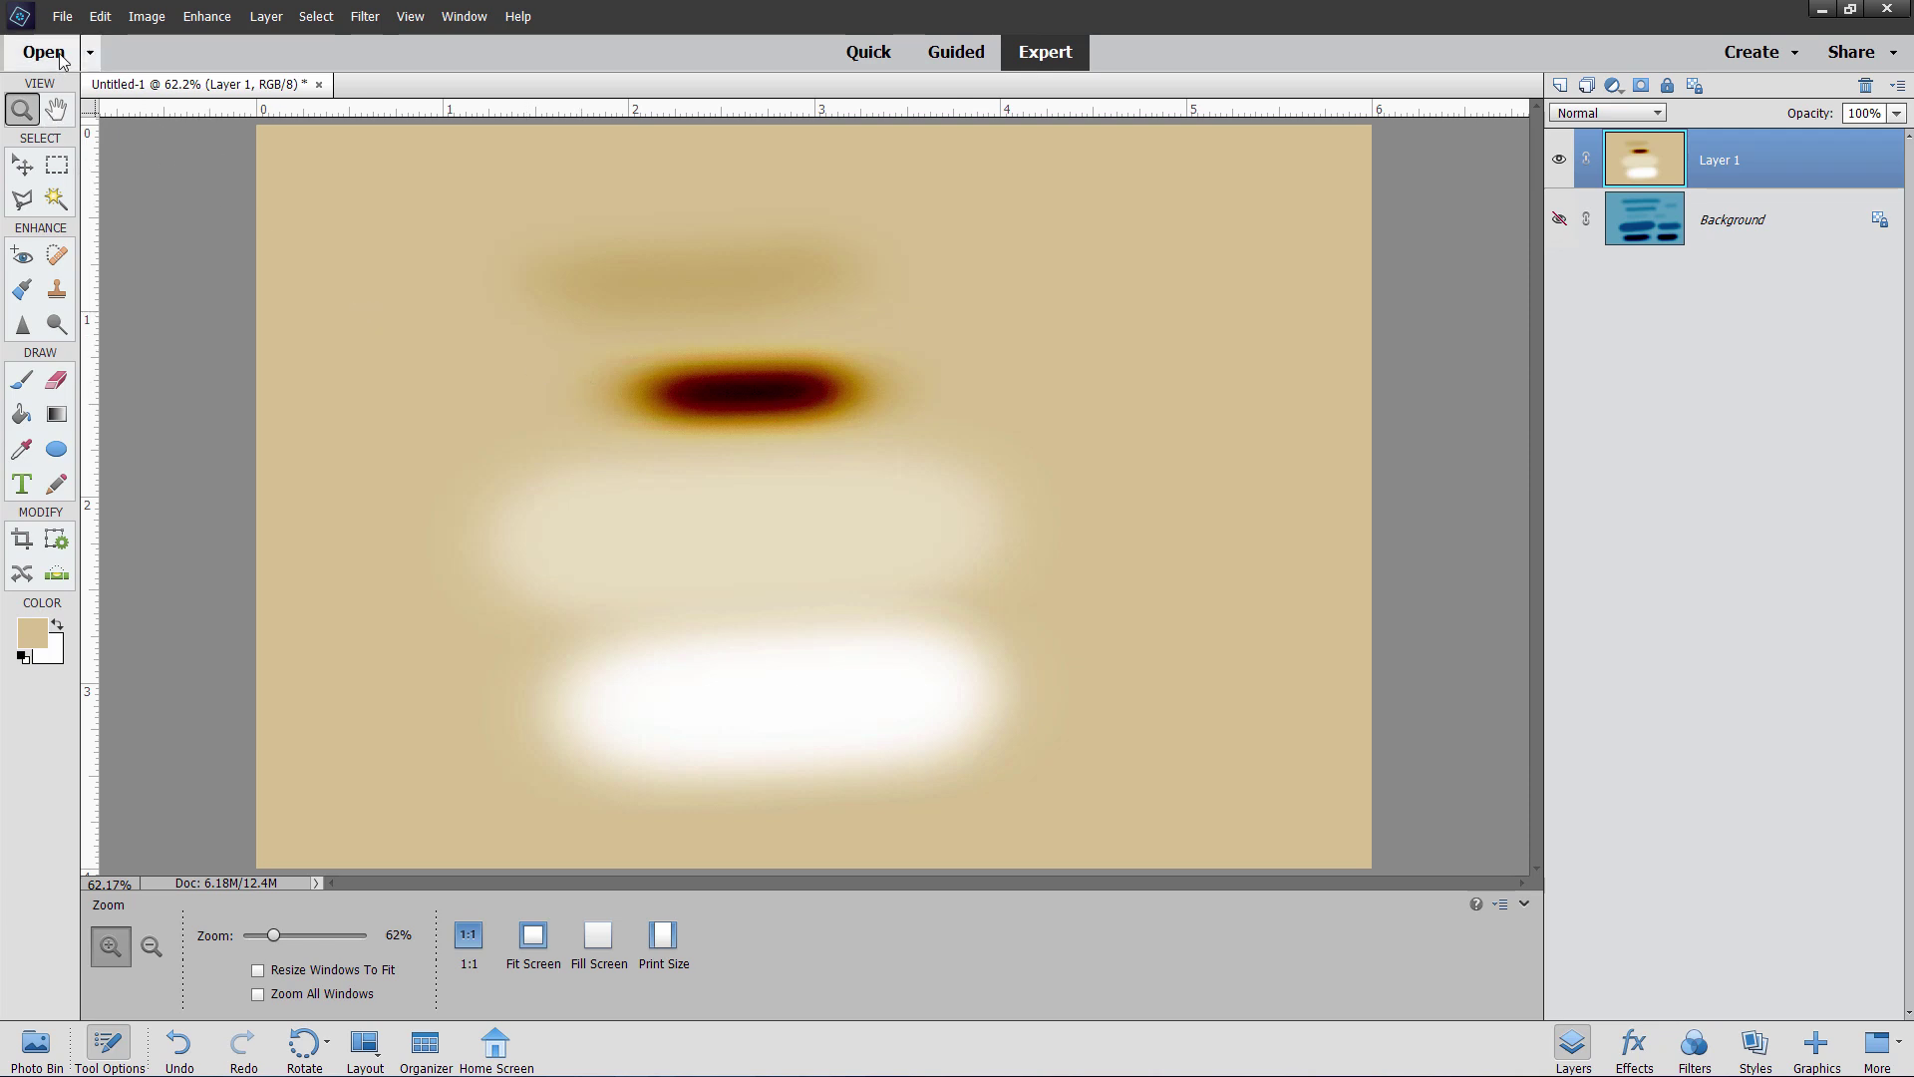
- Reopen girl-5679306_1920 (1).jpg from recent files, dock it as a tab and zoom in
click(61, 17)
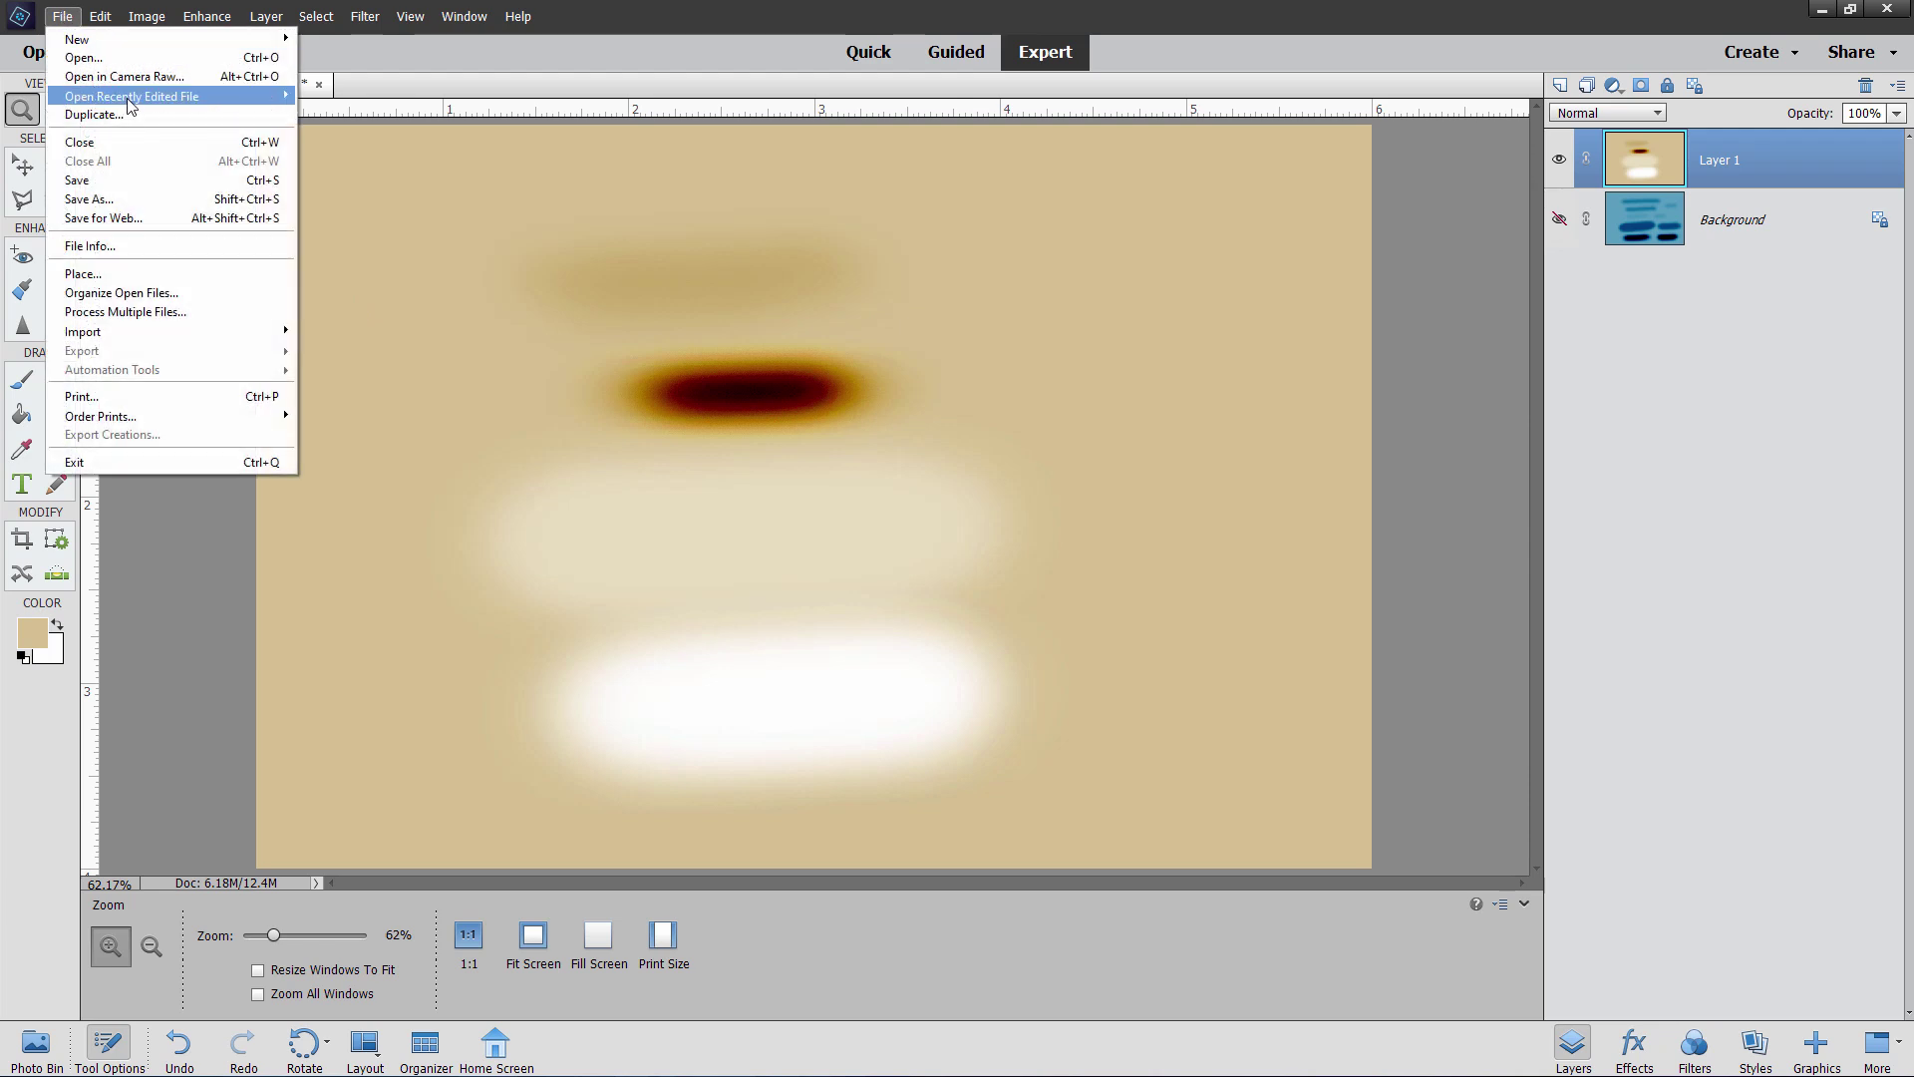
mouse_move(136, 96)
click(382, 107)
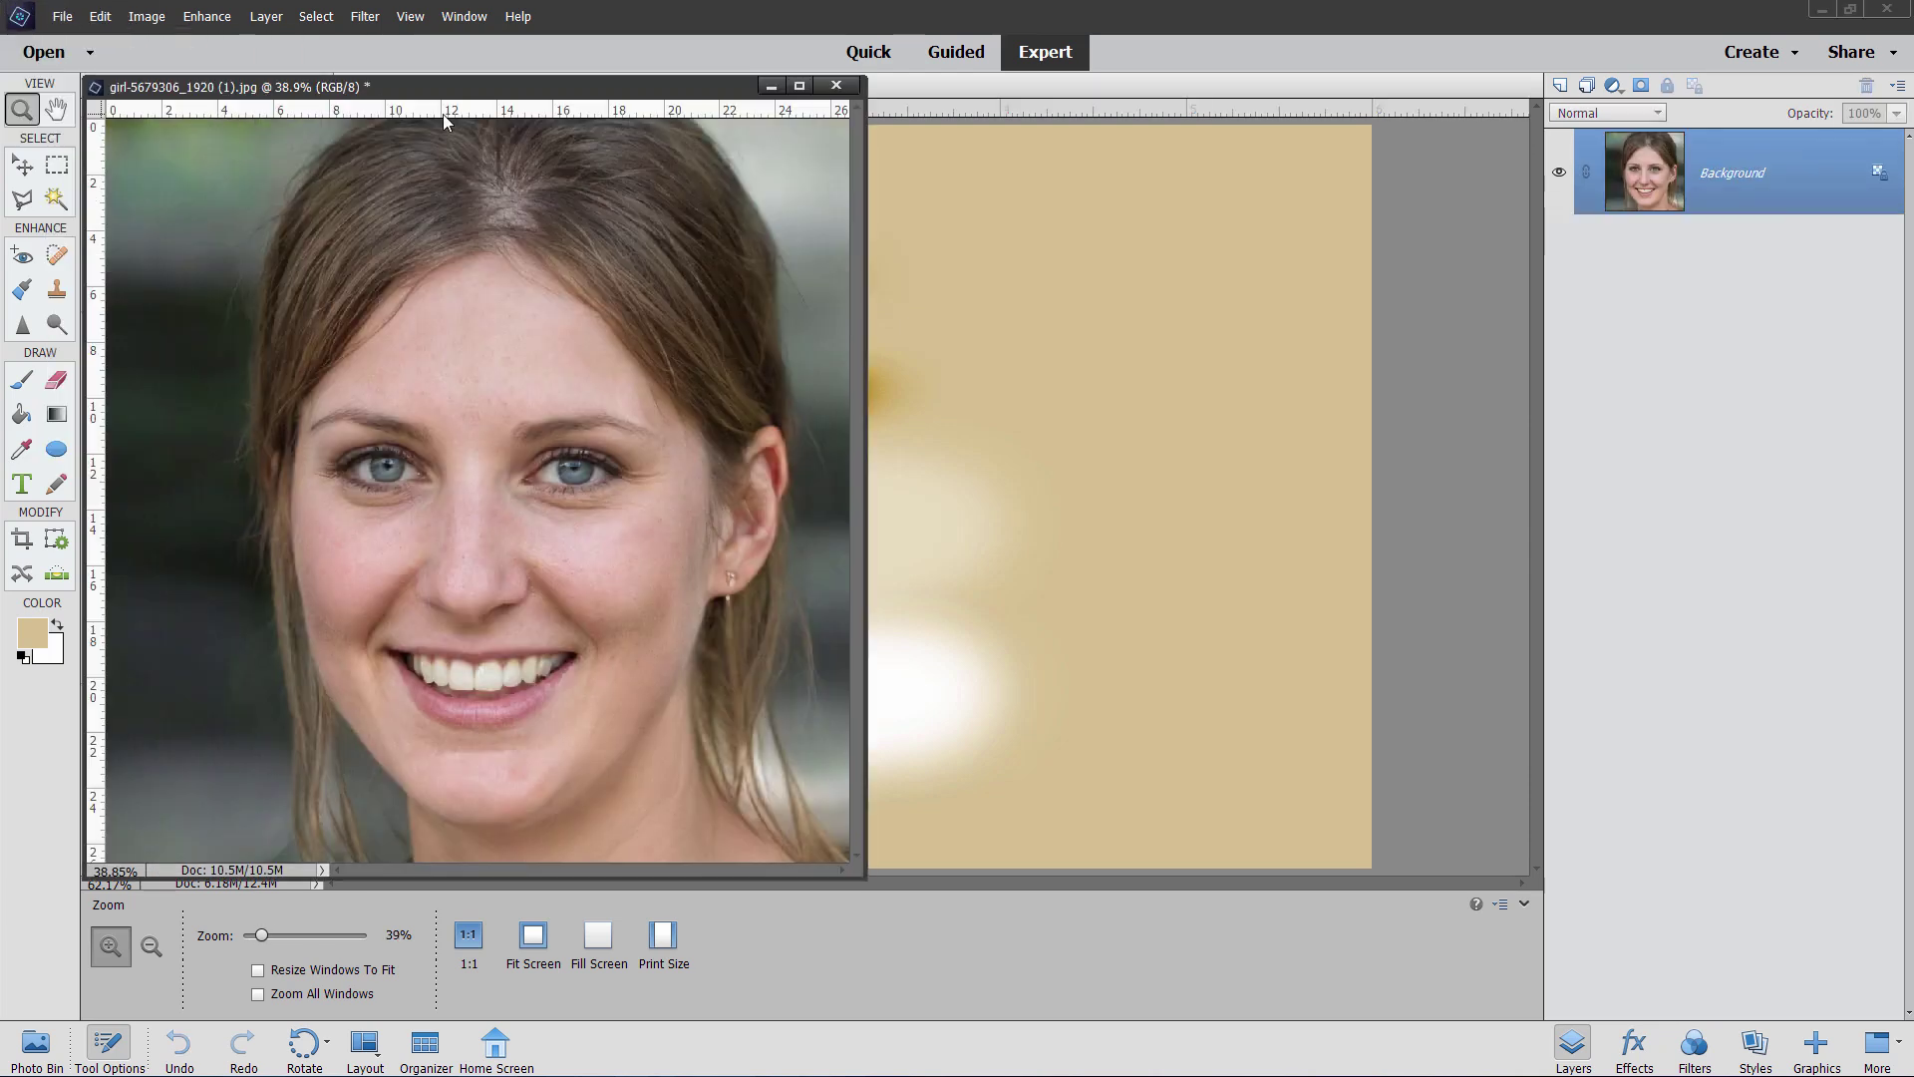
drag(635, 100, 895, 94)
click(818, 445)
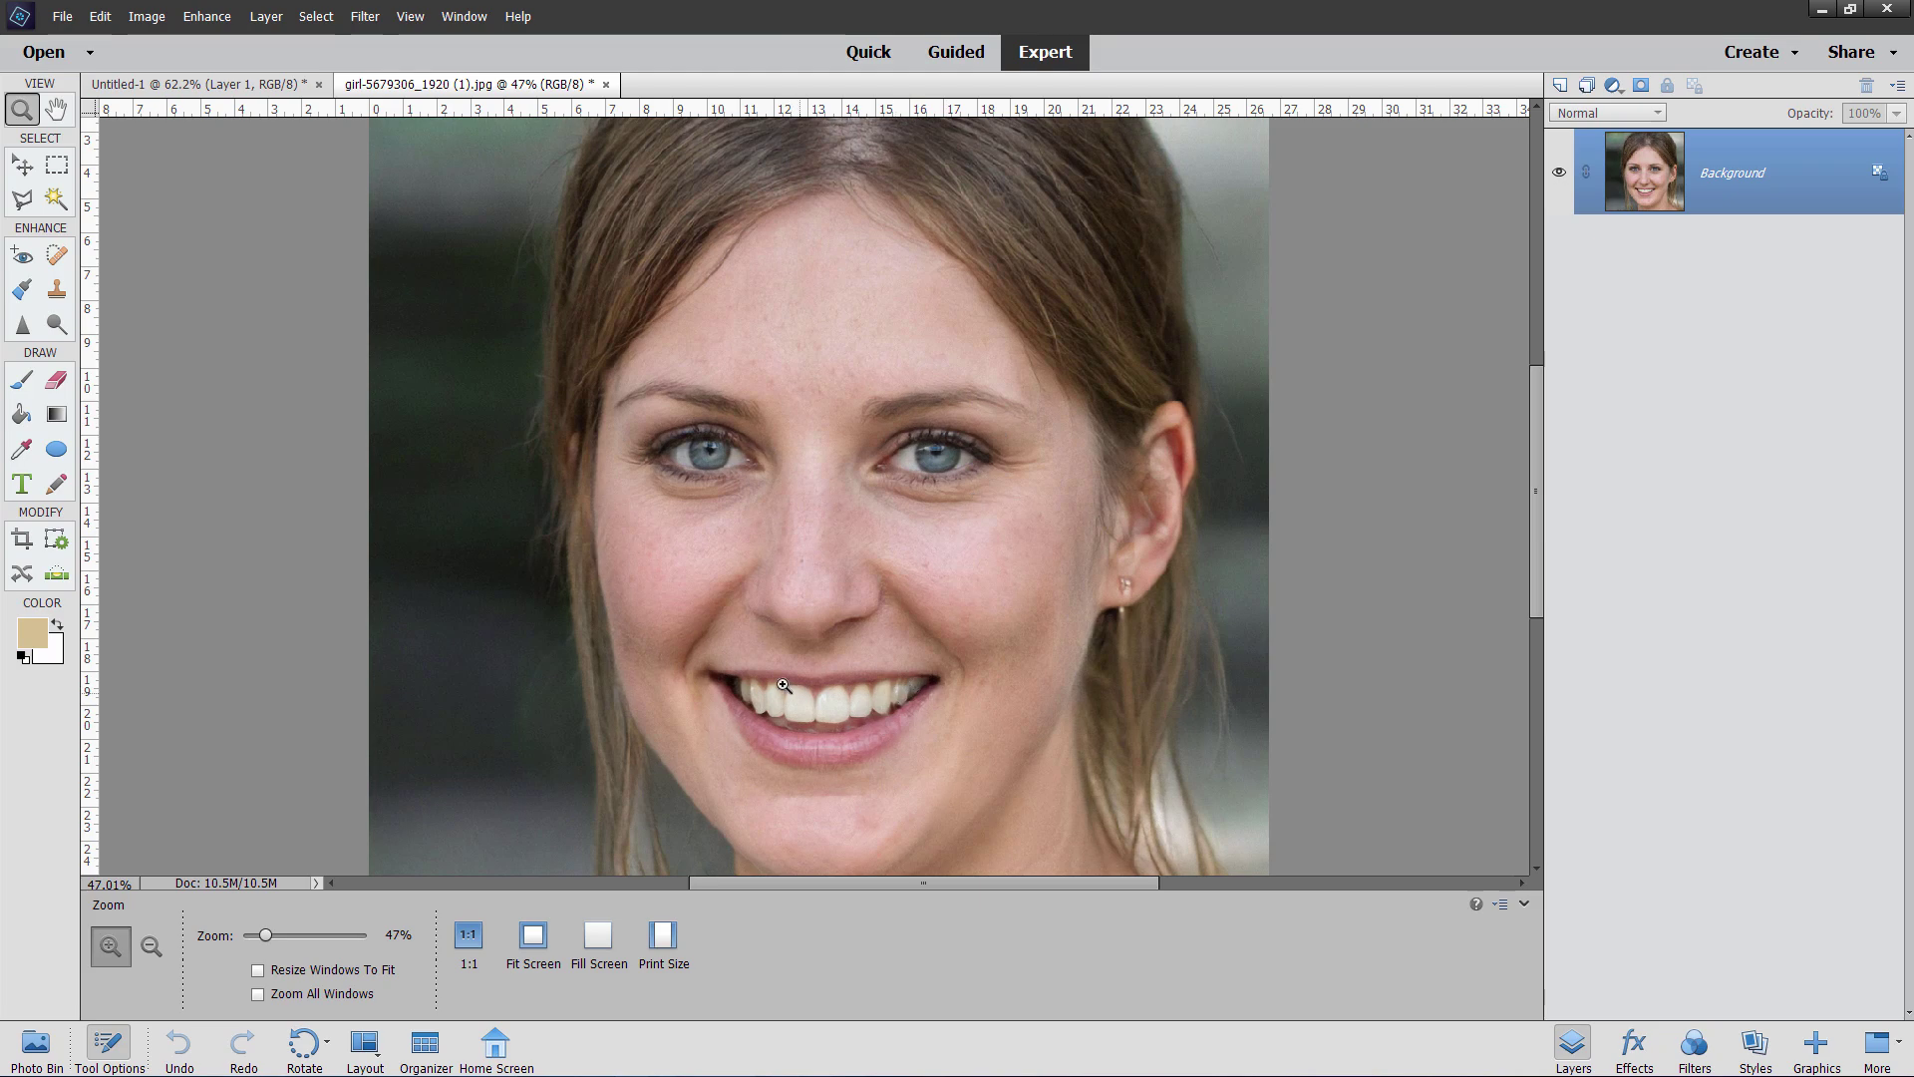
- Burn both upper eyelid creases and the brow area with an 80 px Burn brush
drag(715, 474, 688, 326)
click(56, 324)
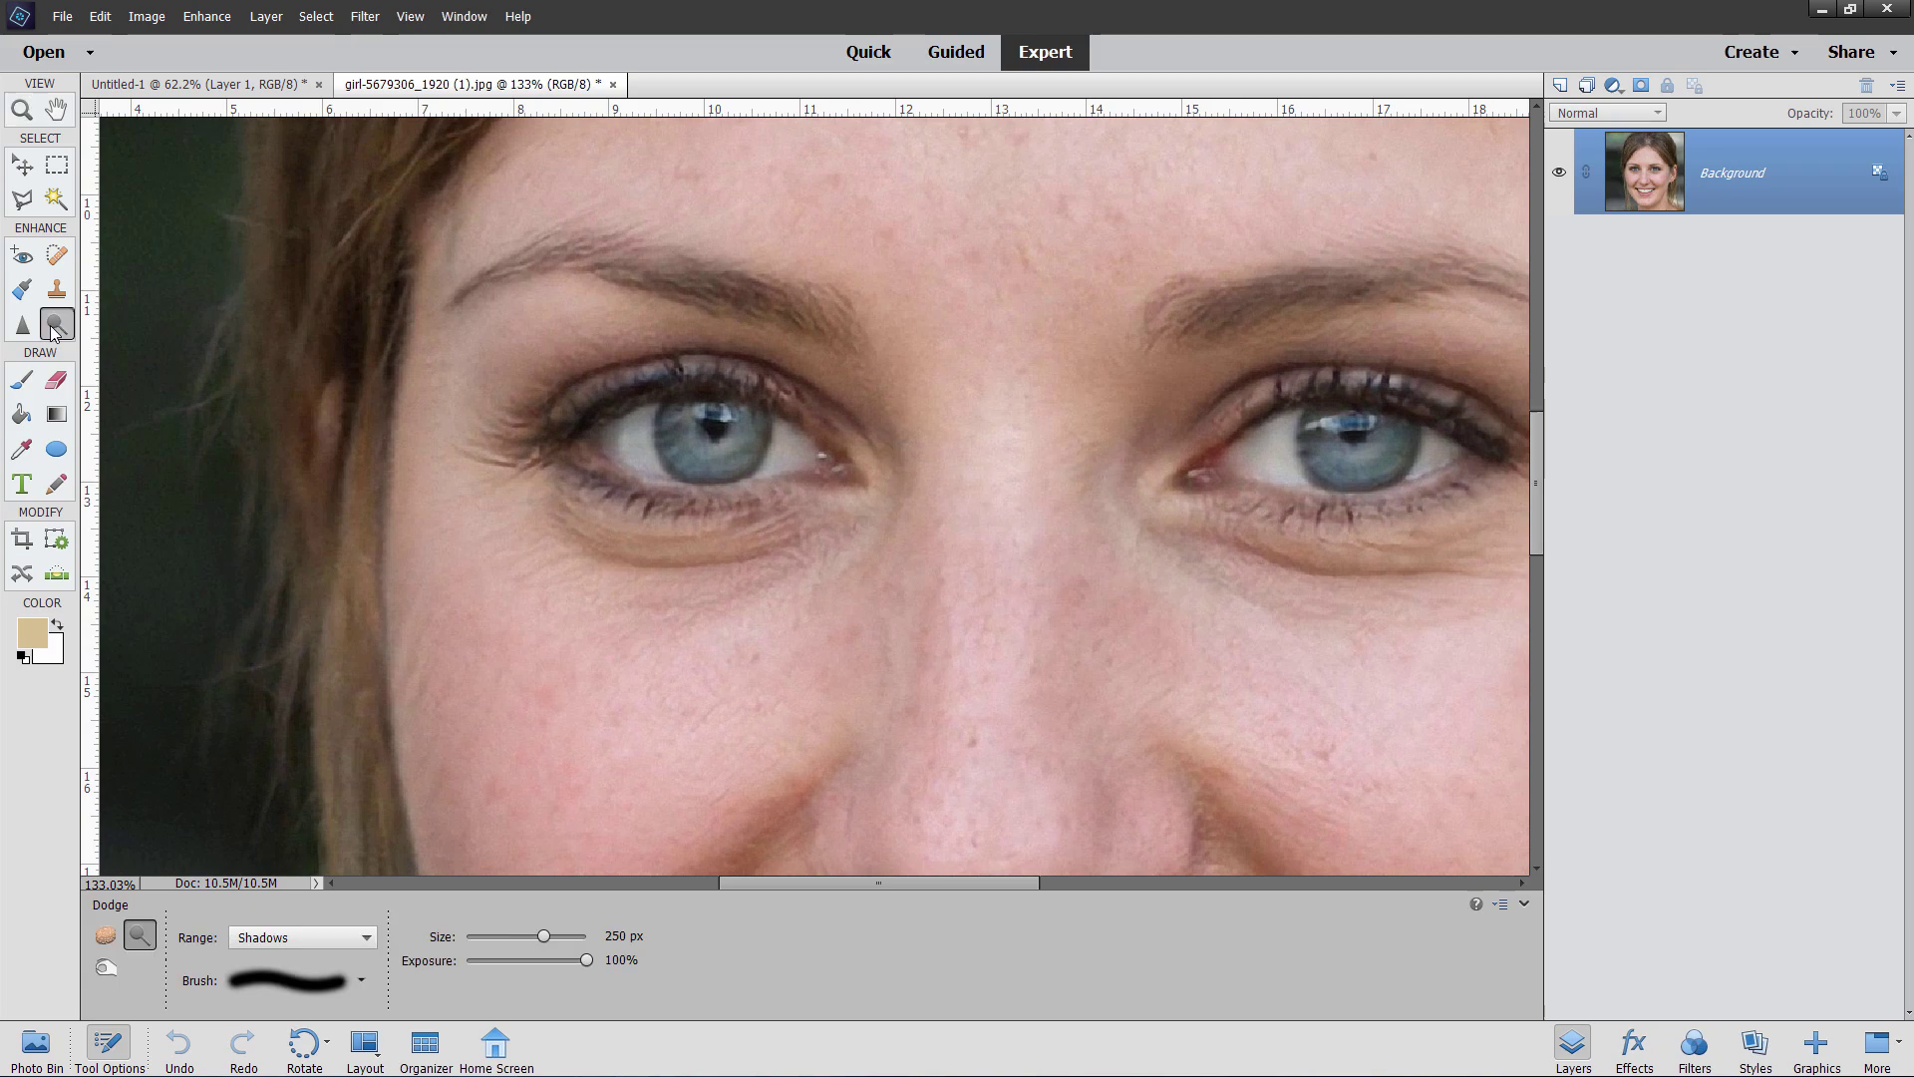
click(105, 966)
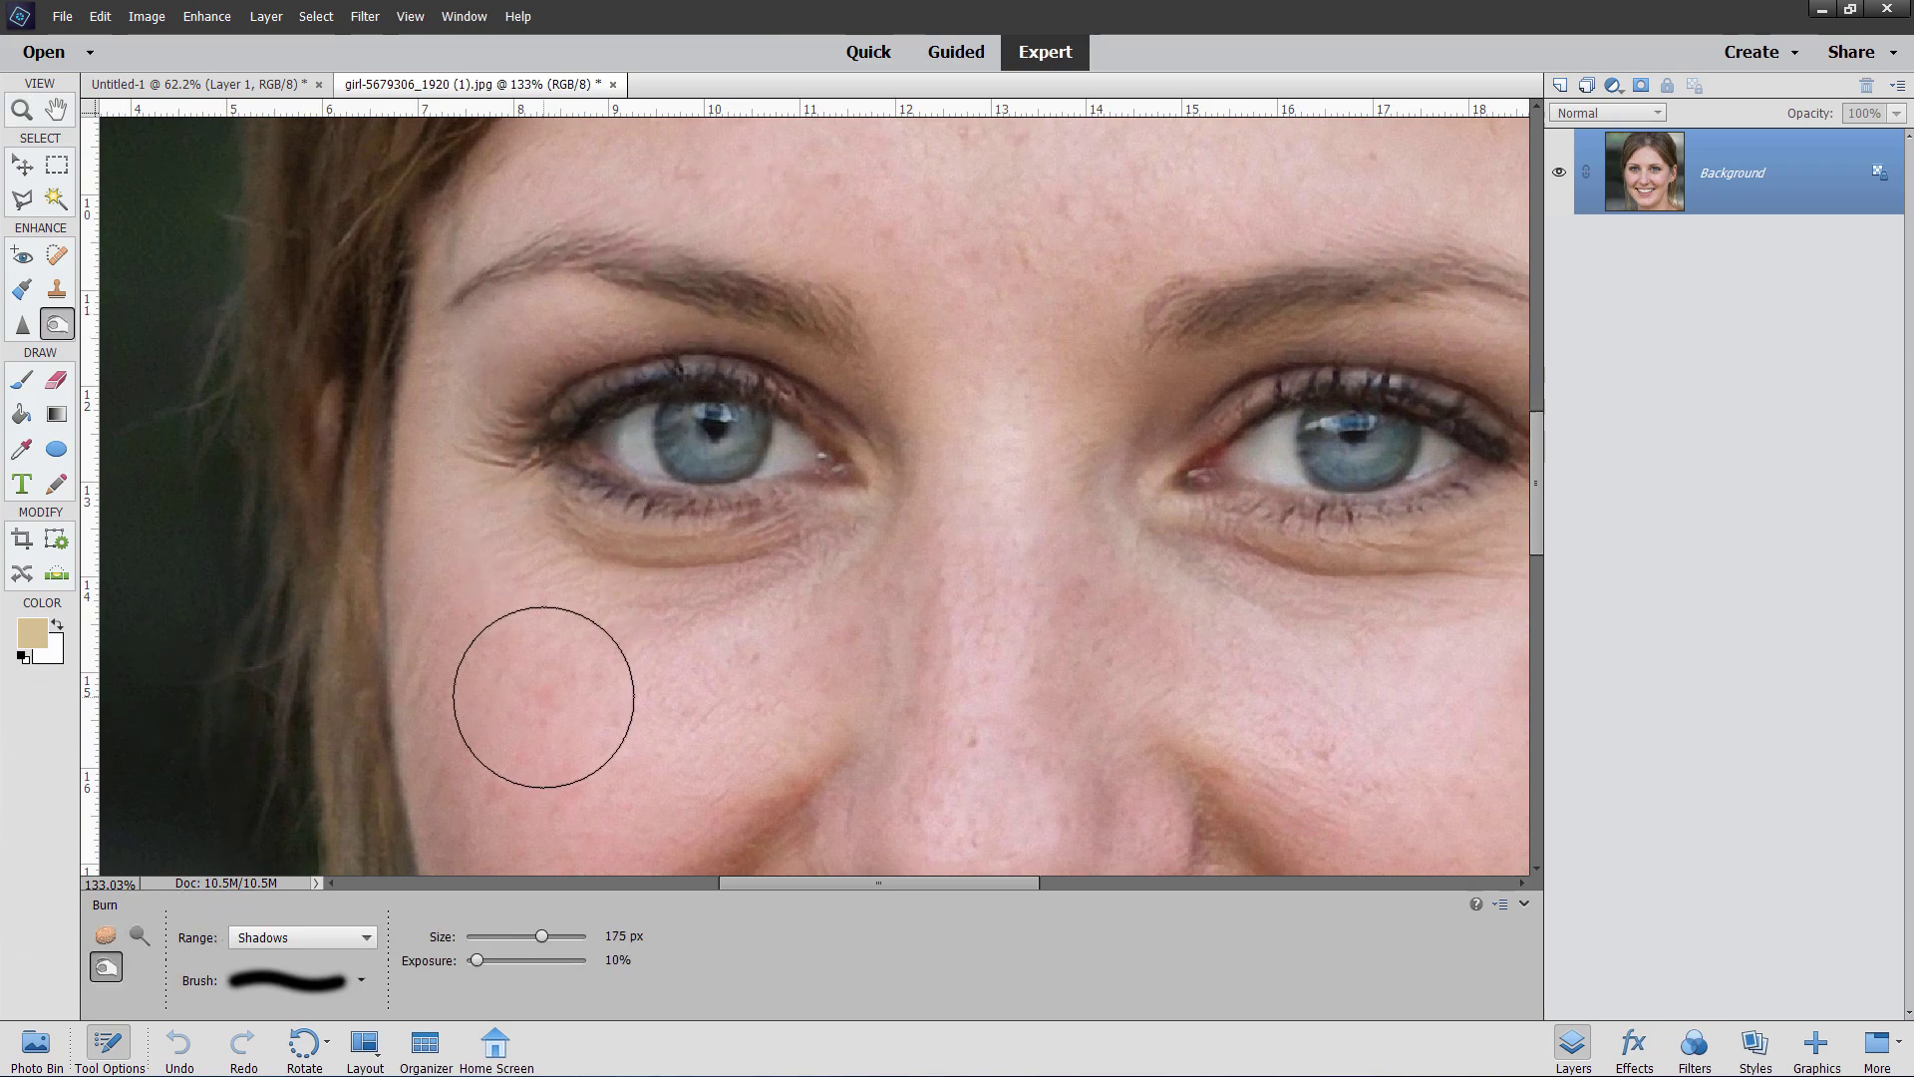
key(bracketleft)
key(bracketleft)
key(bracketleft)
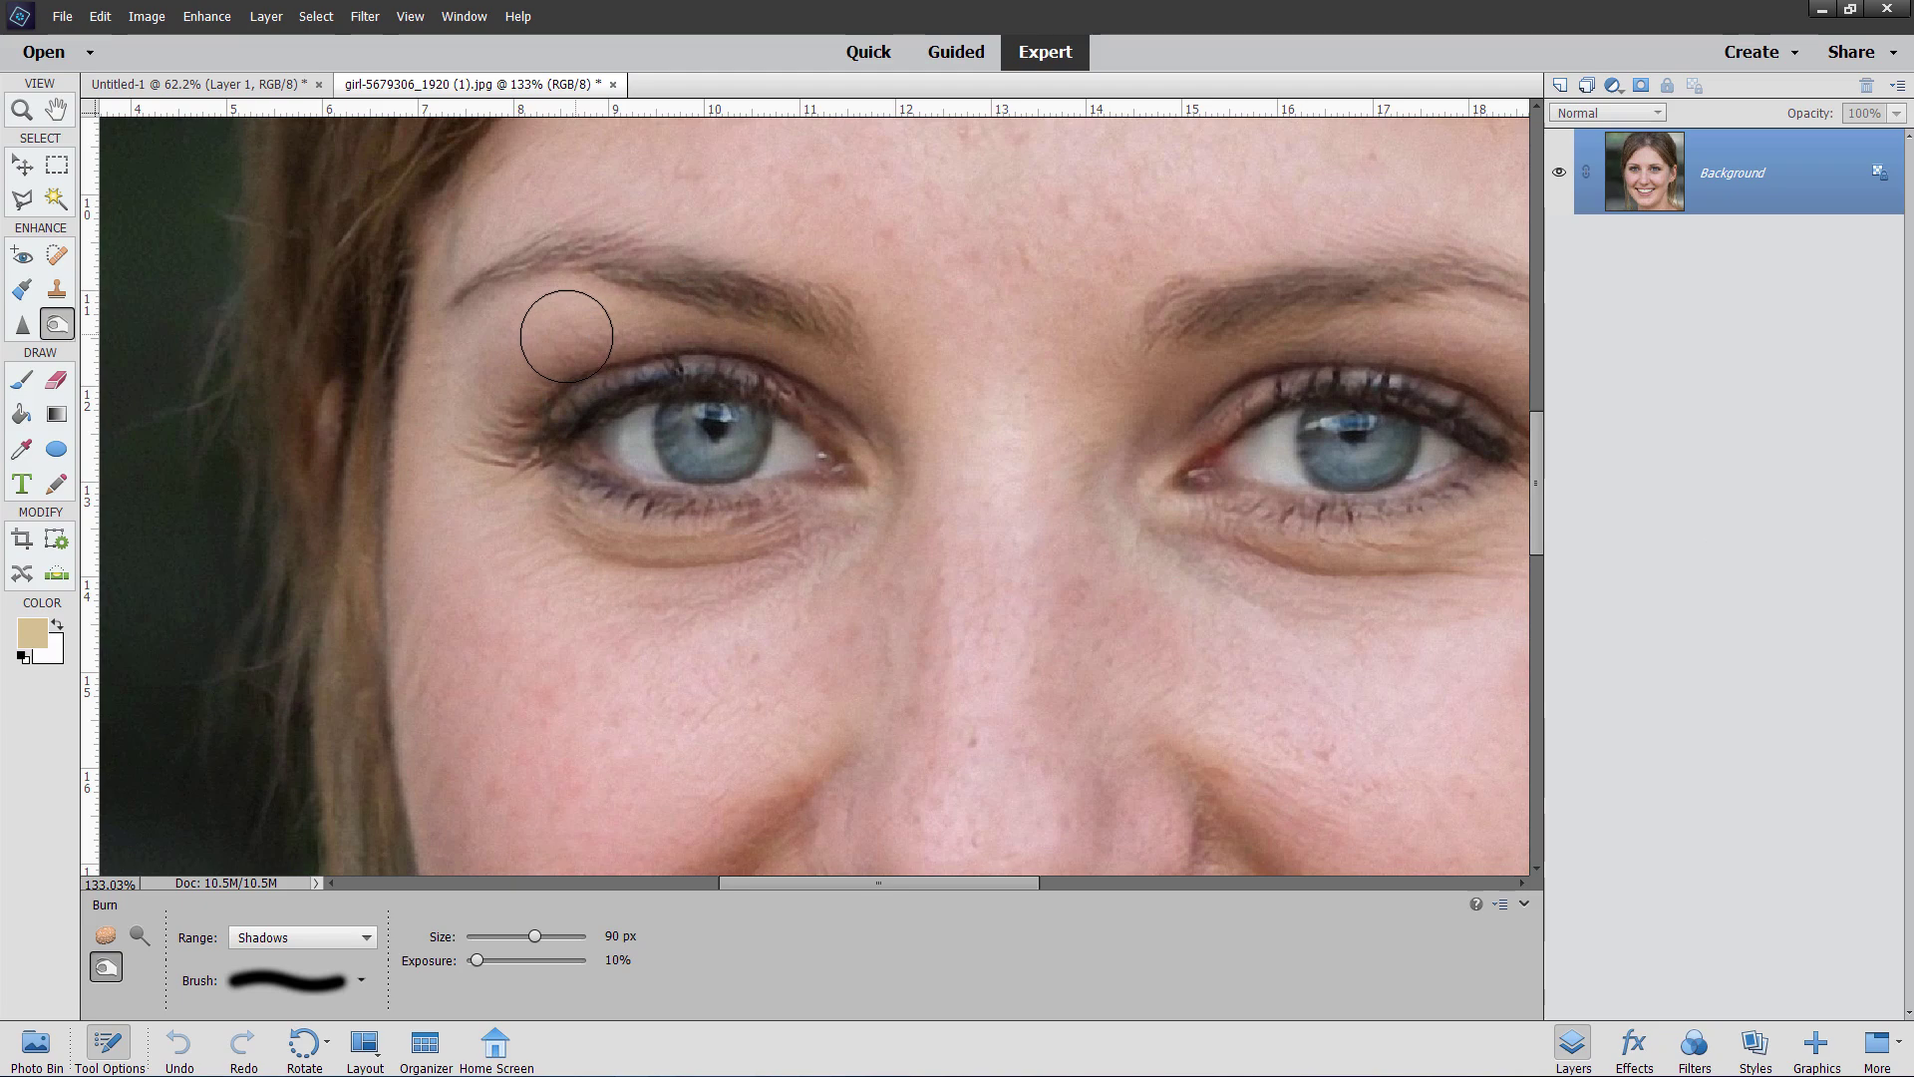
key(bracketleft)
key(bracketleft)
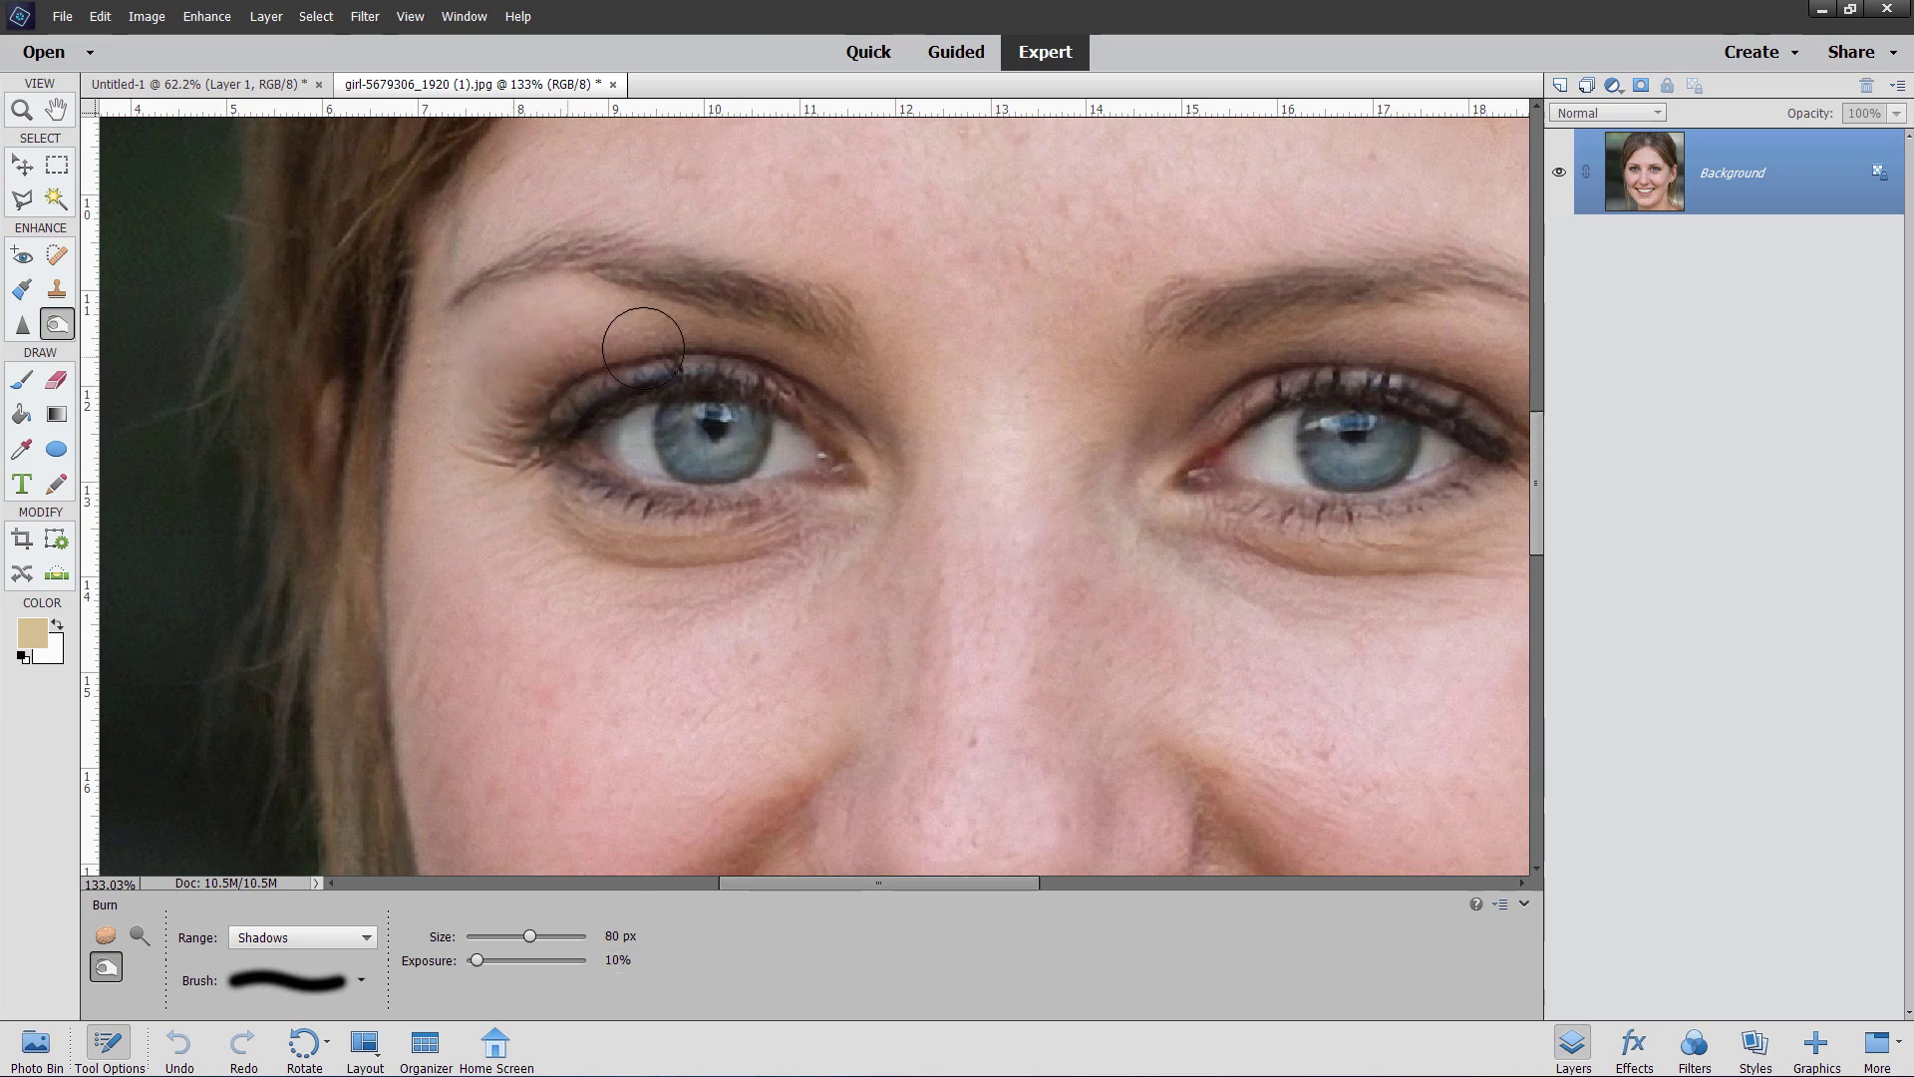
mouse_move(739, 349)
mouse_down()
mouse_move(644, 334)
mouse_move(502, 384)
mouse_move(536, 339)
mouse_move(692, 336)
mouse_move(768, 358)
mouse_move(601, 321)
mouse_move(517, 339)
mouse_move(491, 380)
mouse_move(565, 328)
mouse_move(682, 321)
mouse_move(808, 350)
mouse_move(701, 308)
mouse_move(579, 299)
mouse_move(511, 335)
mouse_move(614, 319)
mouse_move(499, 339)
mouse_move(656, 316)
mouse_up()
mouse_move(809, 356)
mouse_down()
mouse_move(858, 386)
mouse_move(720, 290)
mouse_move(509, 294)
mouse_move(490, 428)
mouse_up()
scroll(824, 479, right, 3)
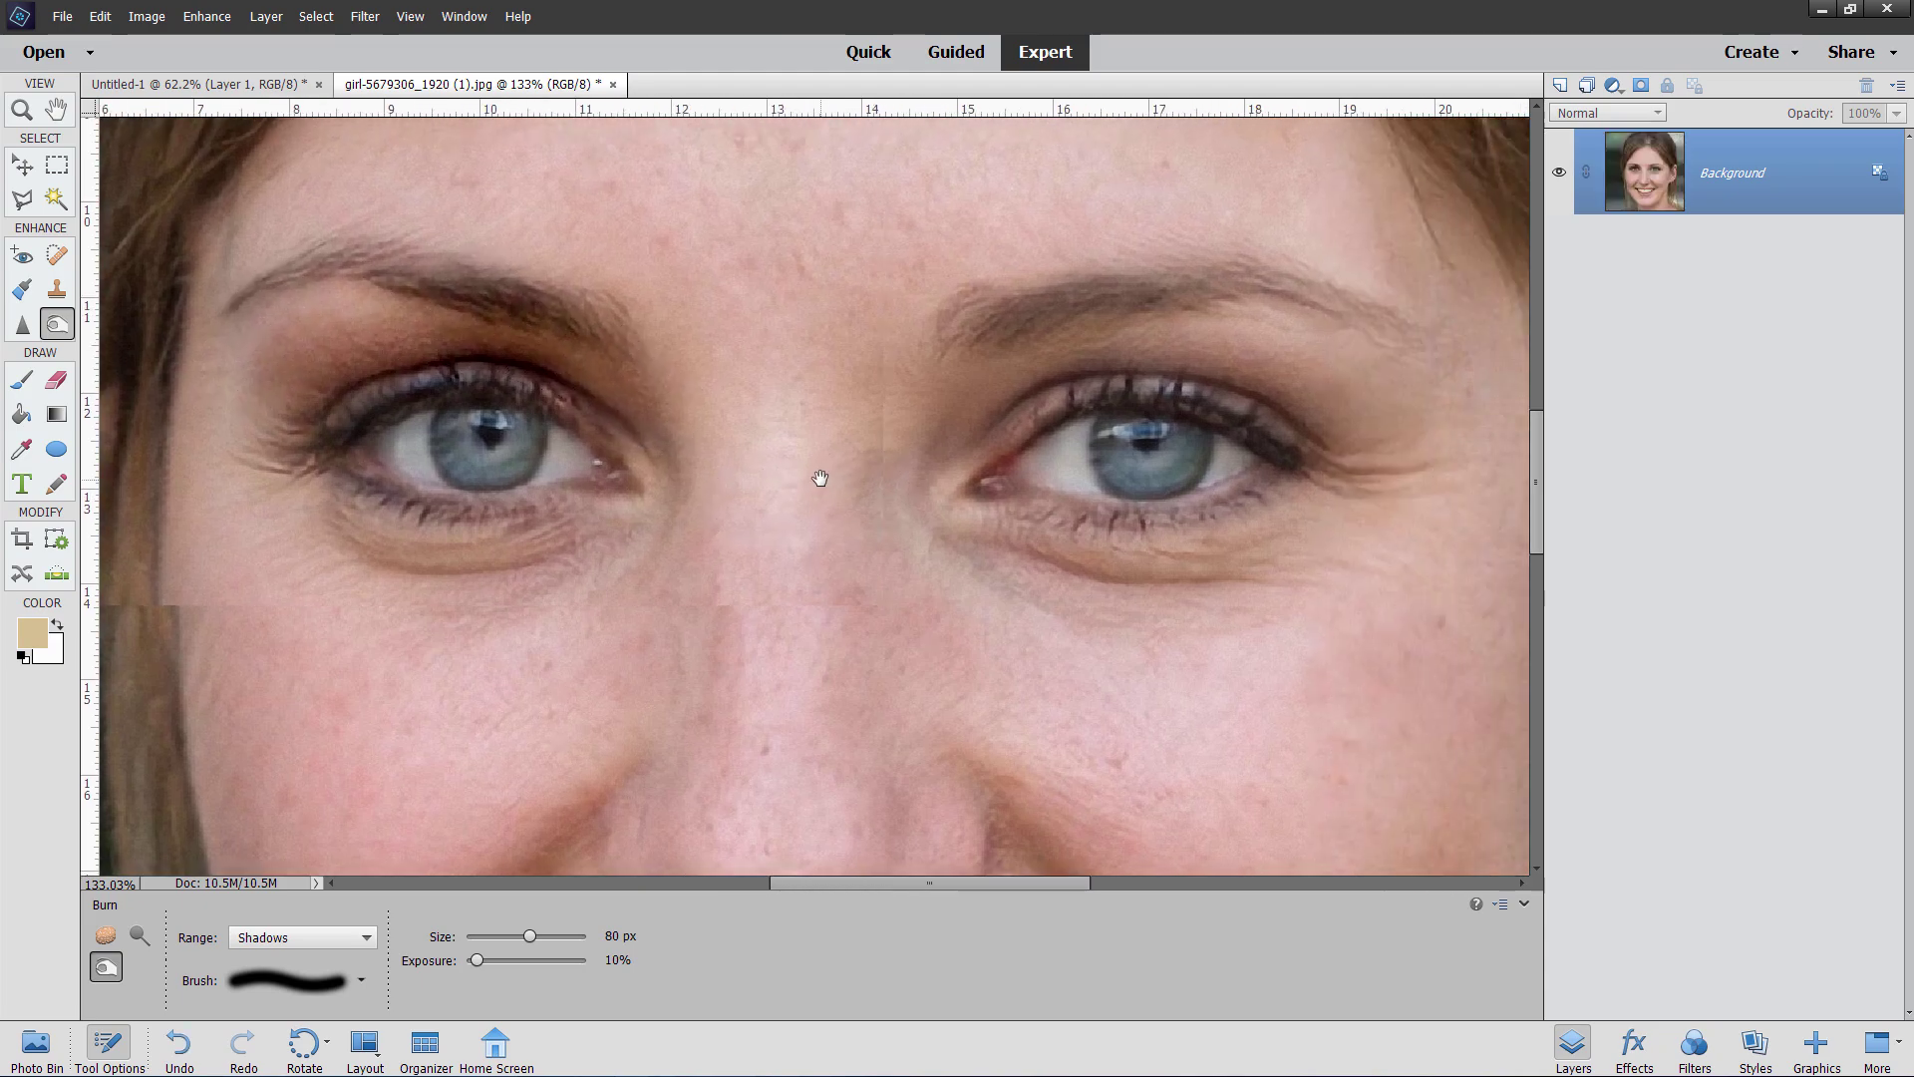
mouse_move(922, 394)
mouse_down()
mouse_move(1049, 344)
mouse_move(1154, 343)
mouse_move(1211, 369)
mouse_move(1032, 336)
mouse_move(943, 374)
mouse_move(1118, 335)
mouse_move(1285, 414)
mouse_move(1187, 345)
mouse_move(1020, 342)
mouse_move(946, 374)
mouse_move(1154, 325)
mouse_move(1244, 347)
mouse_move(1283, 394)
mouse_move(1226, 343)
mouse_move(1113, 318)
mouse_move(951, 379)
mouse_move(1073, 346)
mouse_move(1220, 350)
mouse_move(1285, 398)
mouse_move(1211, 335)
mouse_move(1057, 334)
mouse_move(950, 381)
mouse_move(1099, 332)
mouse_move(1209, 345)
mouse_move(1282, 398)
mouse_up()
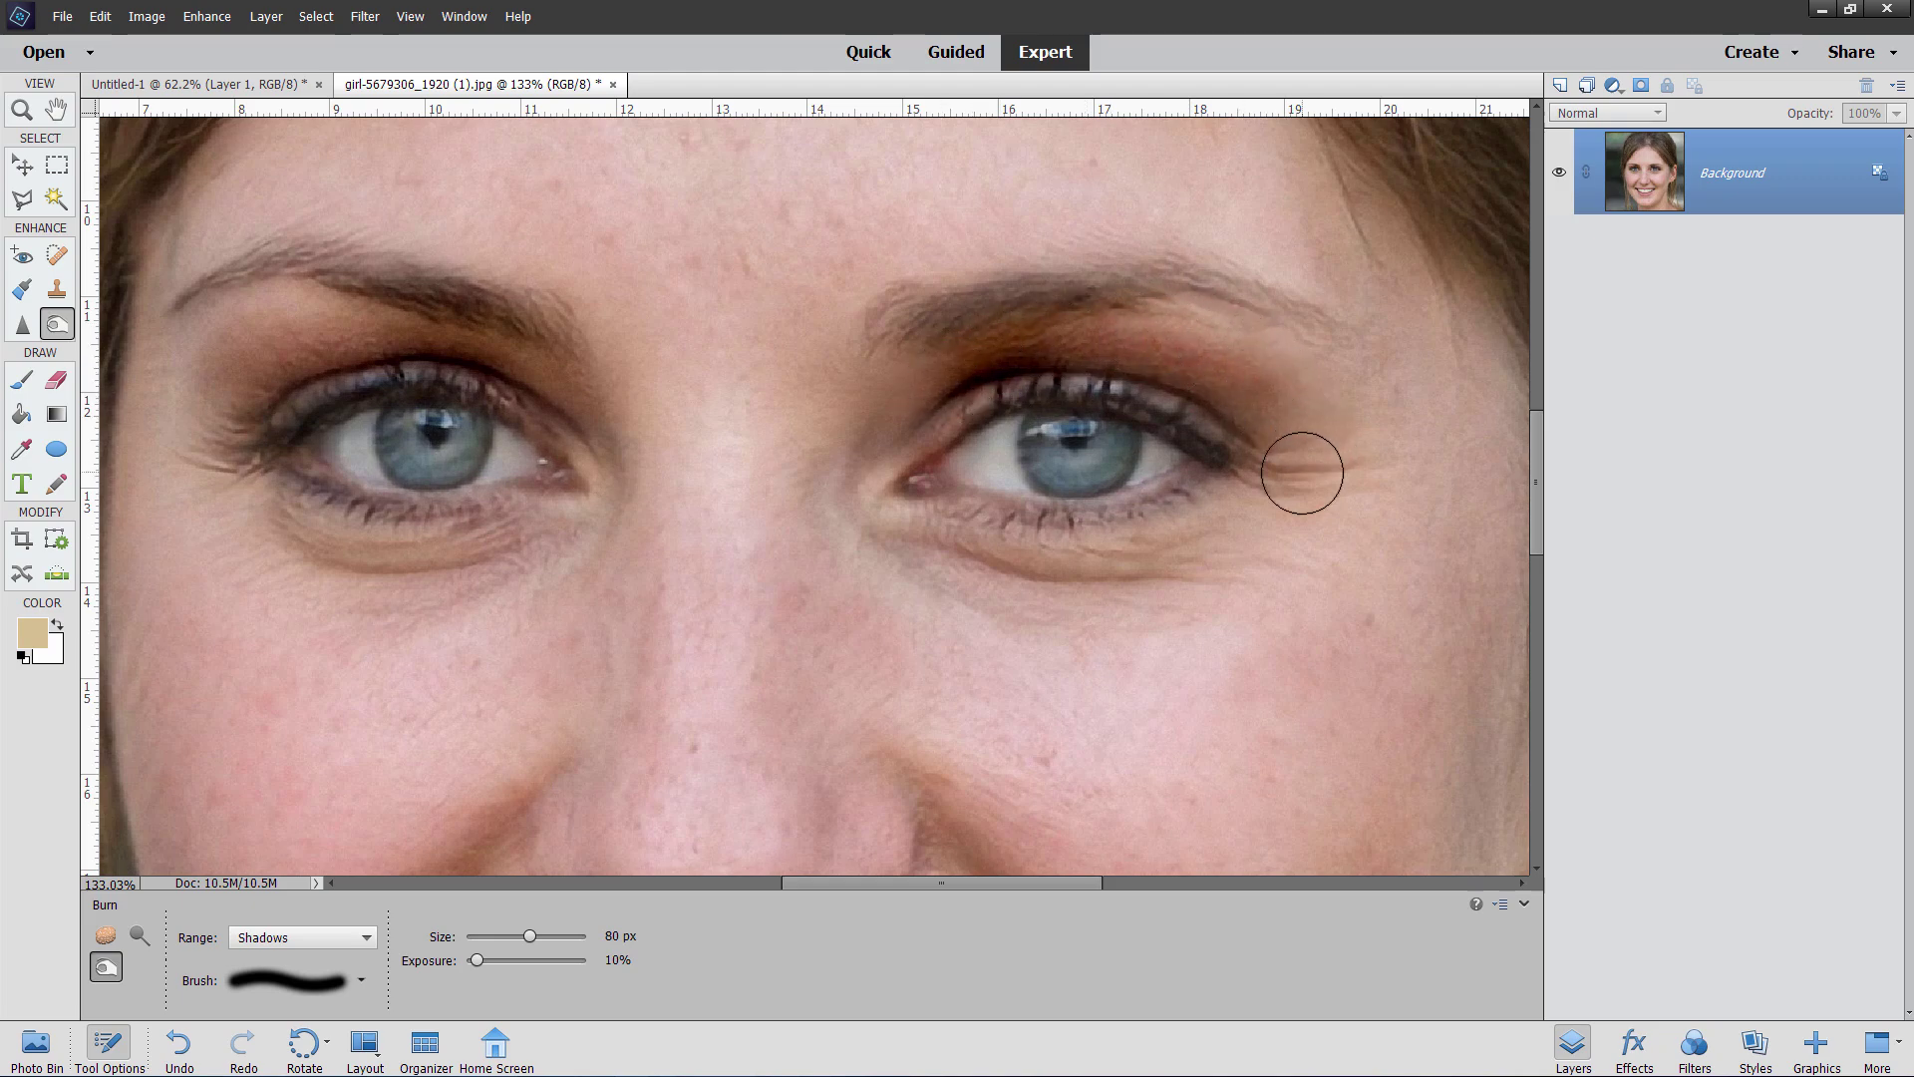
- Burn the lower lip slightly darker with the 80 px Burn brush
scroll(797, 659, down, 5)
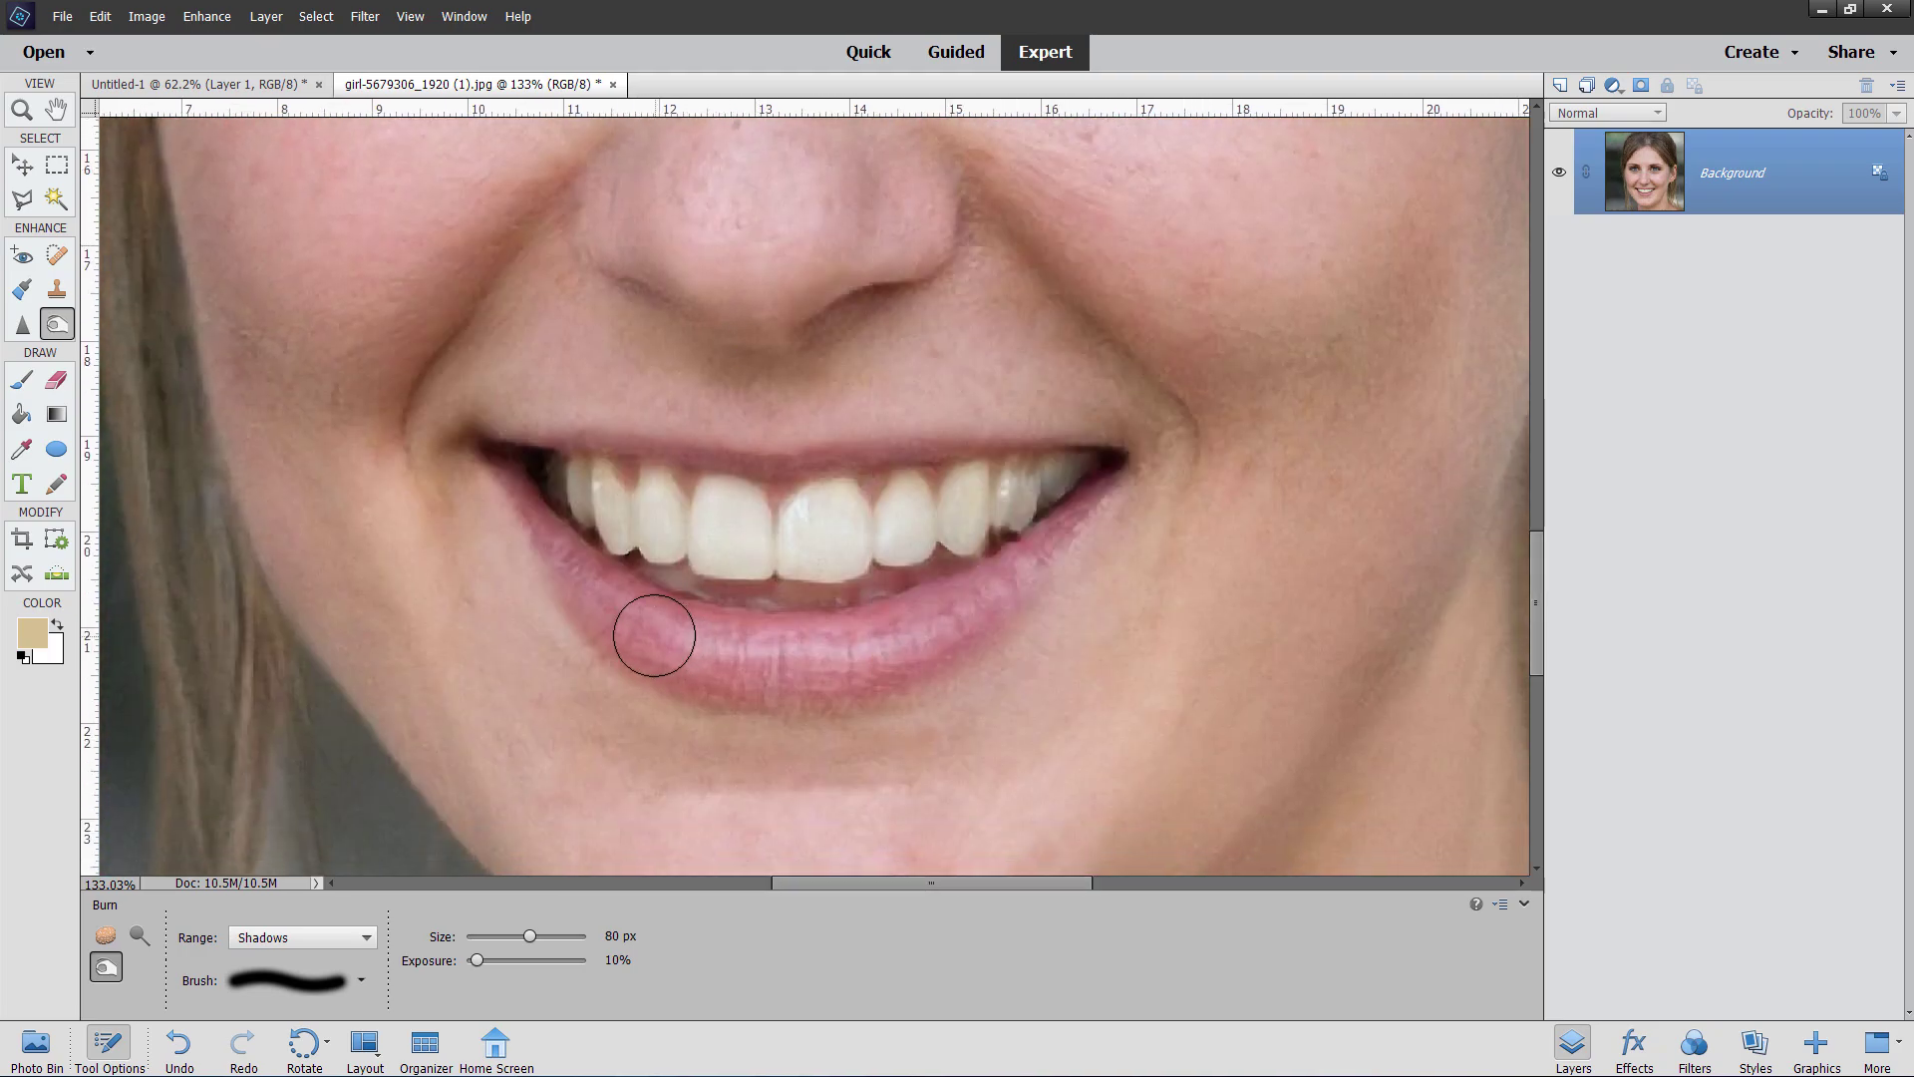
mouse_move(654, 635)
mouse_down()
mouse_move(800, 657)
mouse_move(925, 613)
mouse_move(731, 658)
mouse_move(593, 587)
mouse_move(684, 646)
mouse_move(874, 647)
mouse_move(960, 604)
mouse_move(855, 660)
mouse_move(676, 651)
mouse_move(598, 614)
mouse_move(781, 670)
mouse_move(919, 640)
mouse_move(1028, 545)
mouse_move(878, 650)
mouse_move(682, 654)
mouse_move(575, 579)
mouse_move(684, 658)
mouse_move(914, 656)
mouse_move(983, 628)
mouse_move(1026, 570)
mouse_move(826, 658)
mouse_move(700, 646)
mouse_move(556, 535)
mouse_move(626, 611)
mouse_move(751, 664)
mouse_move(865, 647)
mouse_move(1046, 540)
mouse_move(859, 631)
mouse_move(676, 626)
mouse_move(663, 555)
mouse_up()
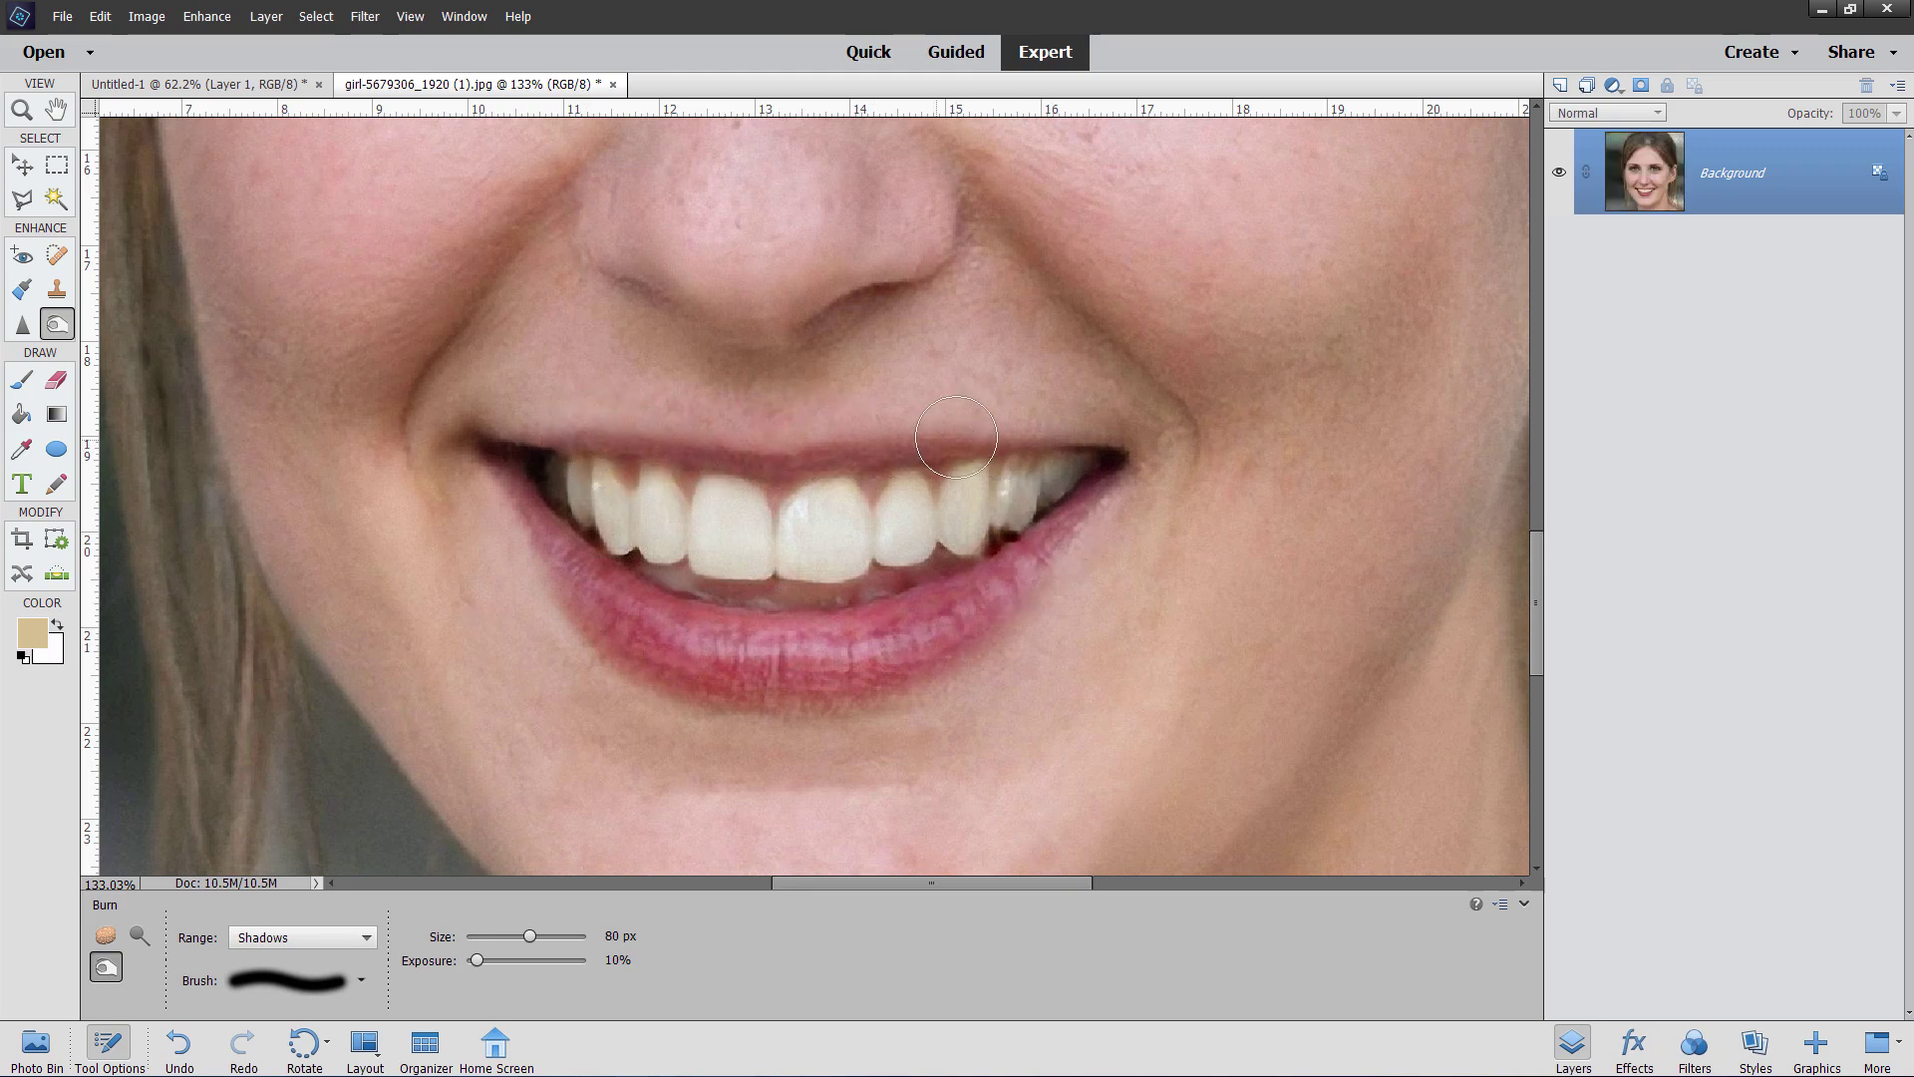
mouse_move(506, 428)
mouse_down()
mouse_move(639, 561)
mouse_move(589, 649)
mouse_move(557, 557)
mouse_move(700, 651)
mouse_move(831, 655)
mouse_move(1051, 539)
mouse_up()
- Dodge the front teeth whiter with a 90 px brush at 18% exposure
click(140, 937)
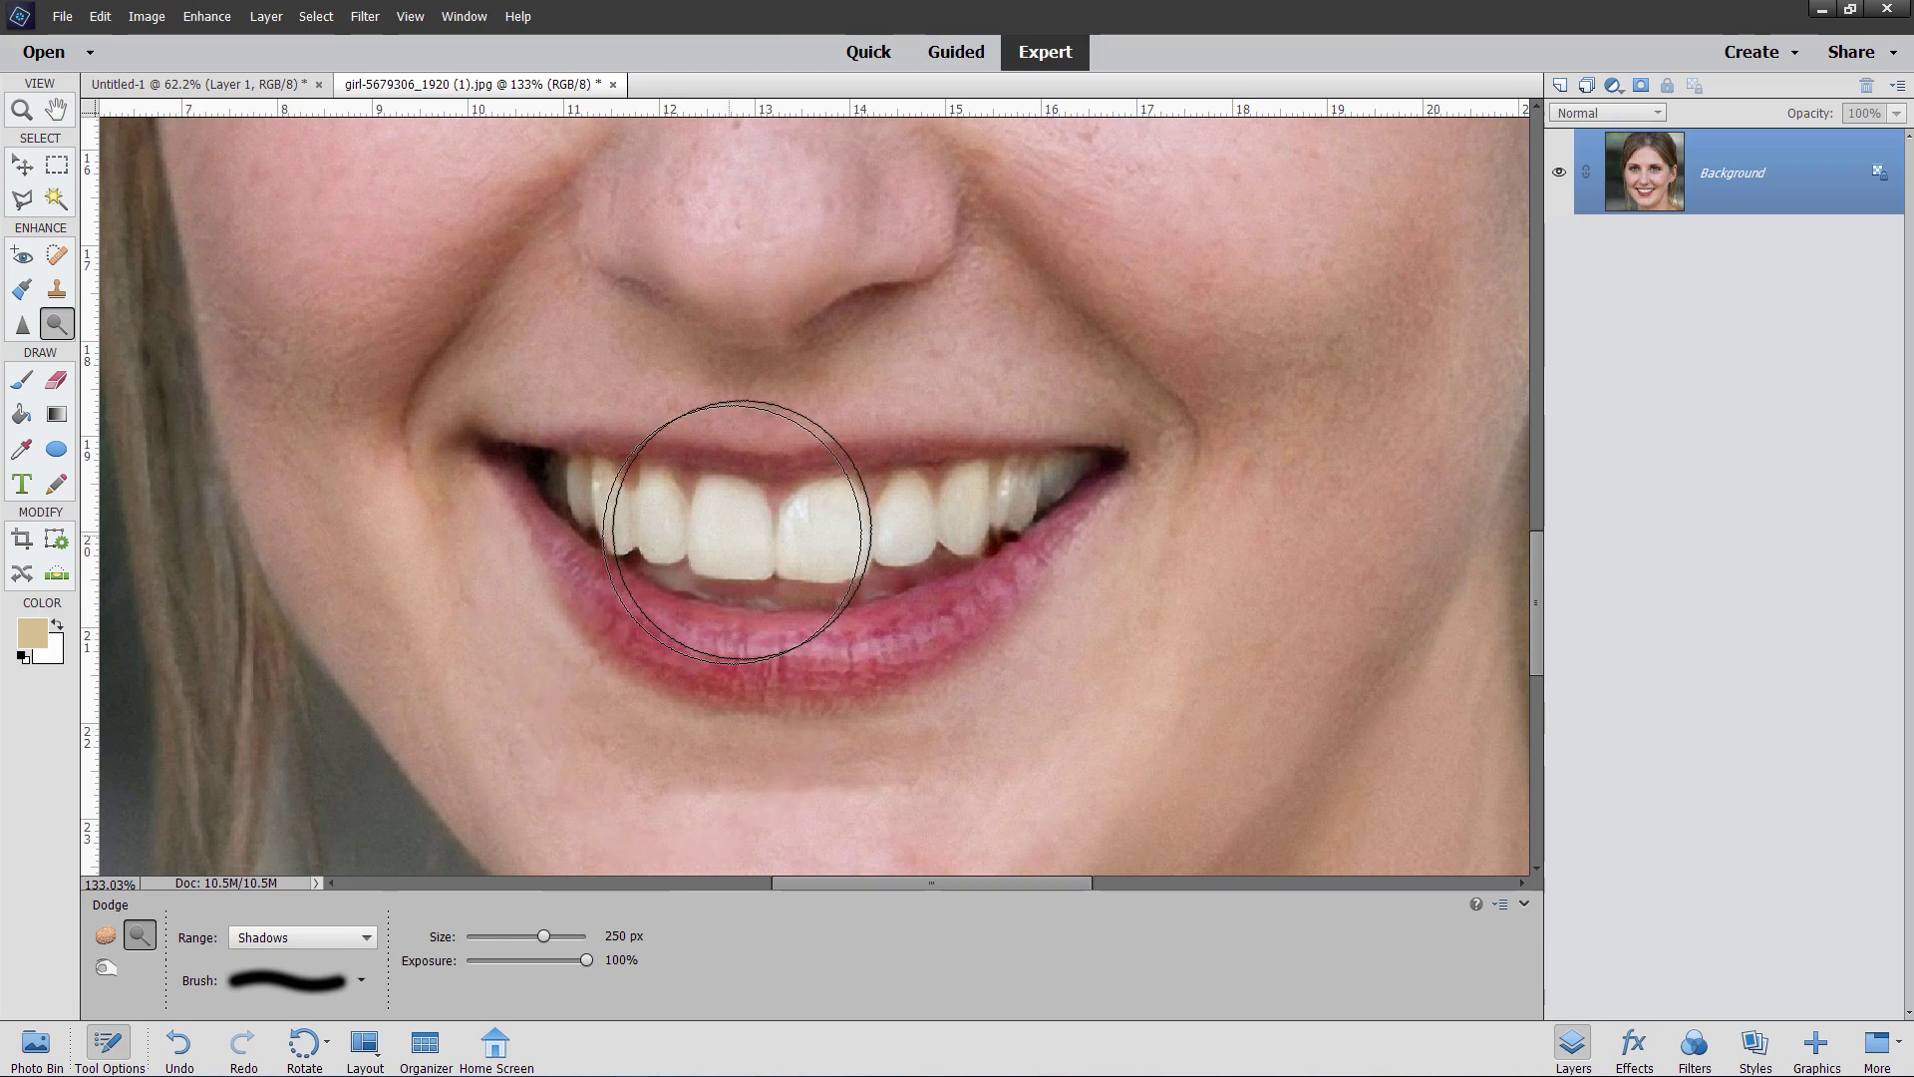
key(bracketleft)
key(bracketleft)
key(bracketleft)
key(bracketleft)
key(bracketleft)
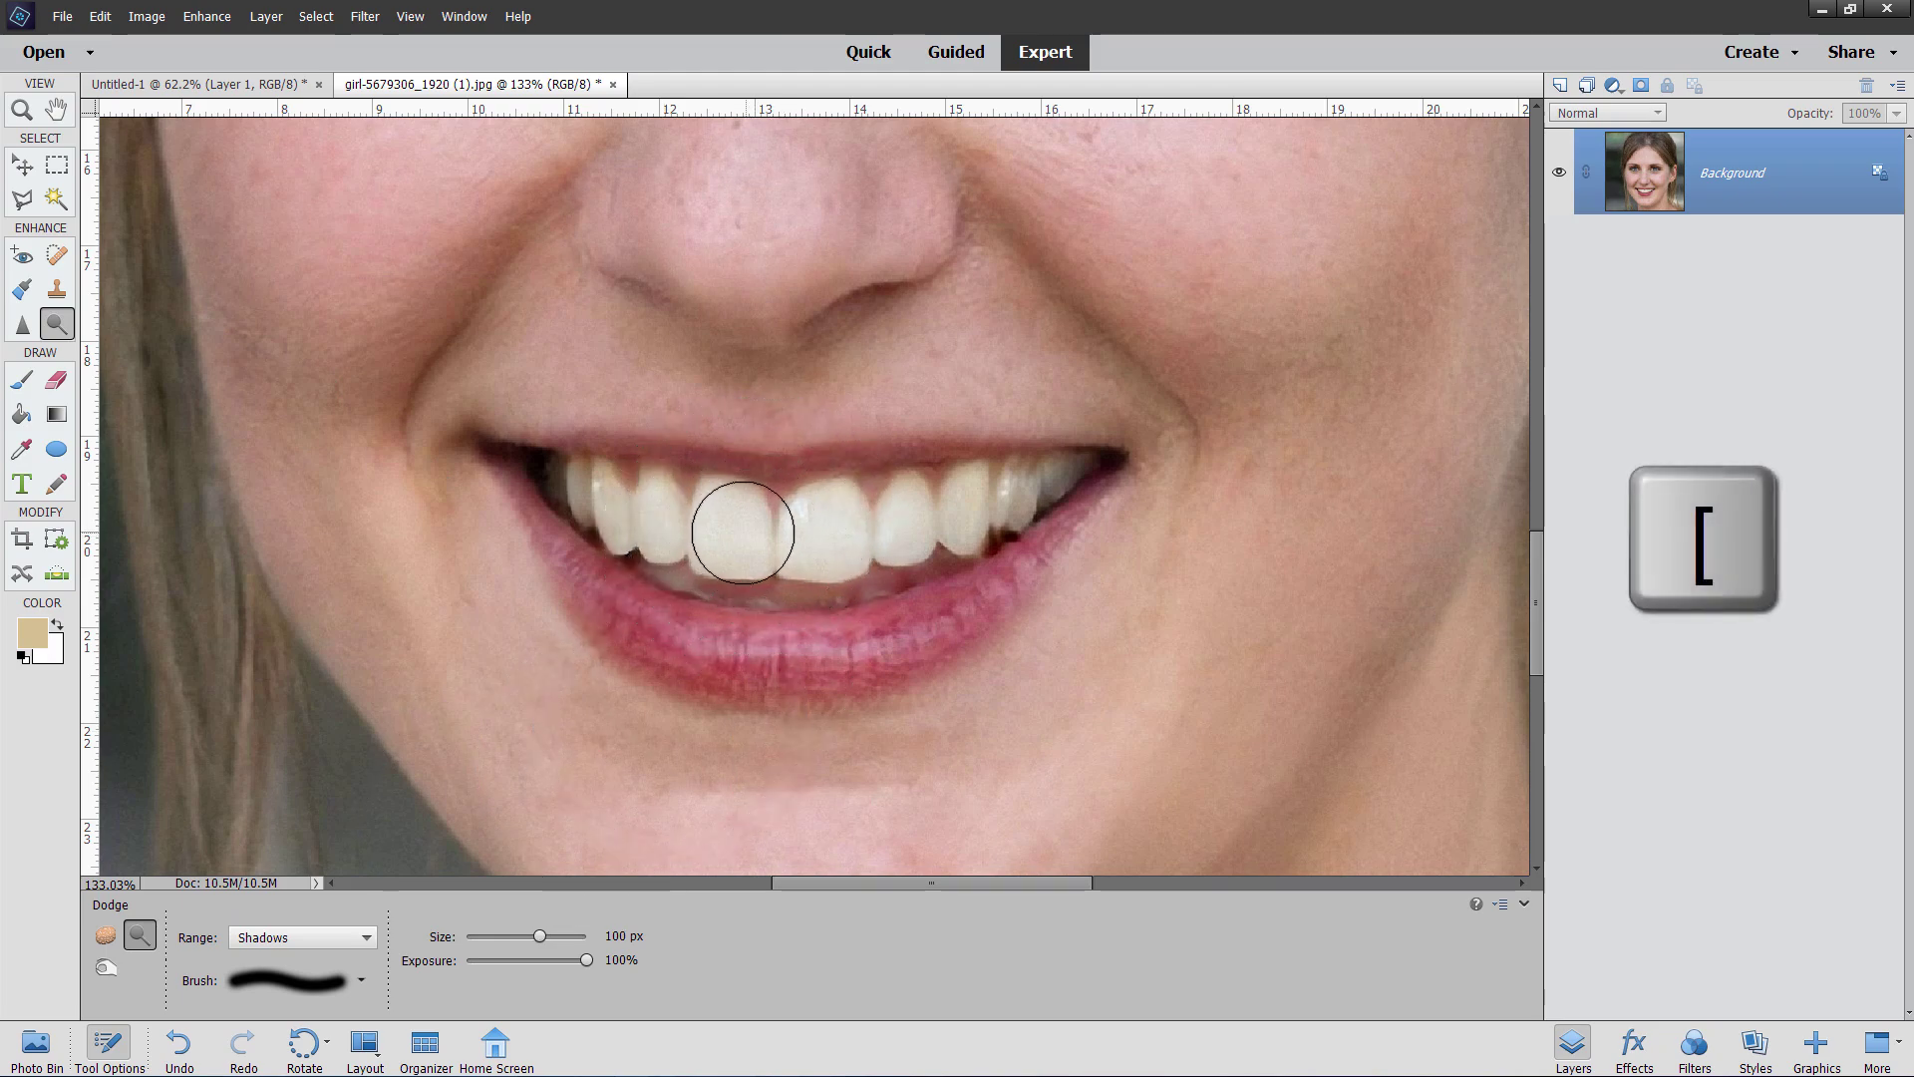
key(bracketleft)
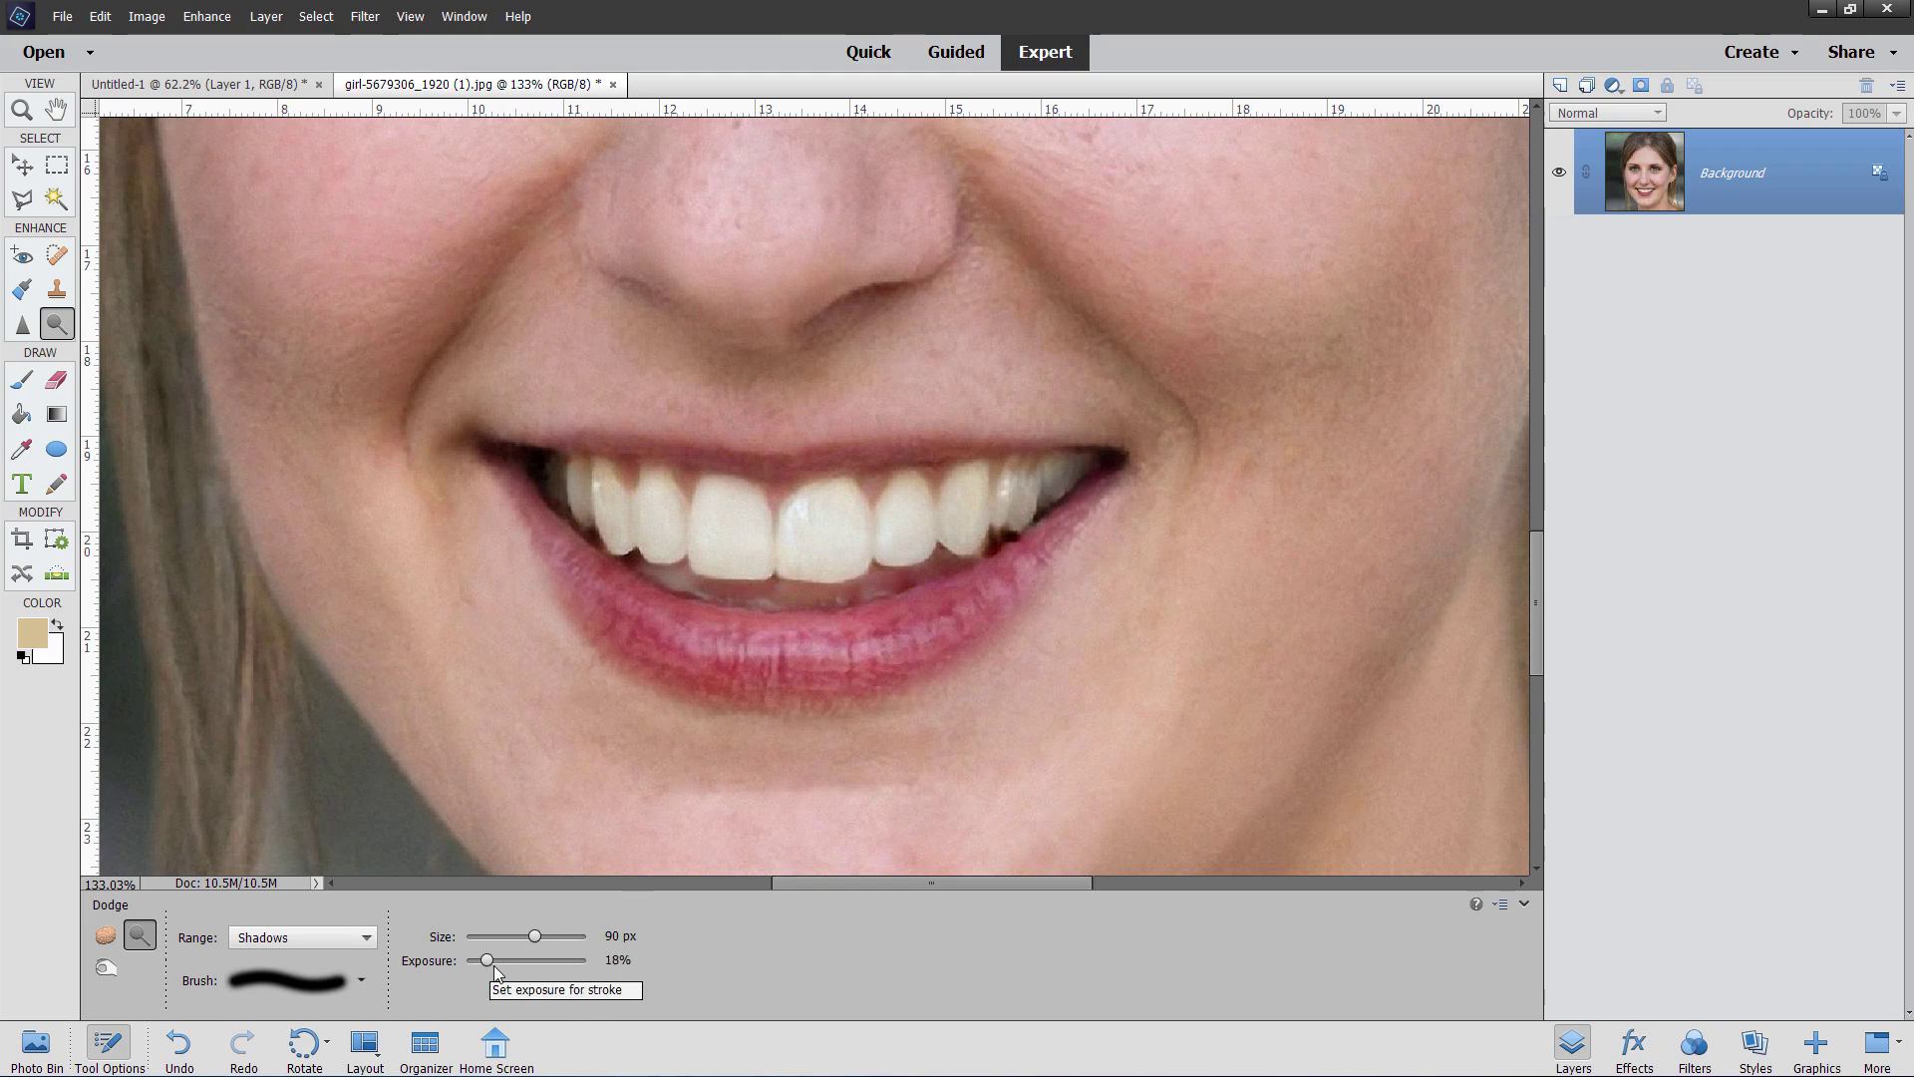
mouse_move(492, 961)
mouse_down()
mouse_move(457, 961)
mouse_move(486, 960)
mouse_up()
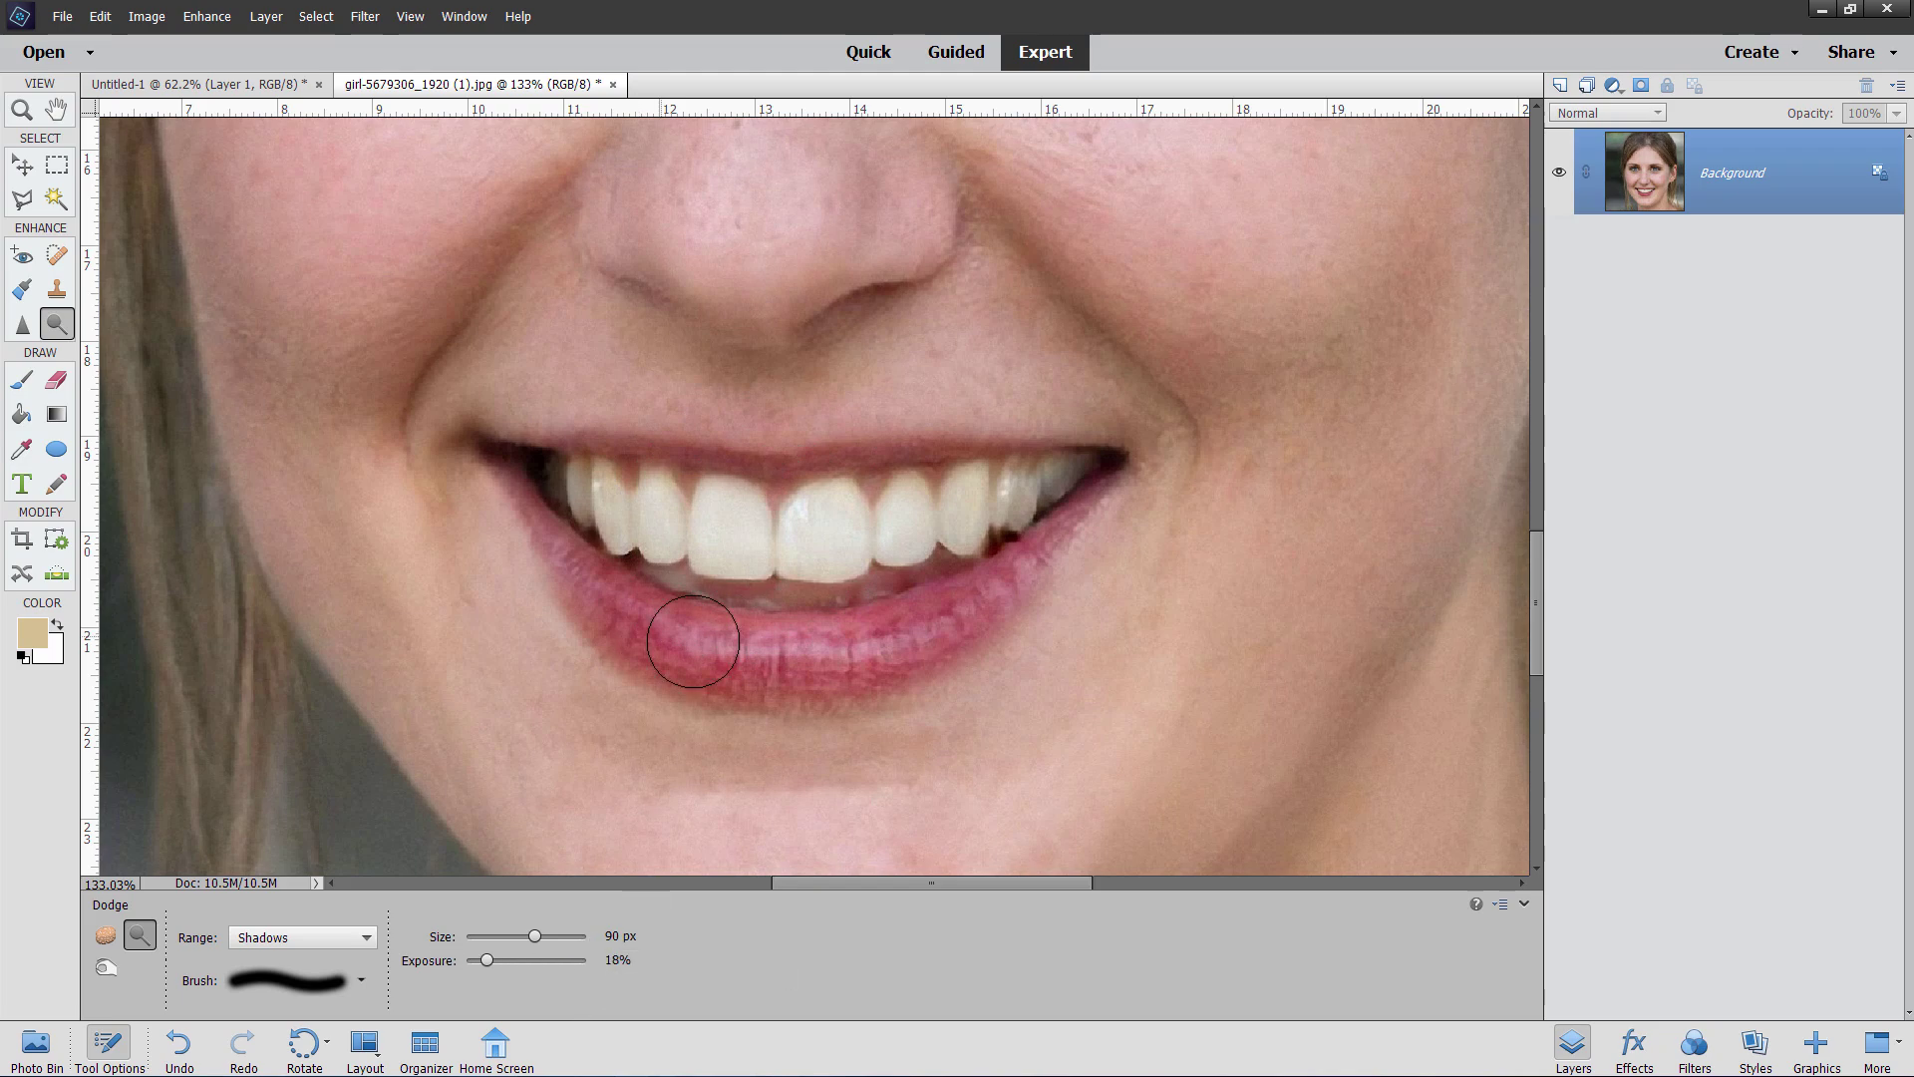
mouse_move(777, 531)
mouse_down()
mouse_move(675, 535)
mouse_move(906, 543)
mouse_move(998, 506)
mouse_move(771, 527)
mouse_move(656, 513)
mouse_move(748, 526)
mouse_move(1019, 501)
mouse_move(822, 520)
mouse_move(591, 497)
mouse_move(694, 538)
mouse_move(940, 531)
mouse_move(1067, 480)
mouse_move(793, 521)
mouse_move(608, 499)
mouse_move(740, 535)
mouse_move(1047, 493)
mouse_move(840, 520)
mouse_move(590, 506)
mouse_move(833, 555)
mouse_up()
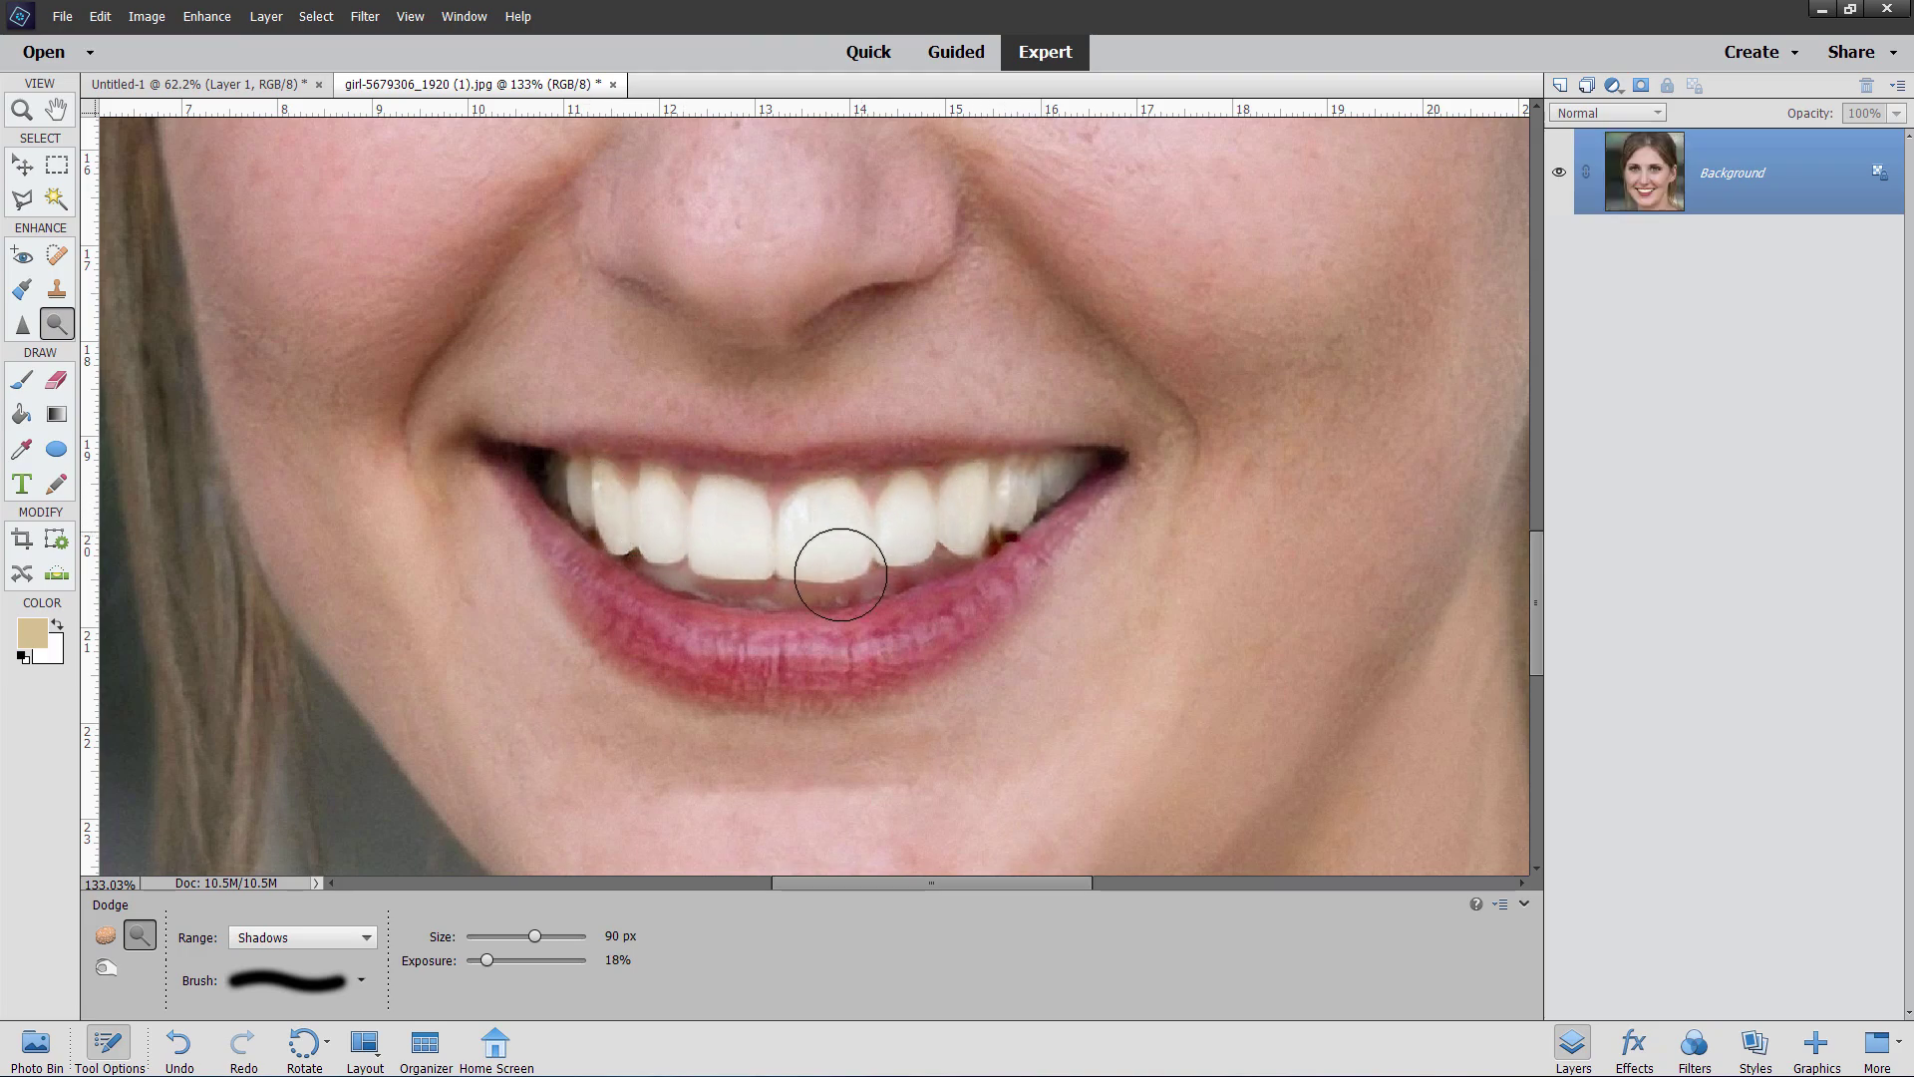
scroll(888, 521, down, 5)
scroll(900, 531, down, 1)
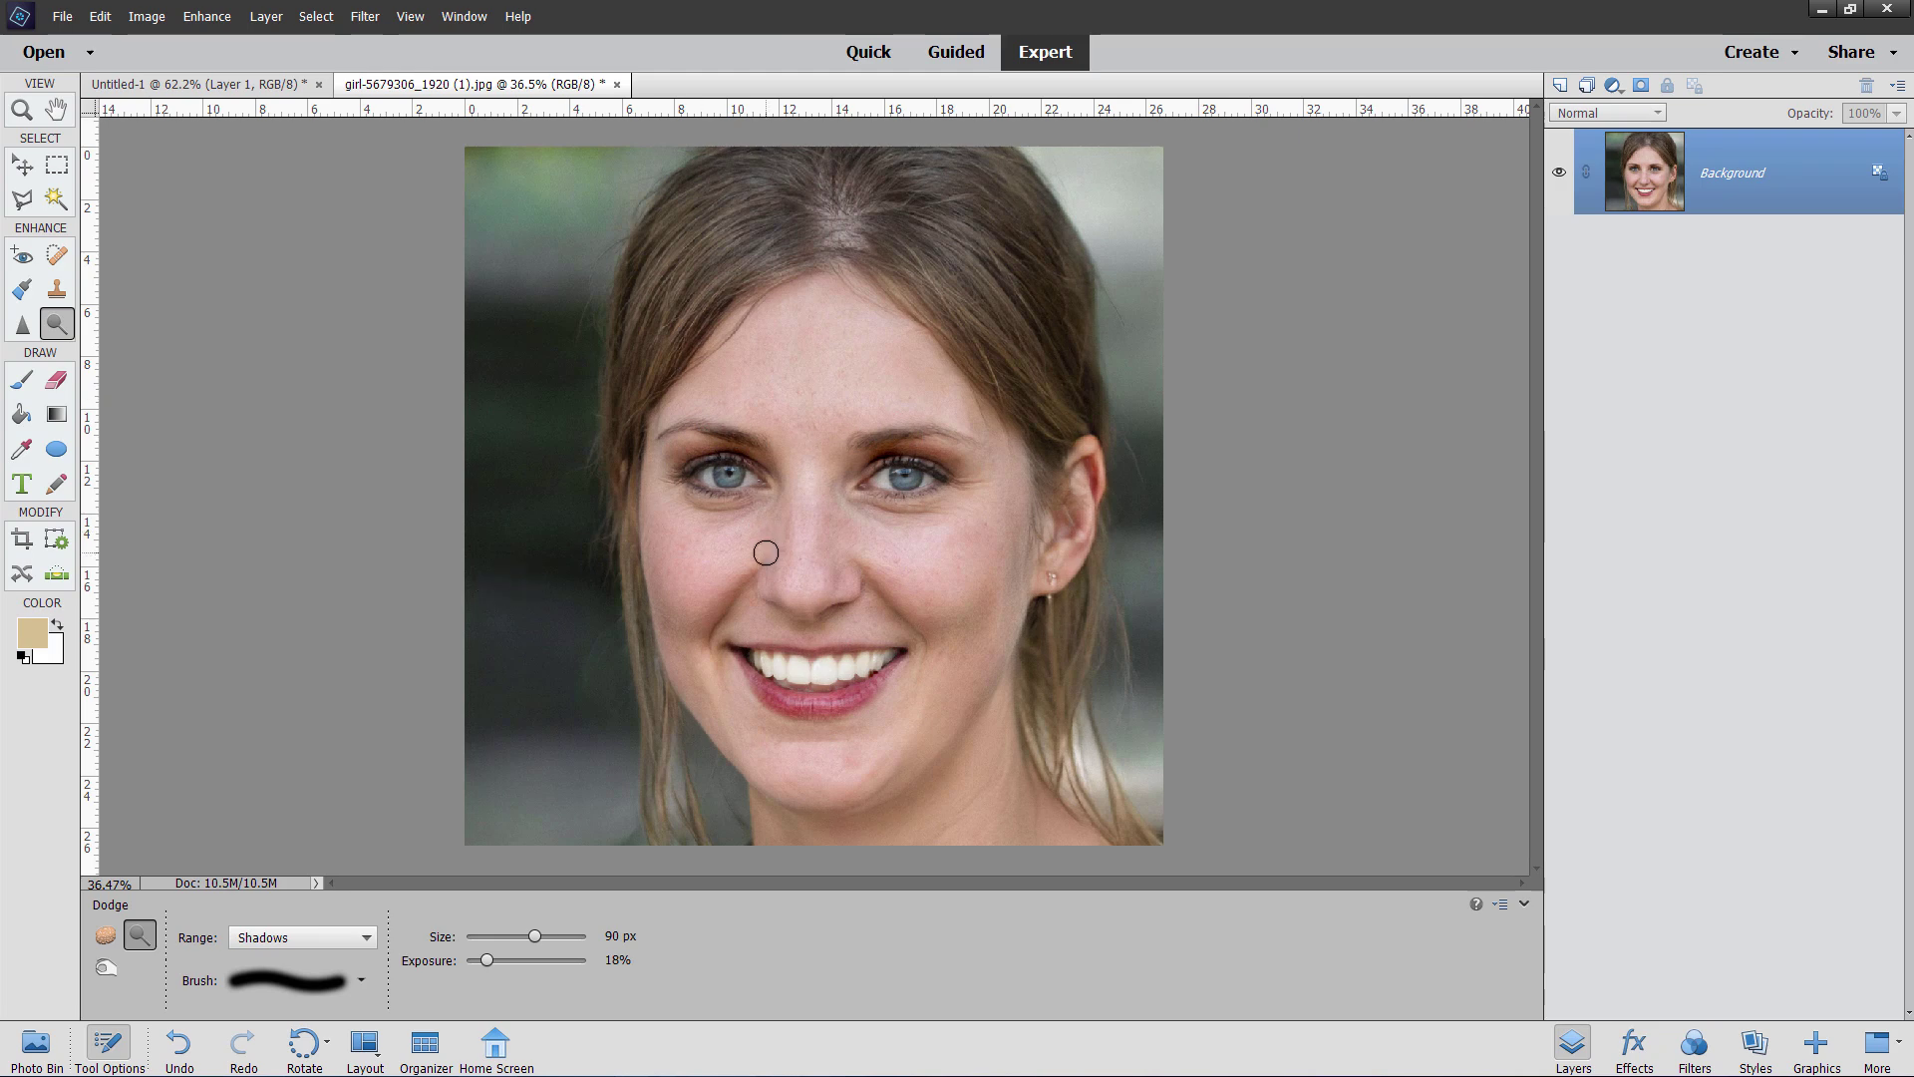
- Switch back to Burn and select the woman with Select Subject
key(o)
scroll(976, 480, down, 1)
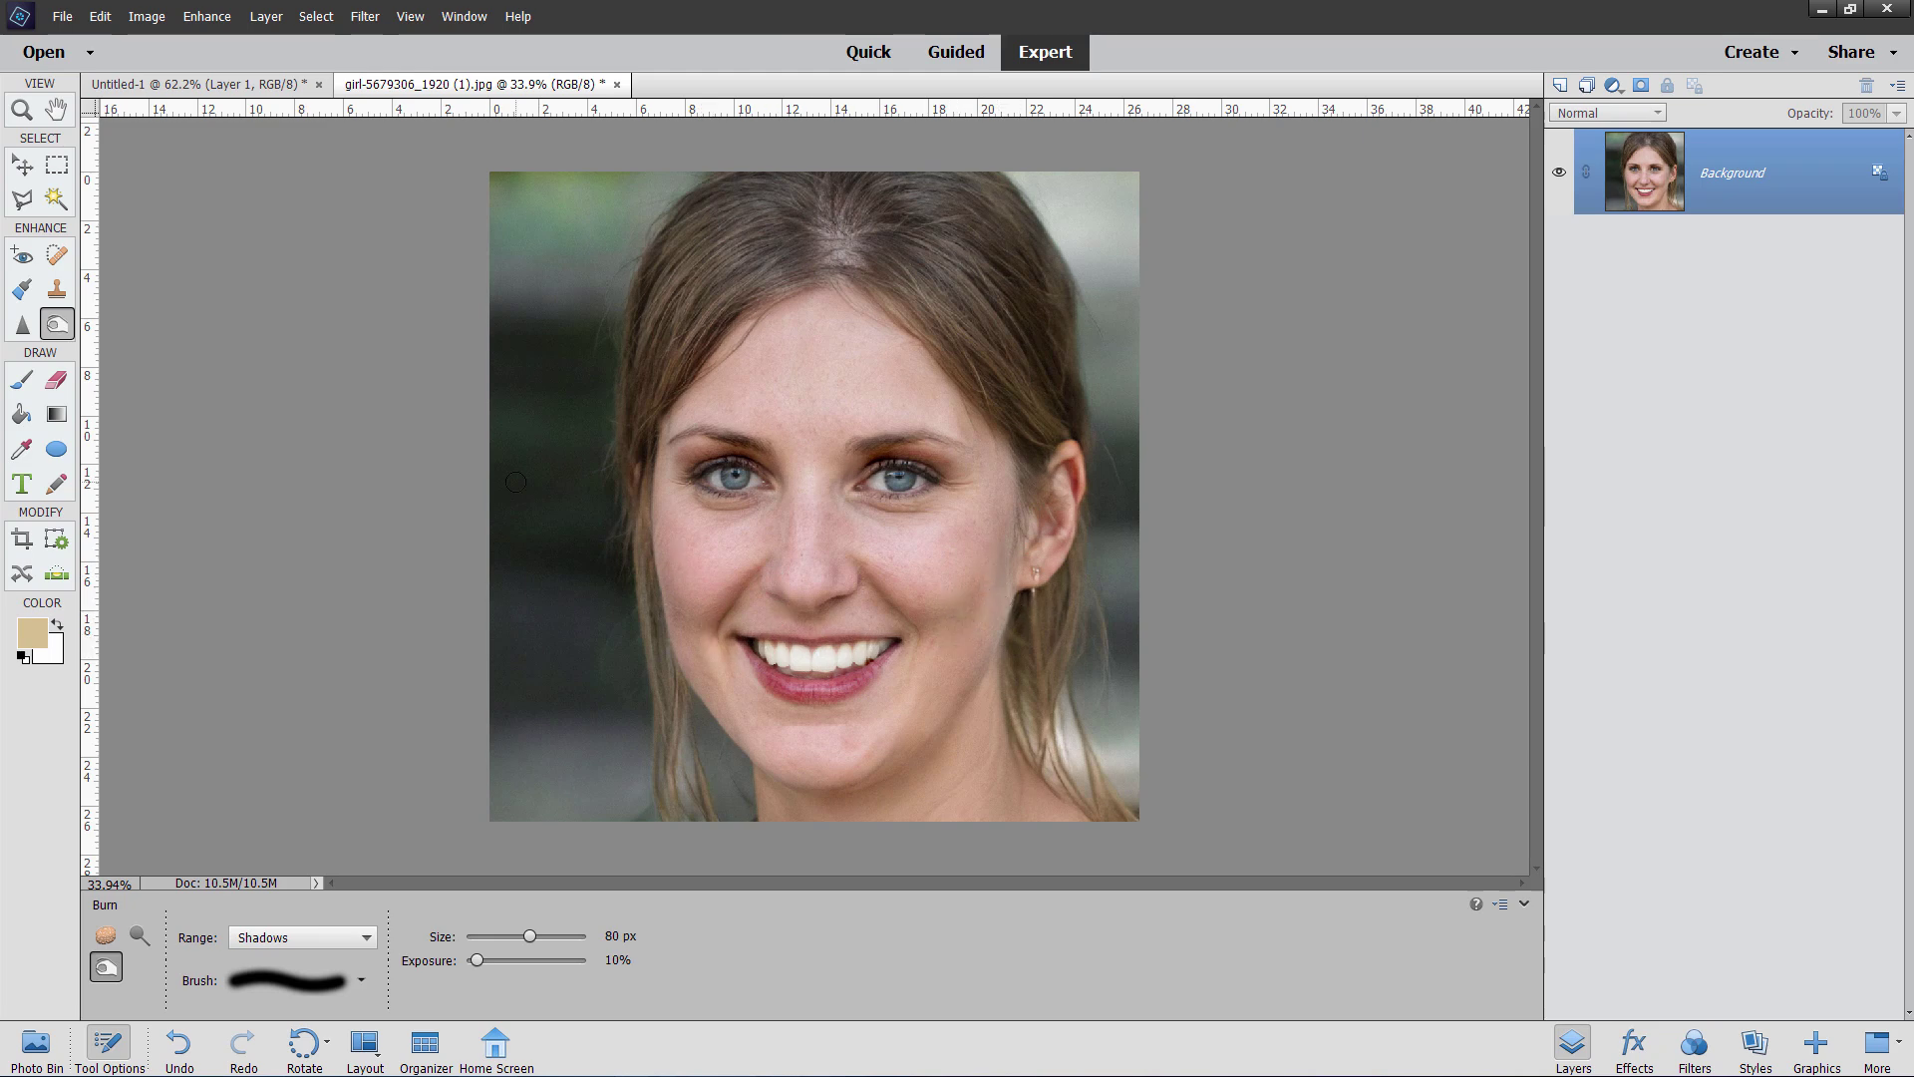
click(316, 16)
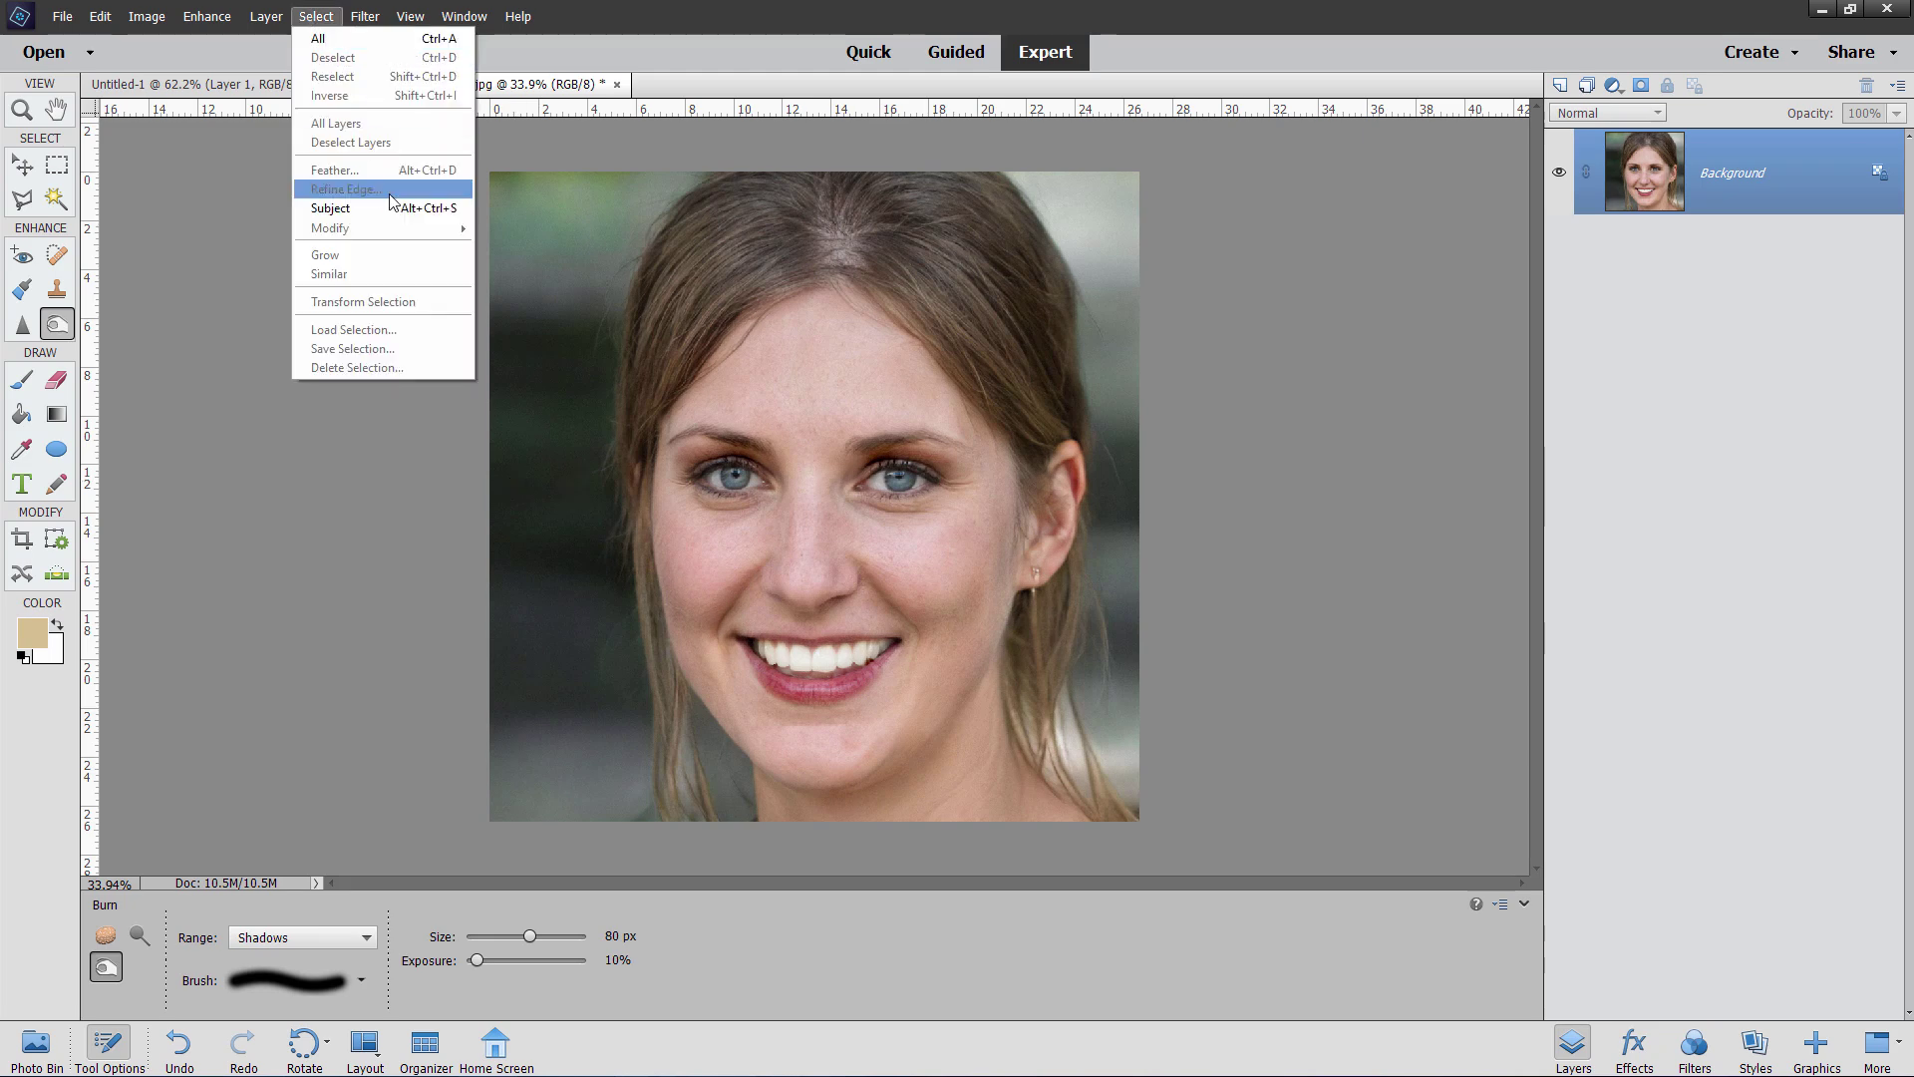
key(Escape)
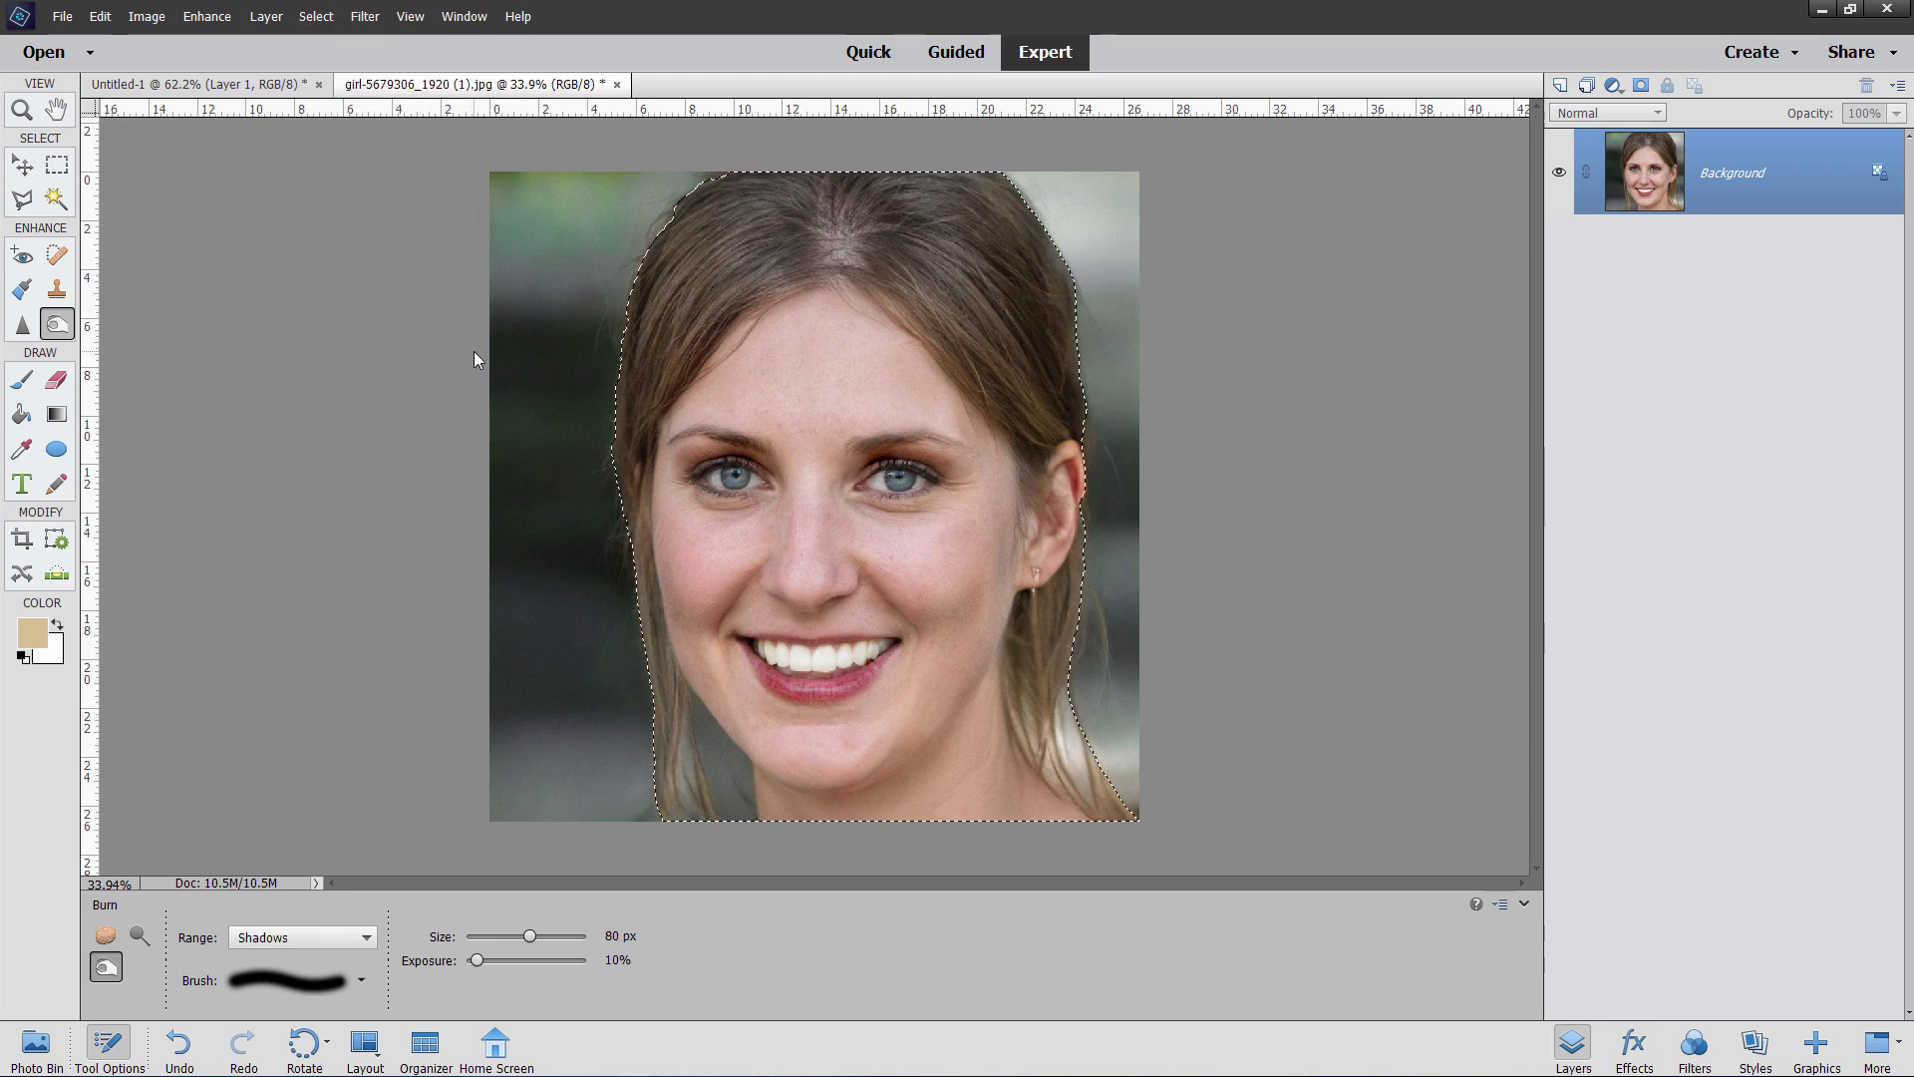
- In Refine Edge with a size 35 brush, refine the left-side hair edges
click(56, 200)
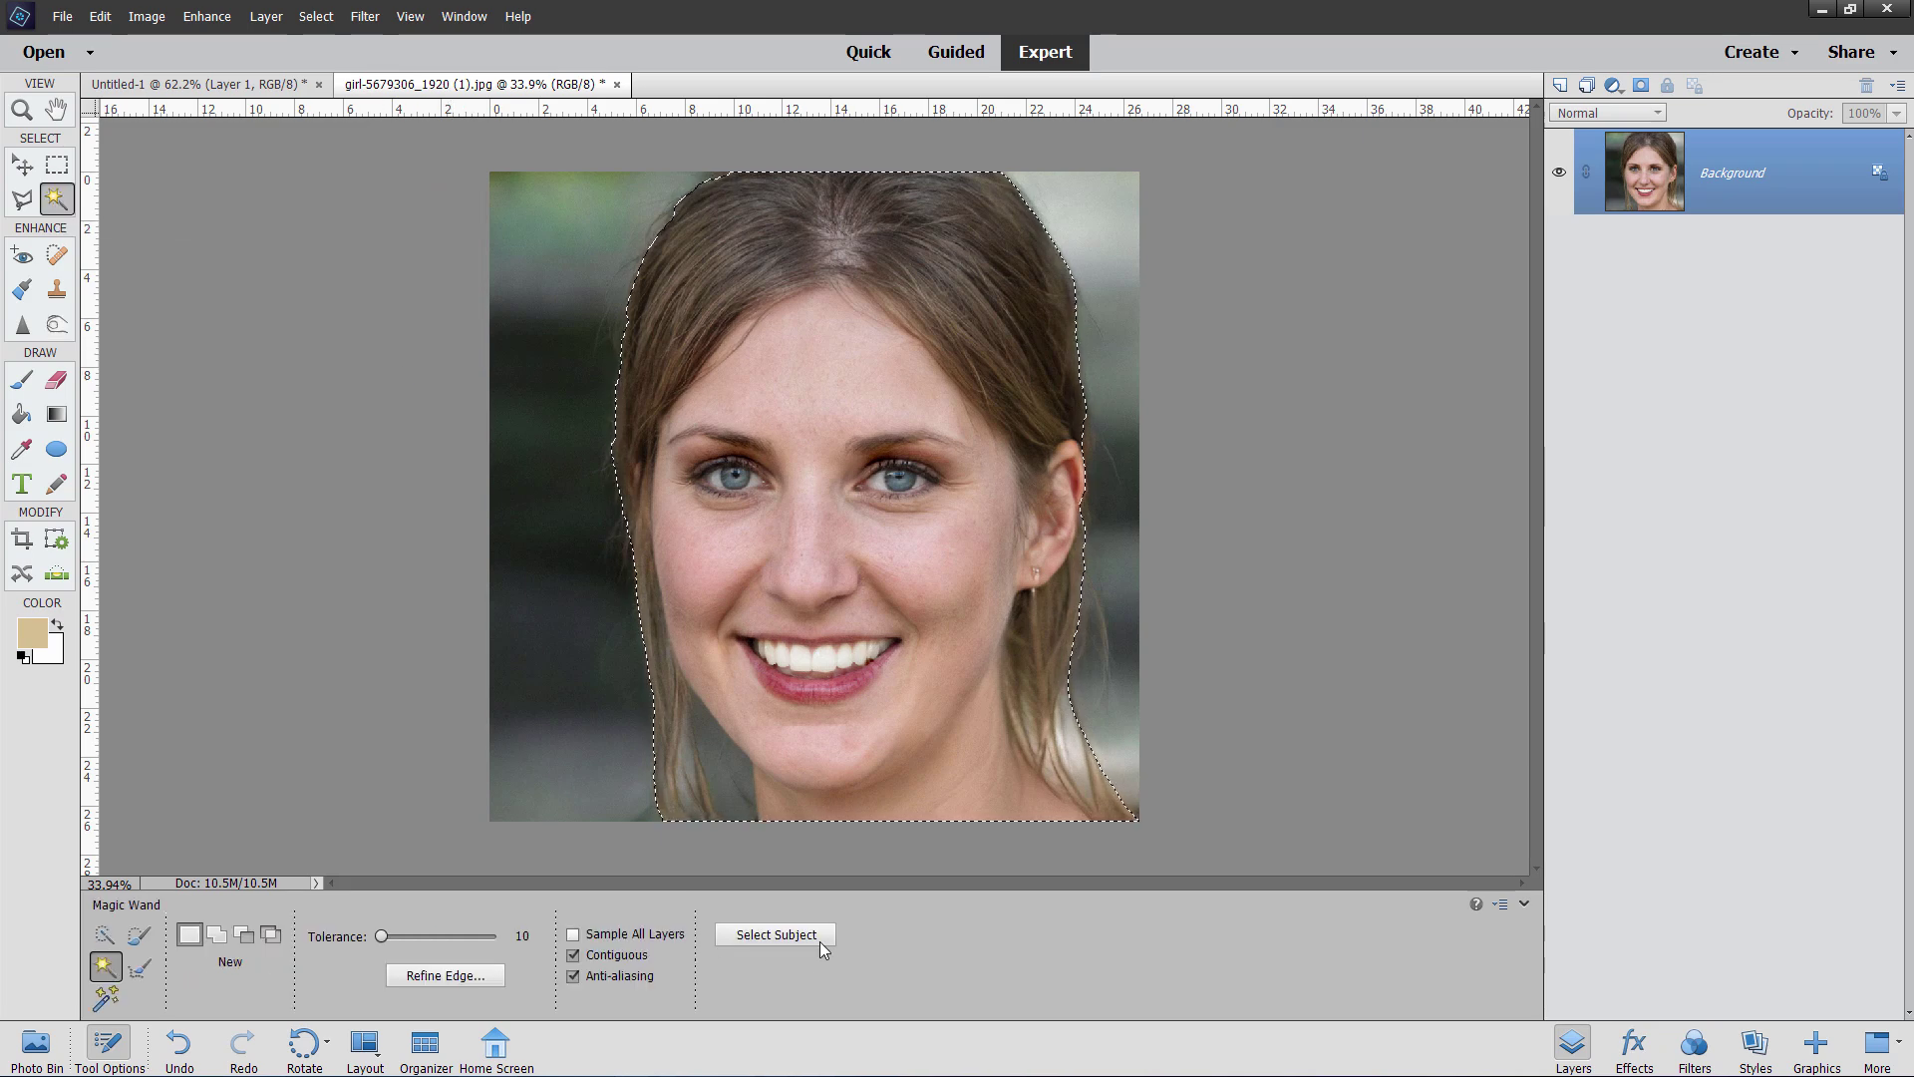
click(468, 967)
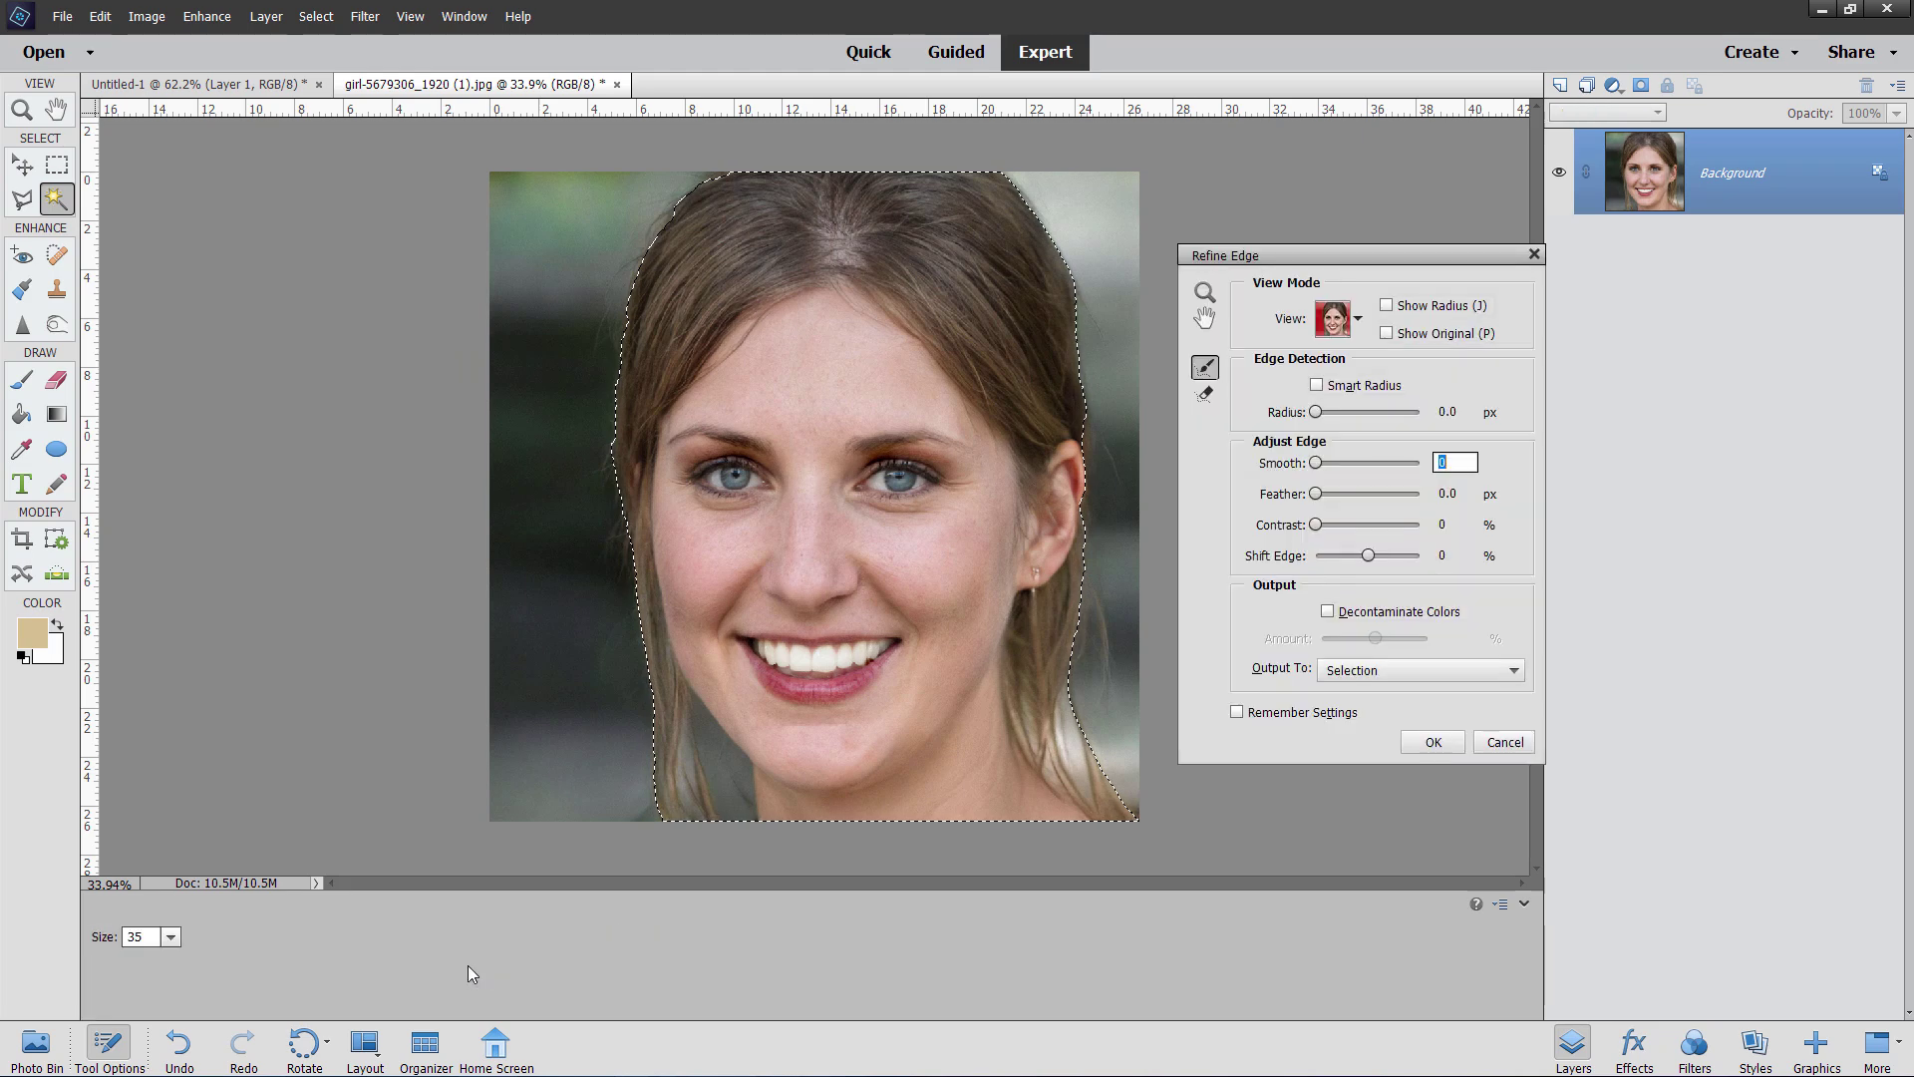
click(177, 938)
click(99, 937)
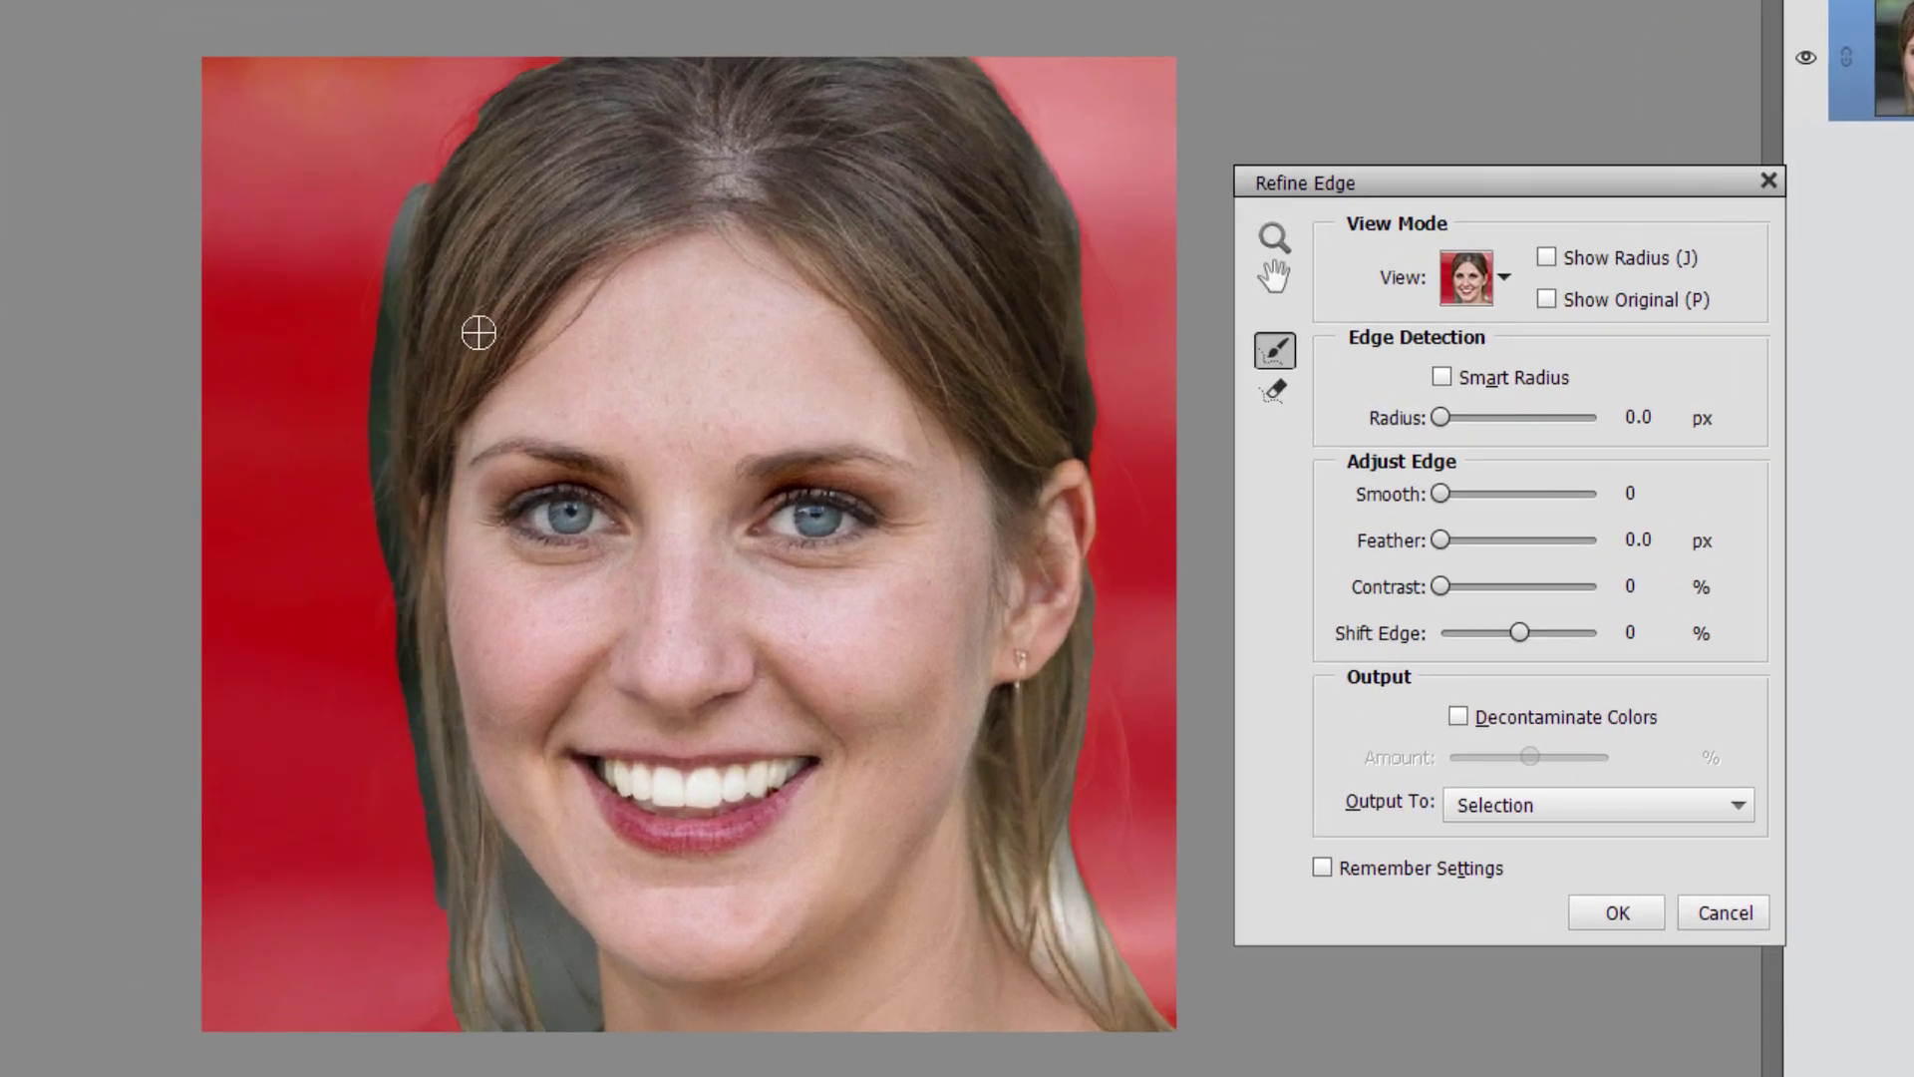
drag(479, 332, 432, 223)
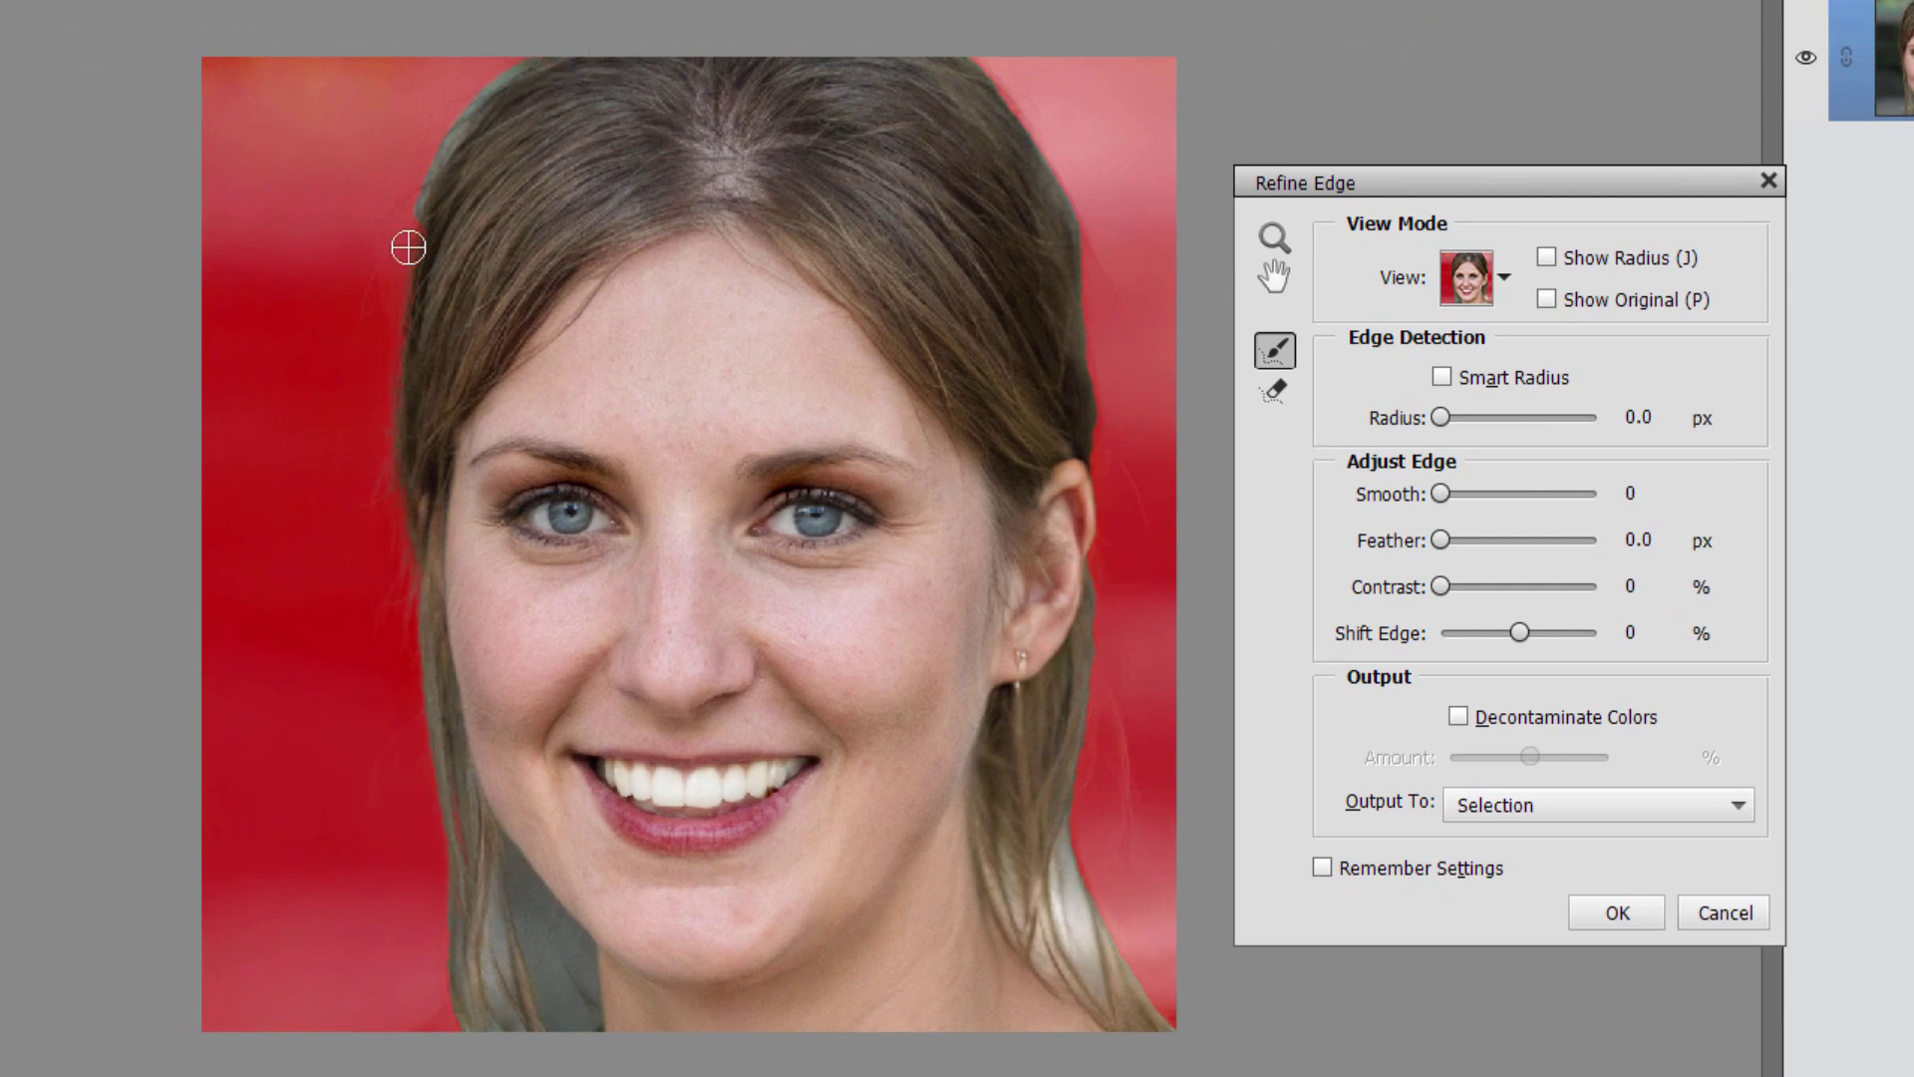
drag(444, 781, 456, 982)
click(436, 885)
mouse_move(417, 881)
mouse_down()
mouse_move(555, 955)
mouse_move(607, 1022)
mouse_up()
mouse_move(435, 894)
mouse_down()
mouse_move(509, 929)
mouse_move(568, 1033)
mouse_up()
click(439, 806)
- Refine the right-side hair edges and output to a New Layer with Layer Mask
drag(1151, 742, 1146, 788)
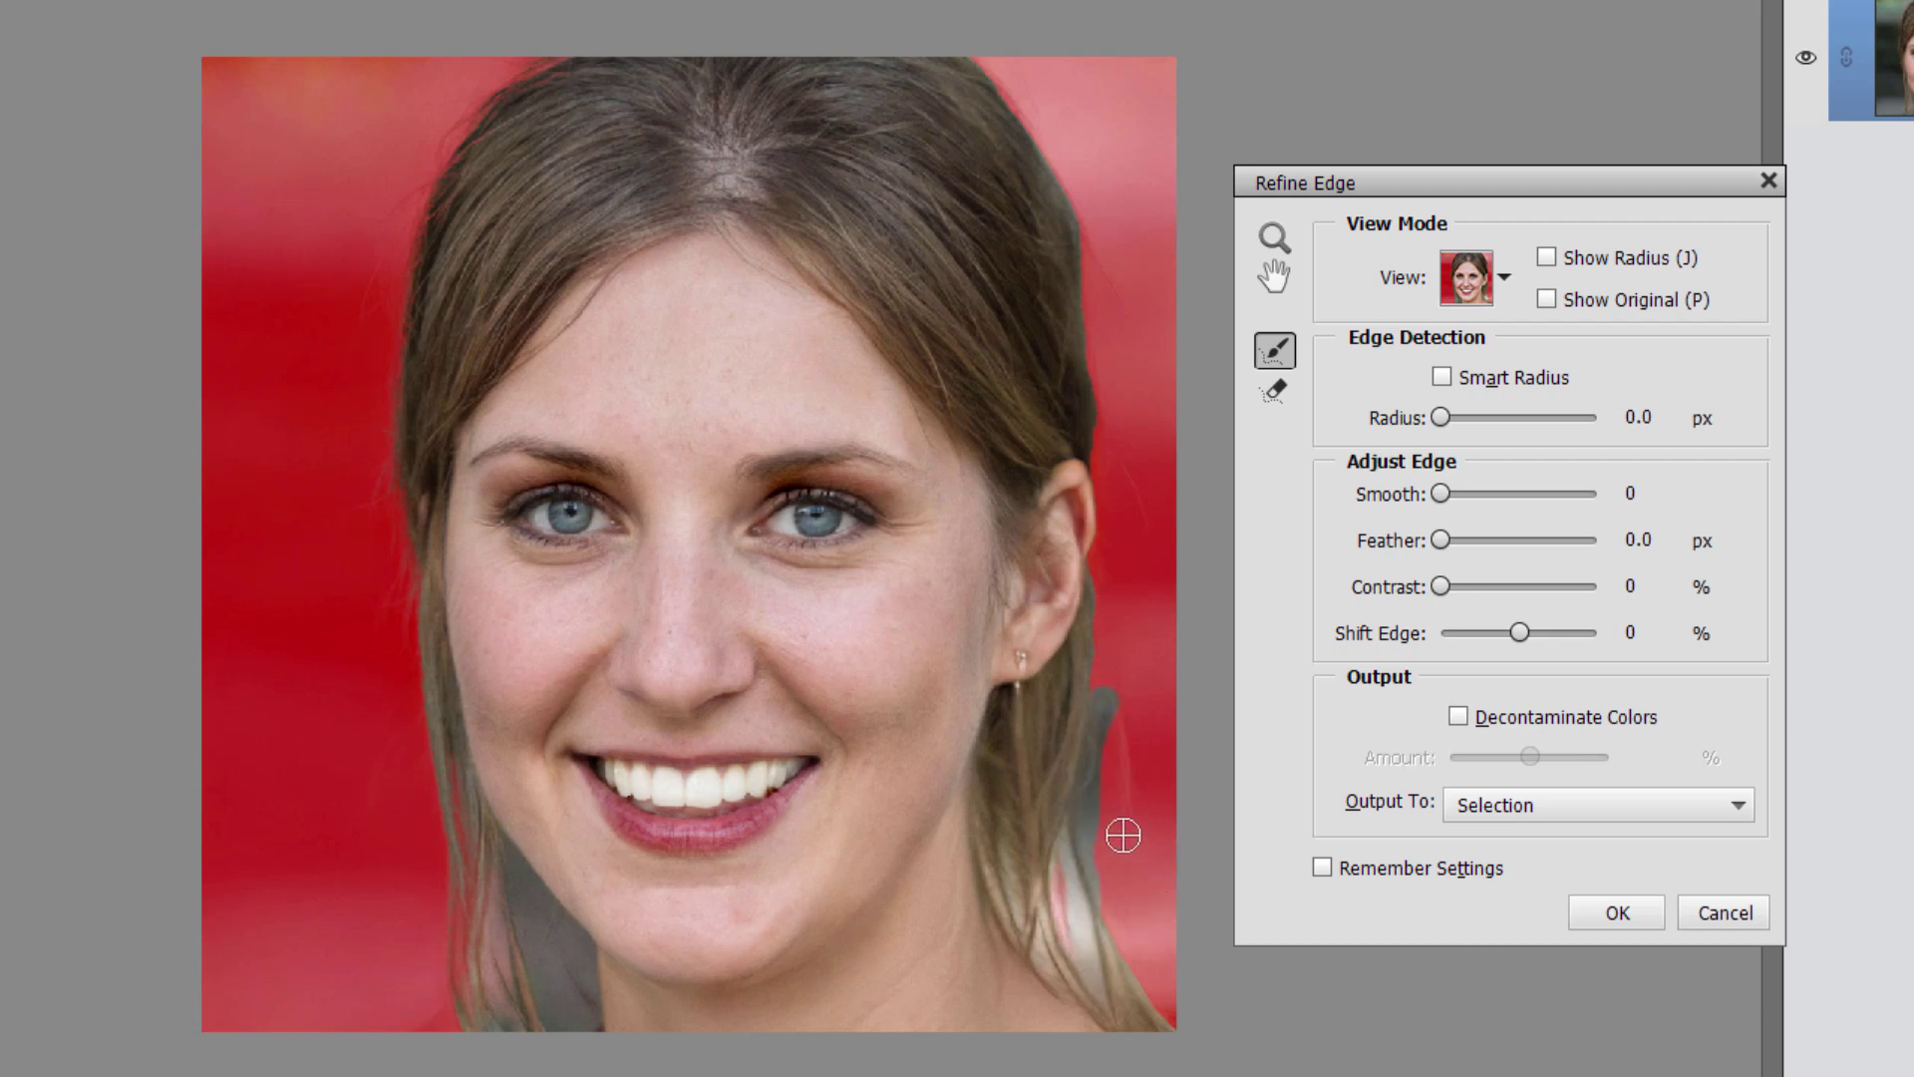
mouse_move(1087, 812)
mouse_down()
mouse_move(1099, 894)
mouse_move(1176, 1022)
mouse_up()
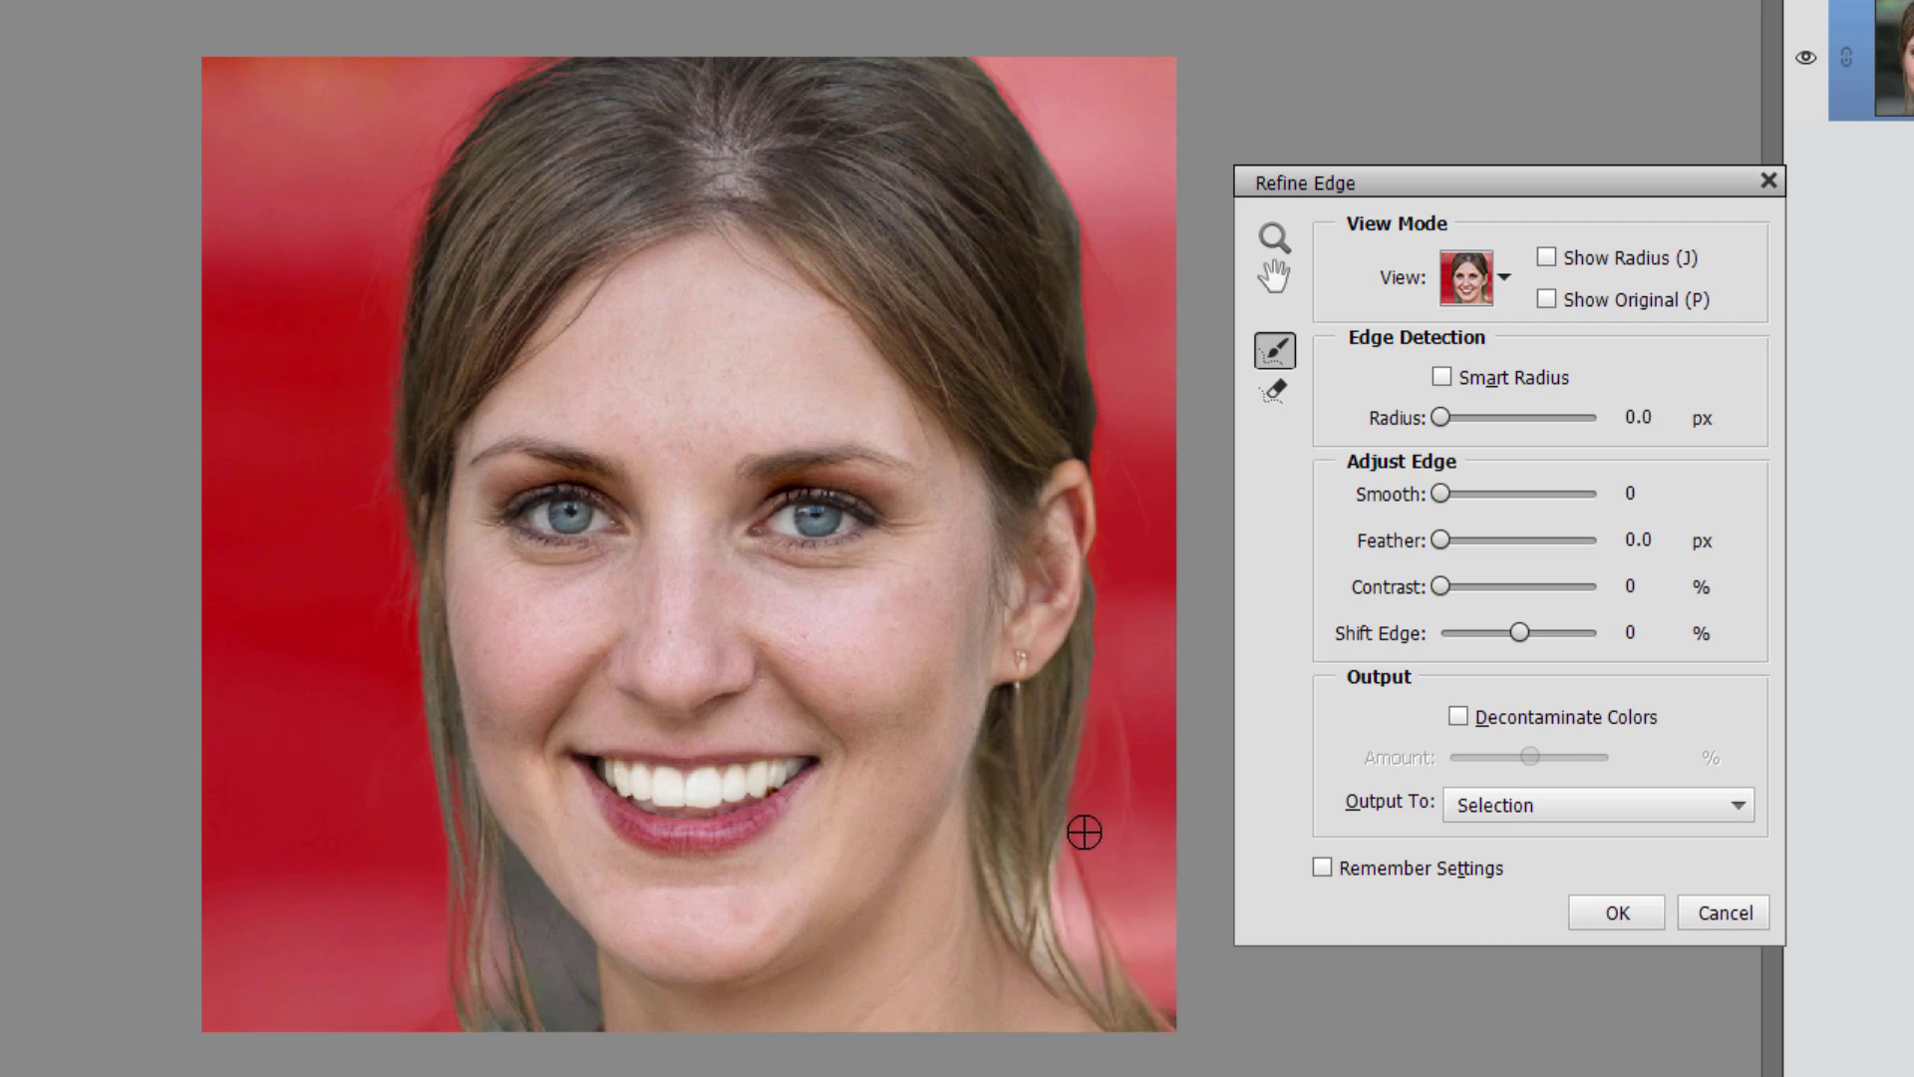
drag(1091, 627, 1097, 461)
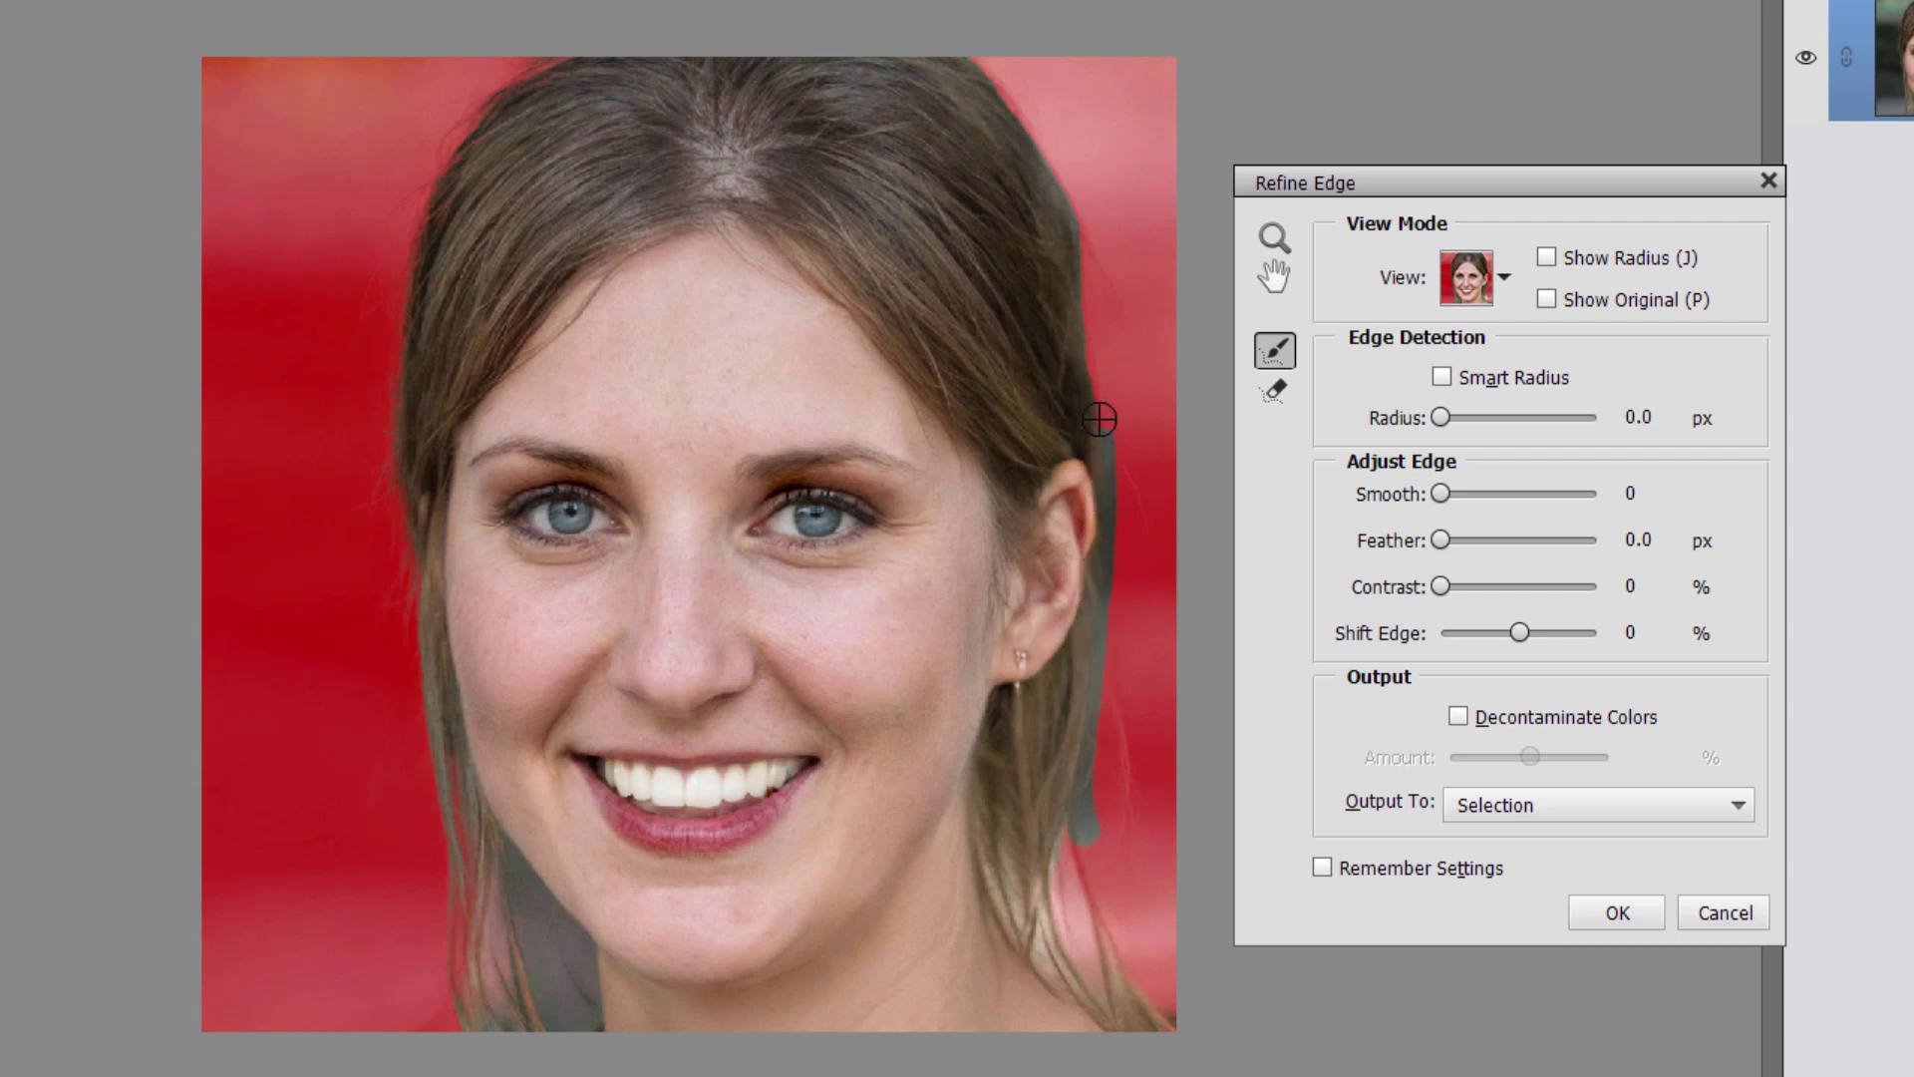
mouse_move(1091, 249)
mouse_down()
mouse_move(1028, 101)
mouse_move(978, 56)
mouse_up()
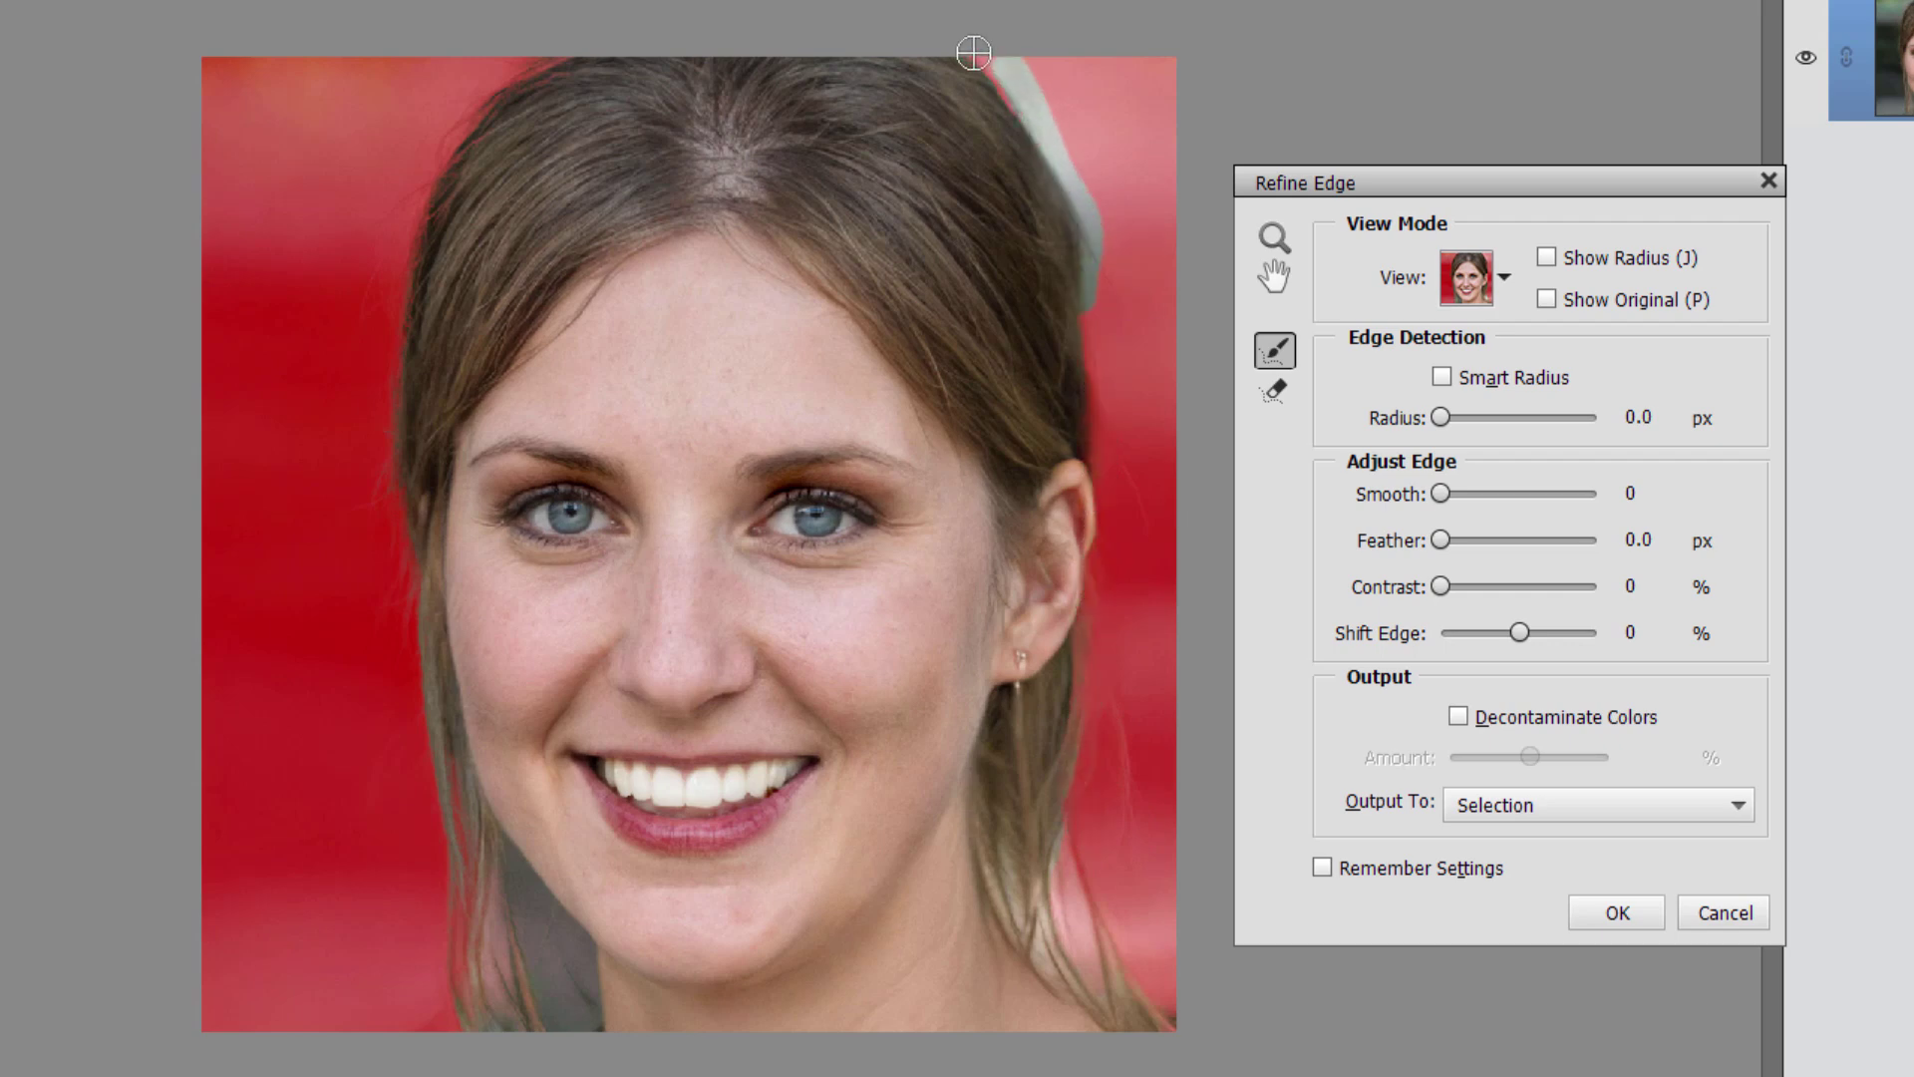
mouse_move(1094, 292)
mouse_down()
mouse_move(1037, 123)
mouse_move(957, 52)
mouse_up()
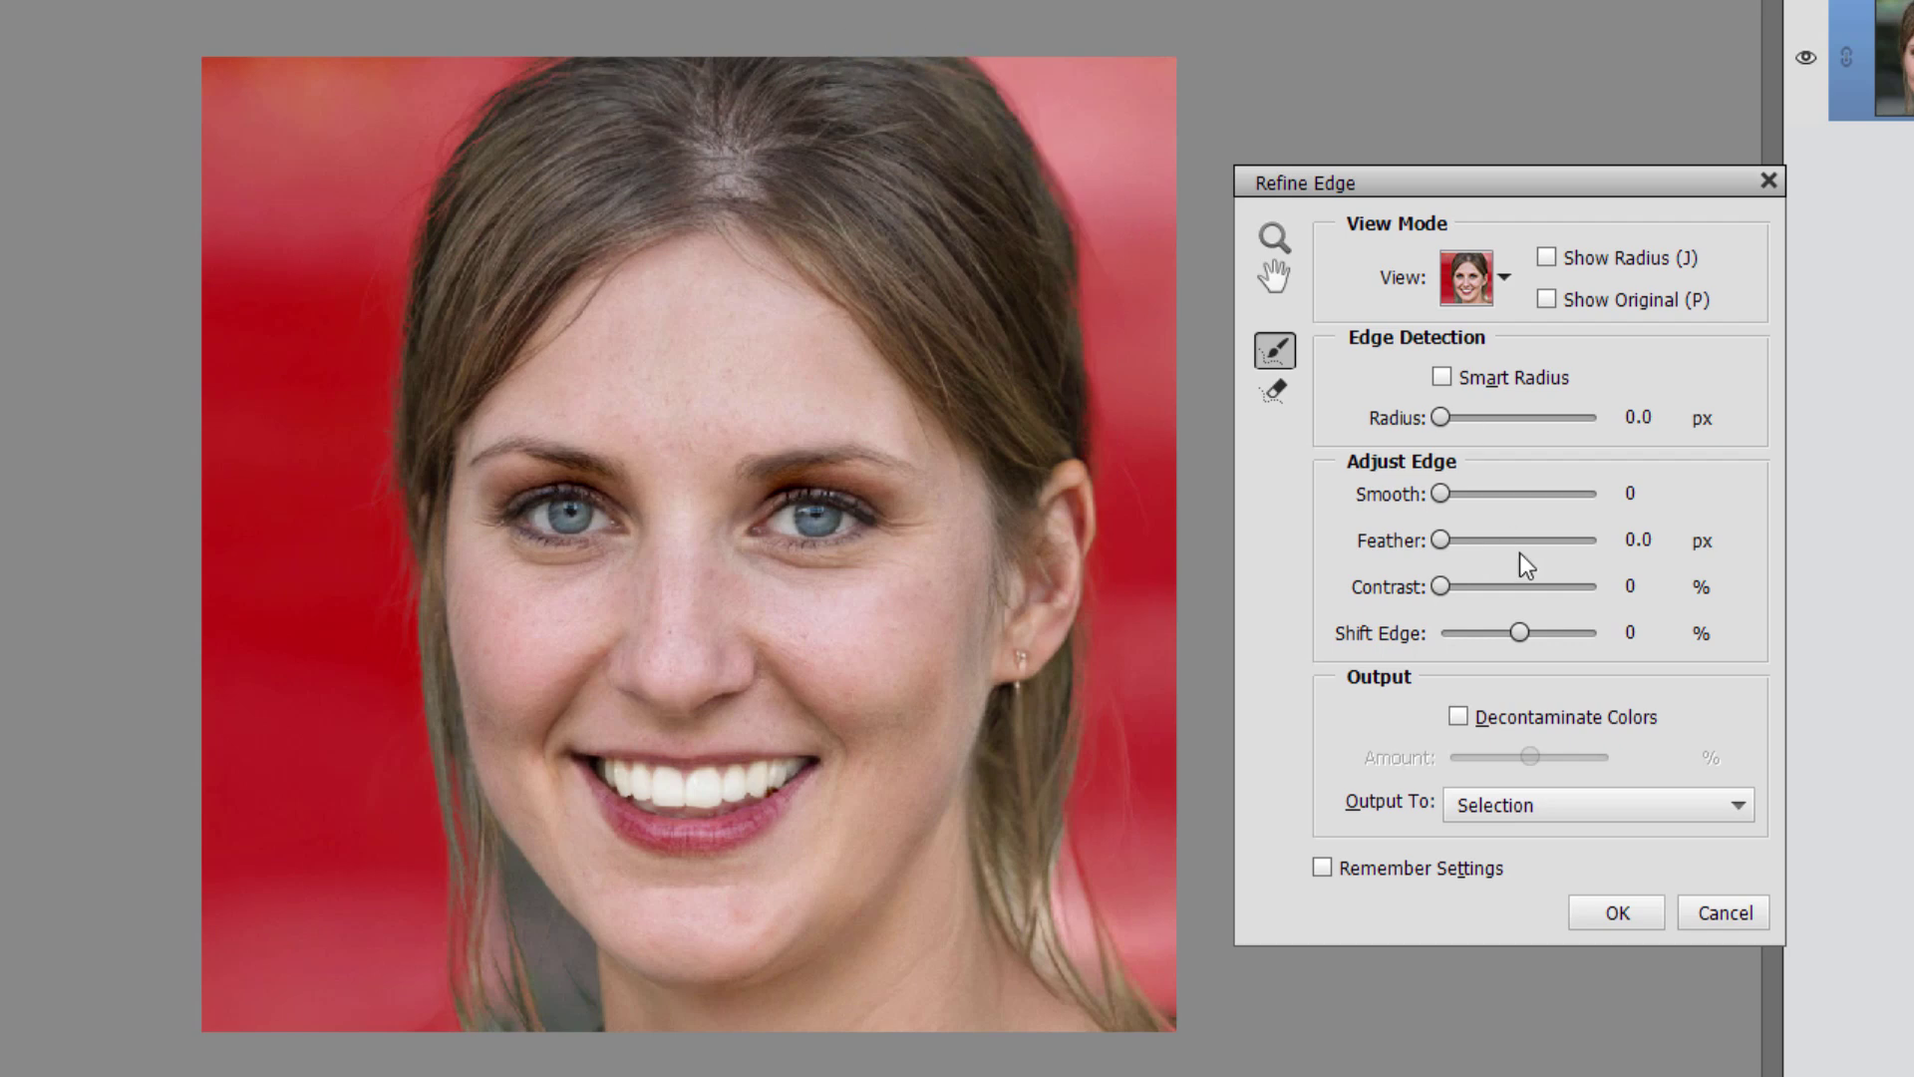
click(1554, 801)
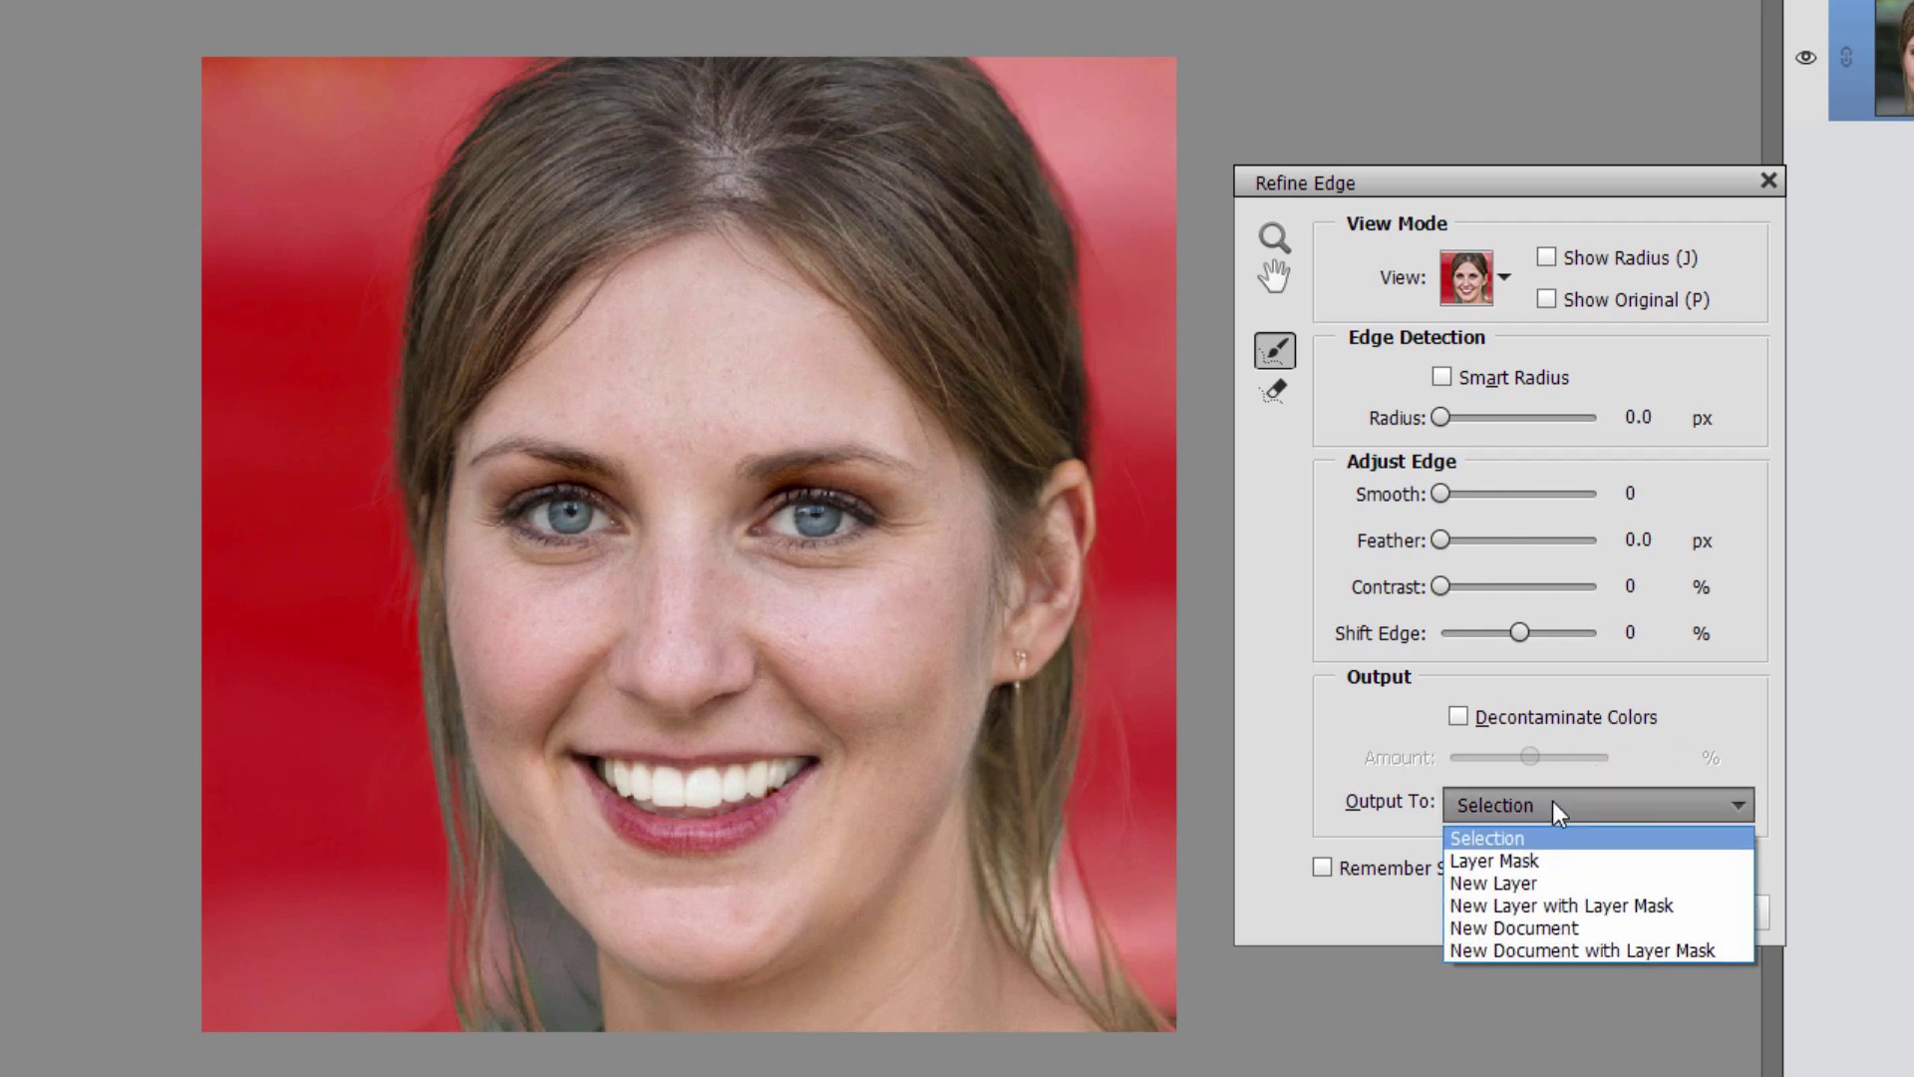
click(1490, 904)
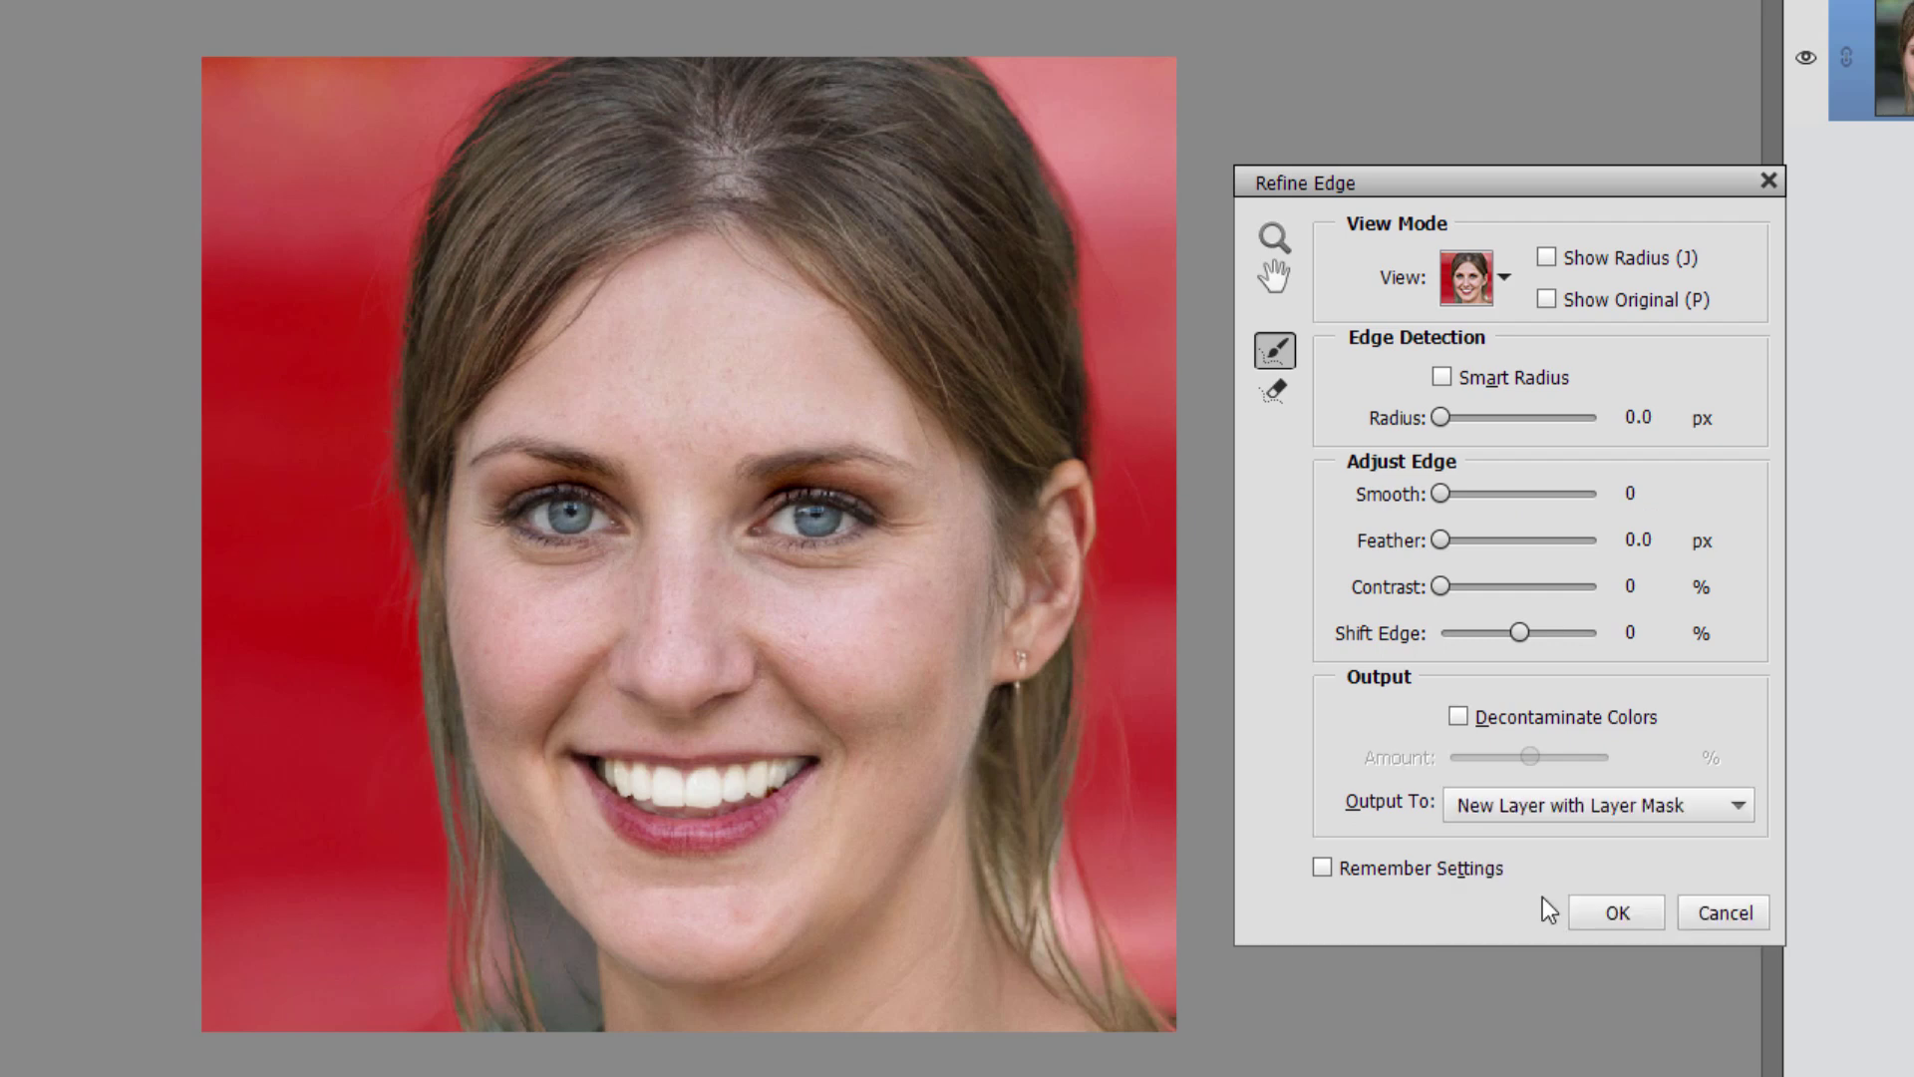
click(1639, 909)
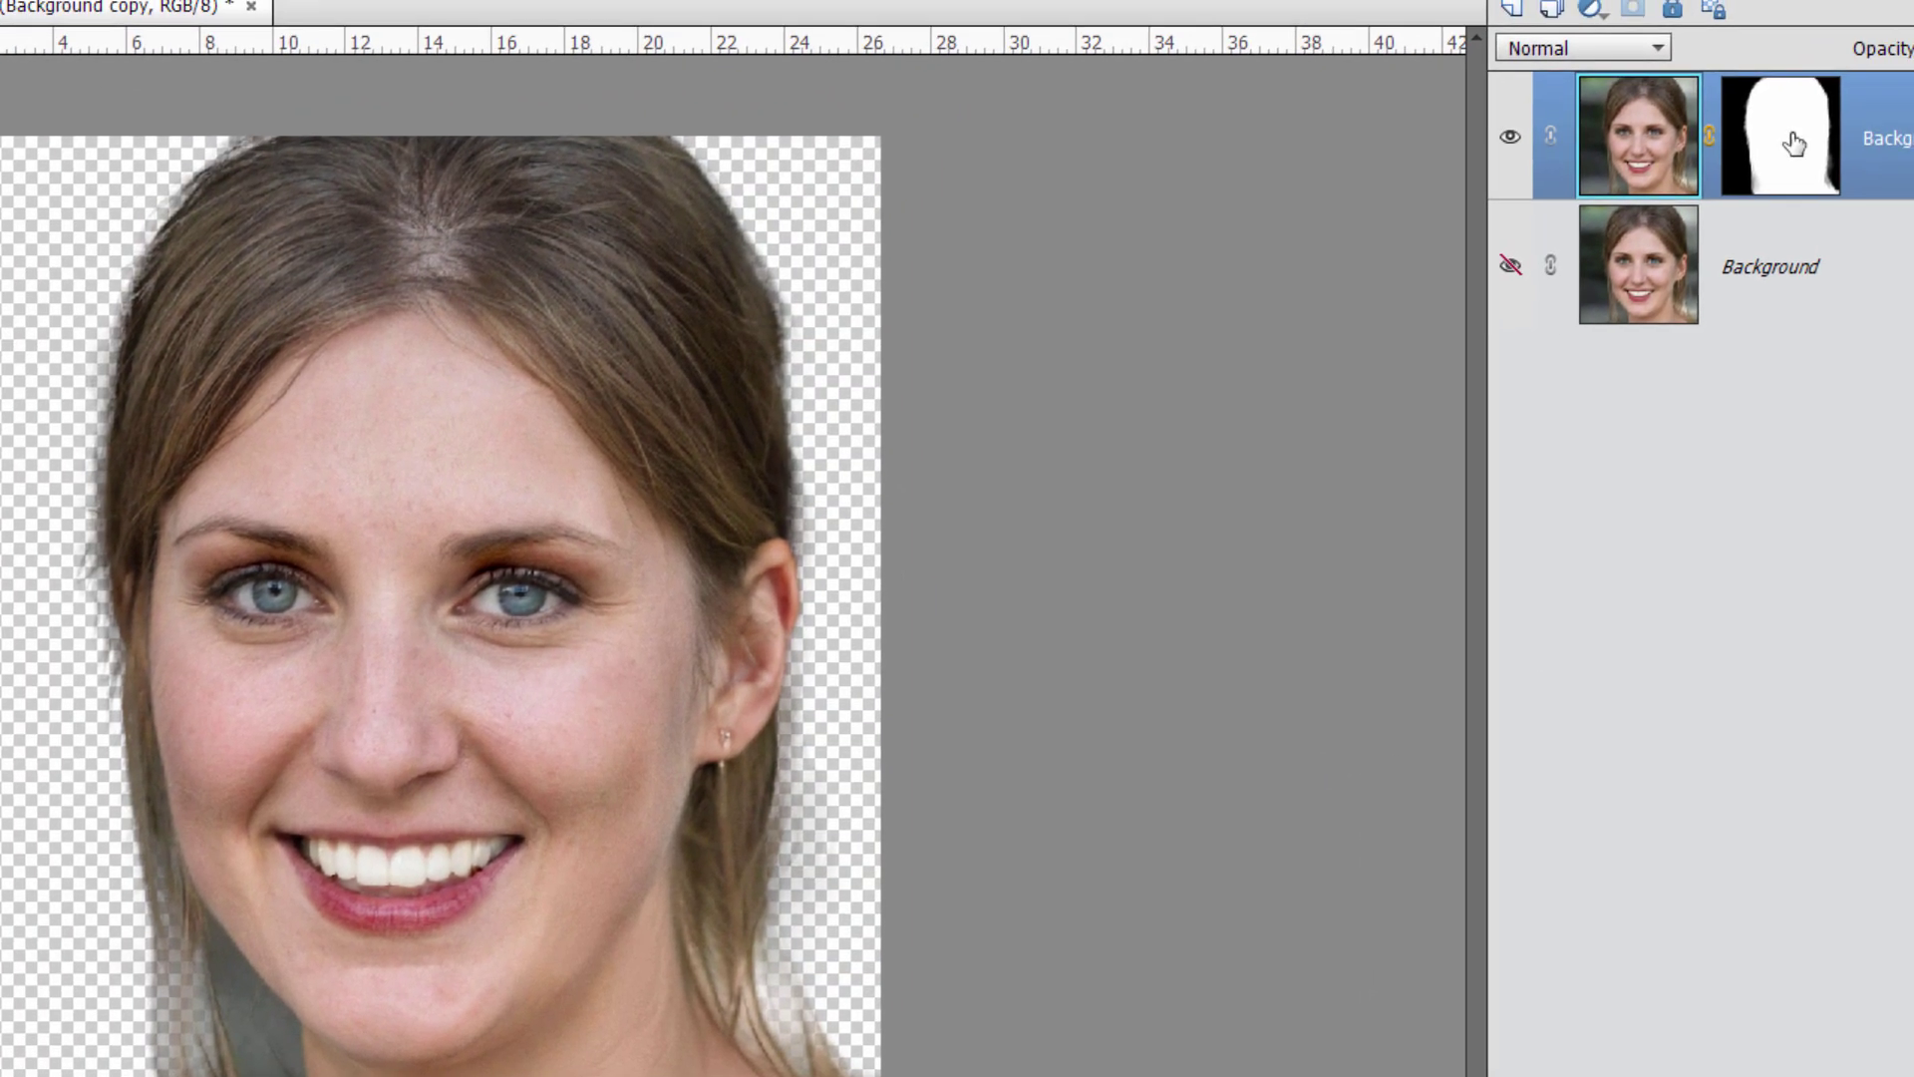
- Show the Background copy's layer mask alone and zoom to inspect its hair edges
key(alt)
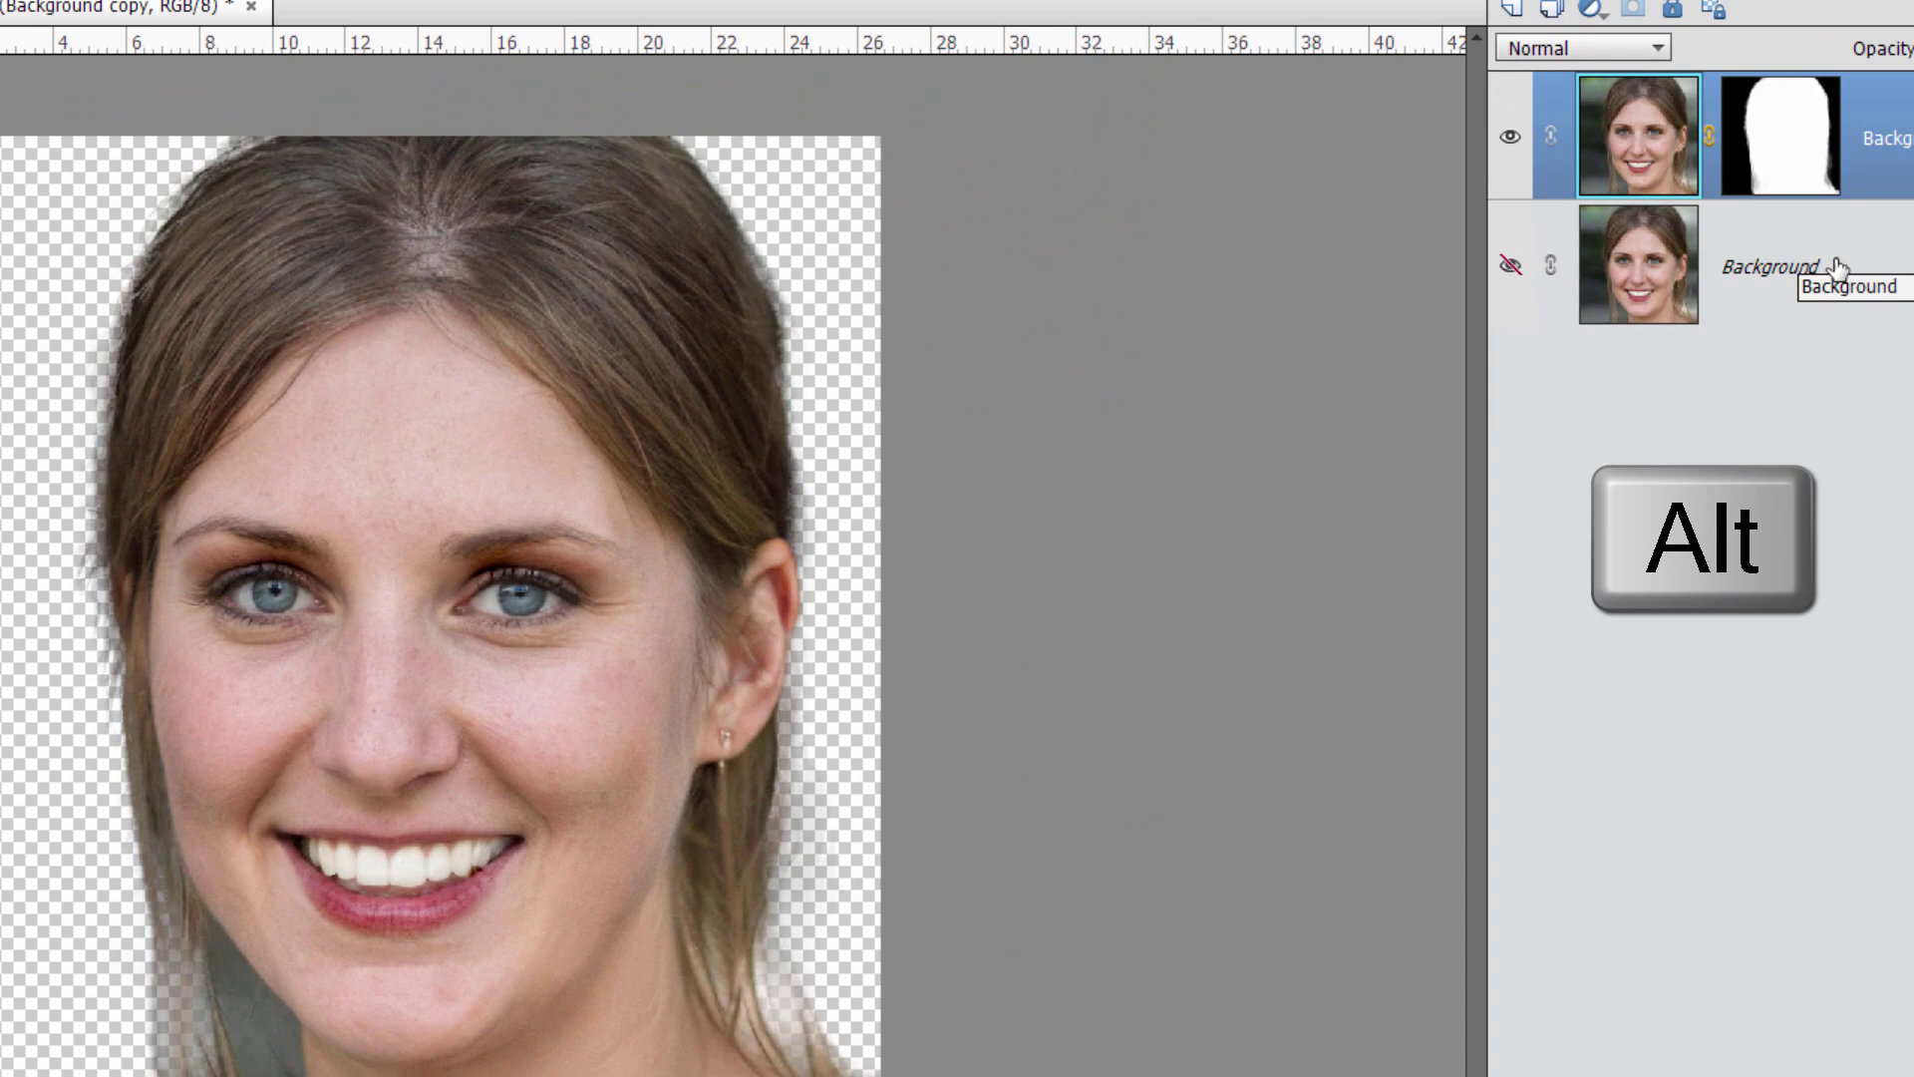
alt+click(1795, 160)
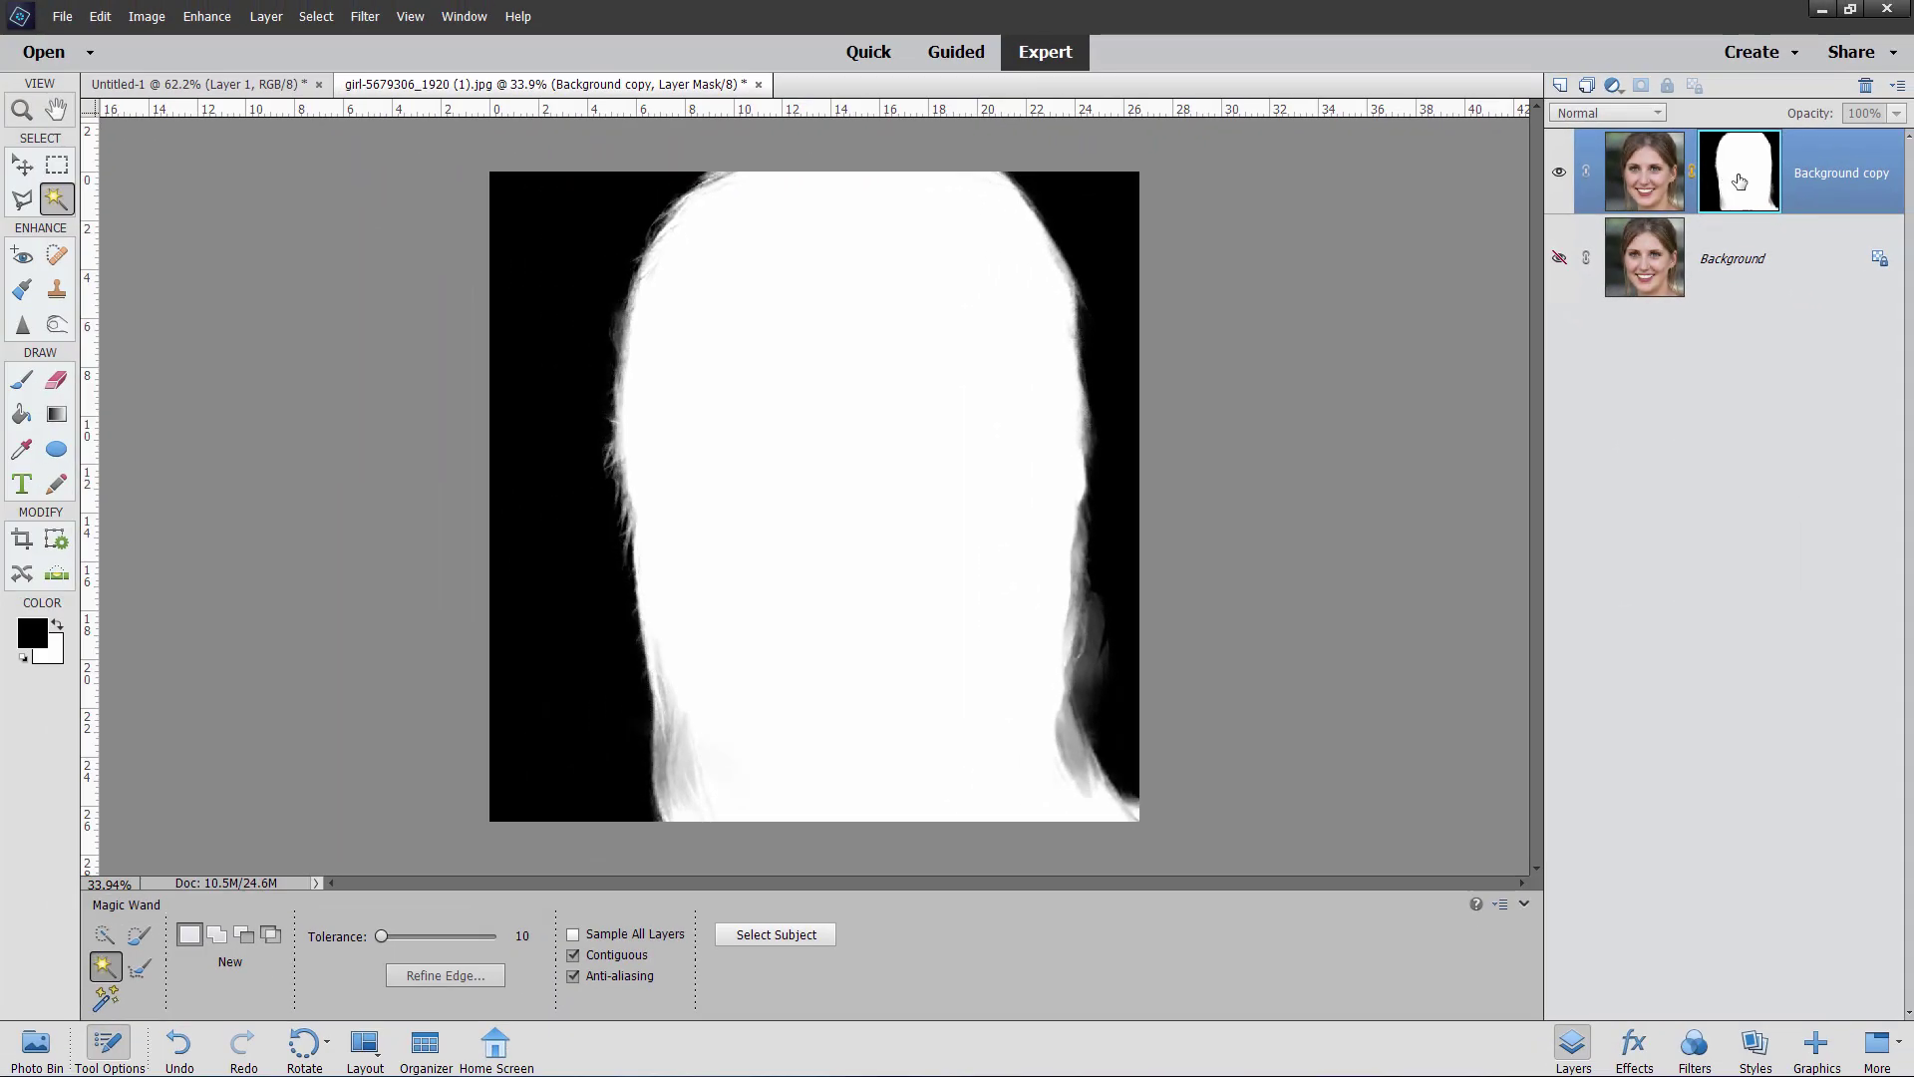
scroll(641, 529, up, 3)
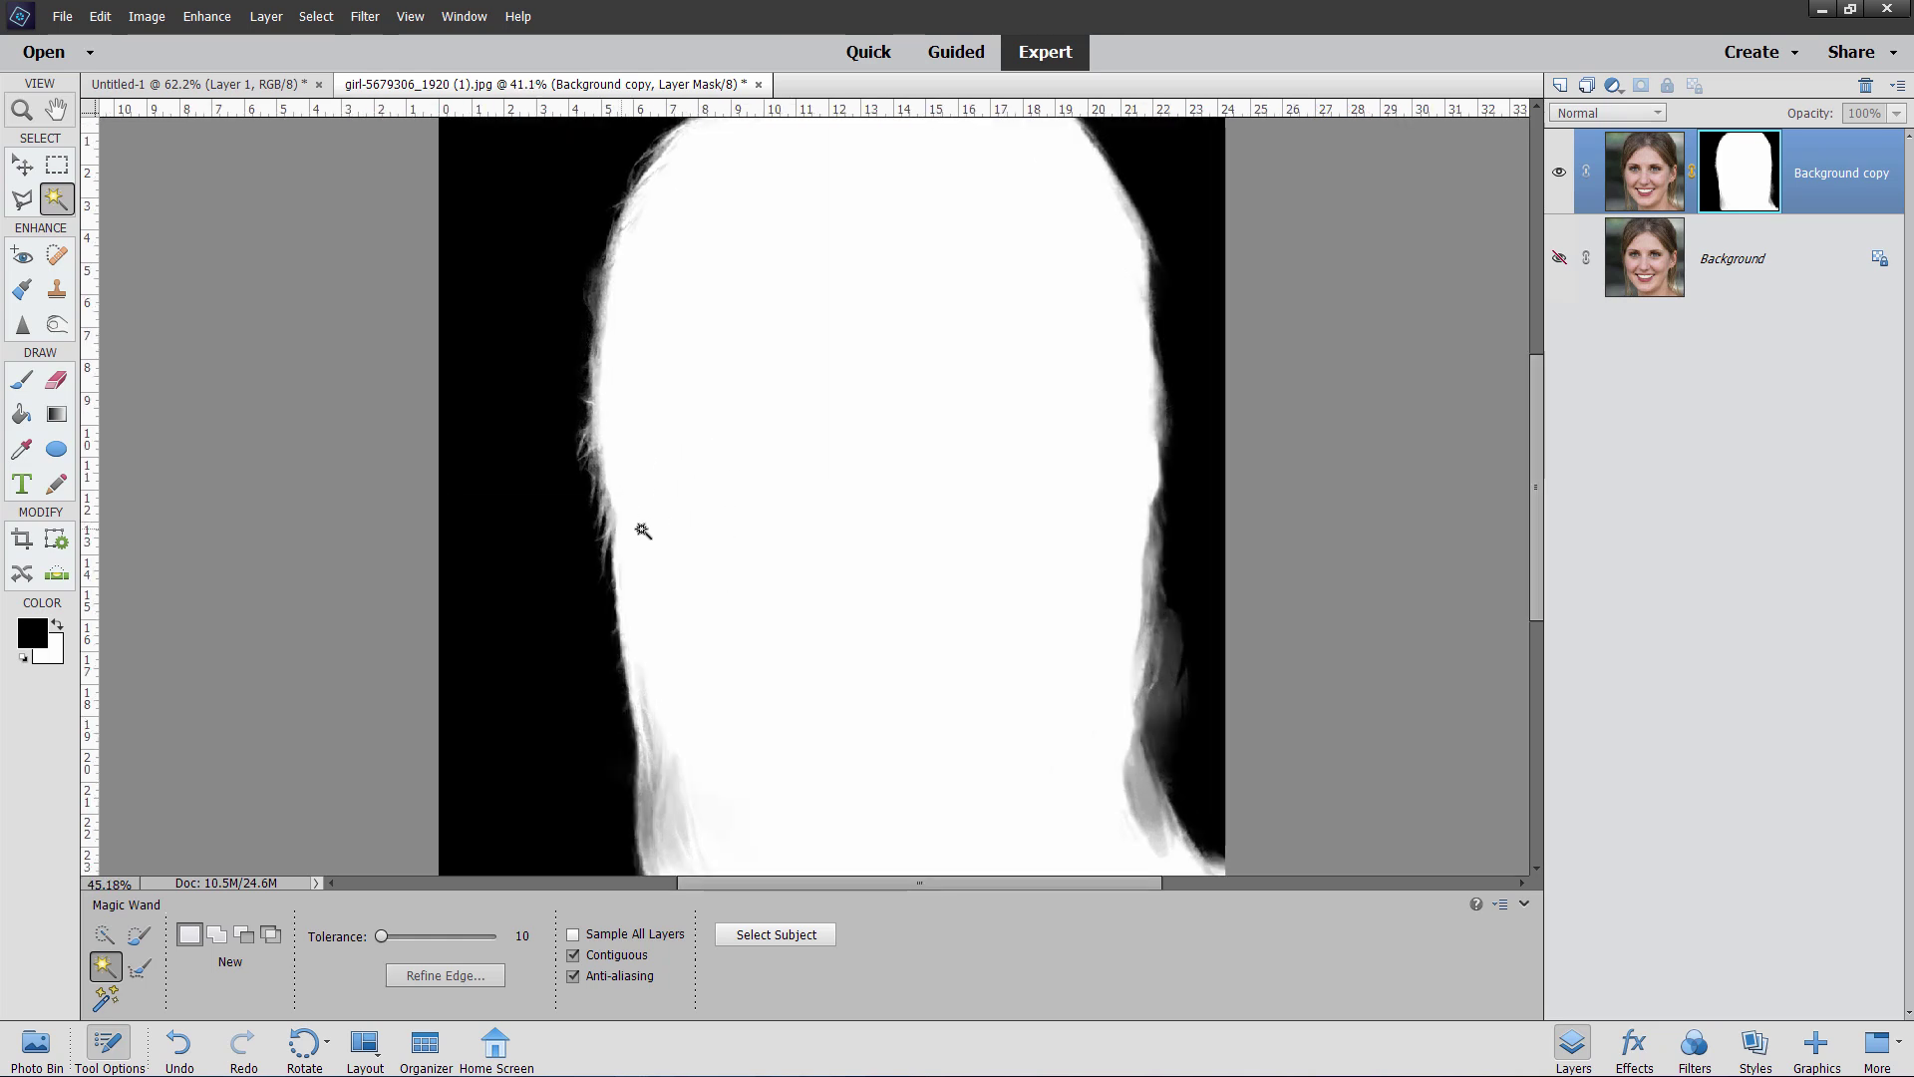
scroll(634, 533, up, 1)
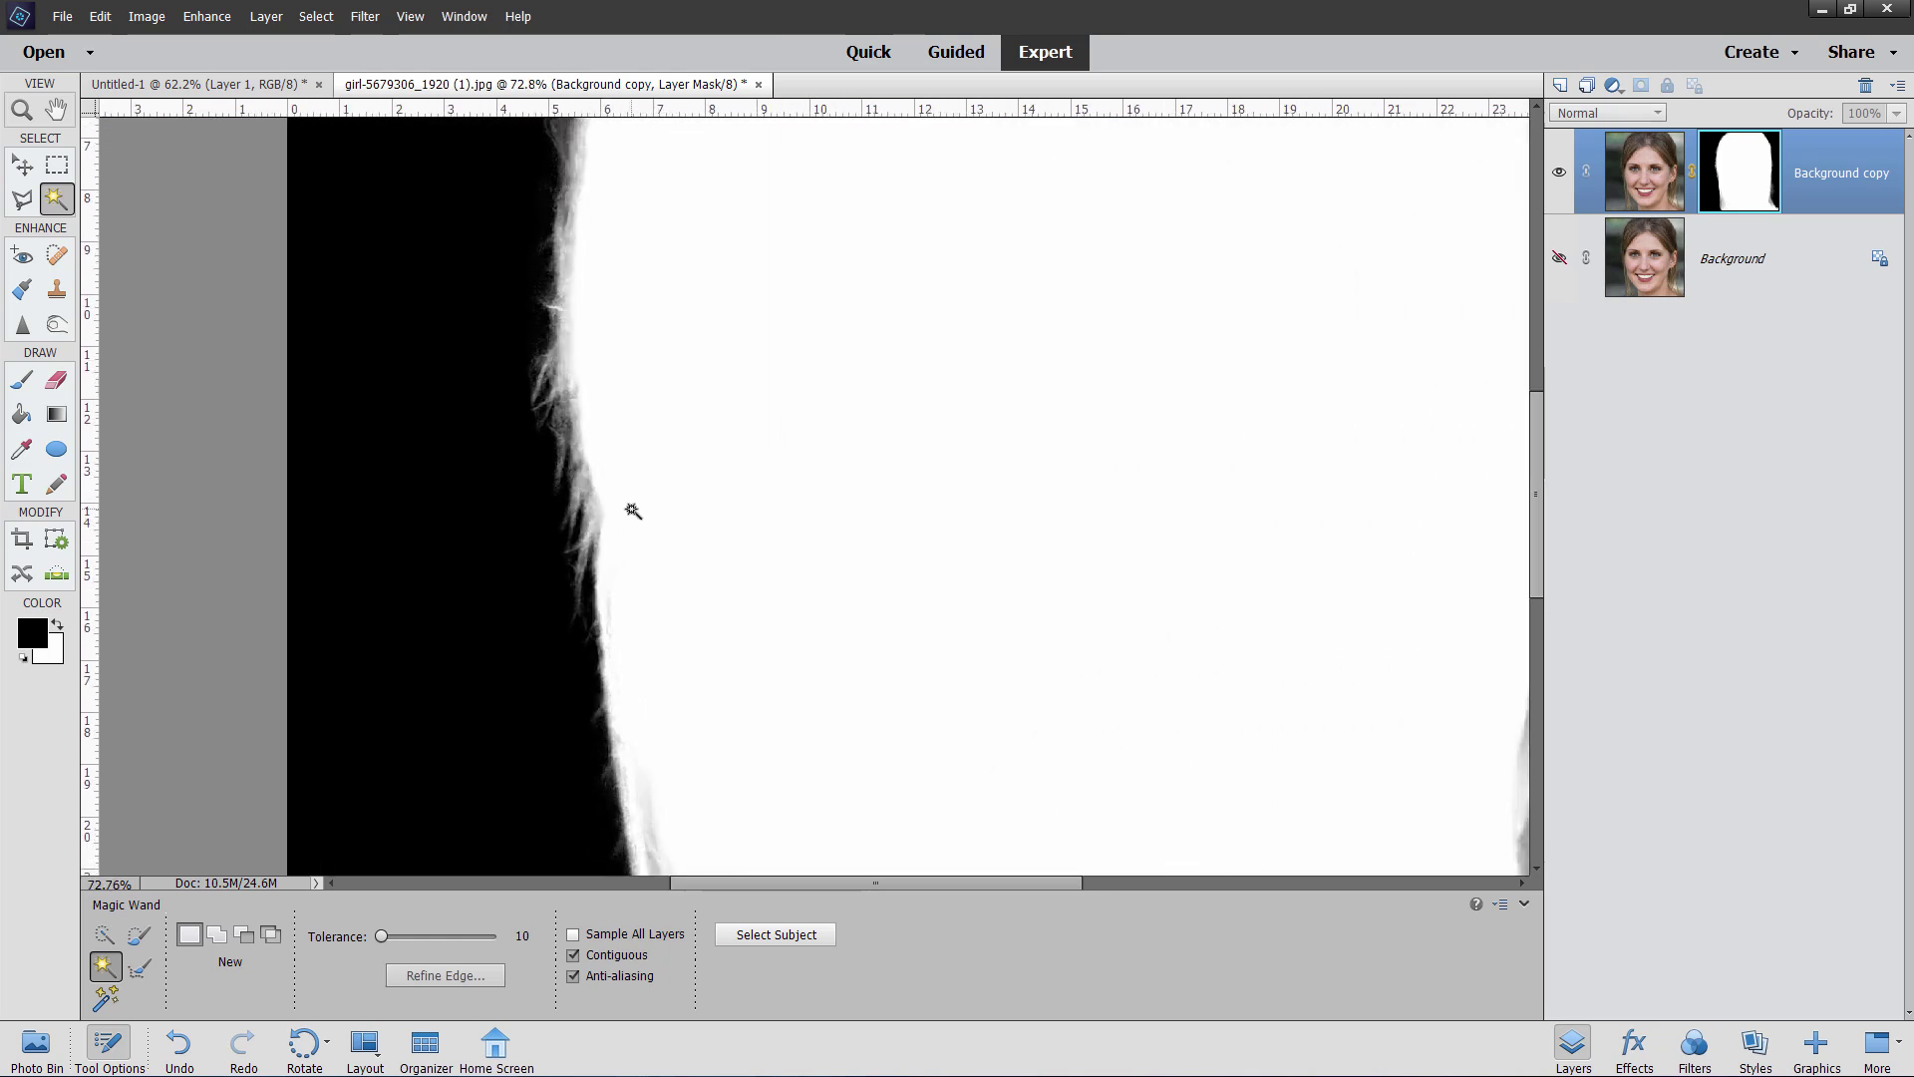
scroll(634, 508, down, 3)
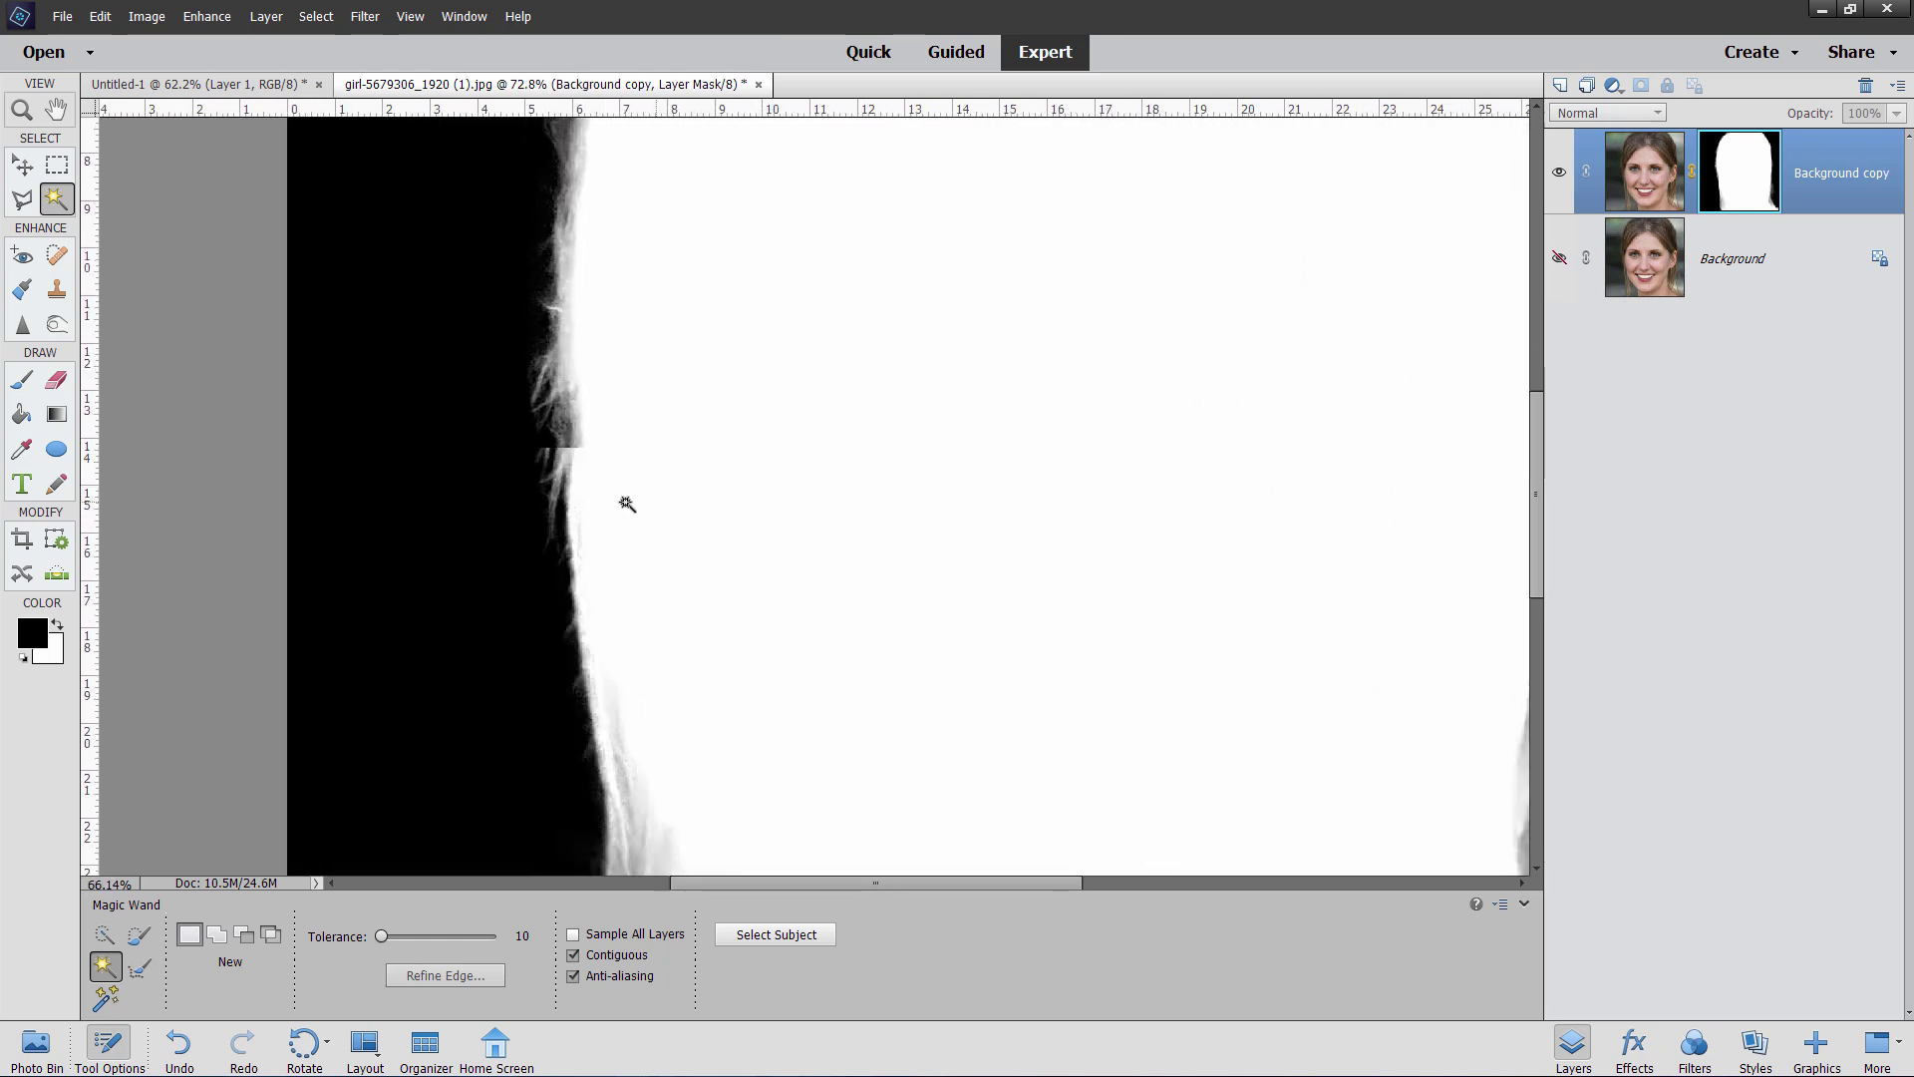
scroll(626, 504, down, 1)
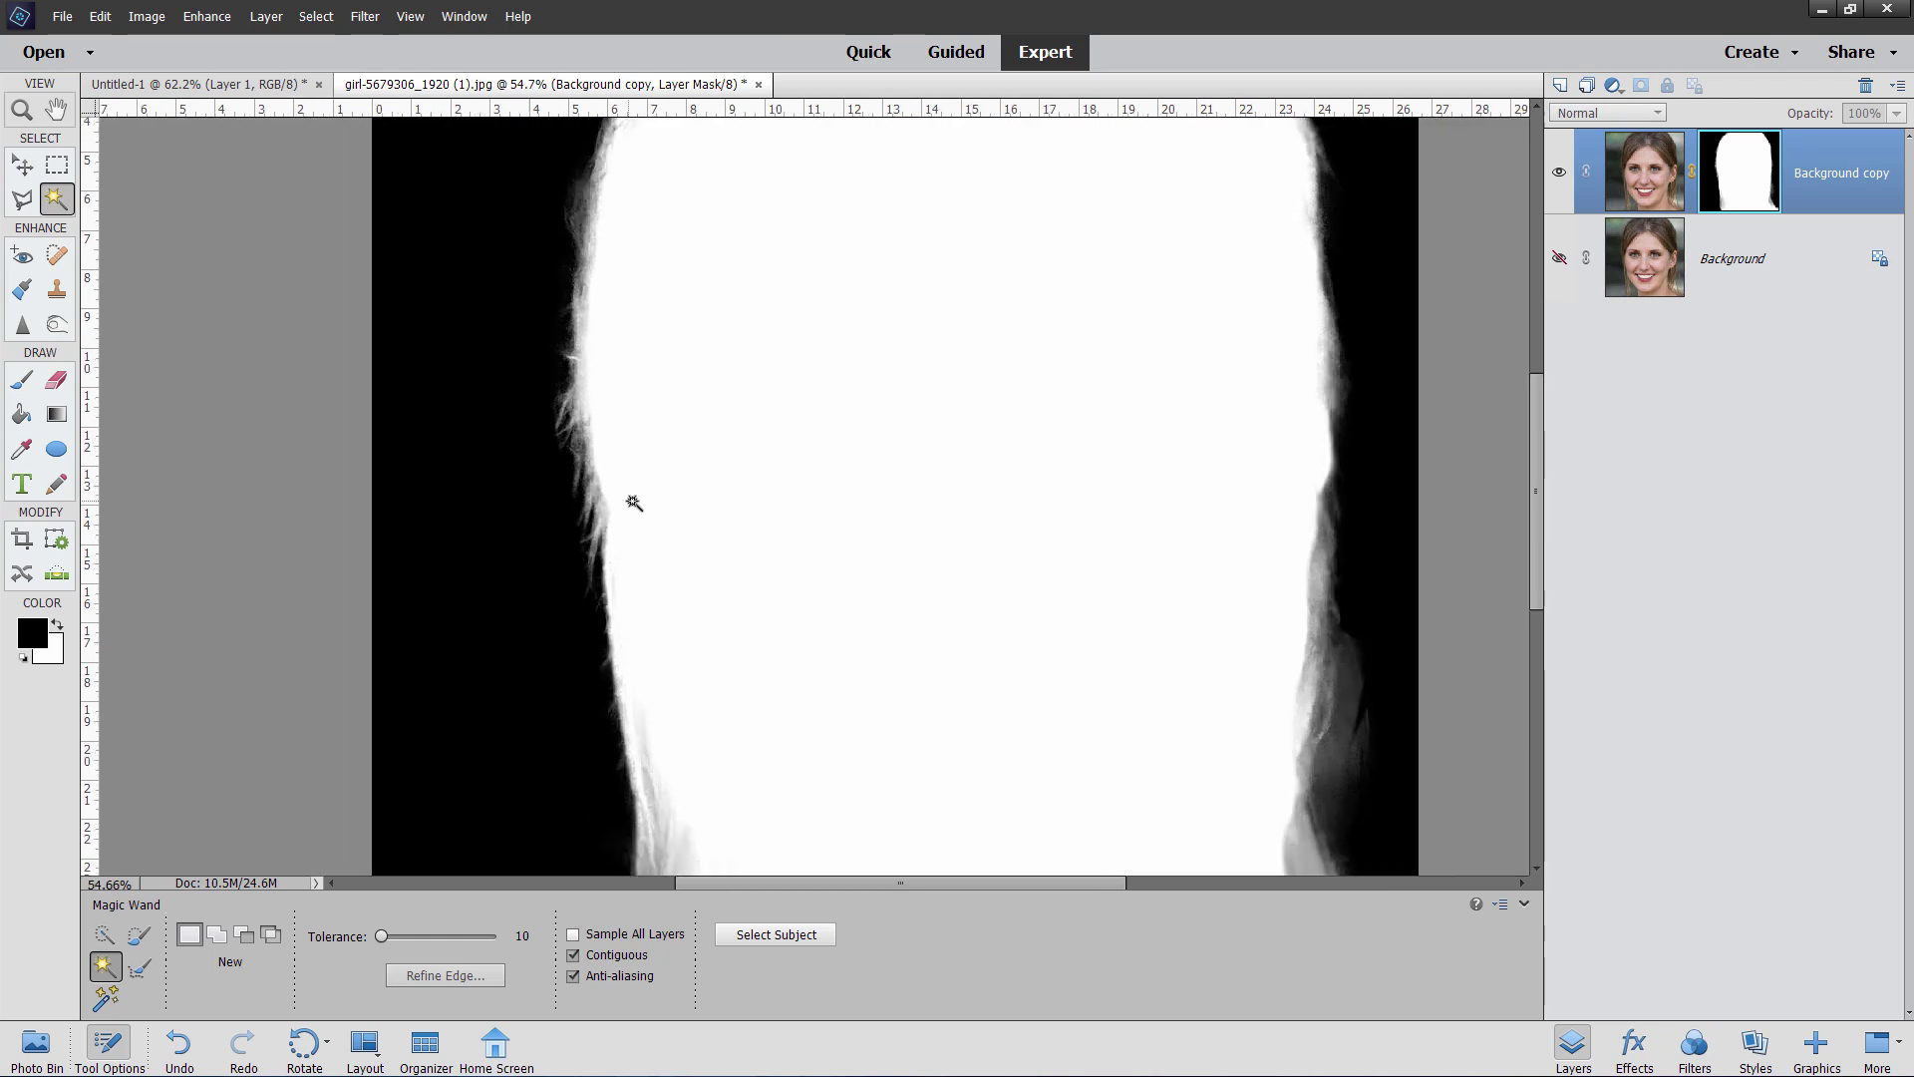
scroll(863, 535, up, 4)
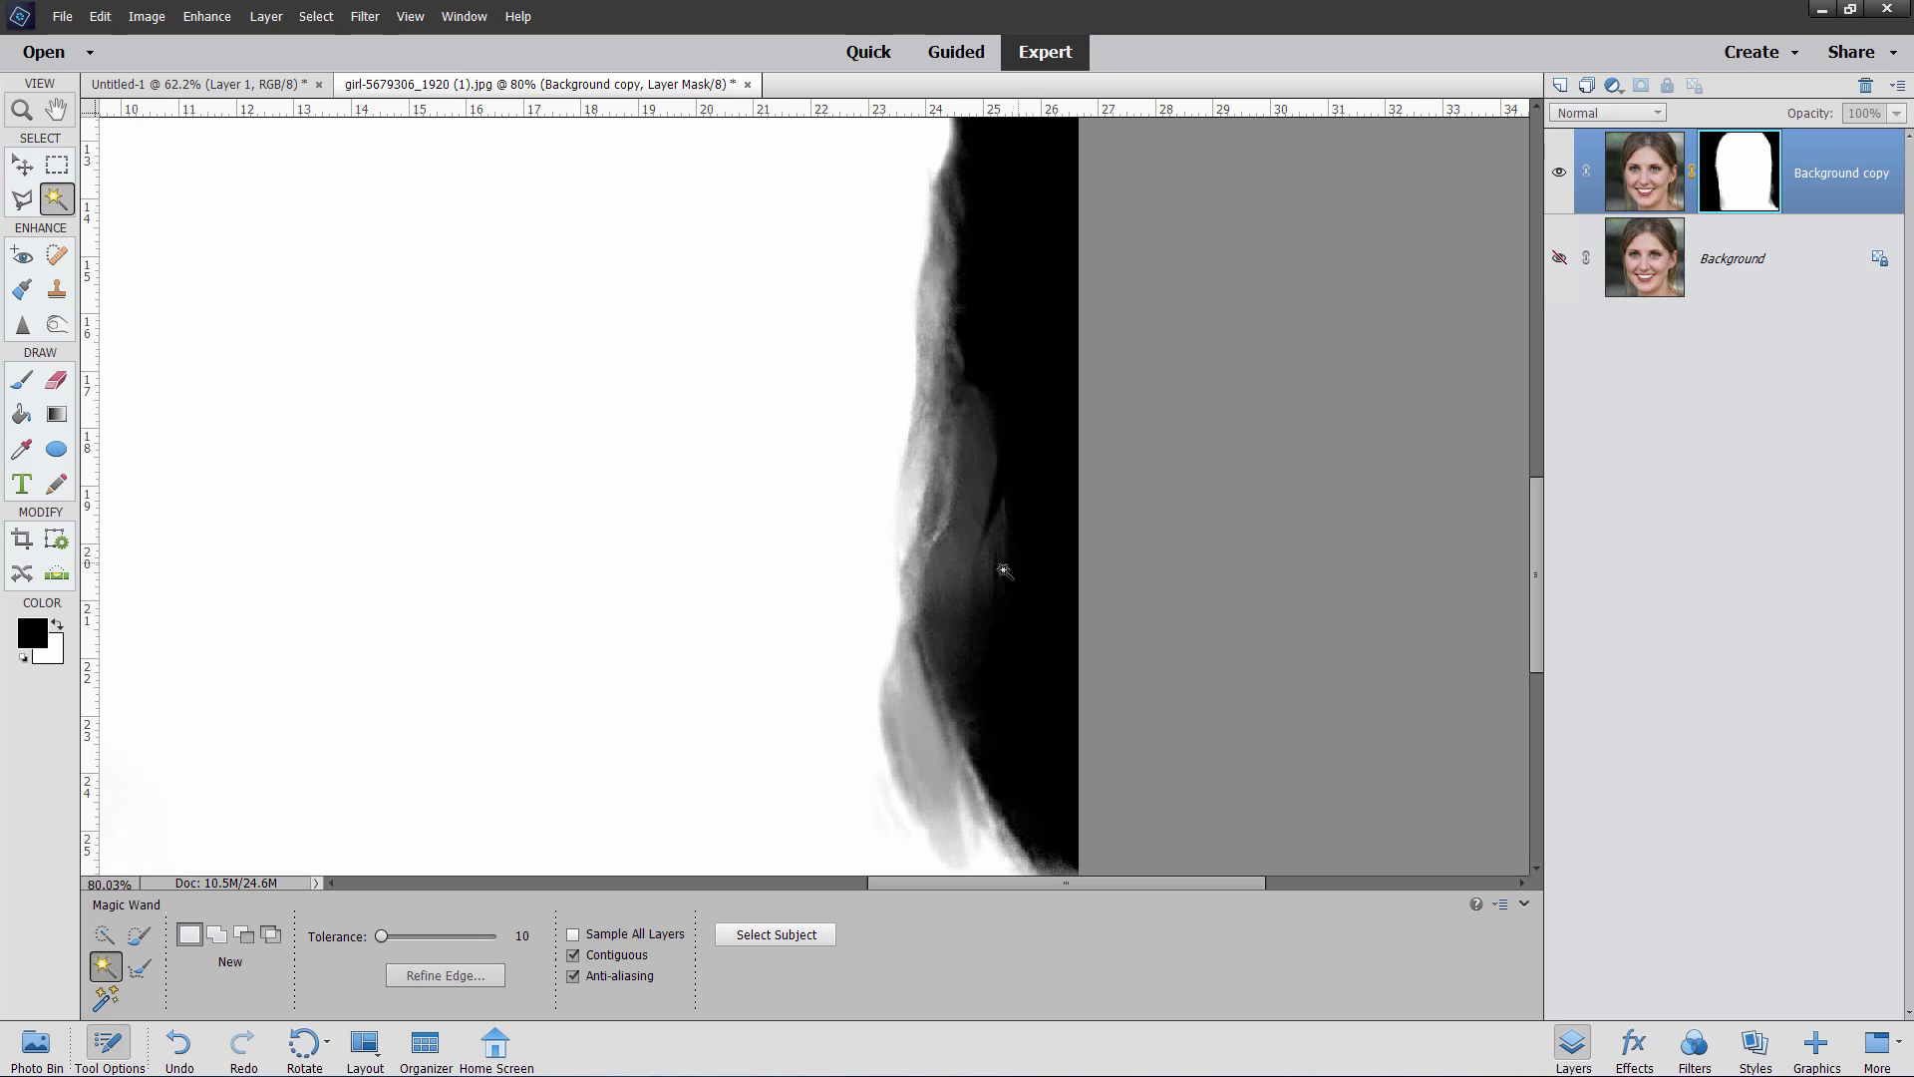
- Burn the grey fringe along the mask's right and top hair edges at 15% exposure
click(57, 325)
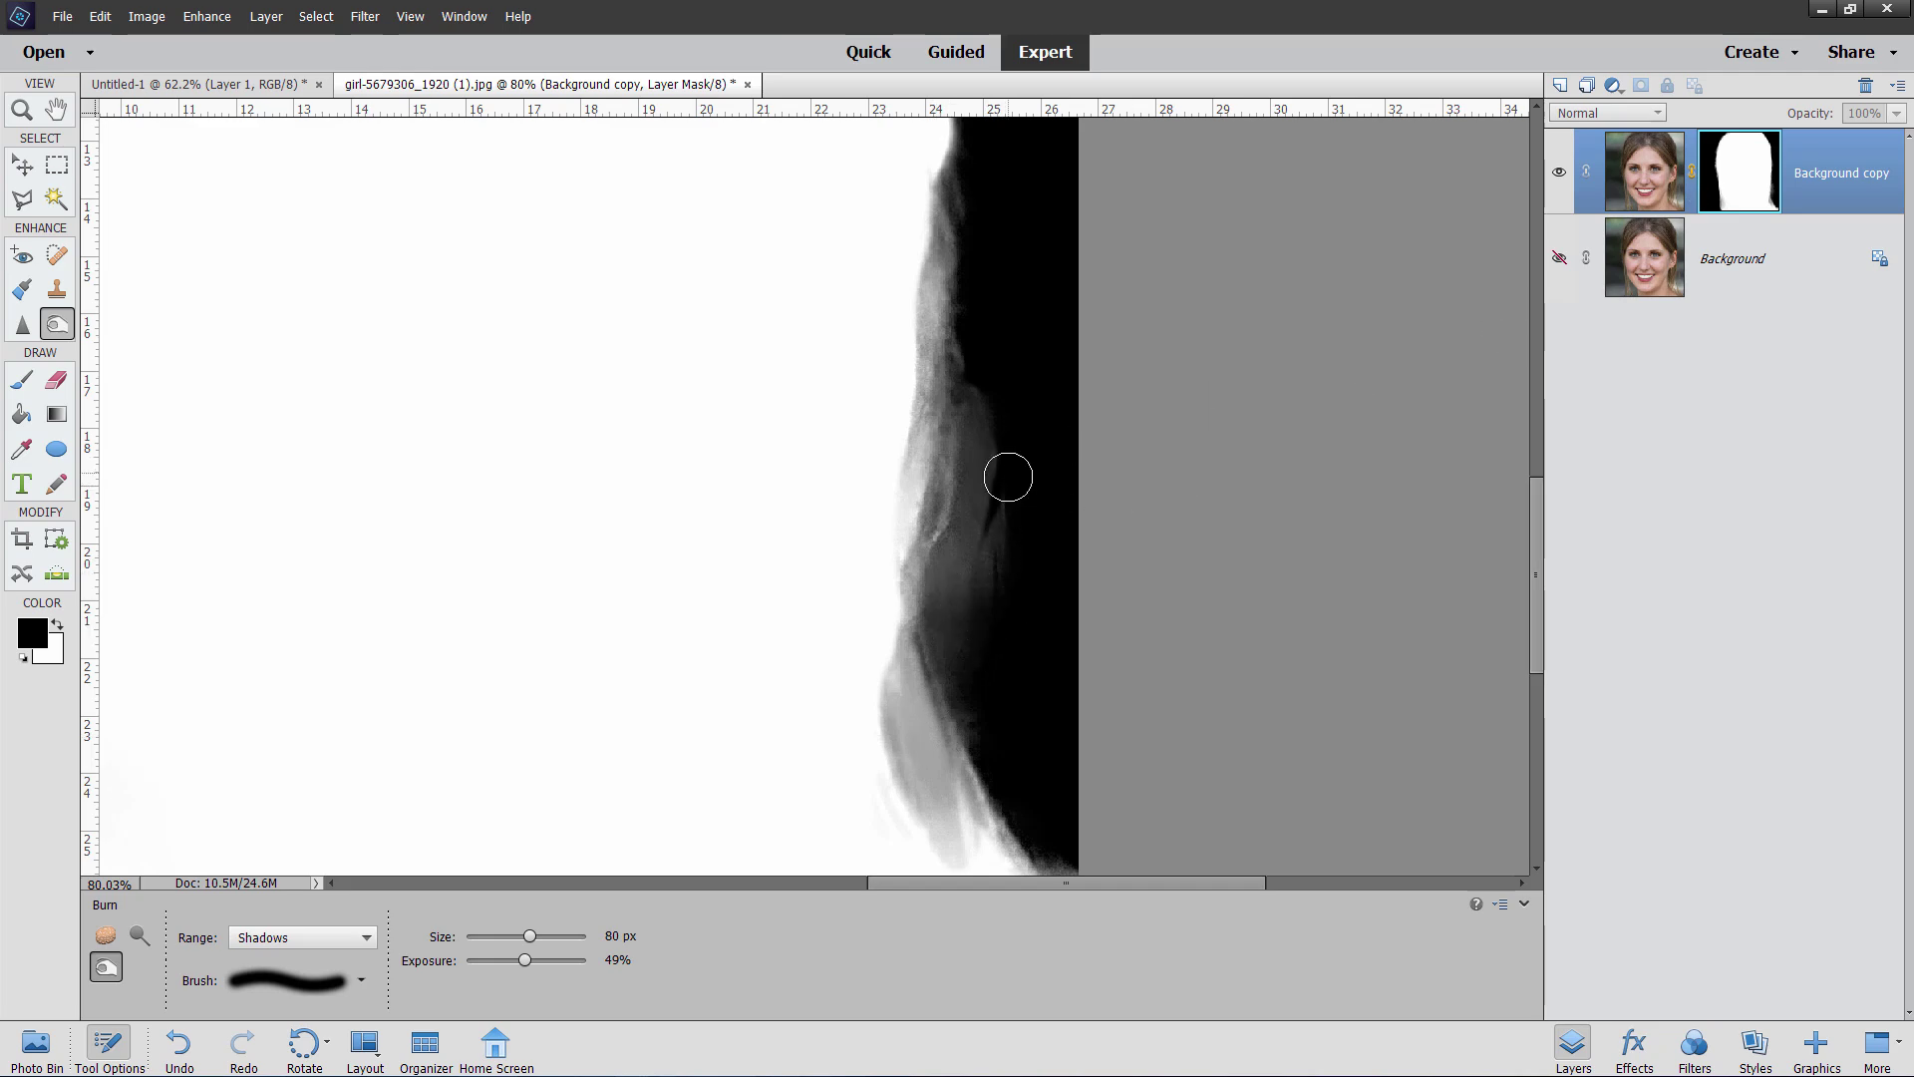
mouse_move(1008, 473)
mouse_down()
mouse_move(981, 587)
mouse_move(982, 445)
mouse_move(934, 655)
mouse_move(984, 418)
mouse_move(934, 654)
mouse_move(984, 440)
mouse_move(945, 642)
mouse_move(987, 726)
mouse_up()
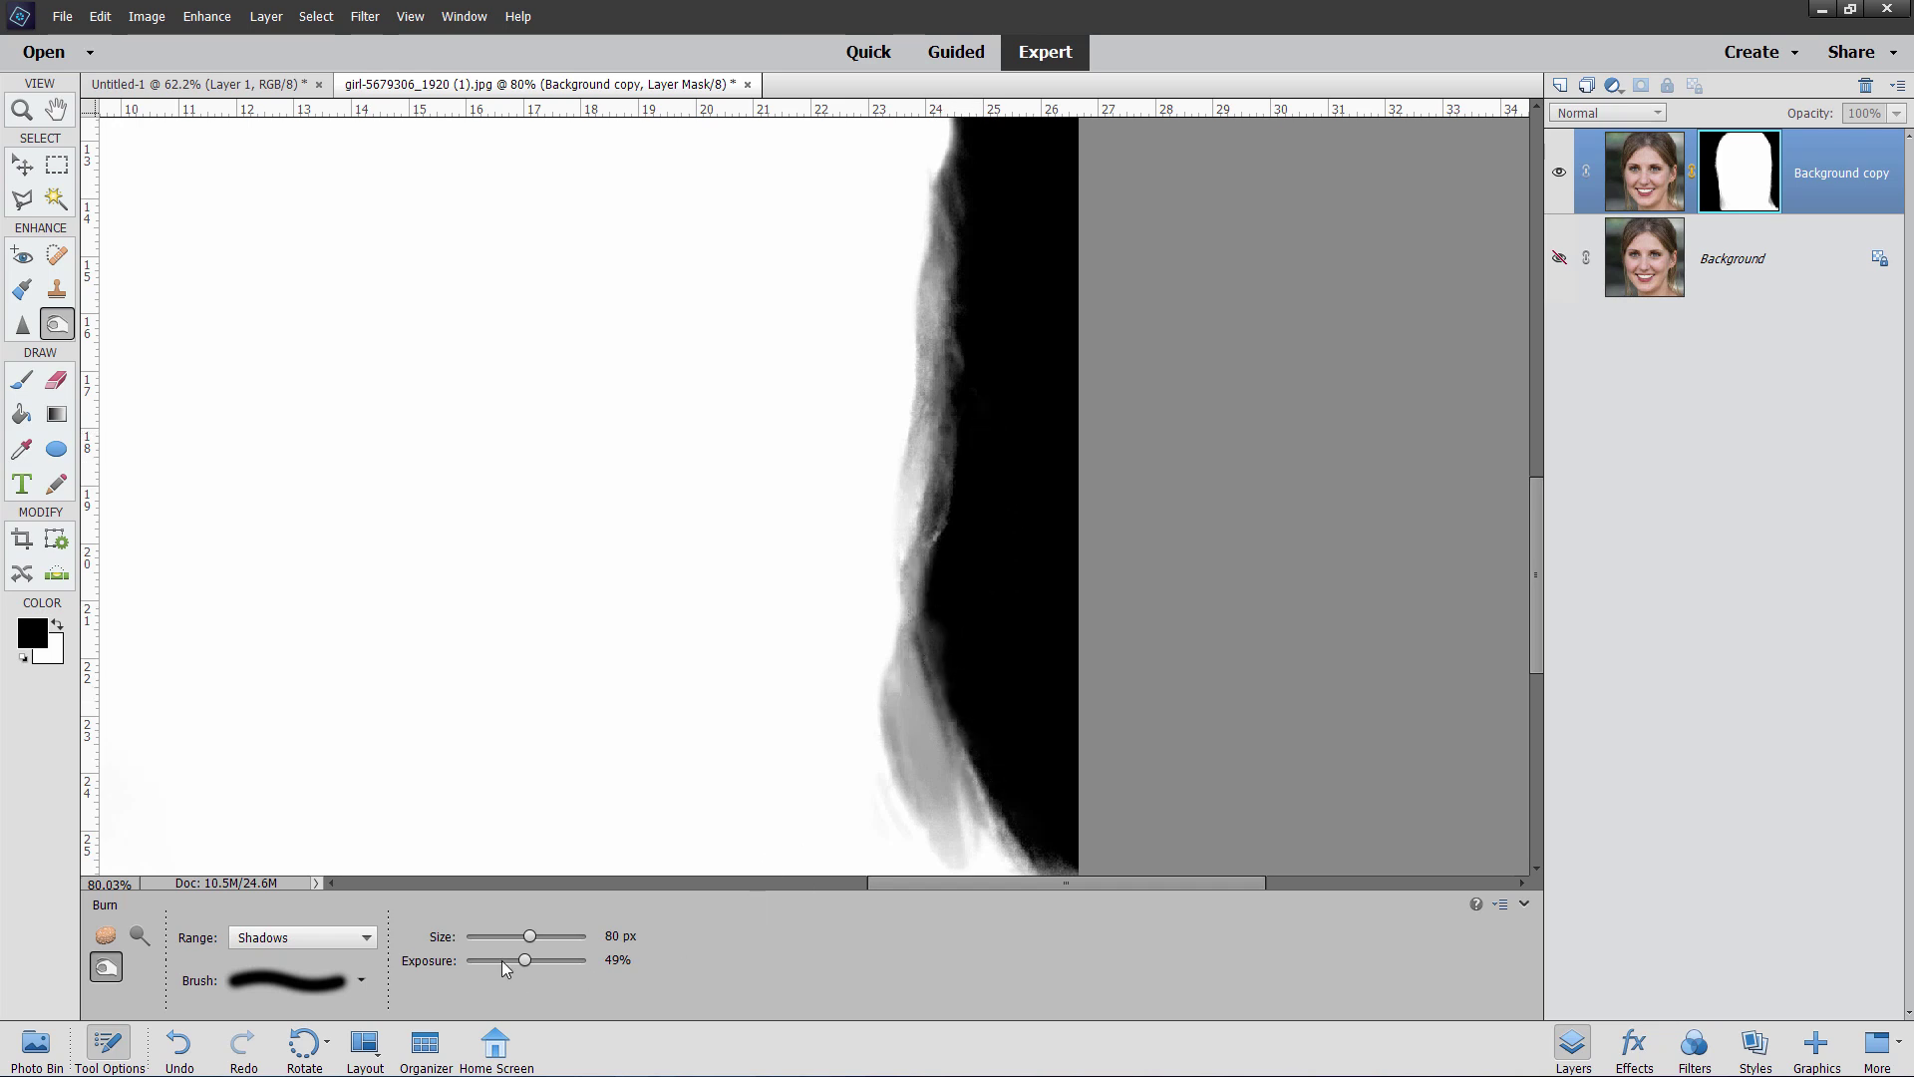
mouse_move(949, 714)
mouse_down()
mouse_move(983, 718)
mouse_move(966, 752)
mouse_move(990, 774)
mouse_move(956, 284)
mouse_move(974, 141)
mouse_move(947, 499)
mouse_move(977, 279)
mouse_move(967, 125)
mouse_move(908, 703)
mouse_move(961, 726)
mouse_move(987, 684)
mouse_move(944, 363)
mouse_move(851, 840)
mouse_up()
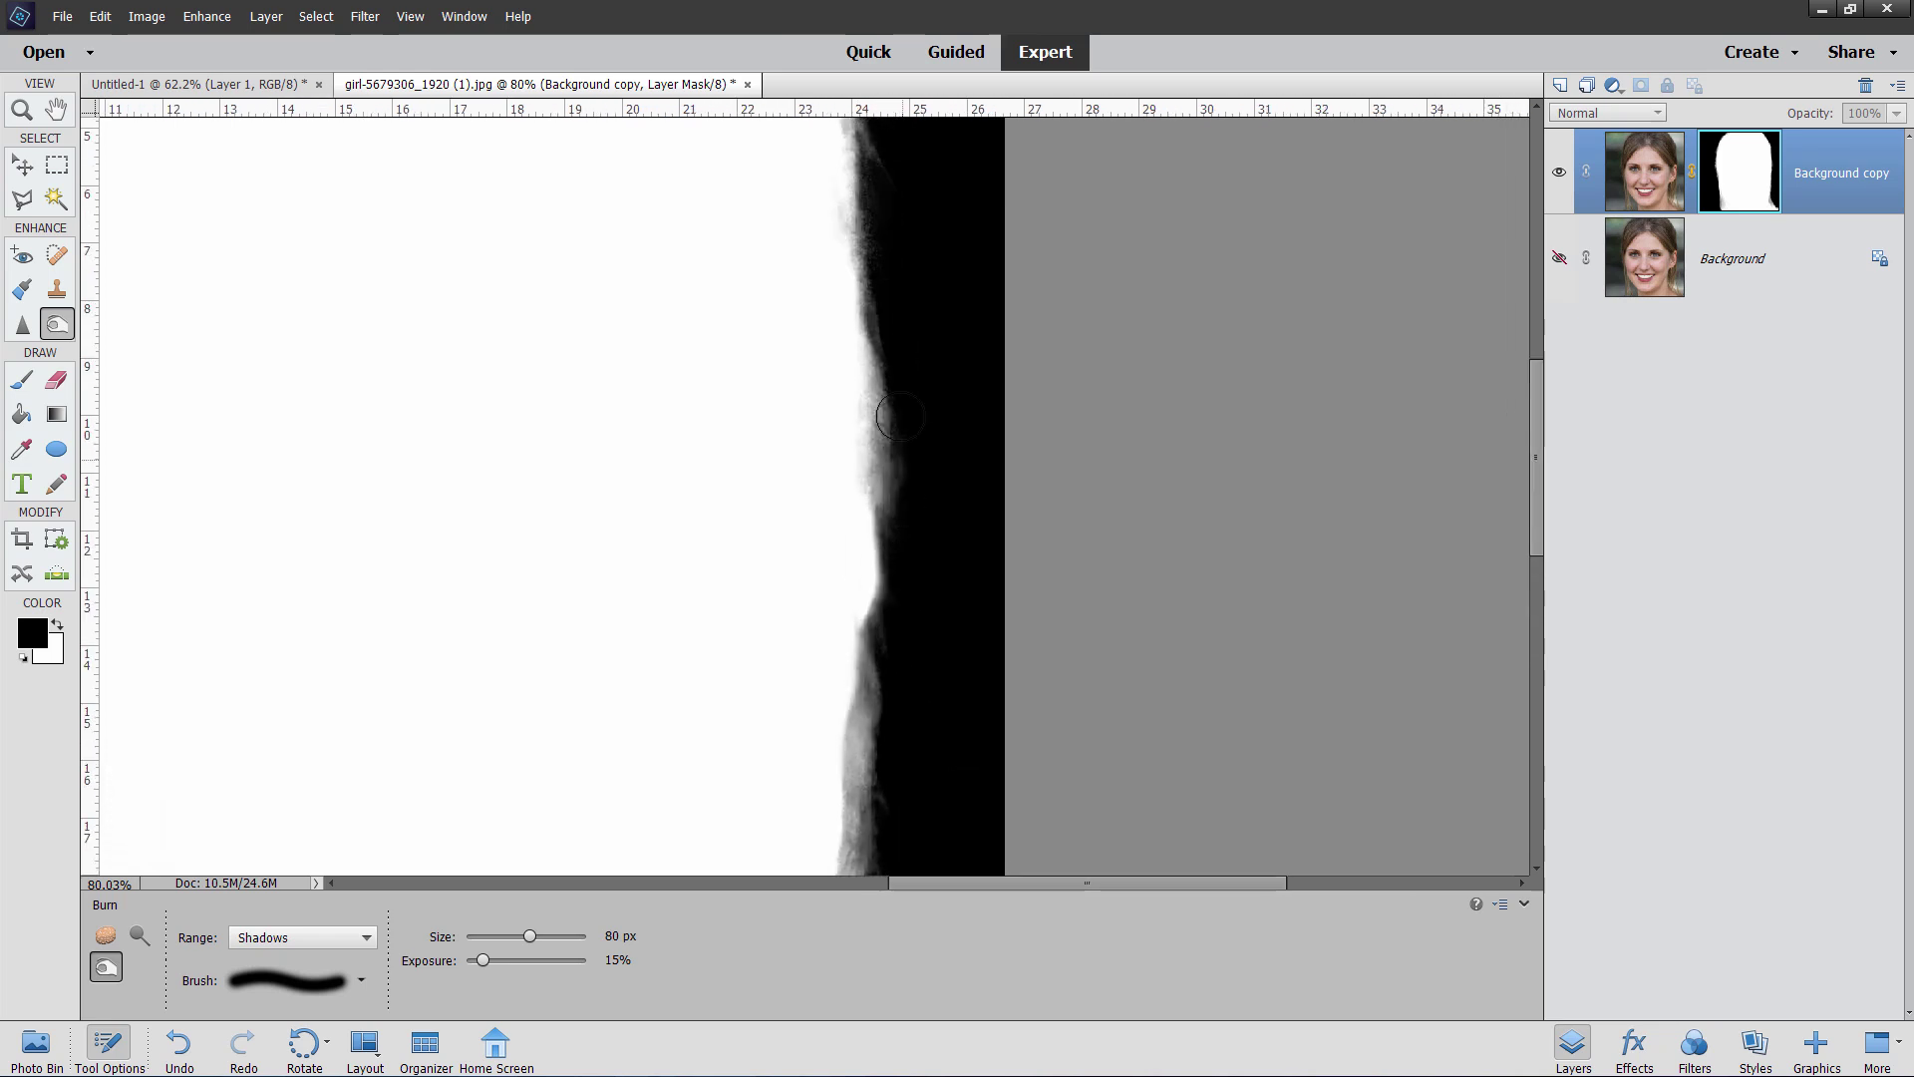
mouse_move(901, 551)
mouse_down()
mouse_move(897, 402)
mouse_move(851, 226)
mouse_move(930, 416)
mouse_up()
drag(837, 478, 943, 890)
drag(971, 588, 824, 300)
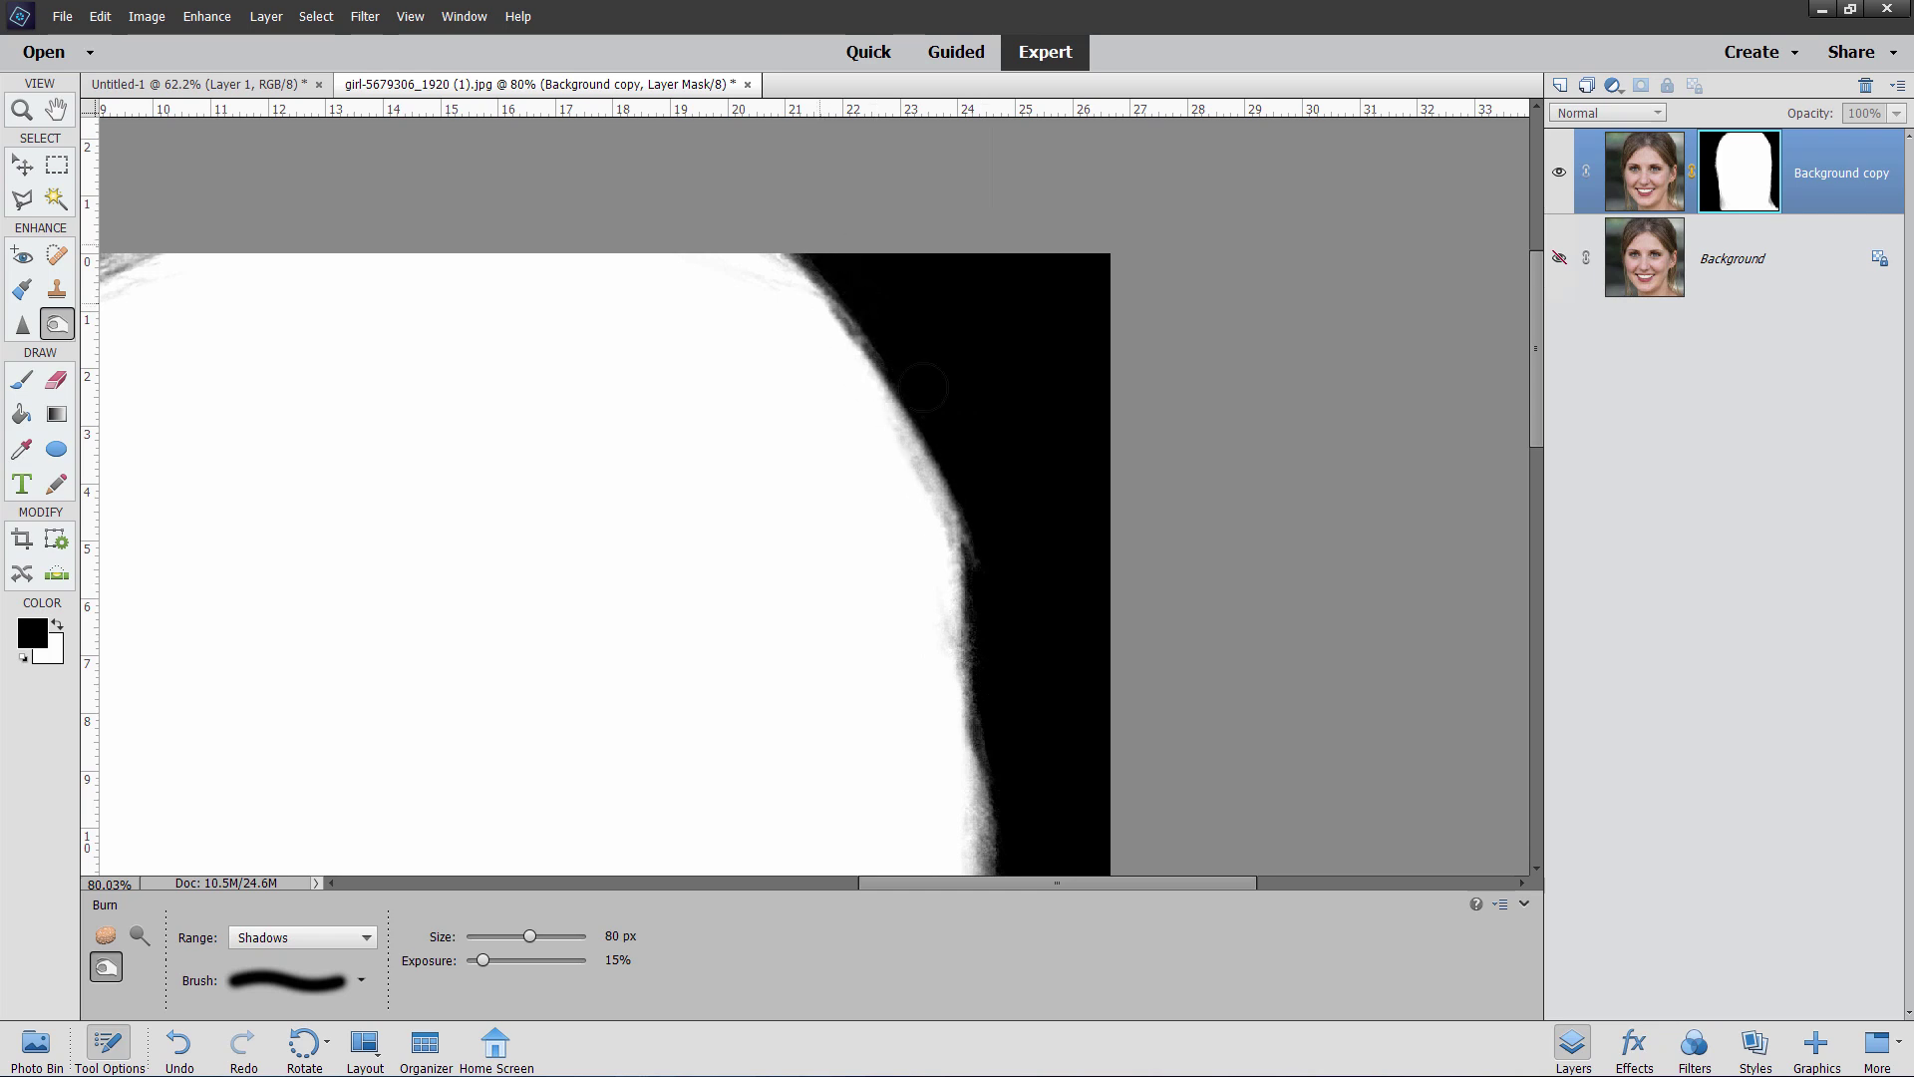
- Burn the mask's left hair edge darker, then return to editing the photo itself
drag(380, 555, 901, 518)
drag(653, 584, 785, 526)
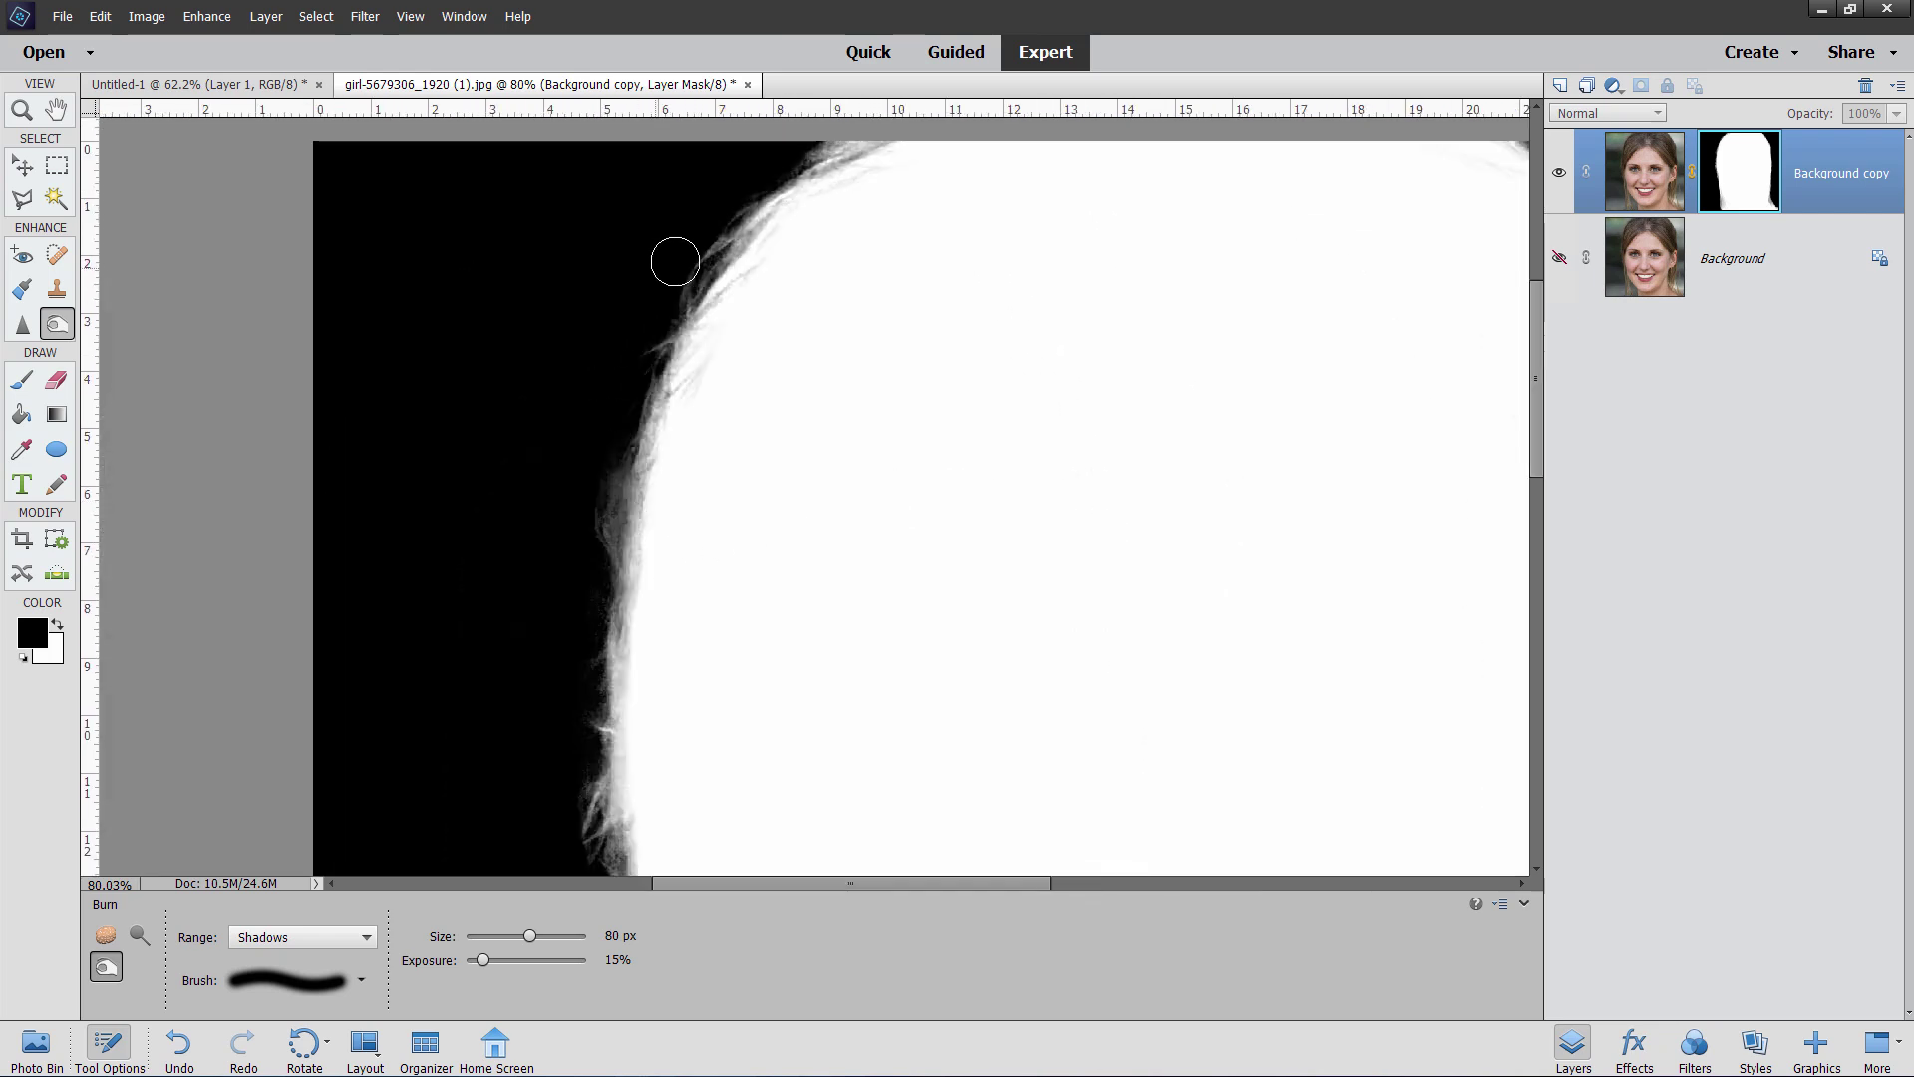
mouse_move(675, 265)
mouse_down()
mouse_move(647, 400)
mouse_move(764, 233)
mouse_move(712, 286)
mouse_move(749, 240)
mouse_move(677, 421)
mouse_move(697, 293)
mouse_move(621, 526)
mouse_move(608, 444)
mouse_move(624, 648)
mouse_move(635, 571)
mouse_move(621, 554)
mouse_move(600, 696)
mouse_move(683, 322)
mouse_move(611, 562)
mouse_move(615, 645)
mouse_up()
drag(718, 769, 640, 631)
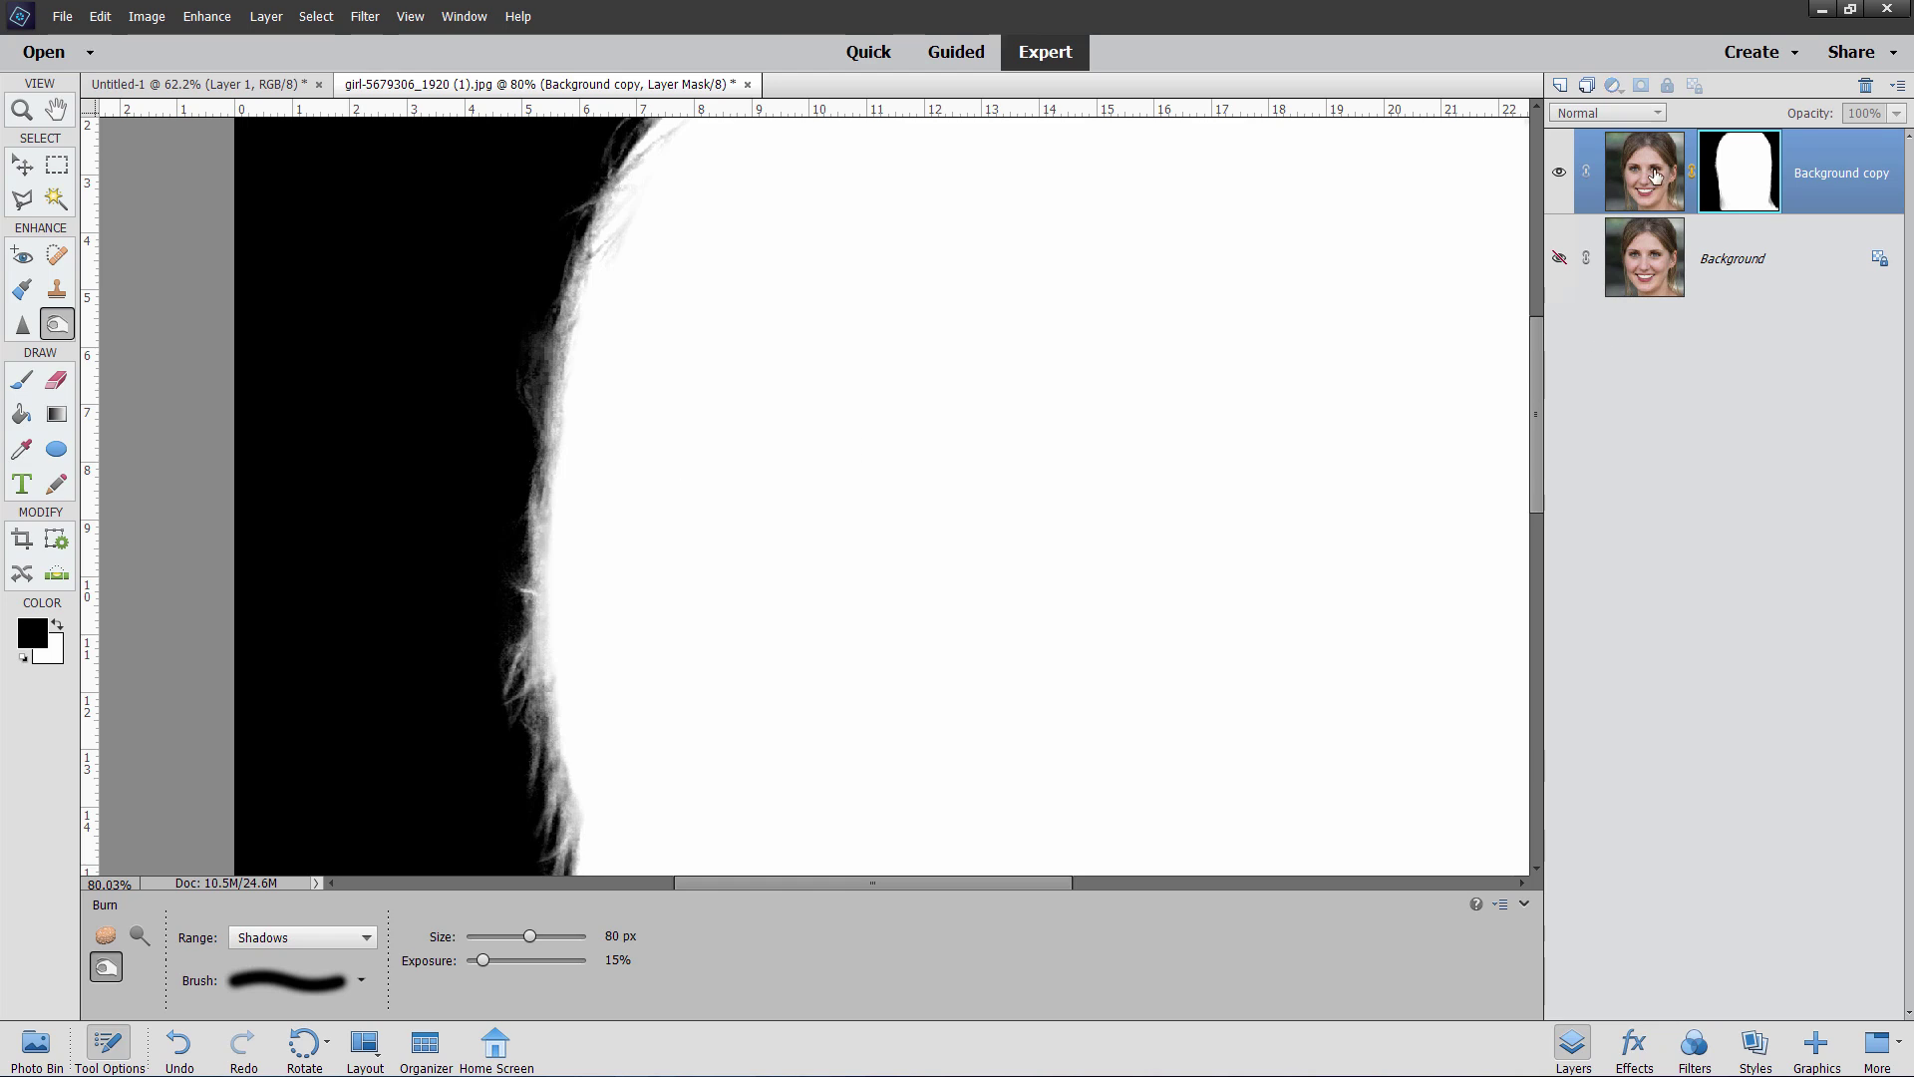
click(1655, 175)
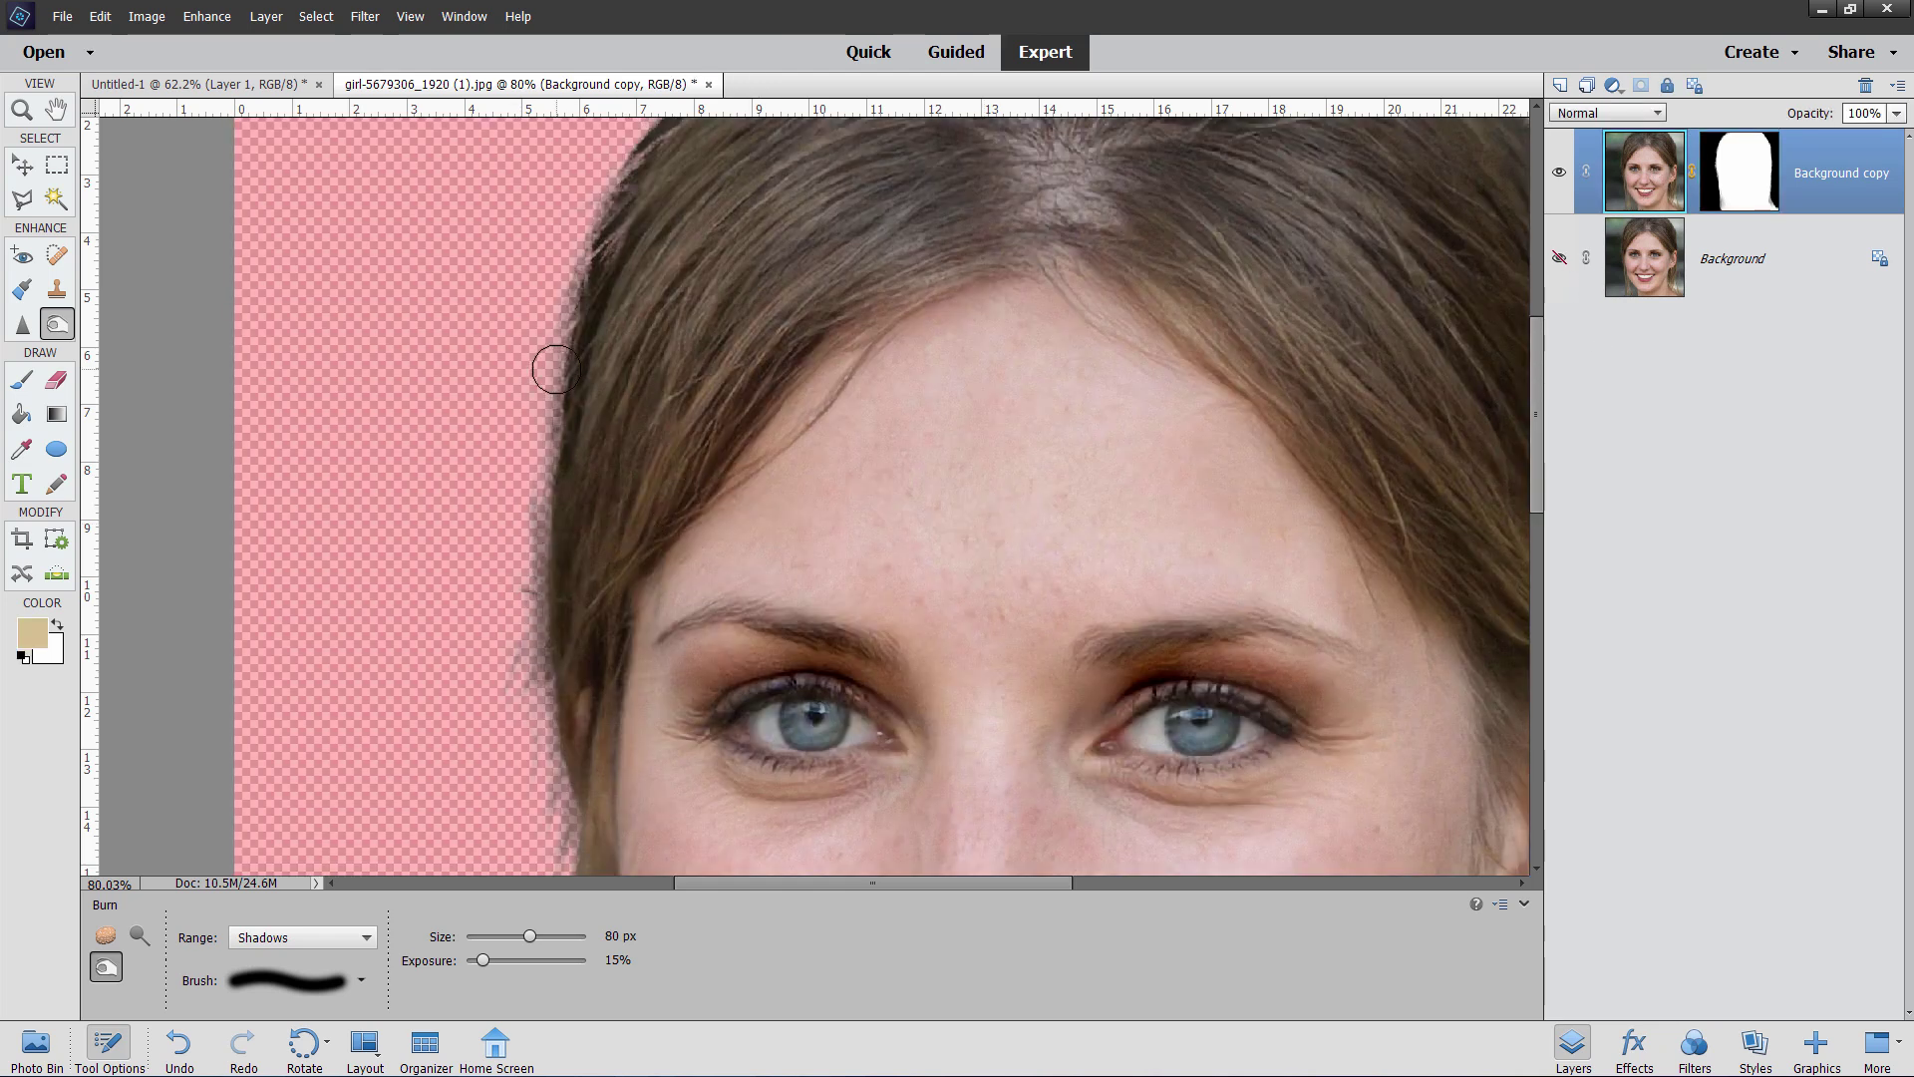
- Target the layer mask again, then zoom out and pan down over the portrait's face
click(1743, 195)
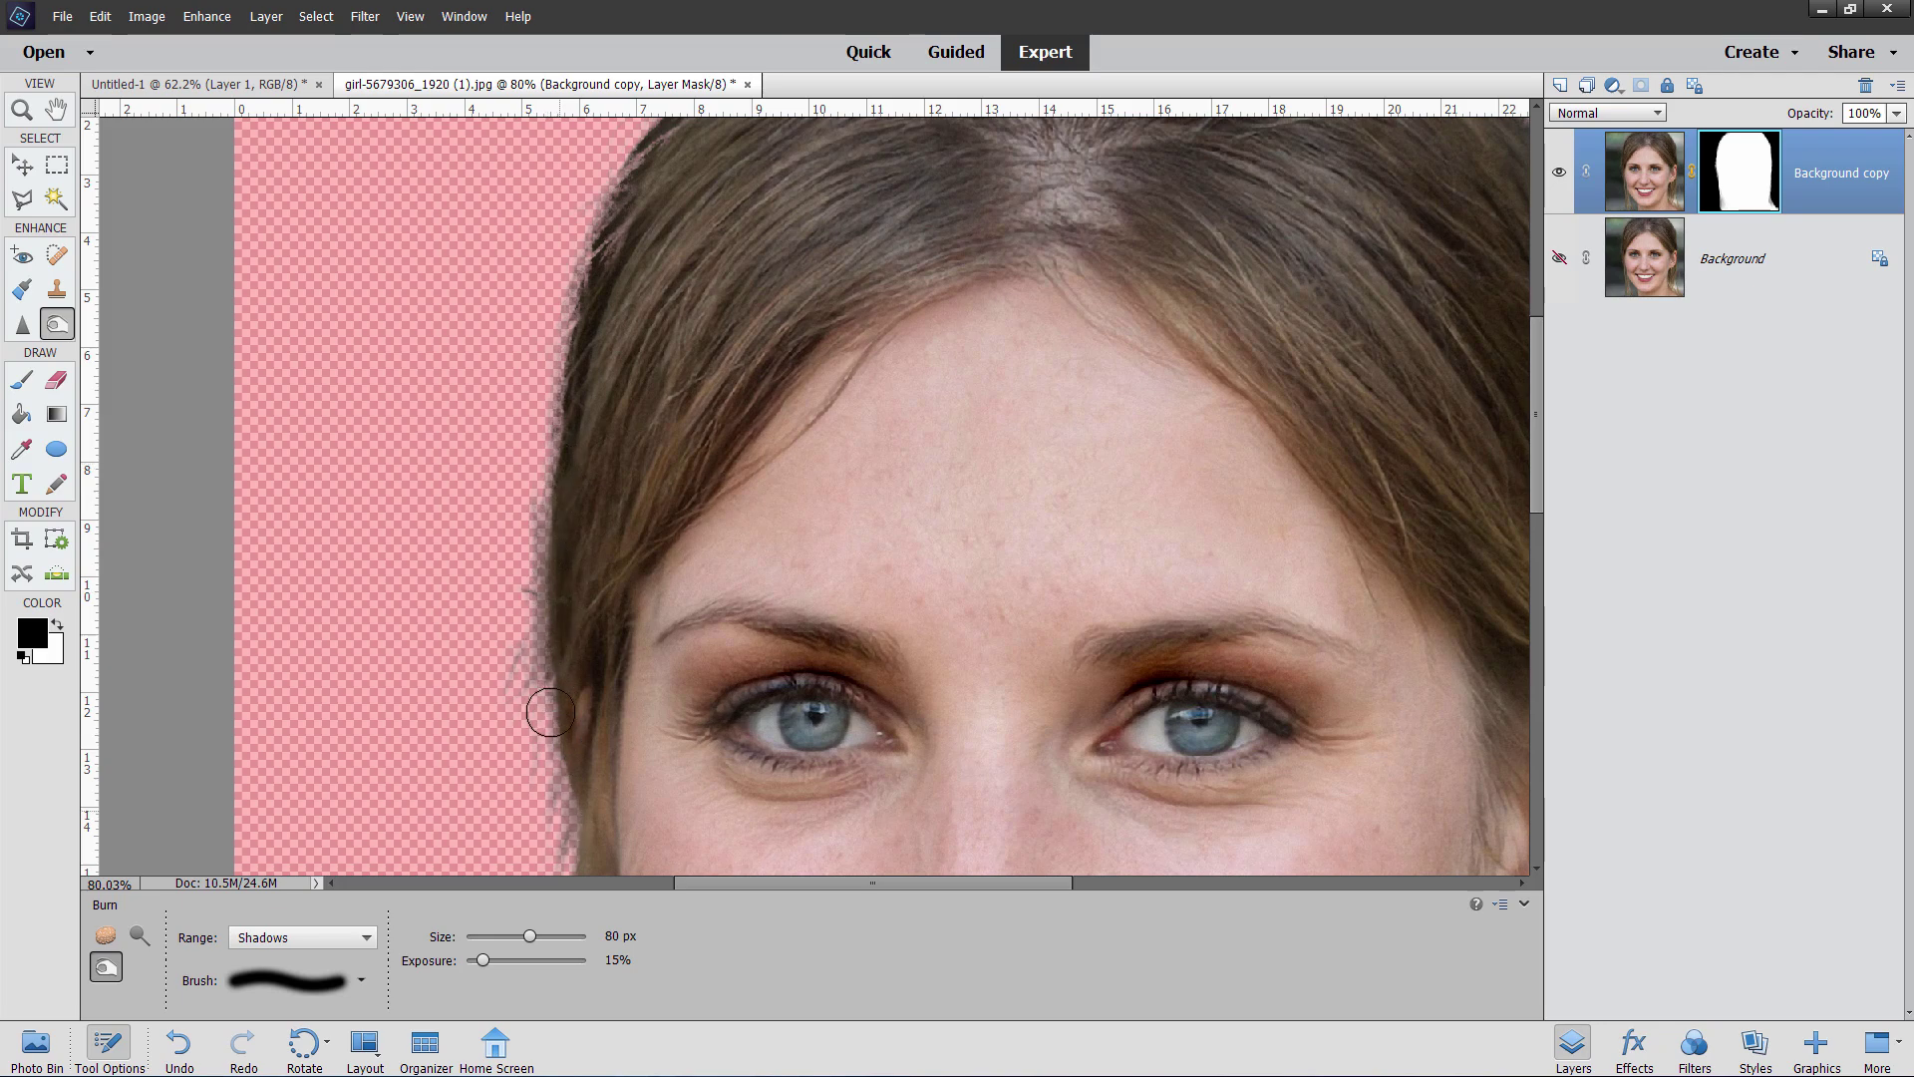
key(ctrl+minus)
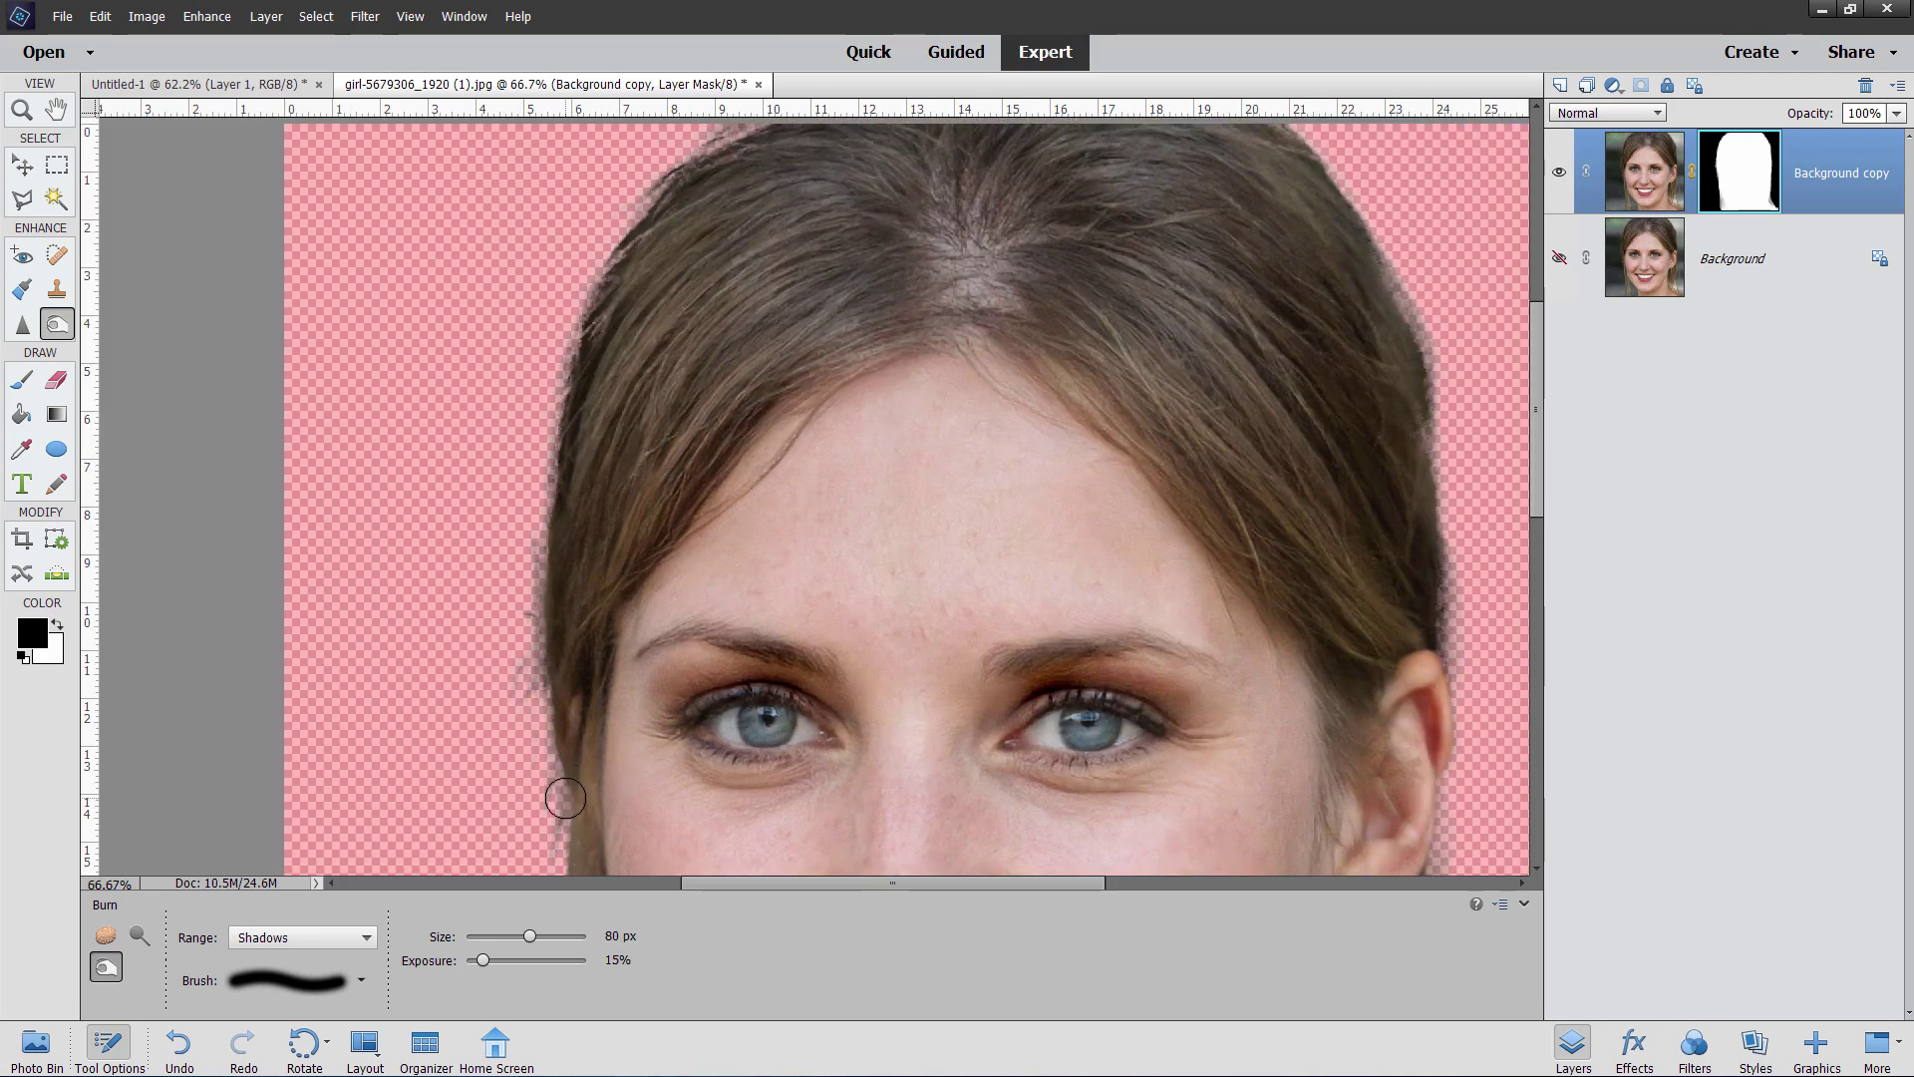
drag(556, 799, 556, 535)
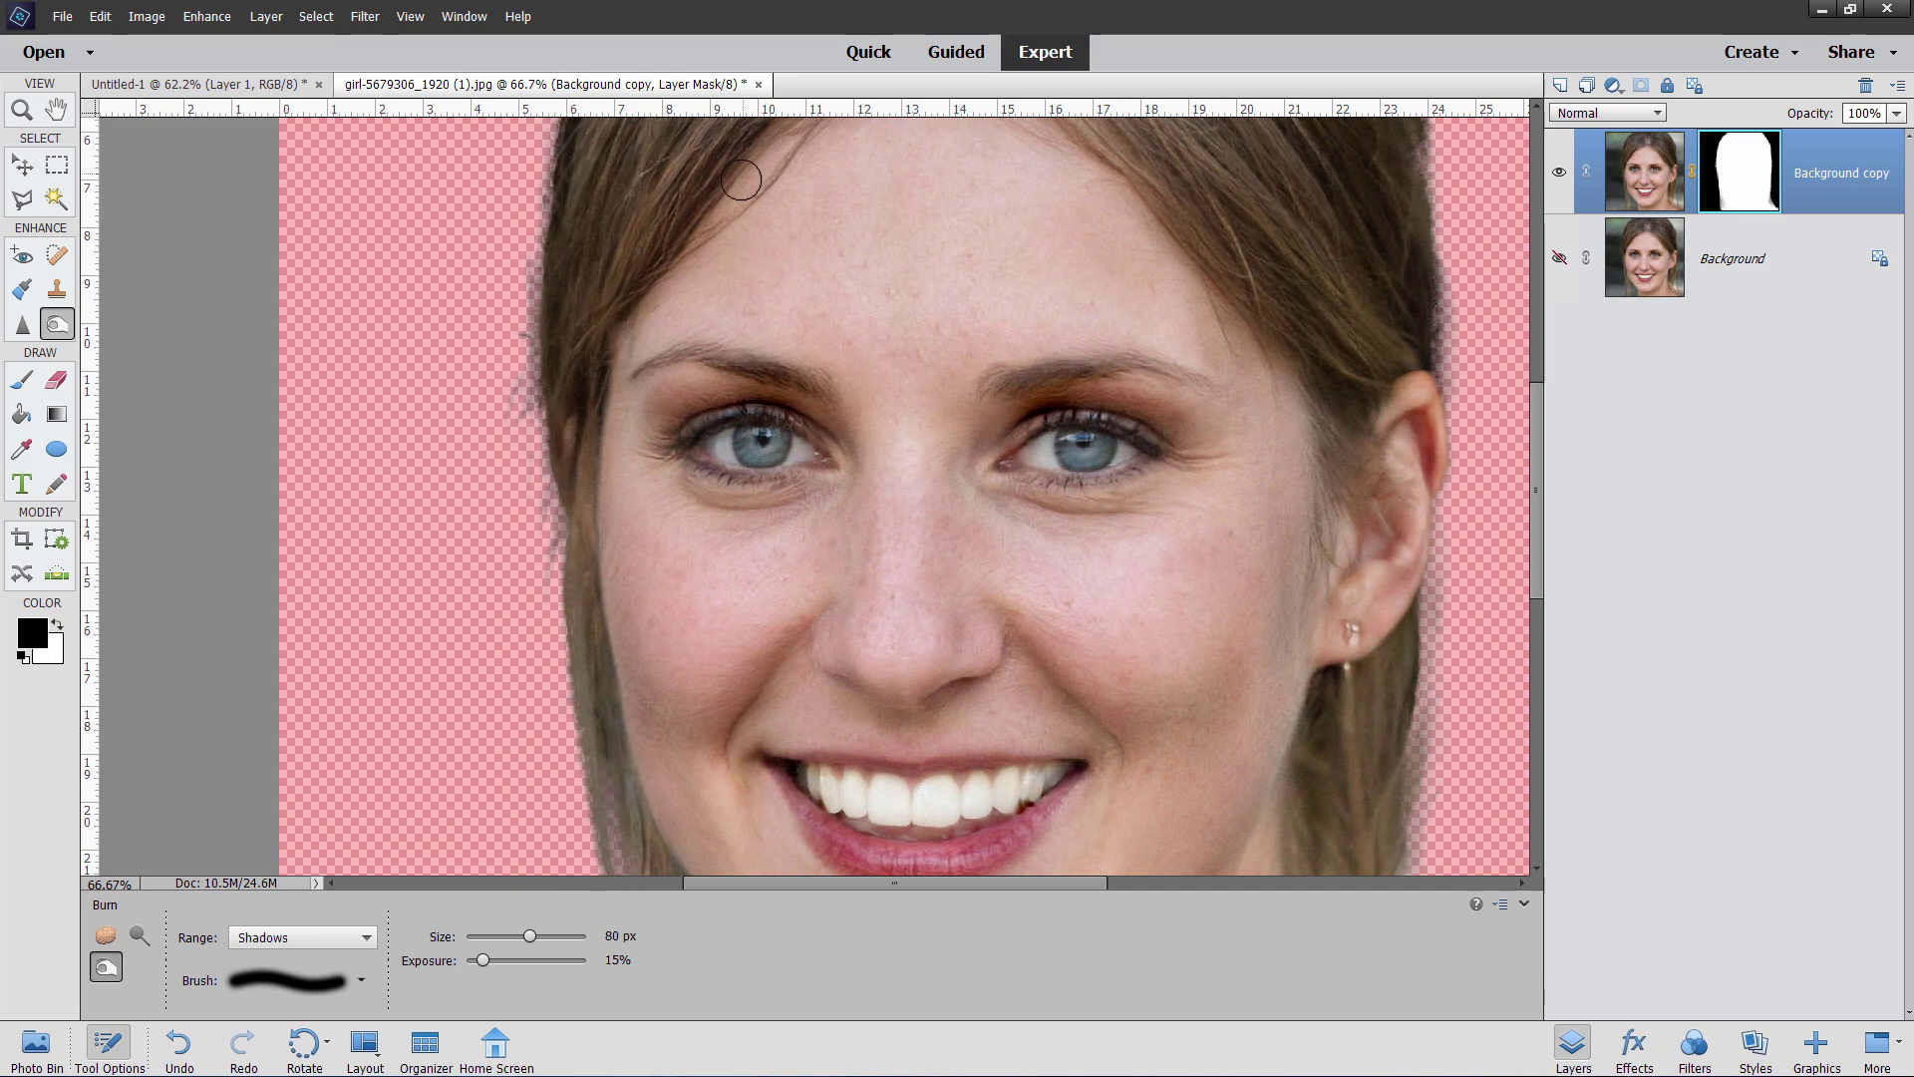
- Create a new blank document, dock it as a tab and fit the canvas on screen
click(62, 17)
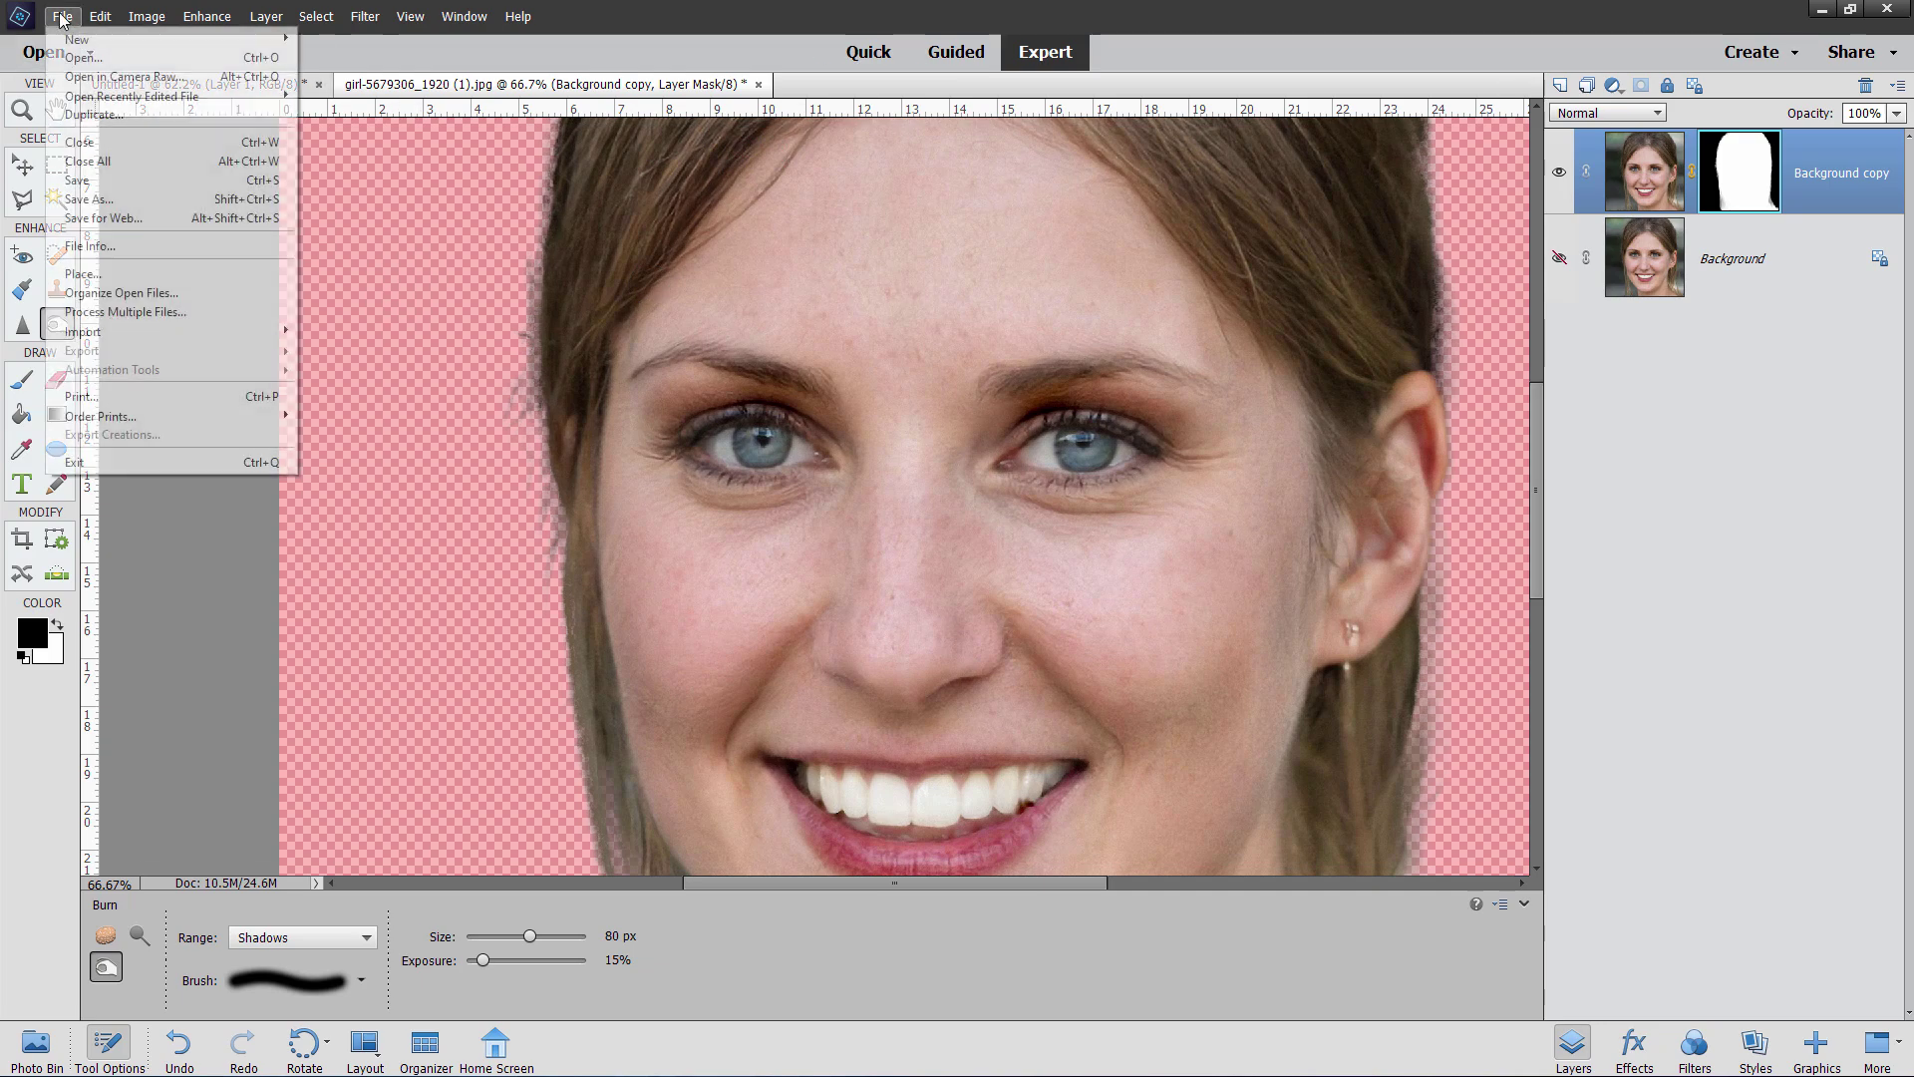
mouse_move(119, 39)
click(325, 38)
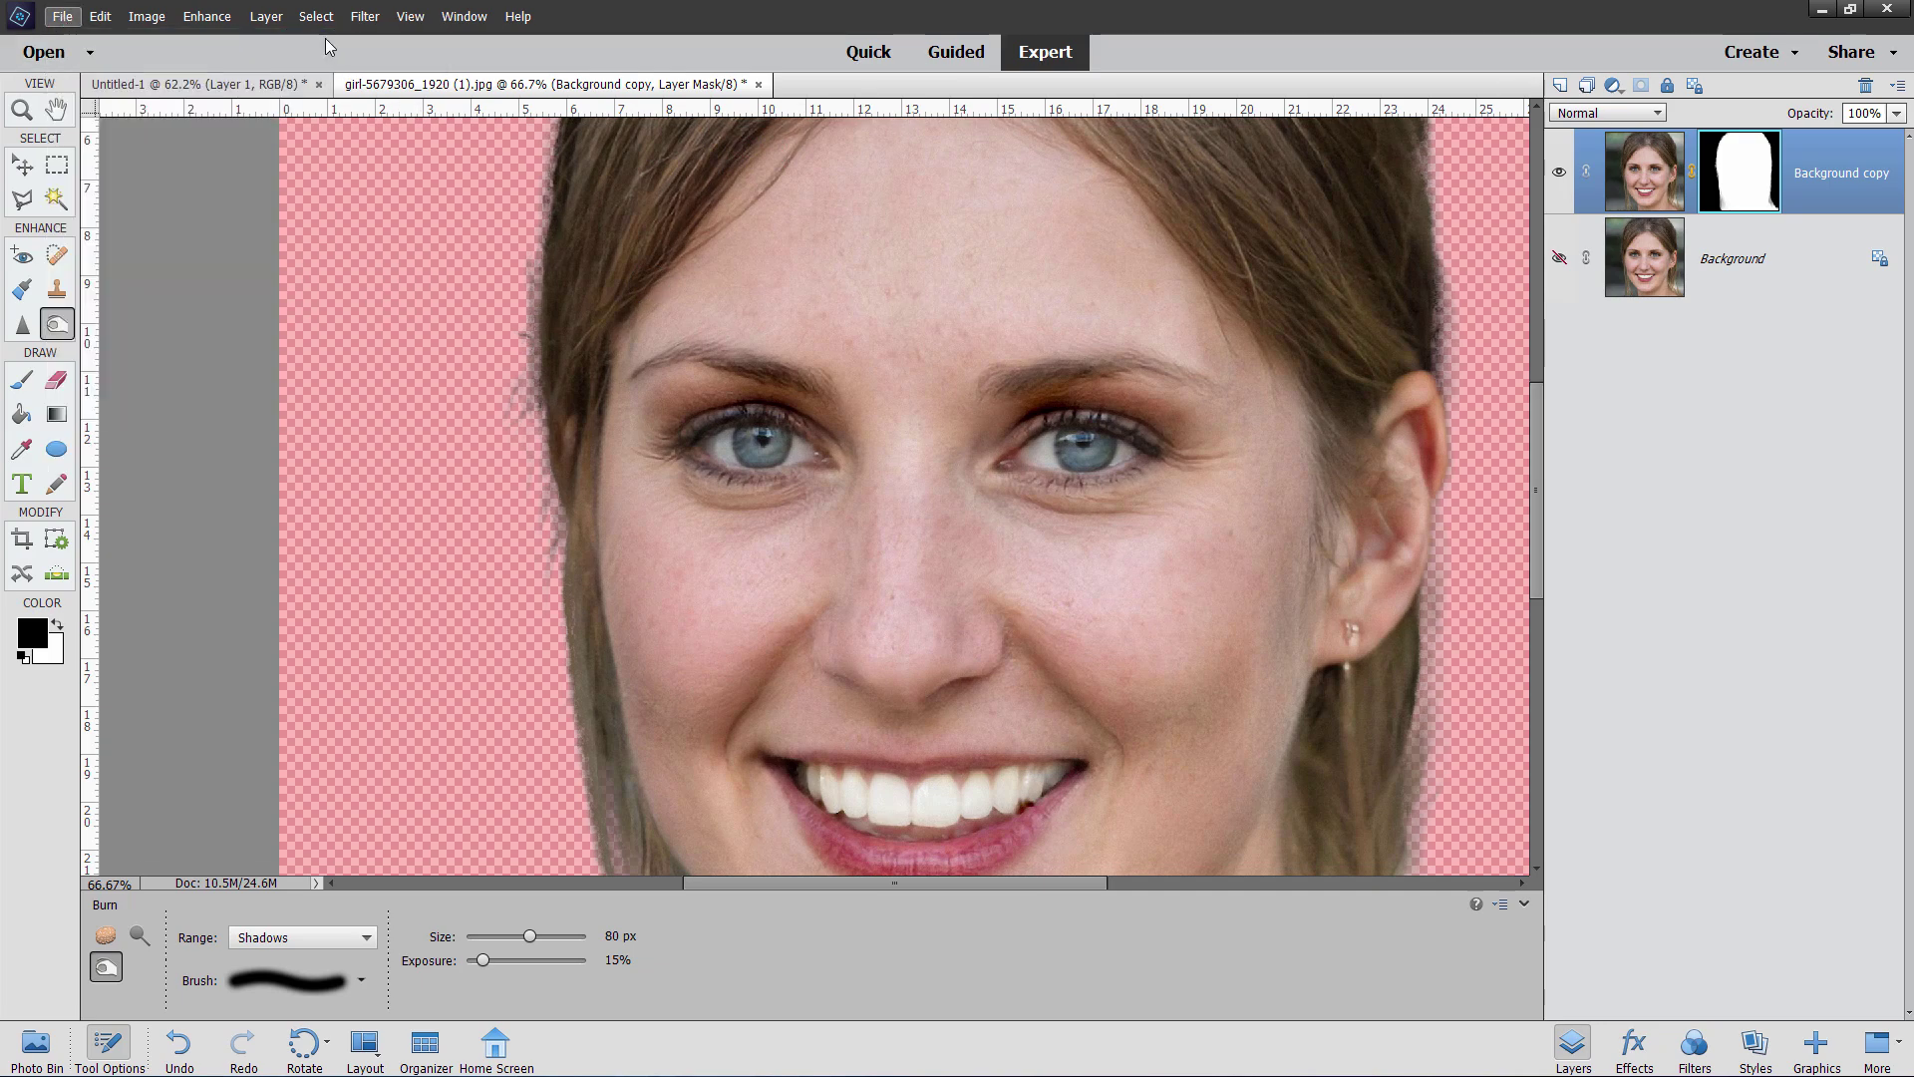
click(1168, 283)
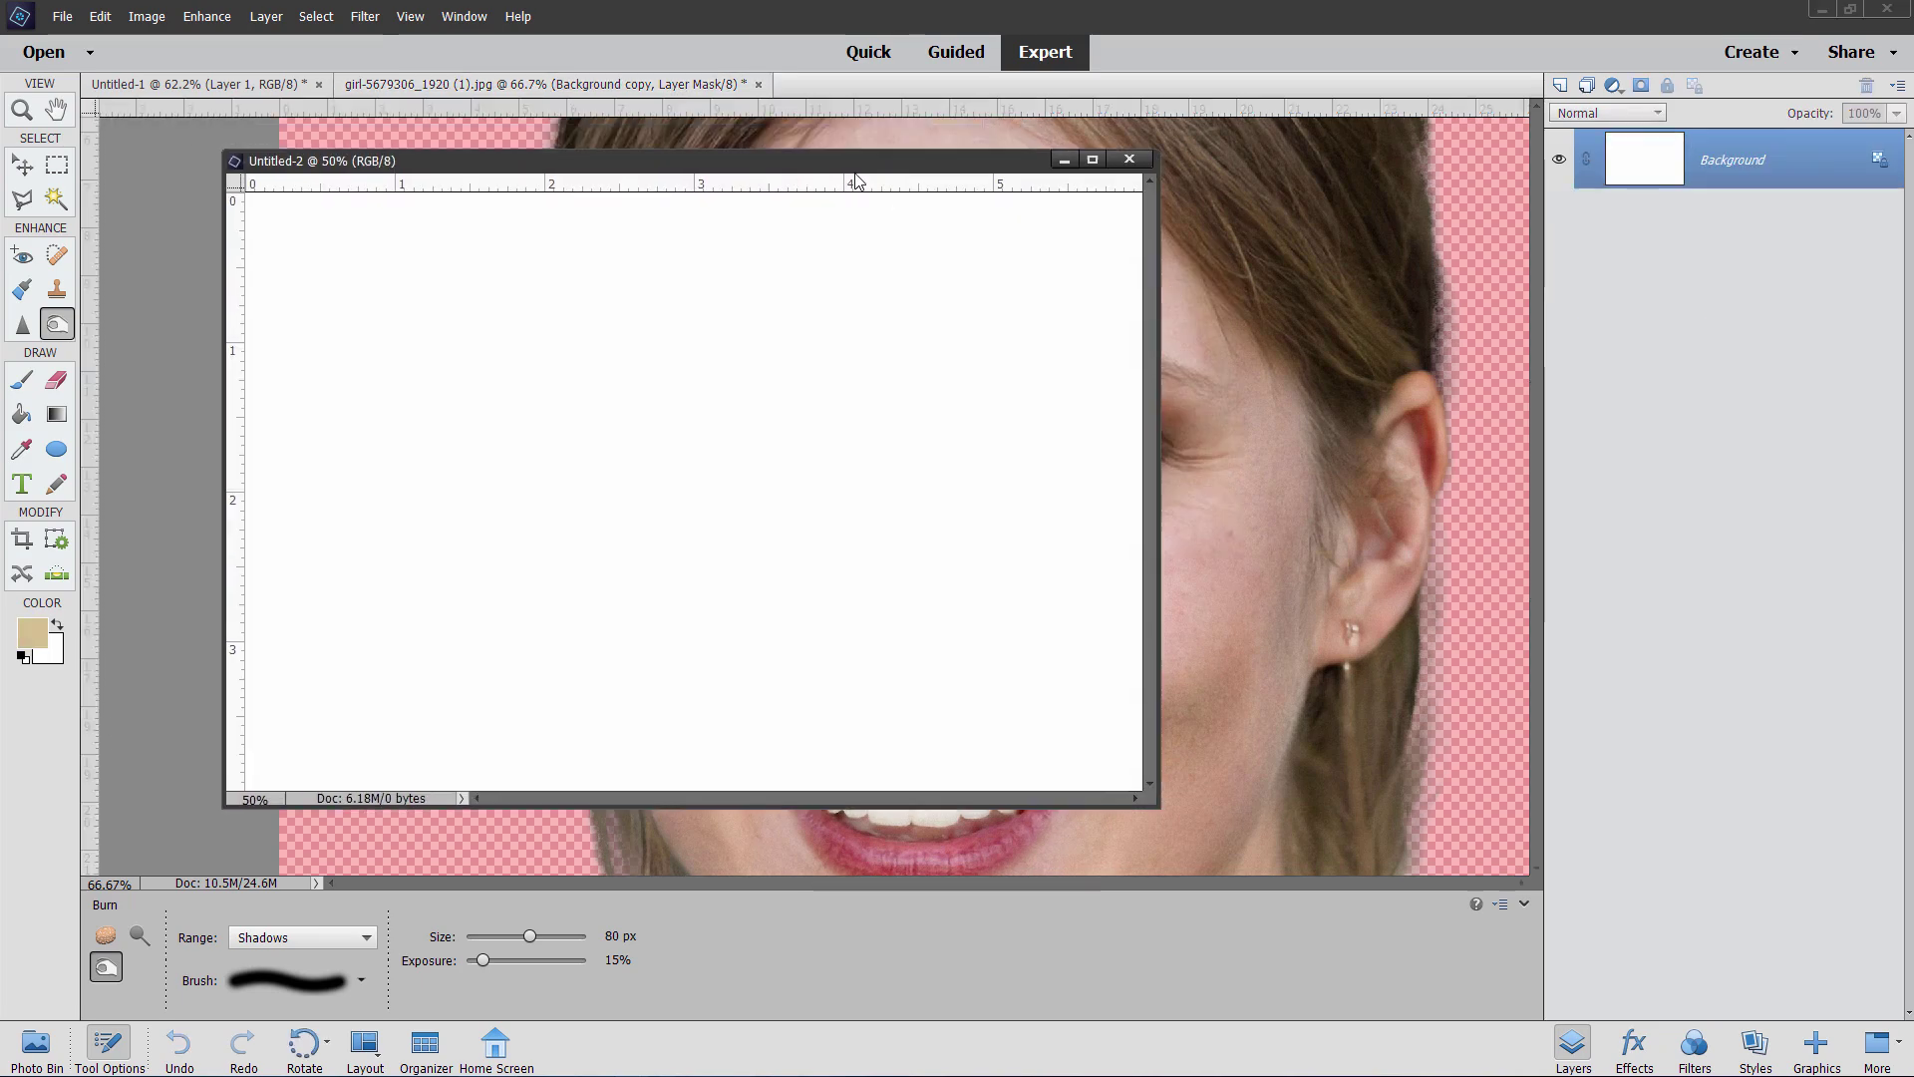
drag(873, 122, 887, 90)
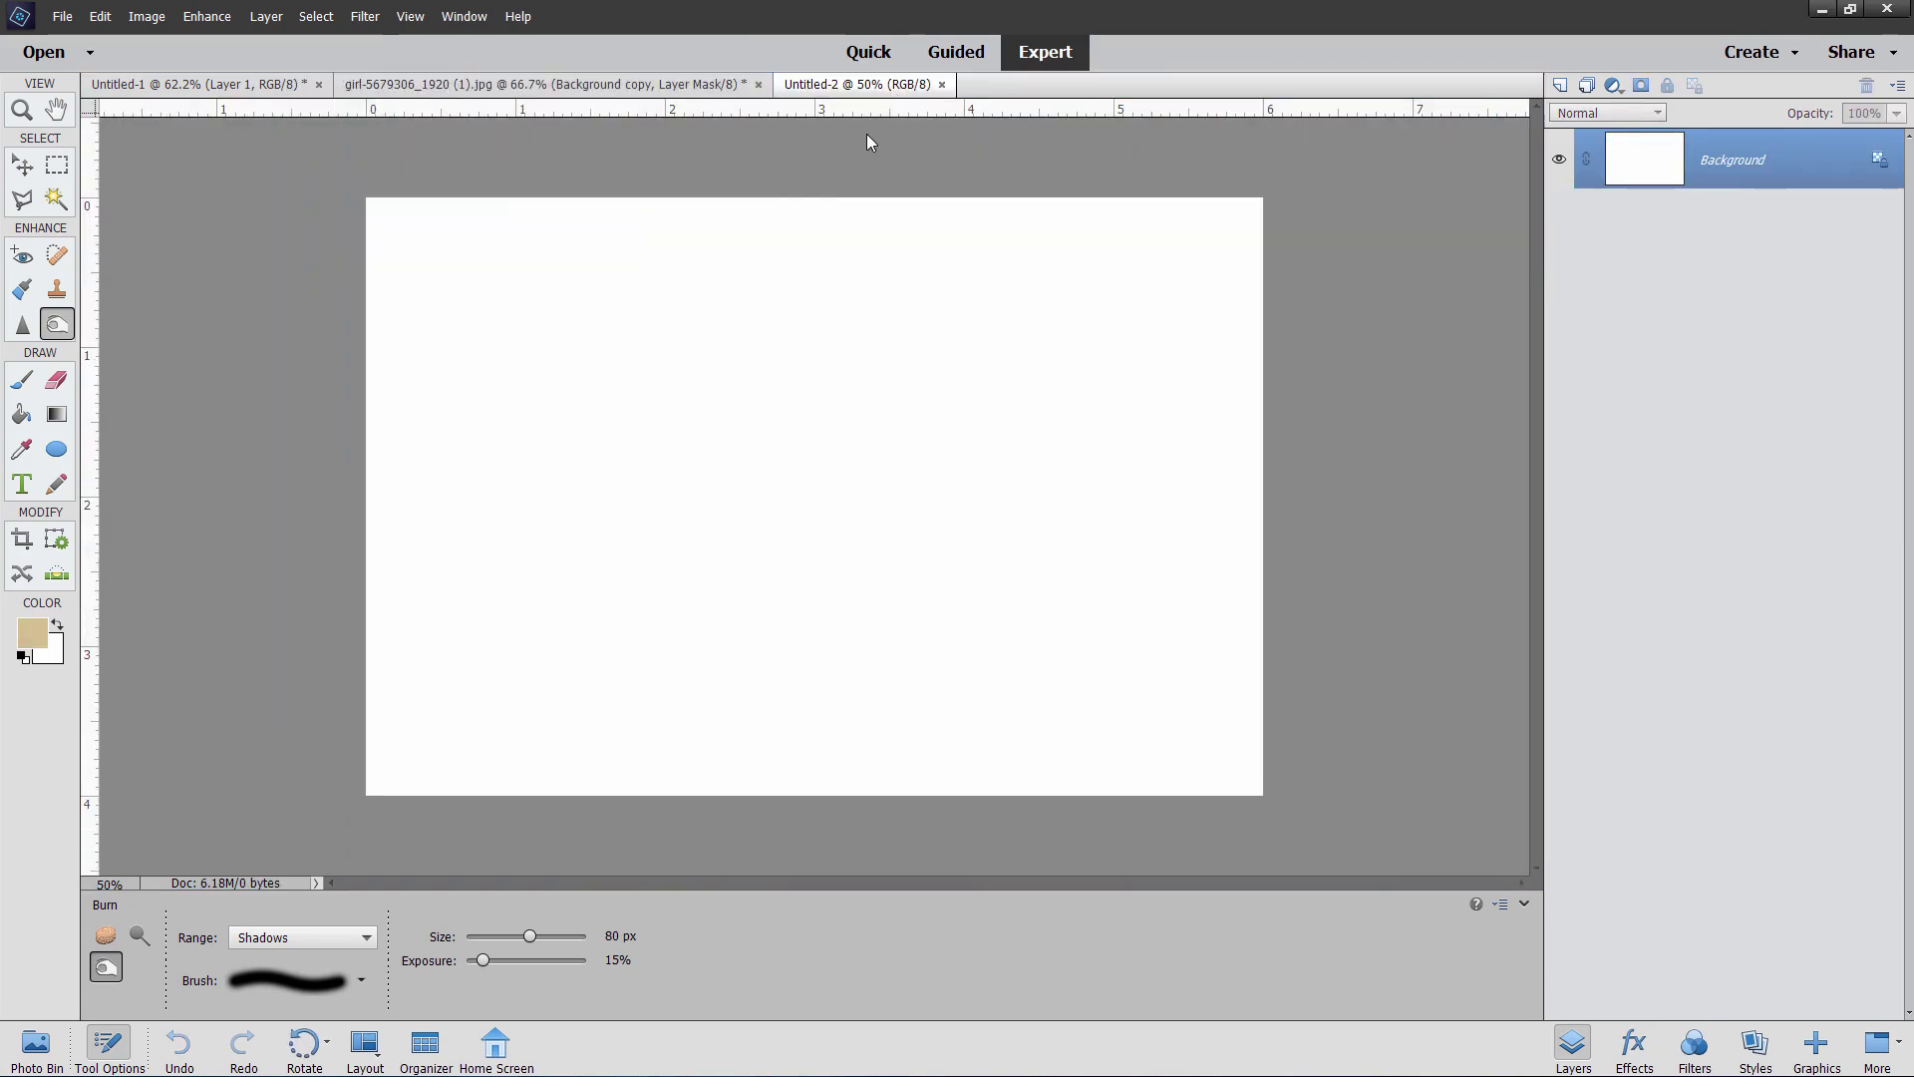
key(ctrl+0)
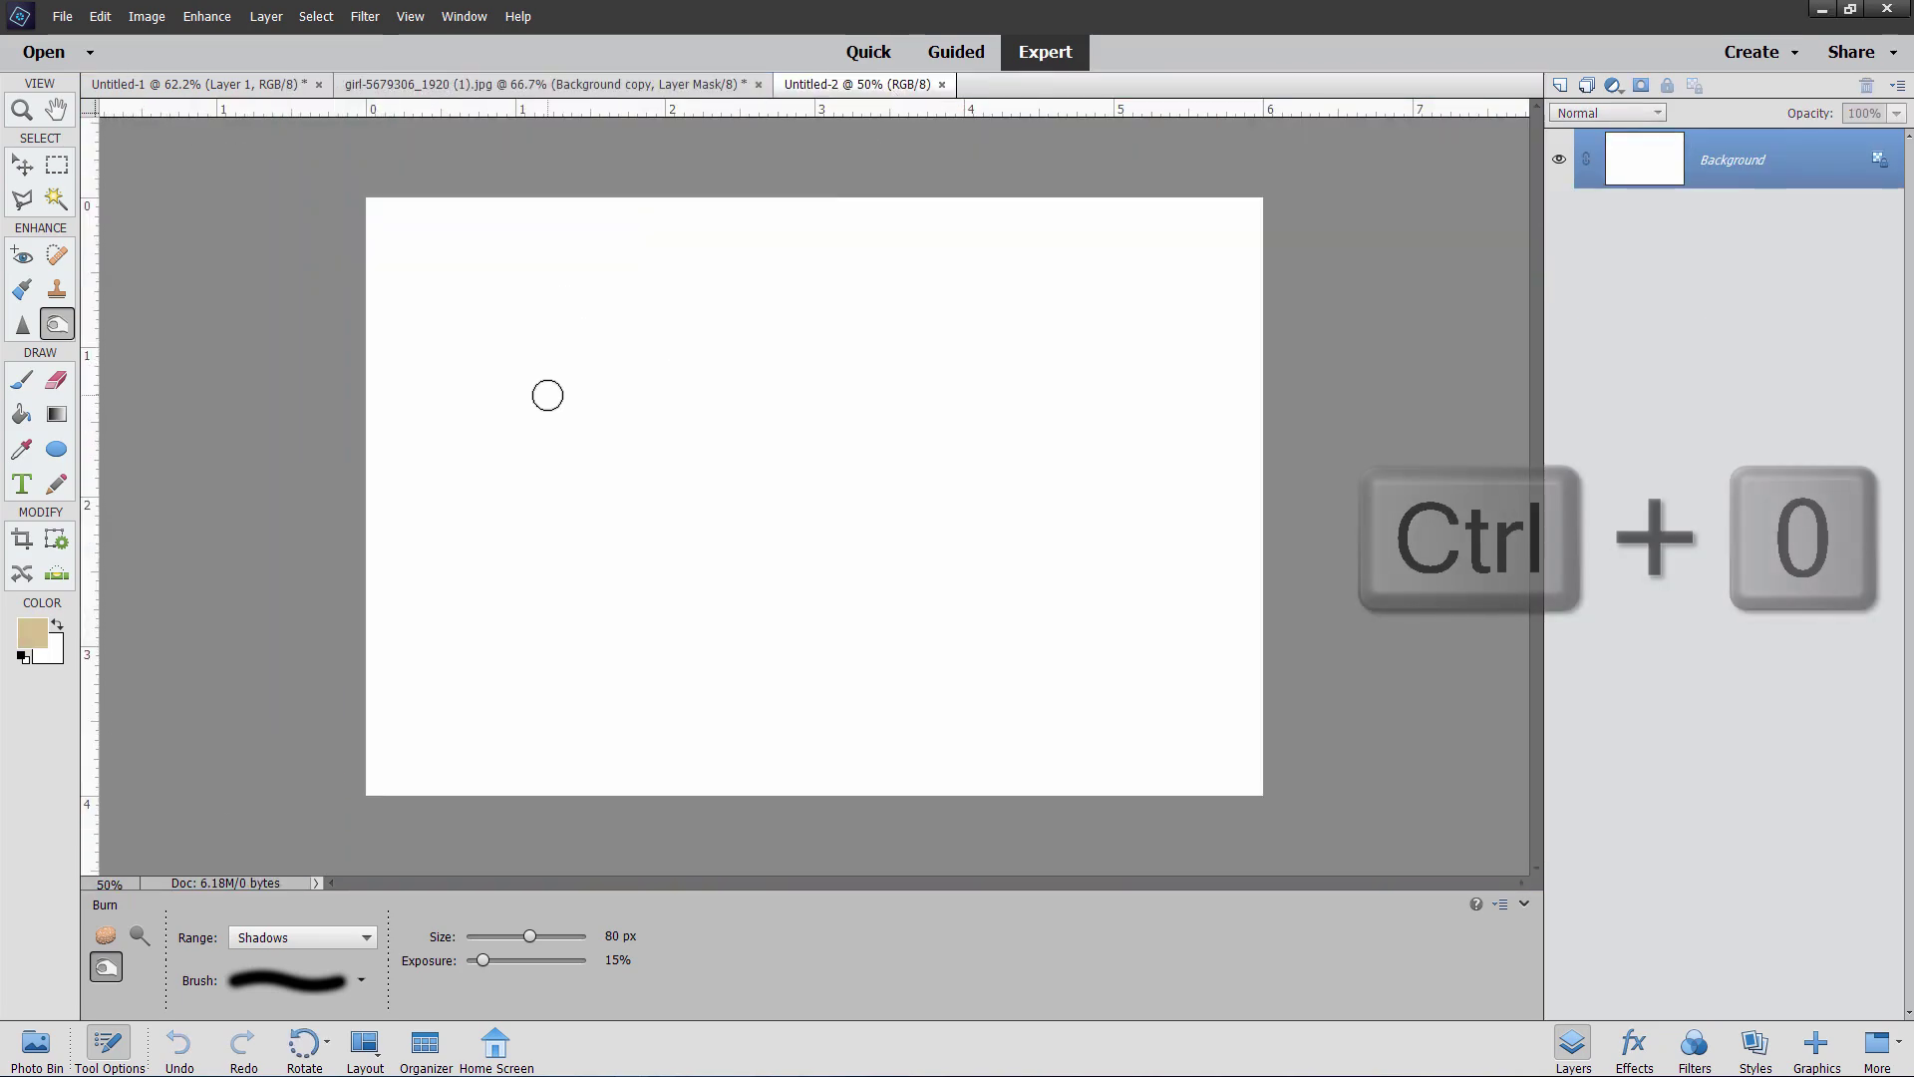
- Draw a large black circle from the canvas centre and simplify Shape 1 into an ordinary layer
click(21, 657)
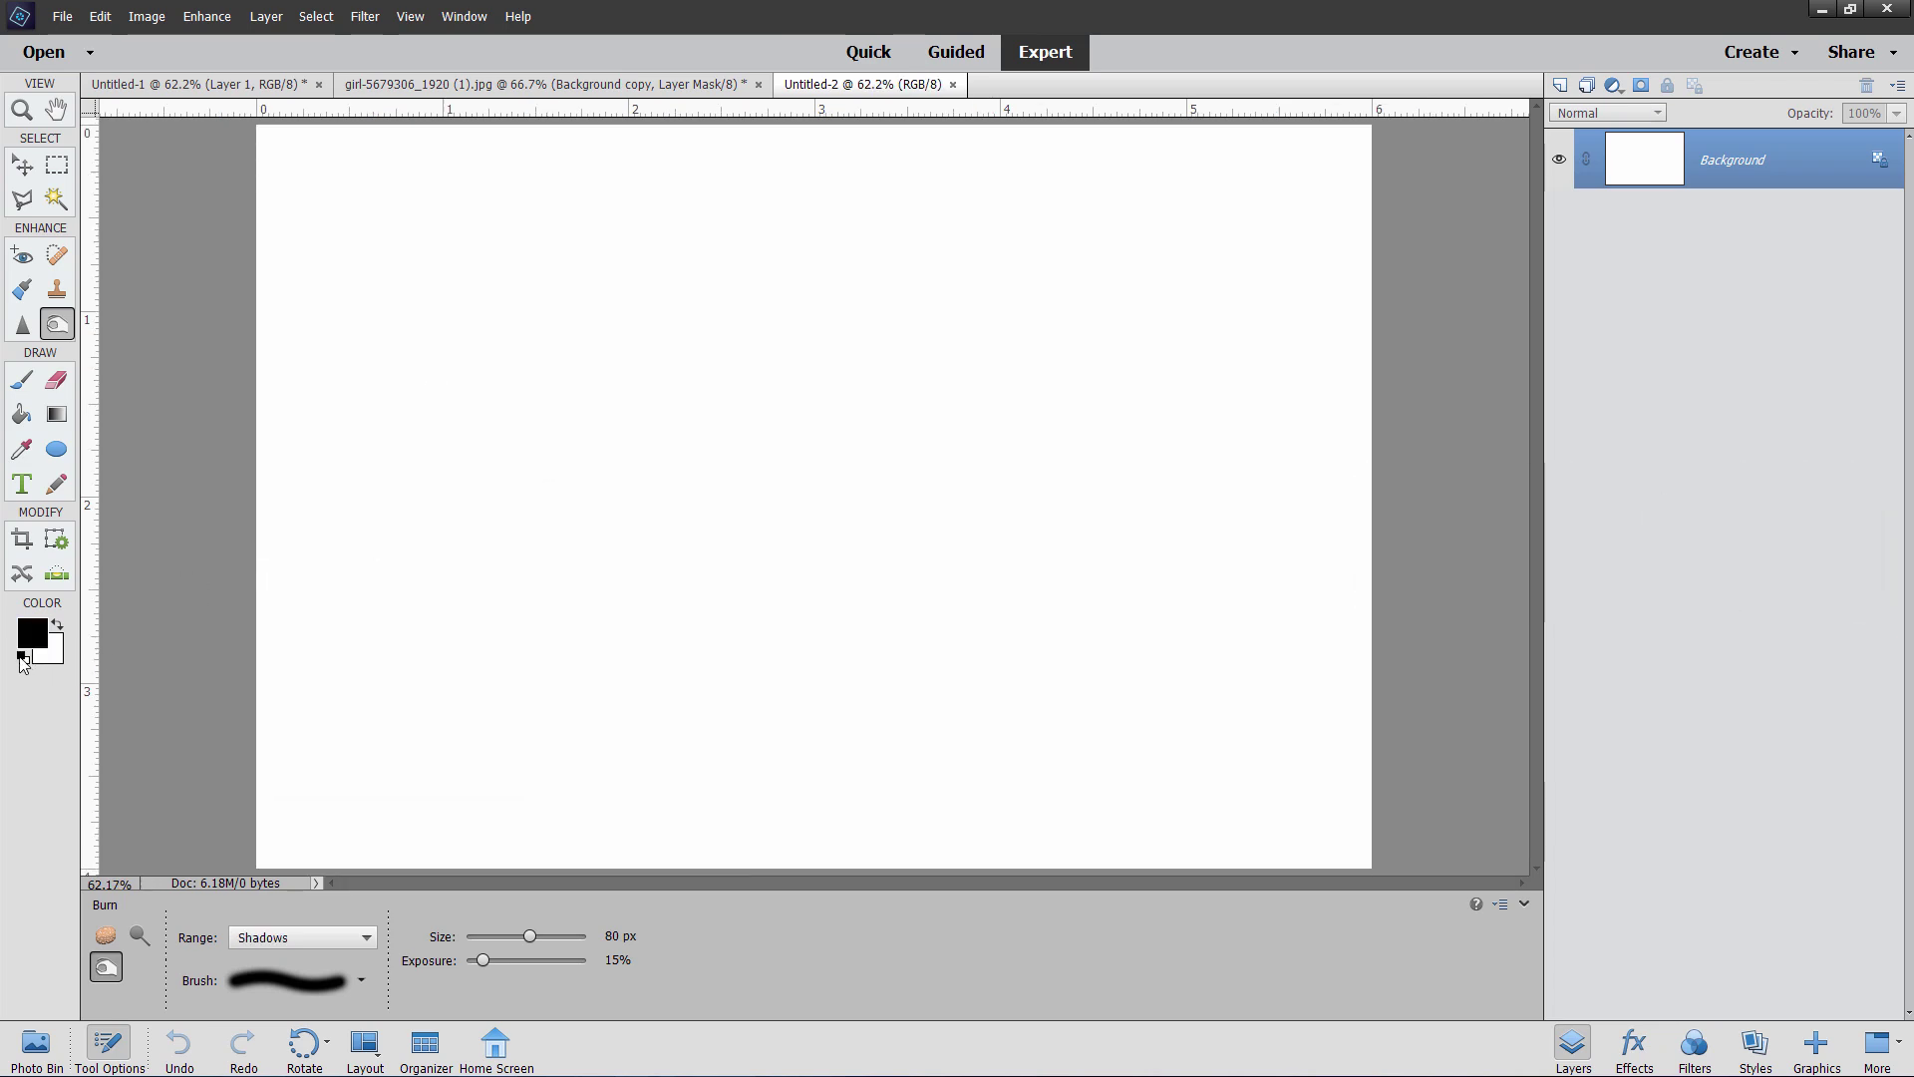
click(56, 450)
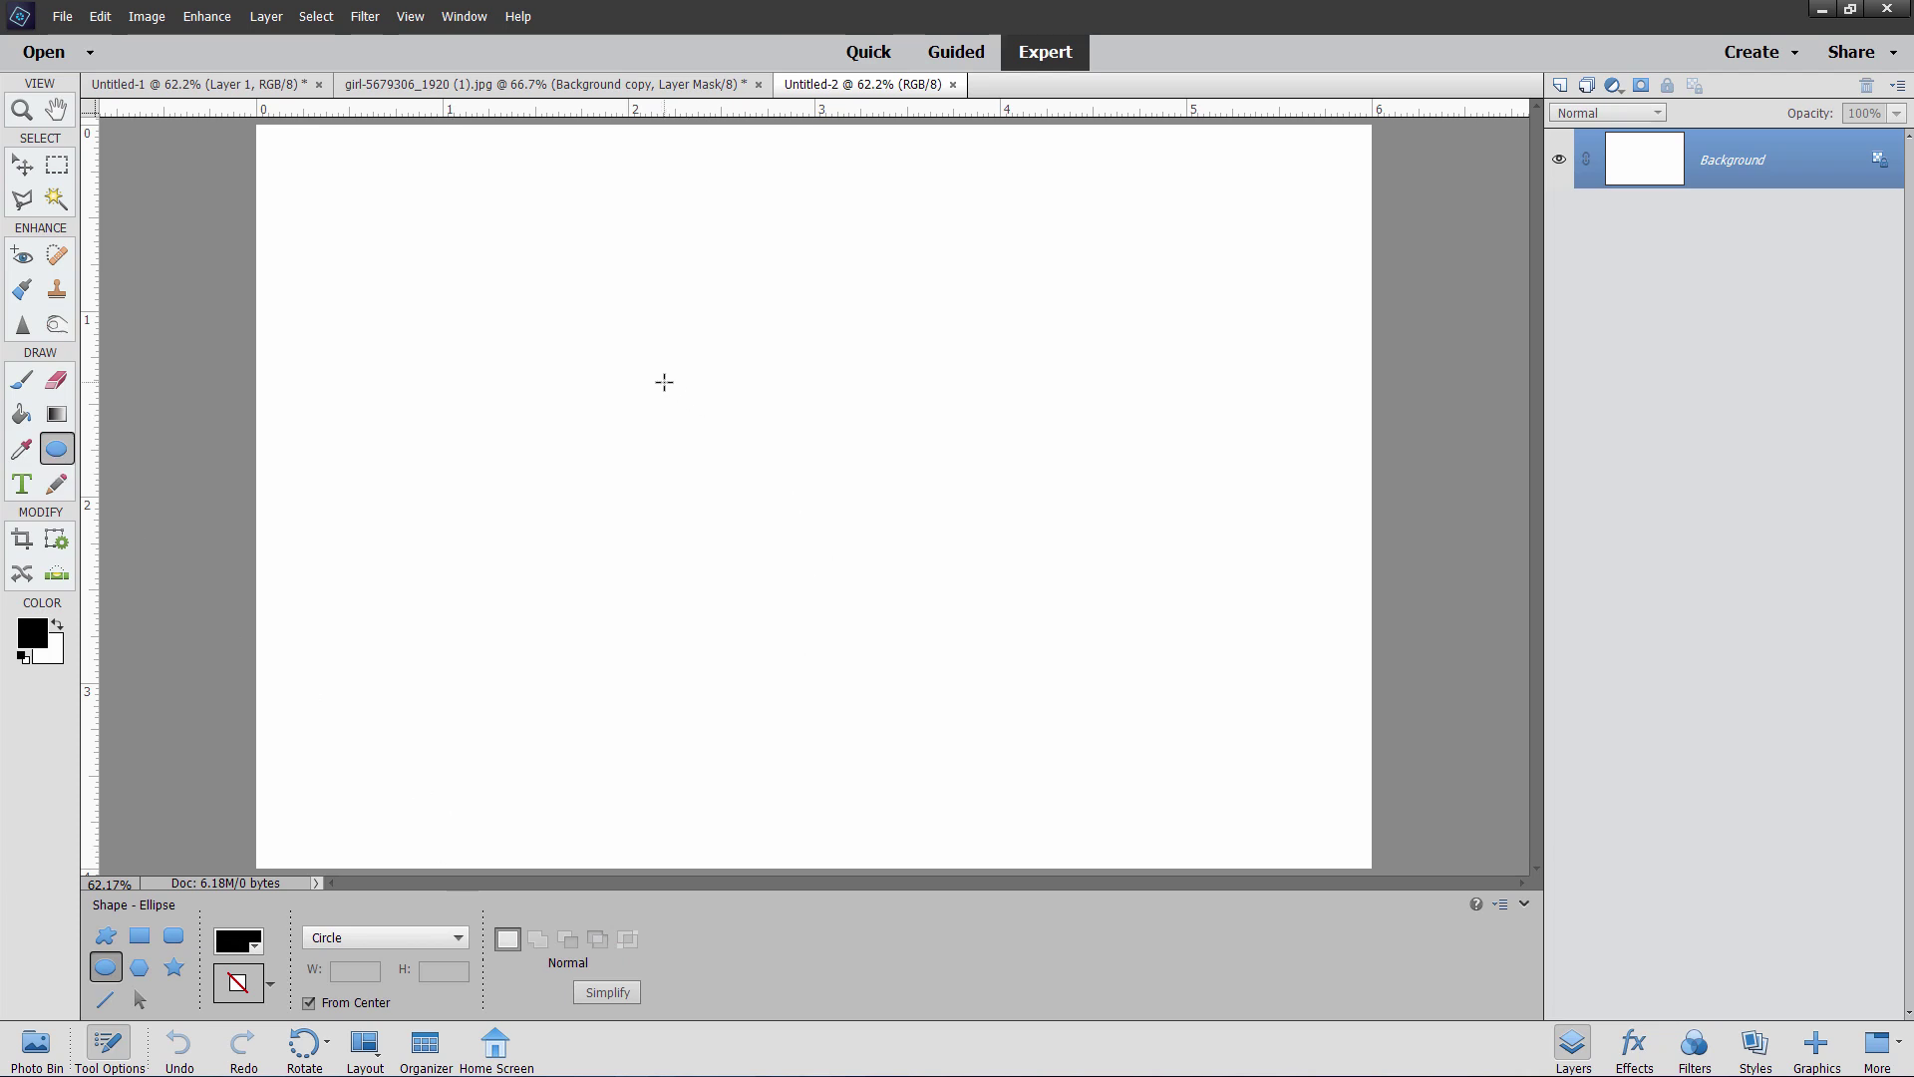
drag(793, 514, 1072, 500)
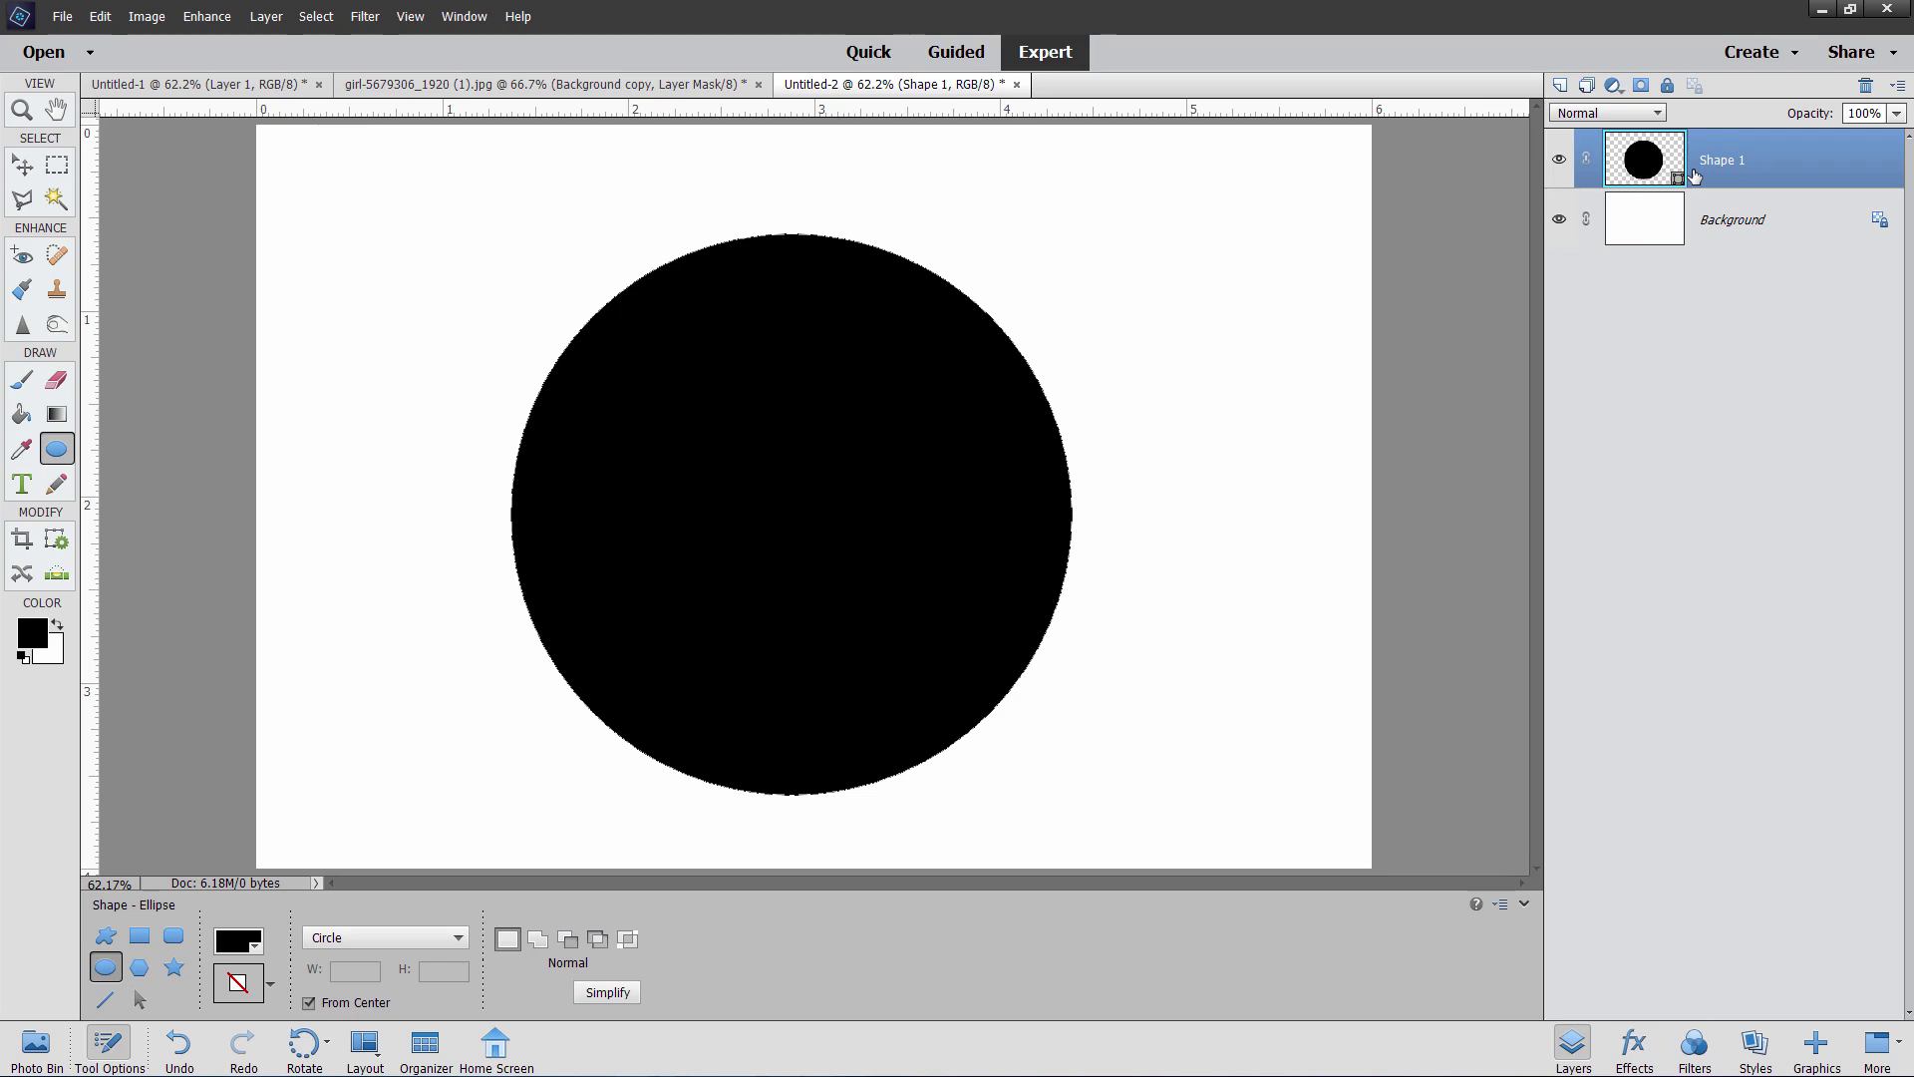
click(1559, 219)
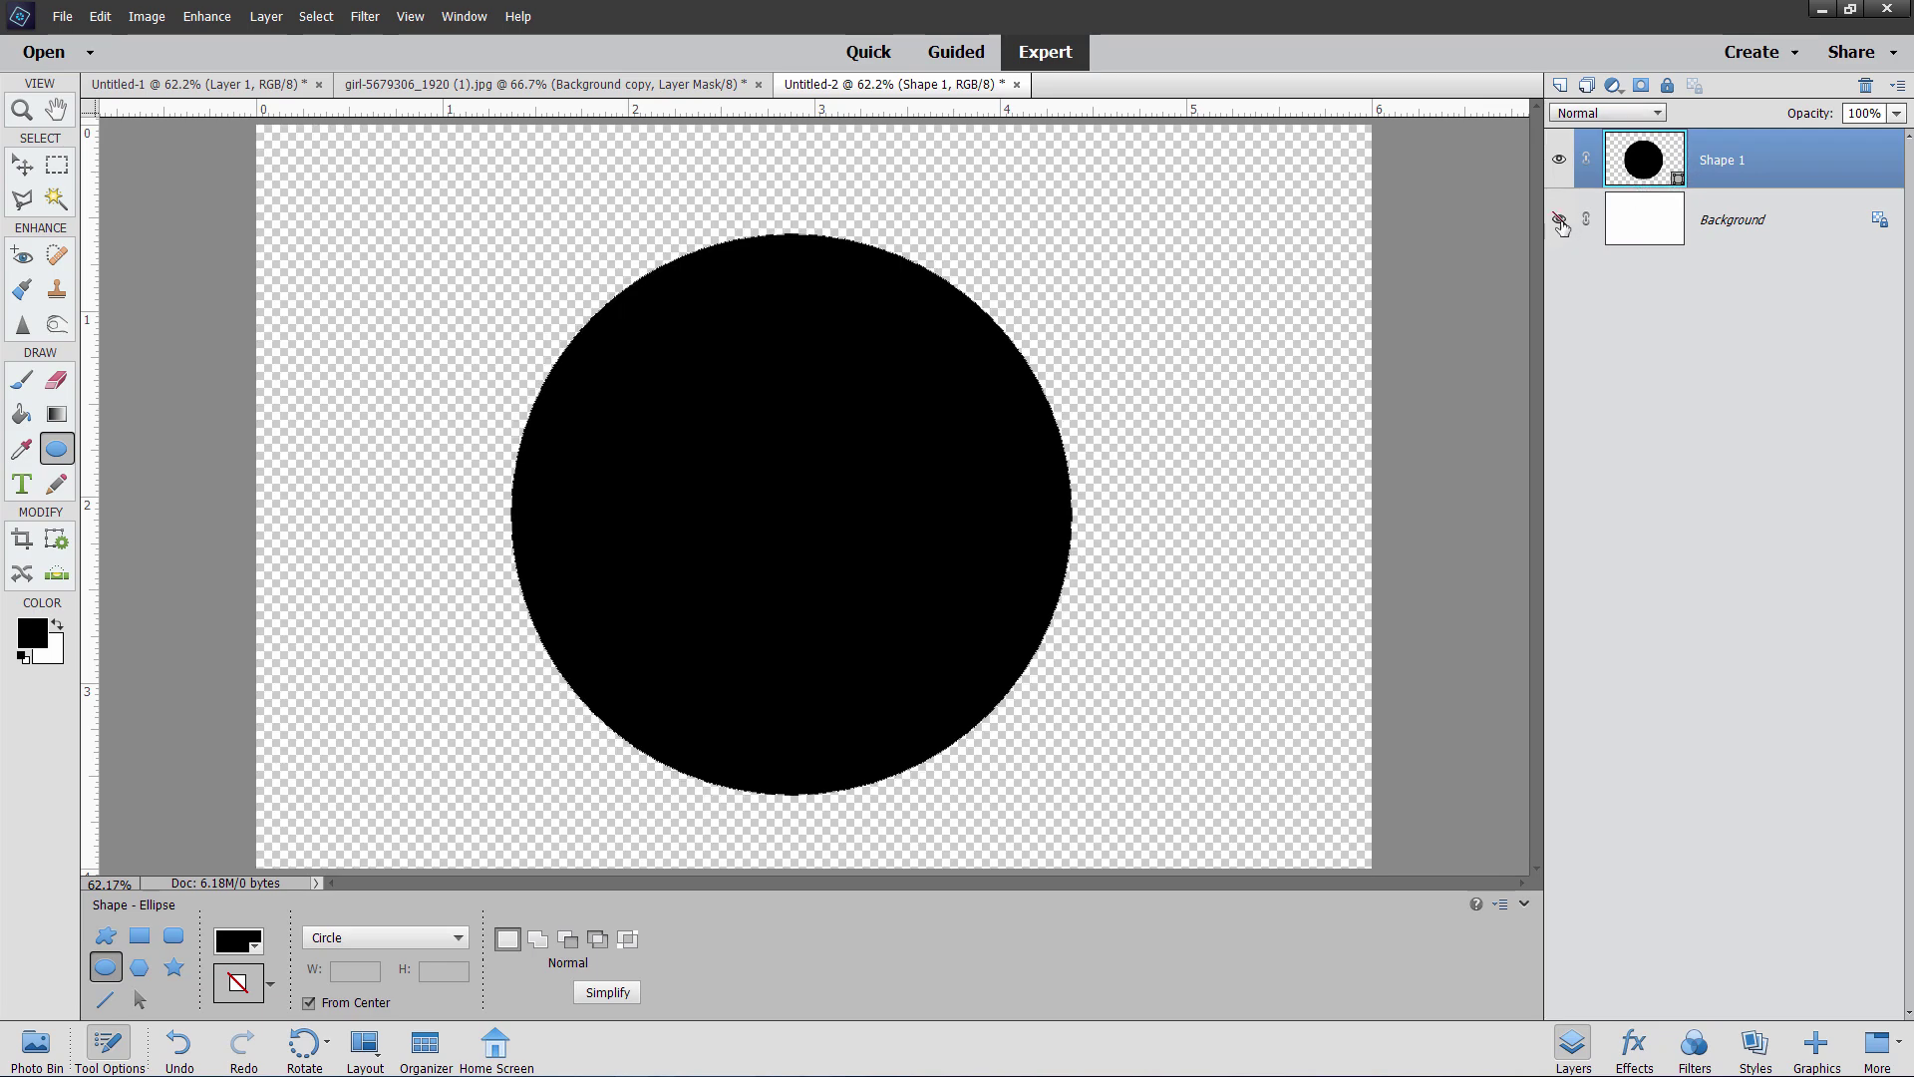
click(1560, 221)
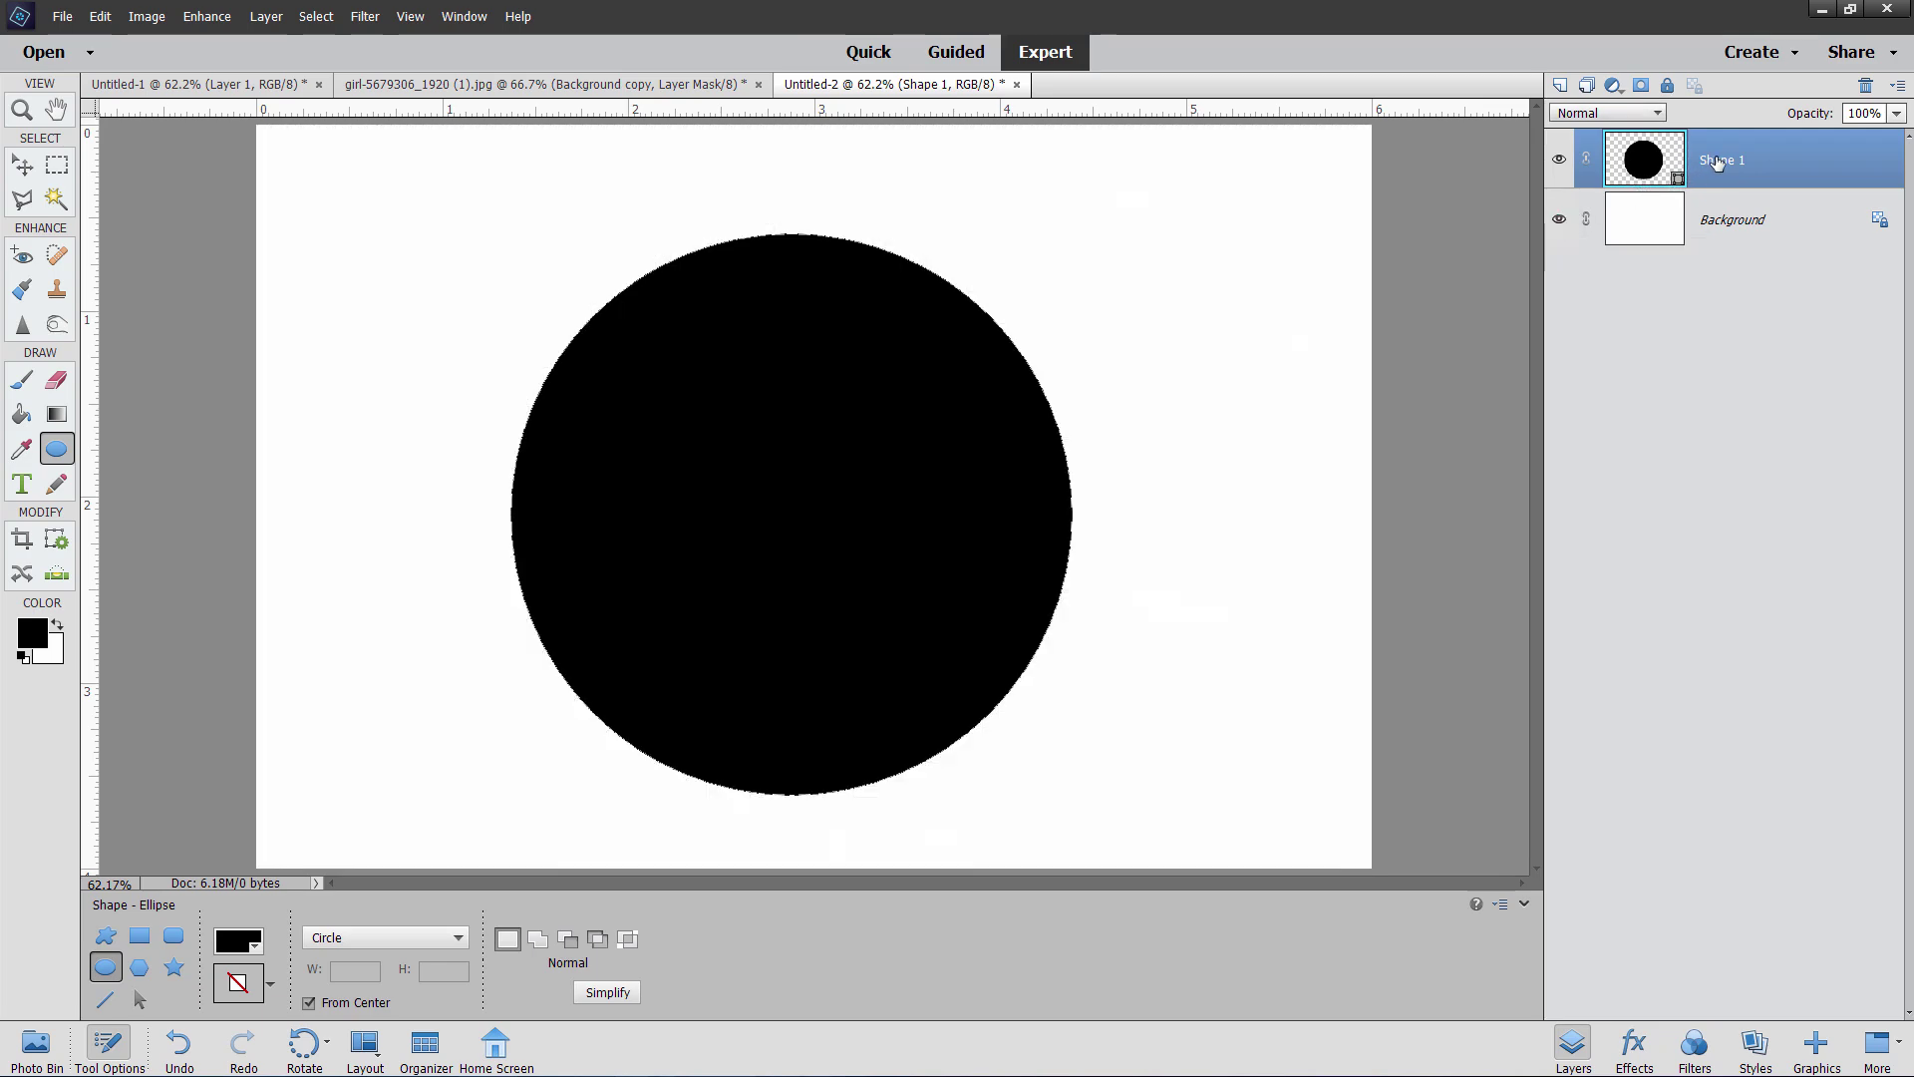
right_click(1716, 162)
click(1800, 238)
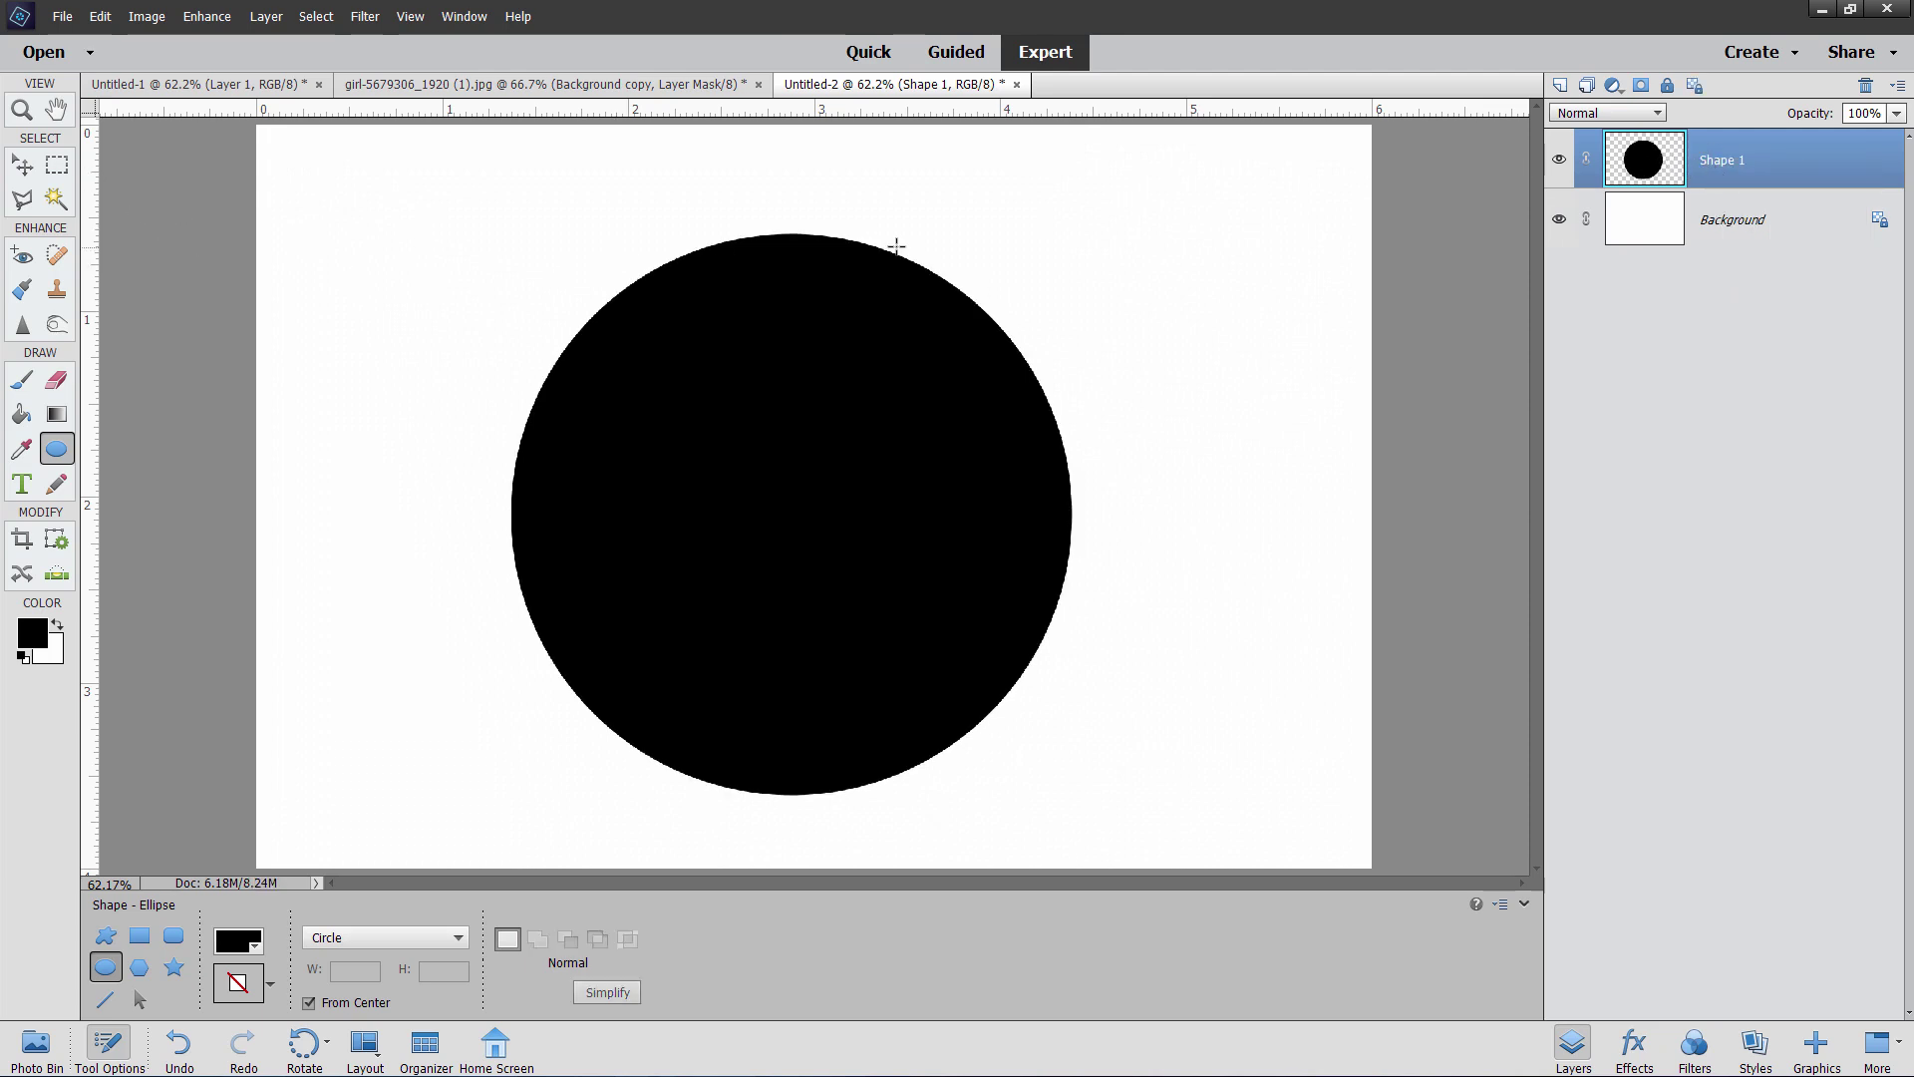
- Apply an 18-pixel Gaussian Blur to the circle and hide Background to inspect the soft edge
click(22, 168)
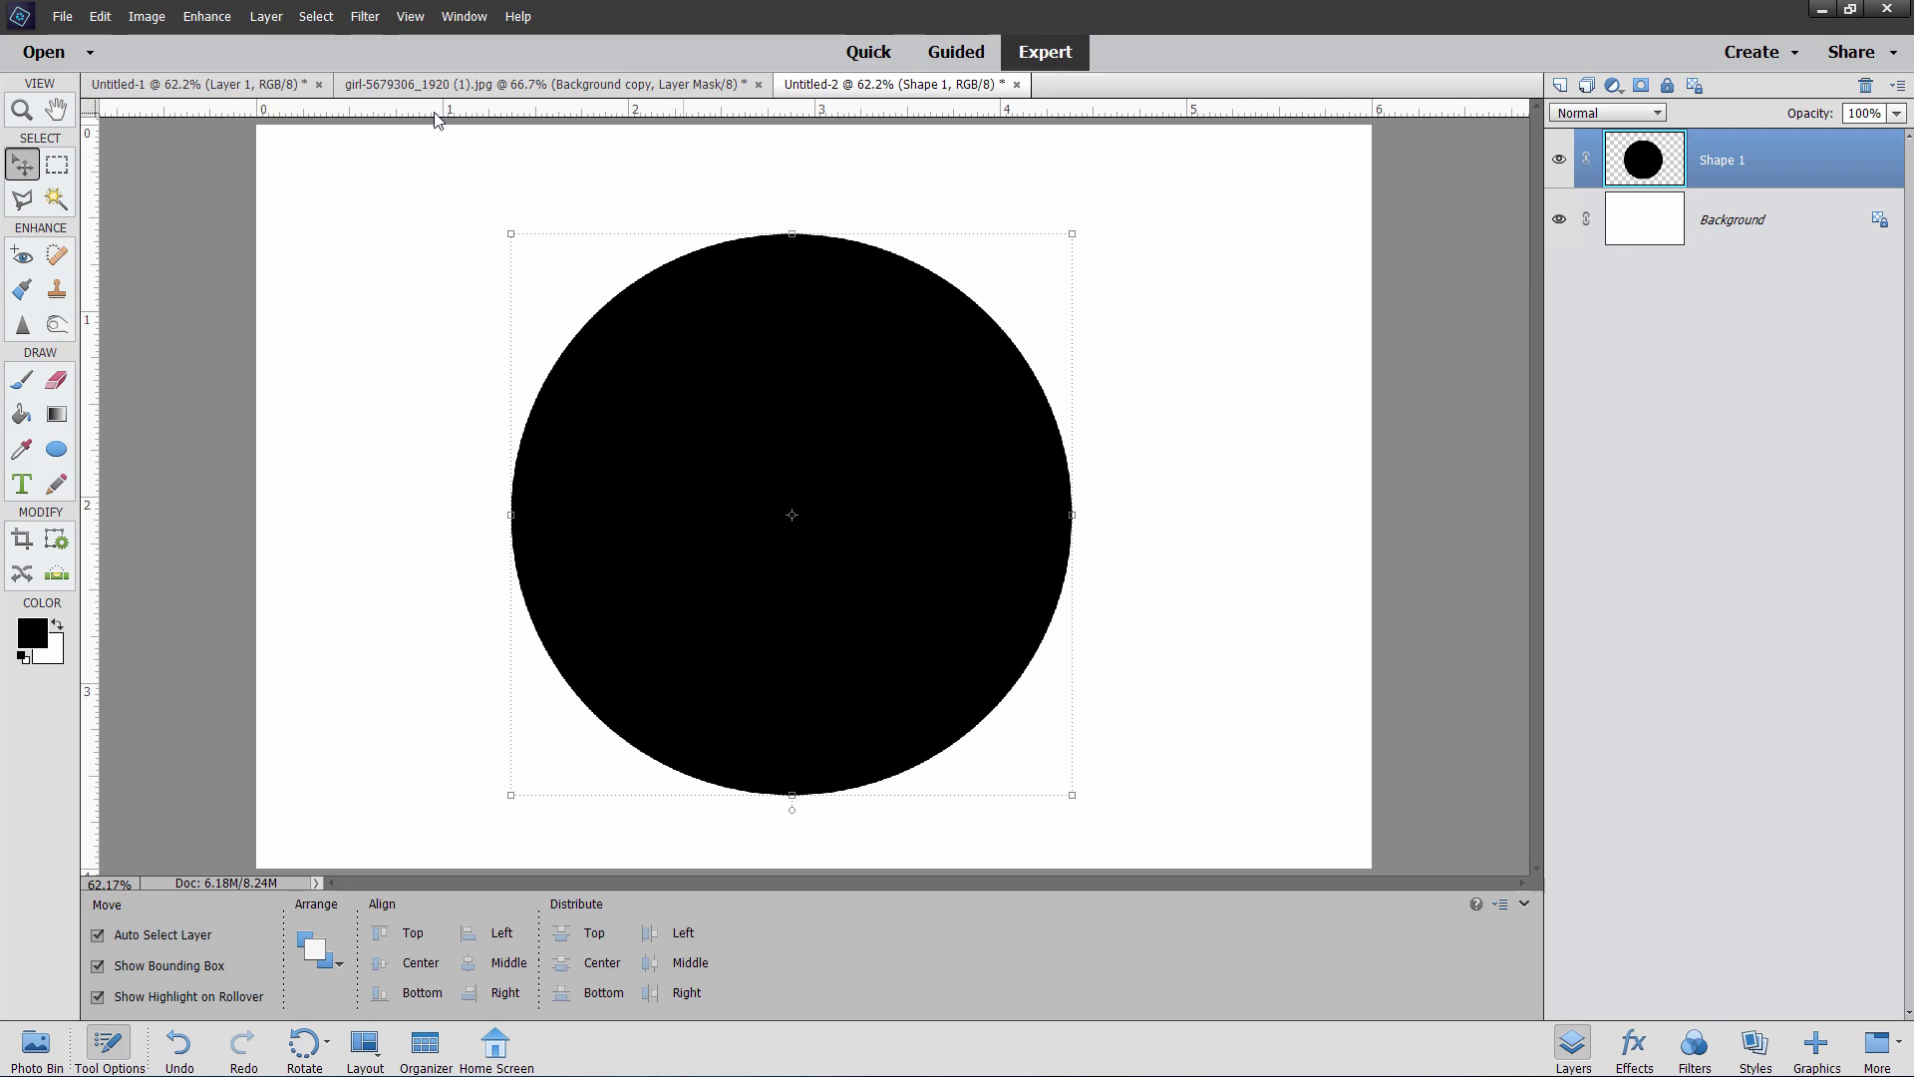
click(366, 18)
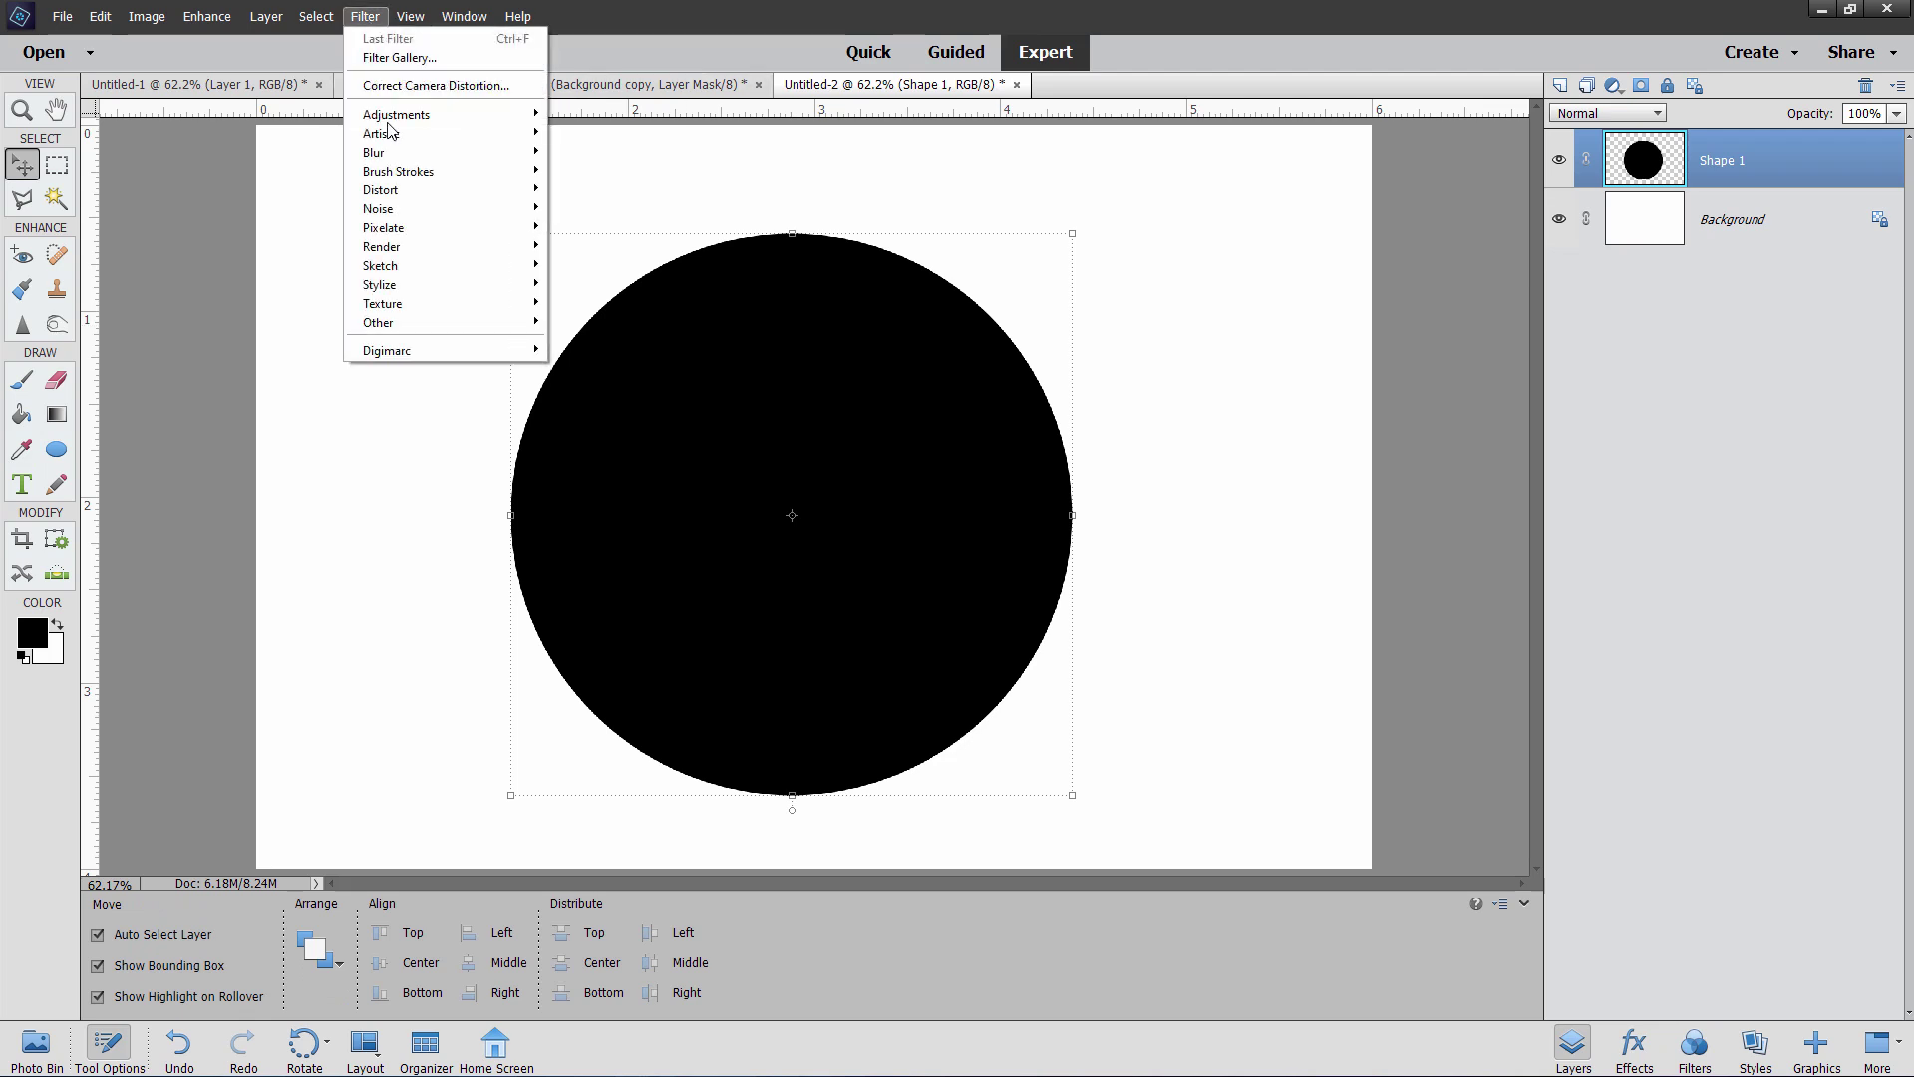
mouse_move(375, 151)
click(603, 208)
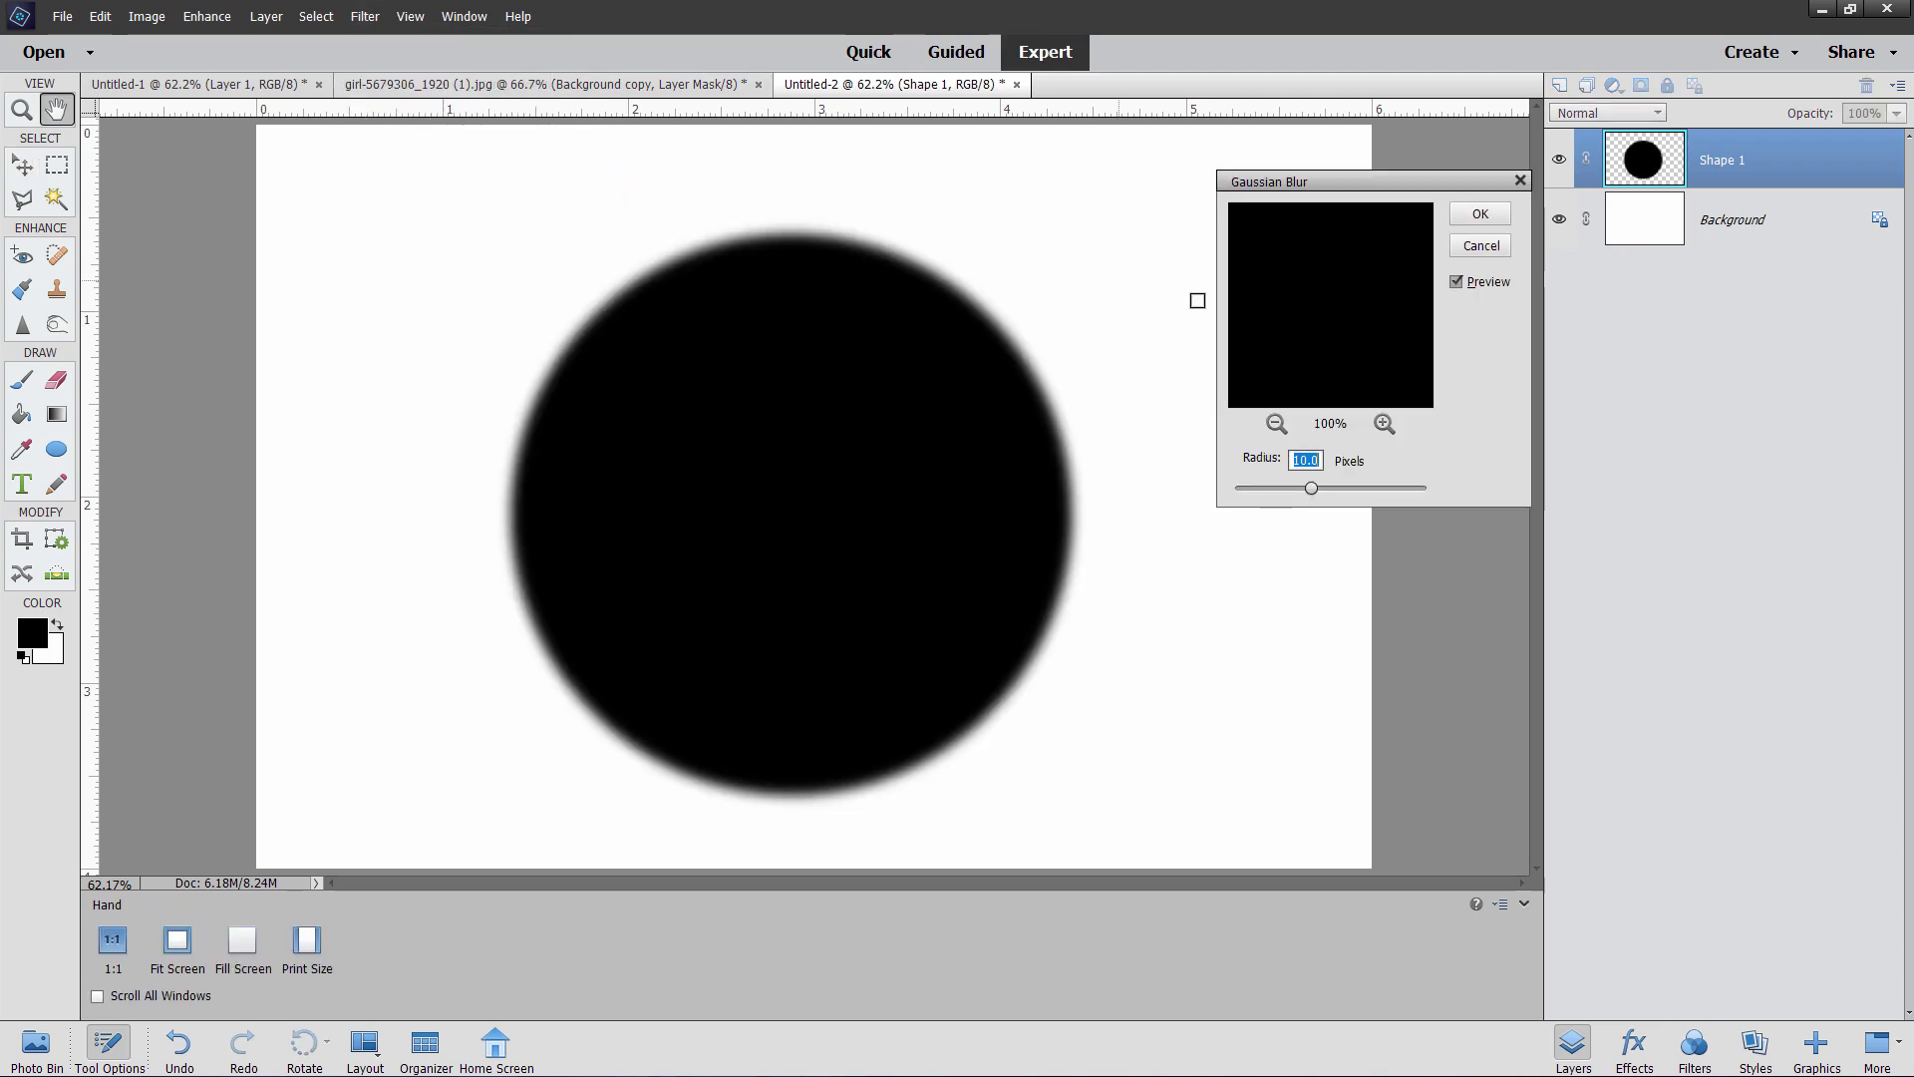
drag(1309, 487, 1318, 487)
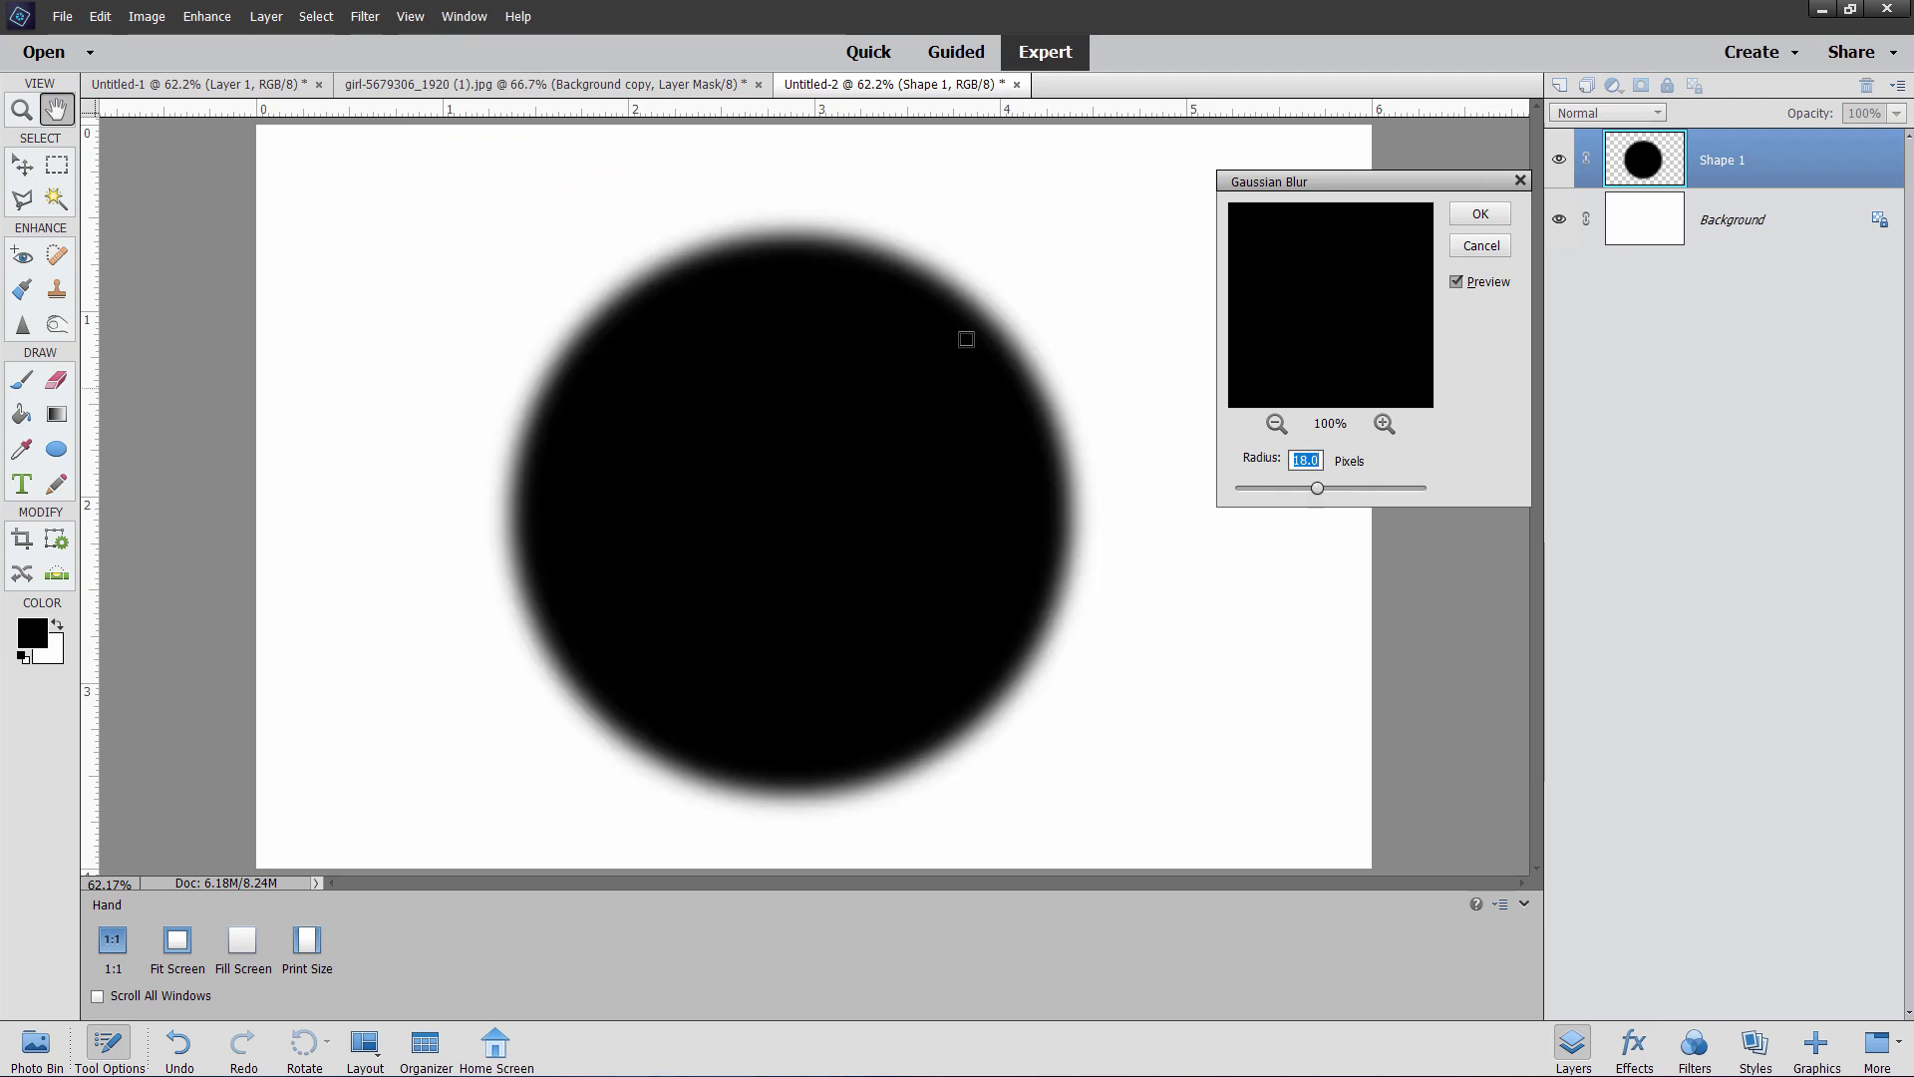
click(1468, 218)
key(v)
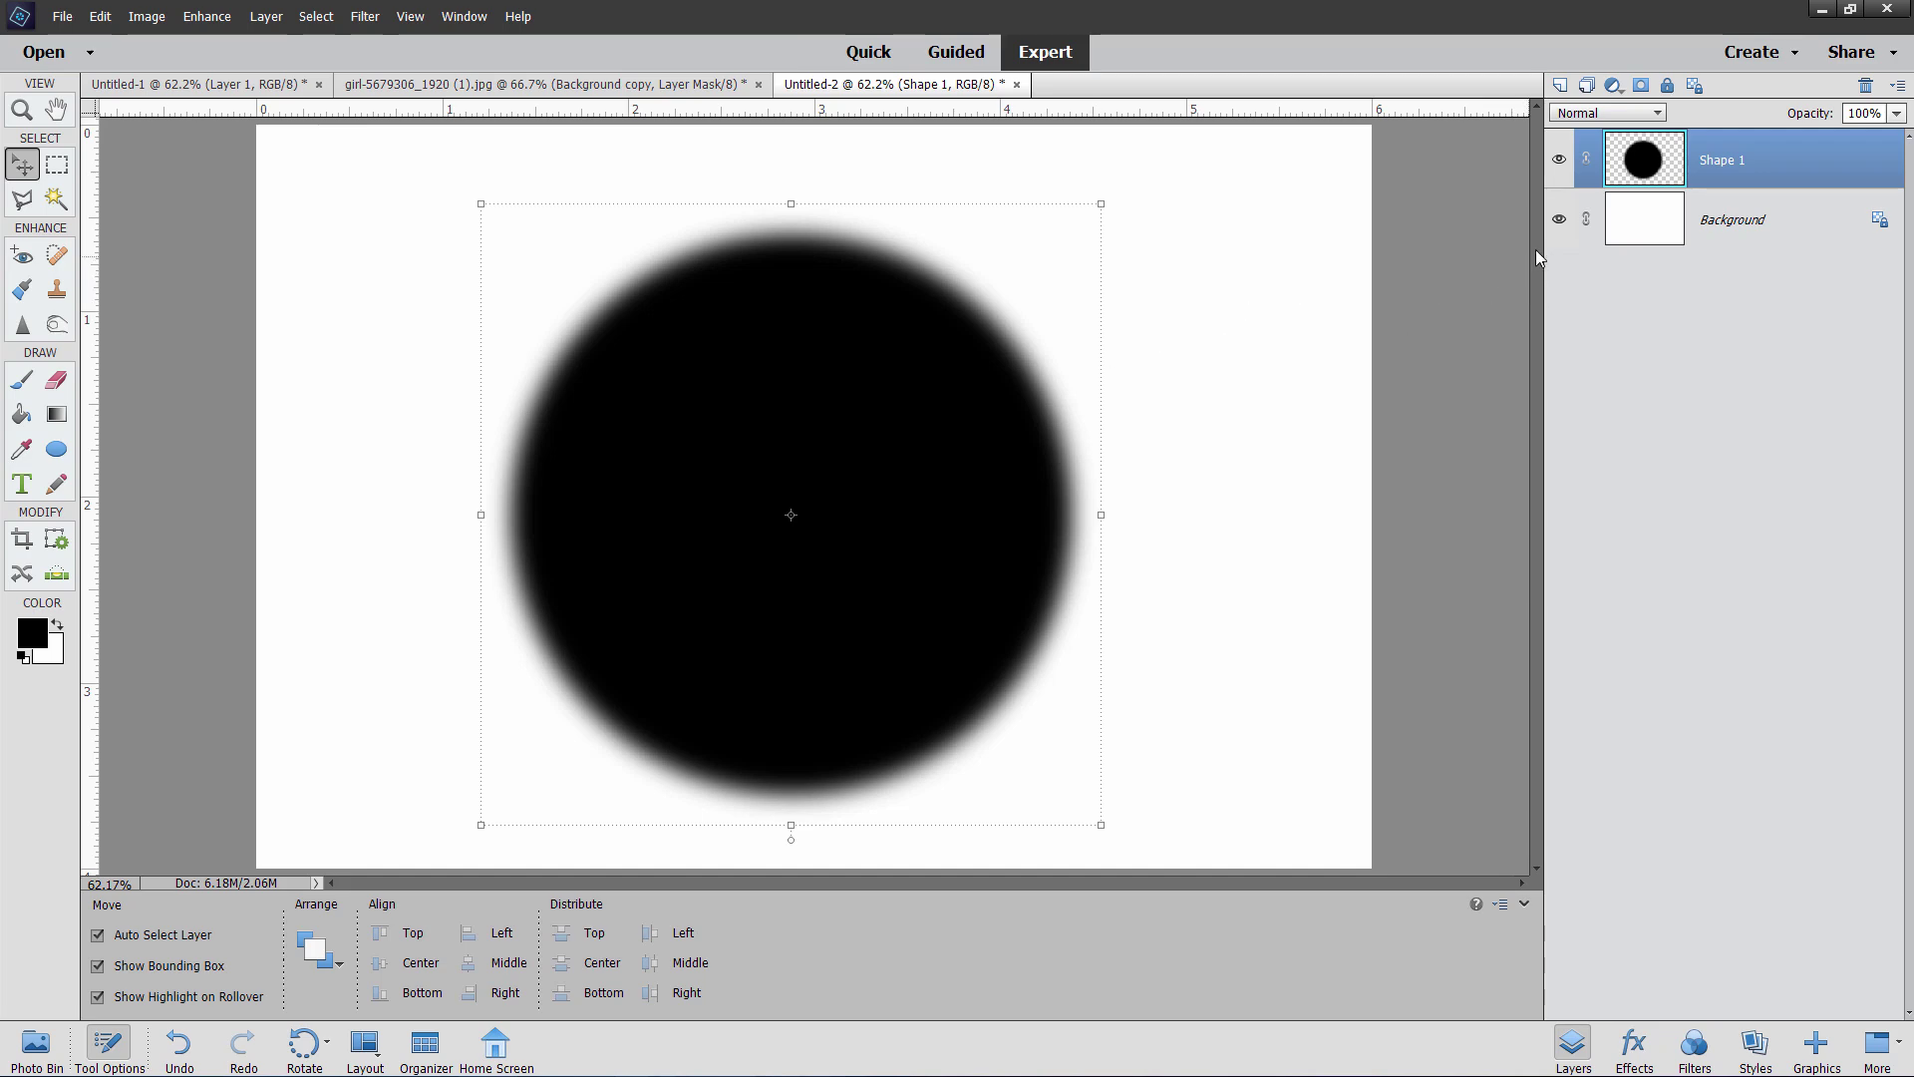
click(1560, 221)
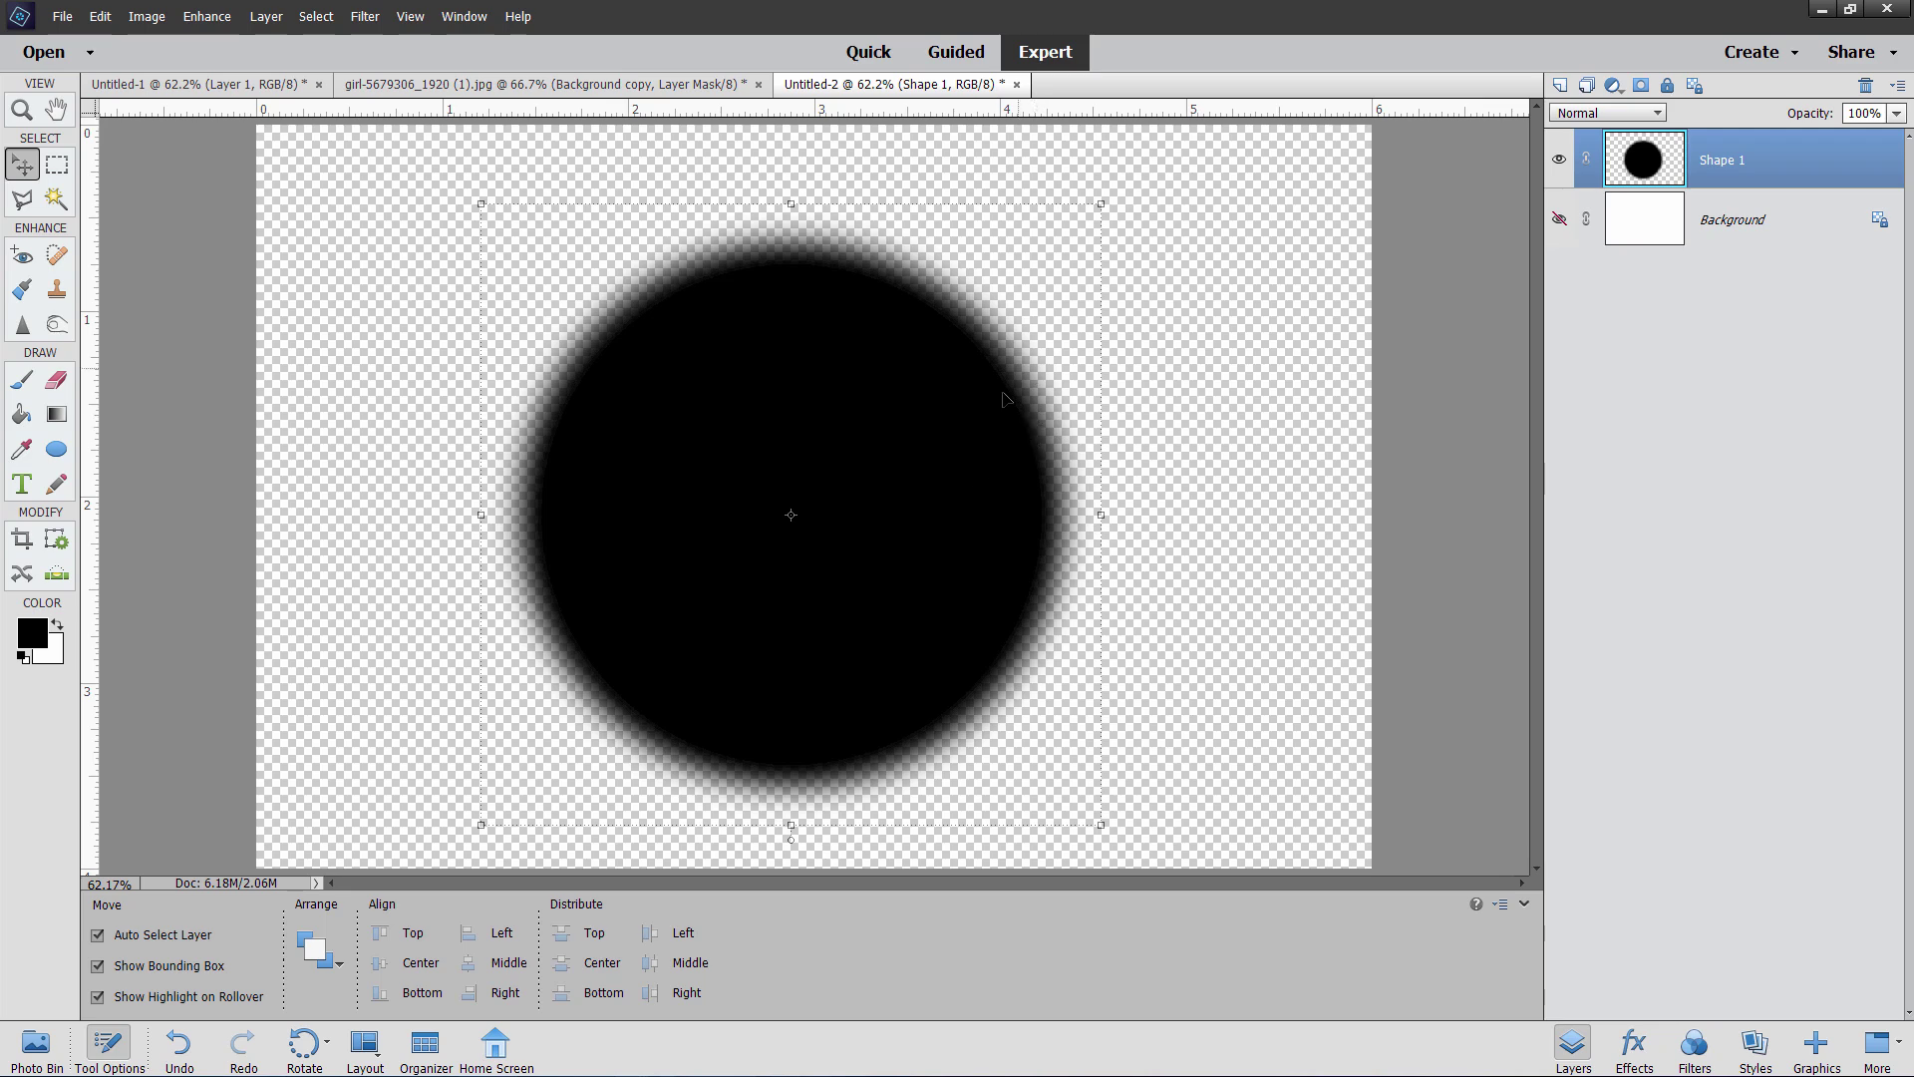
- Make the Background layer visible again so the blurred circle sits on white
click(1558, 218)
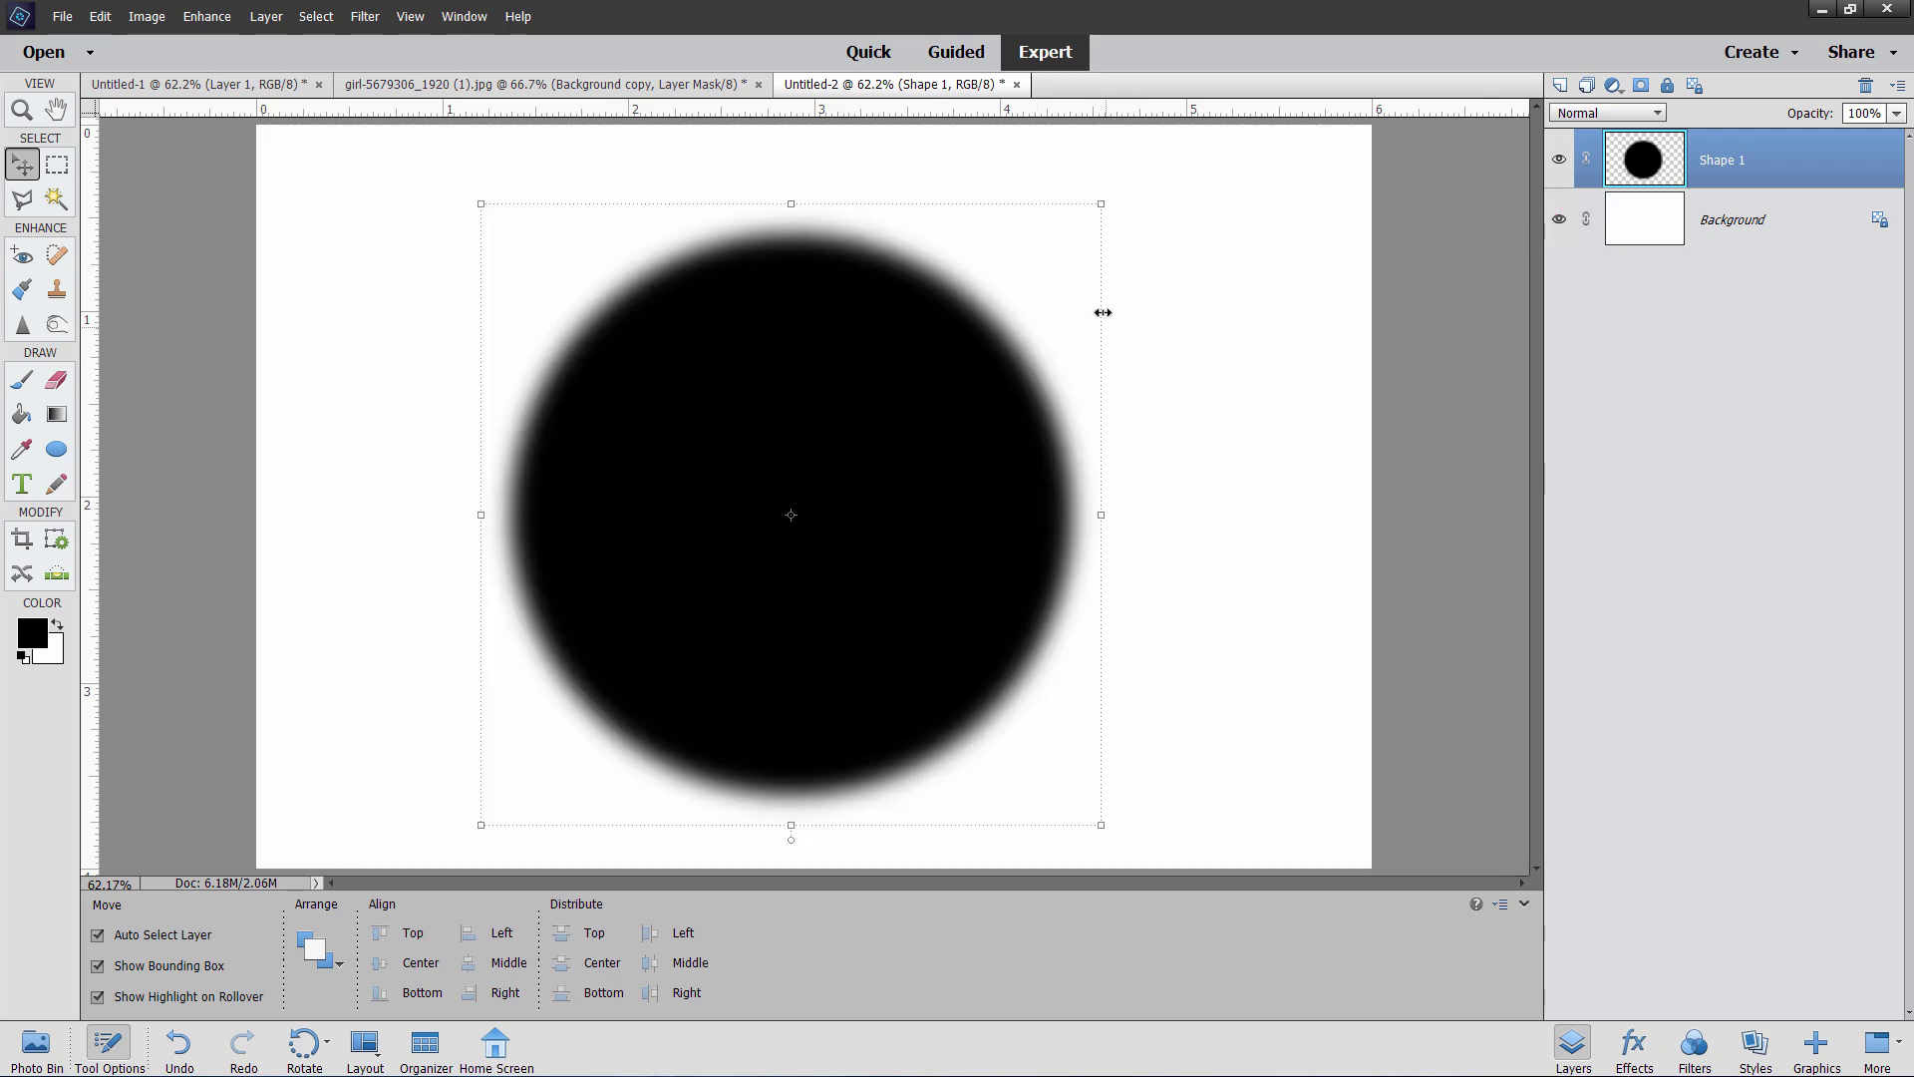